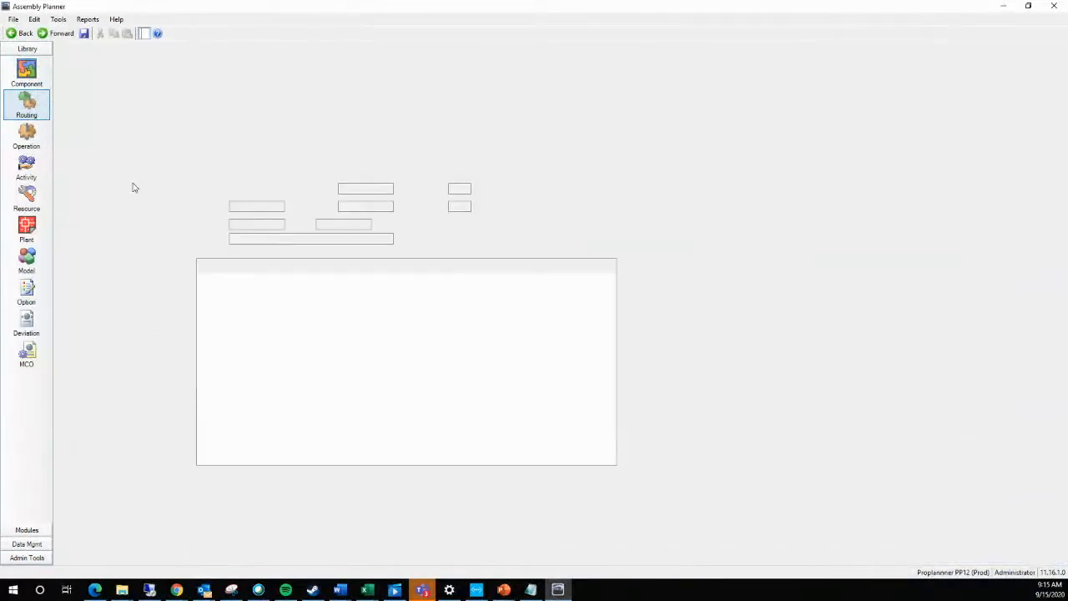
Open component 100558 from the component library and show its BOM with the eBOM pane collapsed
left_click(149, 60)
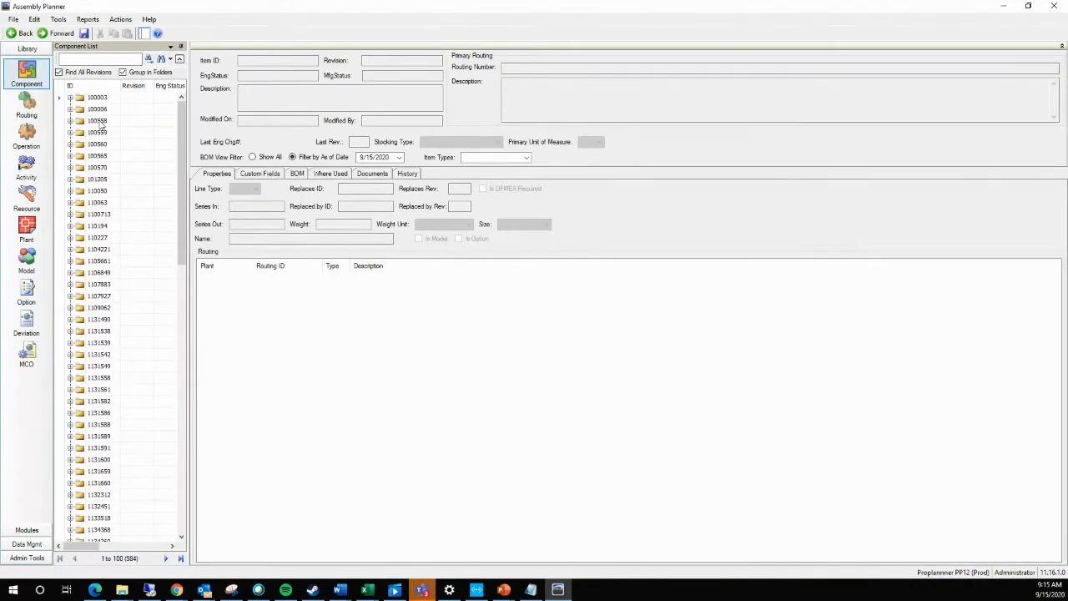
double_click(100, 123)
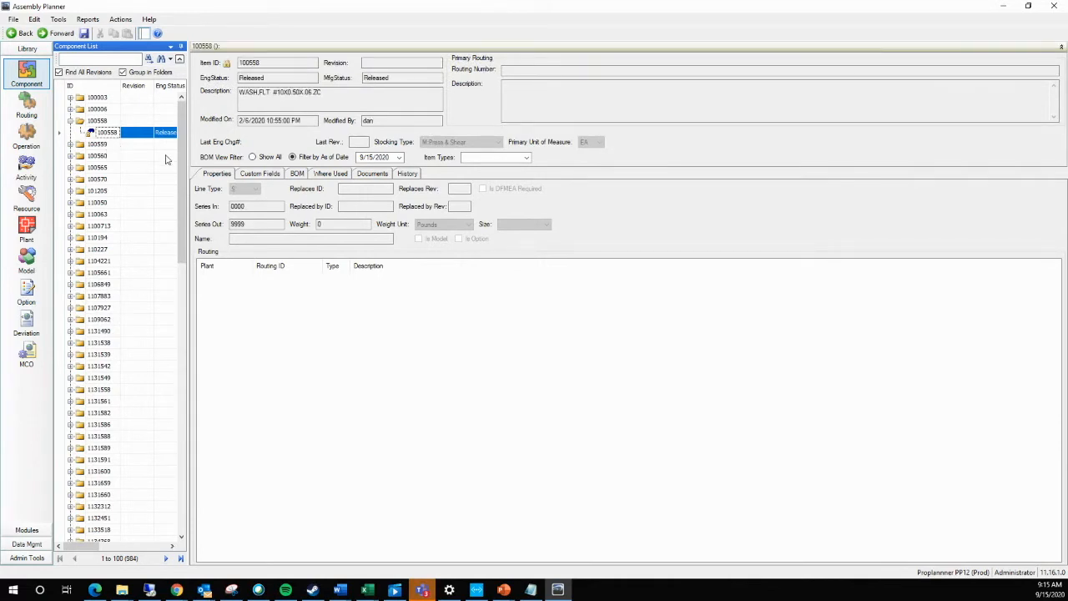
left_click(296, 175)
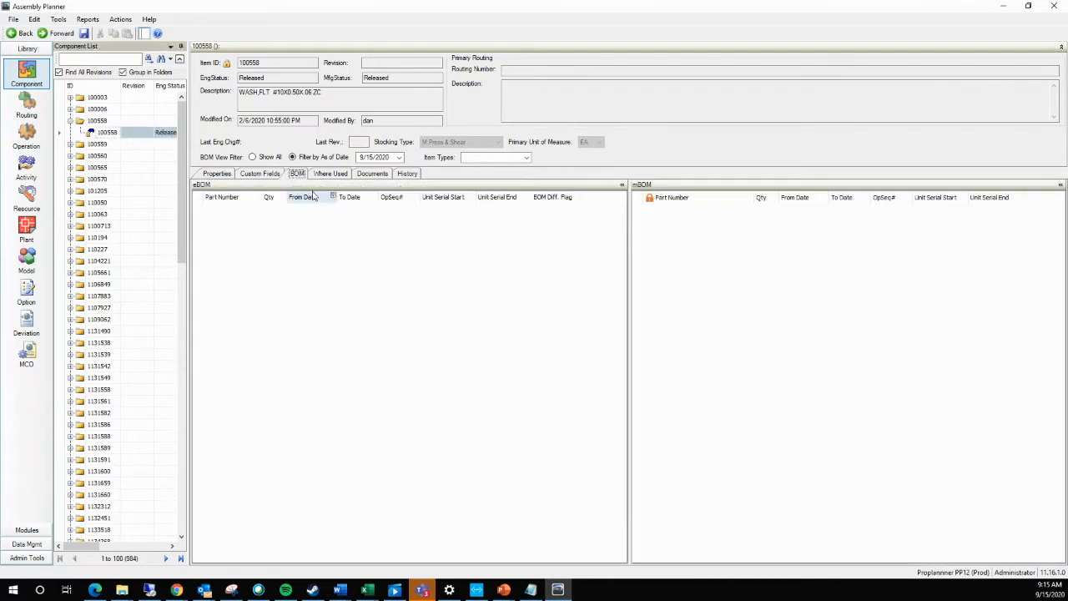
left_click(622, 185)
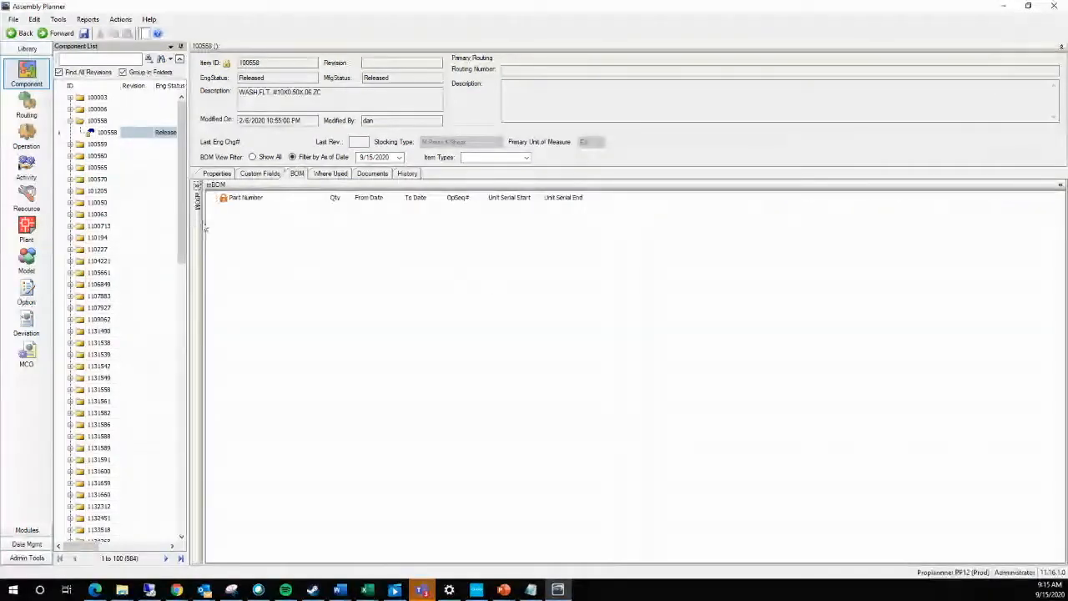
Open the Line1 routing and examine its operation descriptions and their work center assignments
left_click(20, 110)
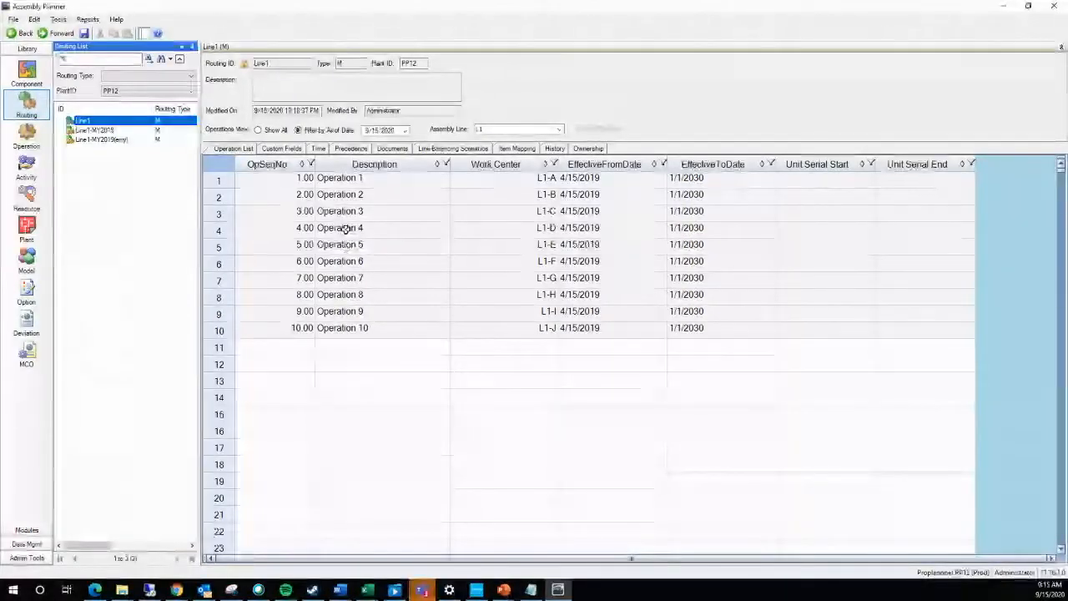
left_click_drag(494, 179, 508, 333)
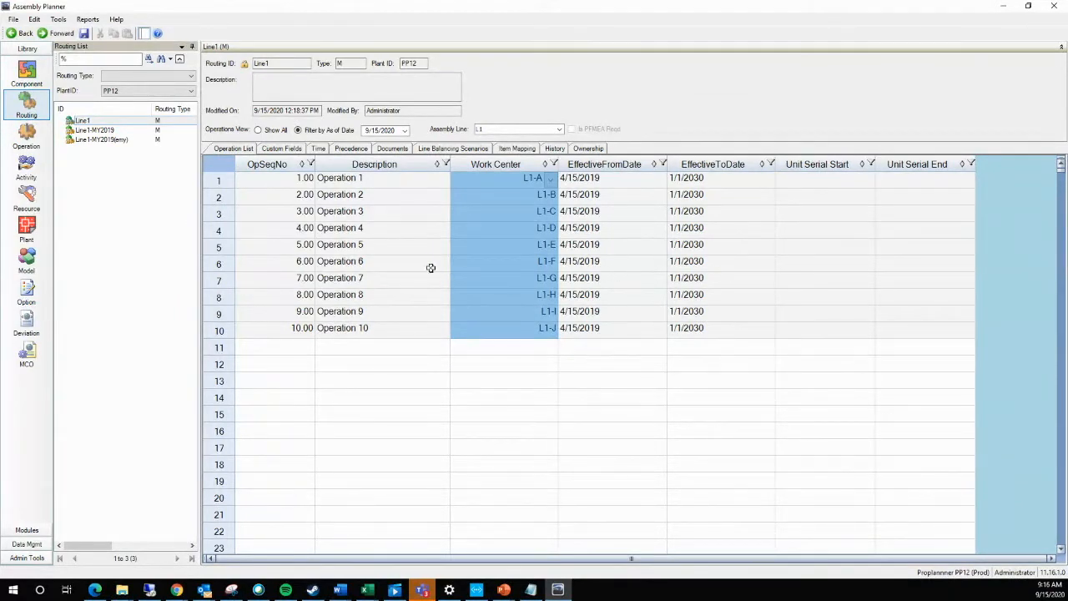
left_click(391, 187)
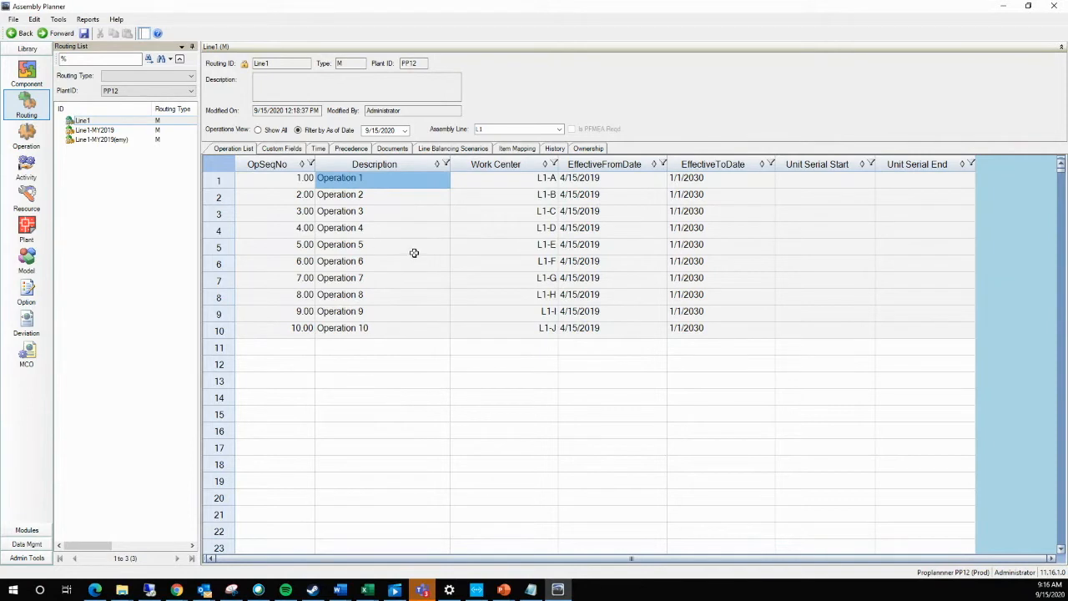
left_click(340, 211)
left_click(353, 196)
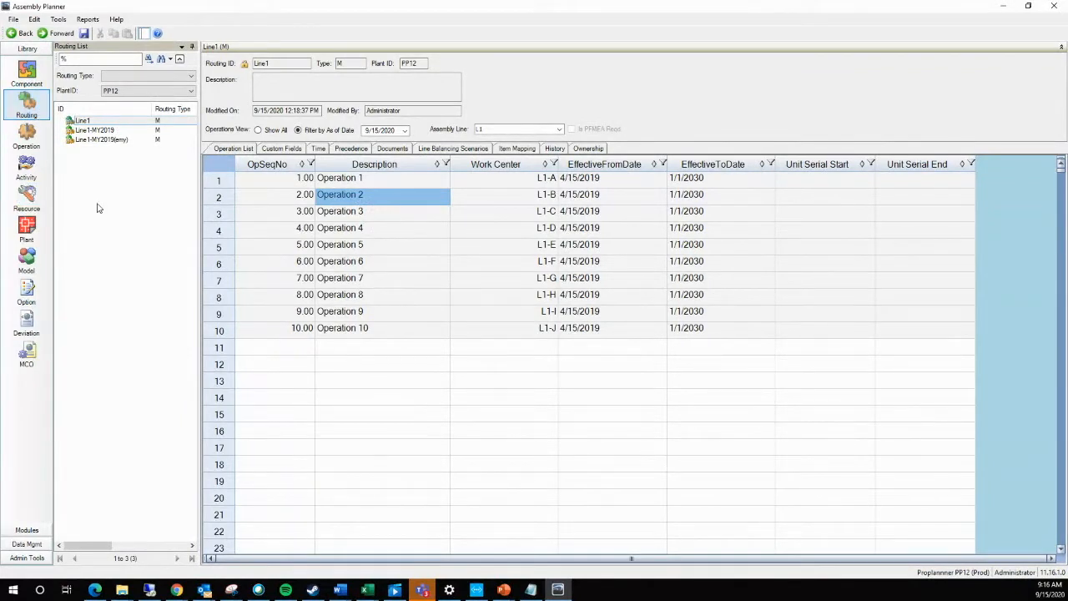
left_click(392, 216)
Open Operation 1 of the Line1 routing and examine its activities' descriptions, estimated times and operator IDs
double_click(216, 180)
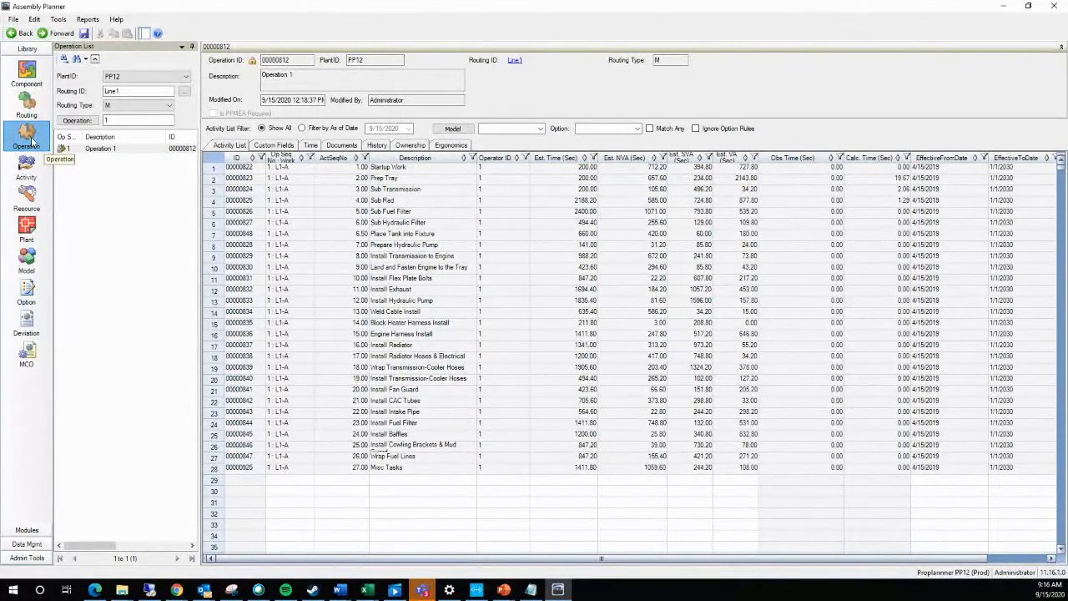
left_click(290, 169)
left_click_drag(411, 168, 441, 469)
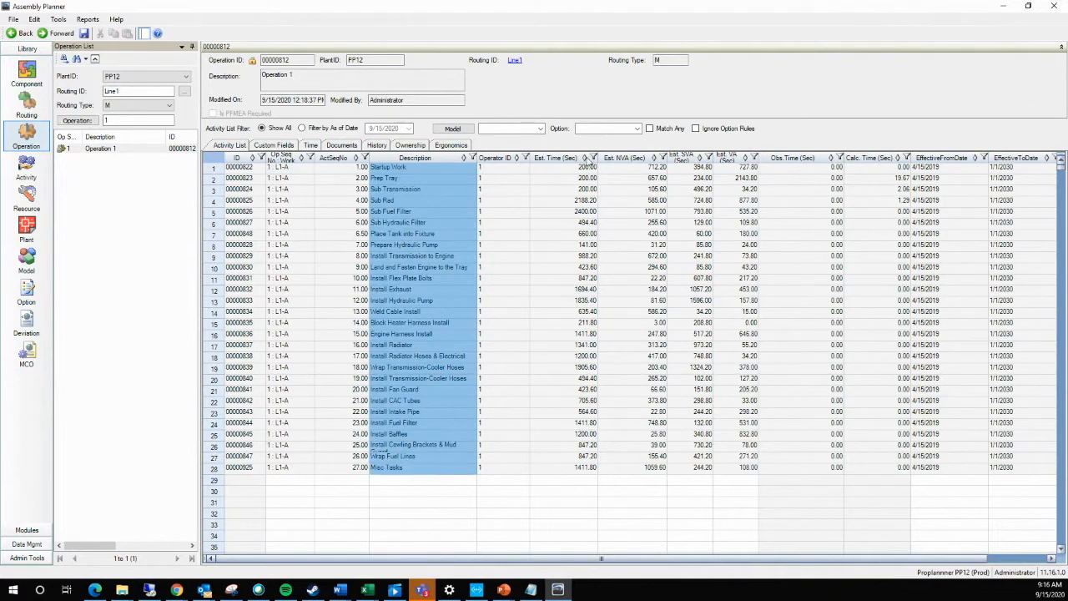
left_click_drag(557, 168, 579, 467)
left_click_drag(500, 168, 518, 470)
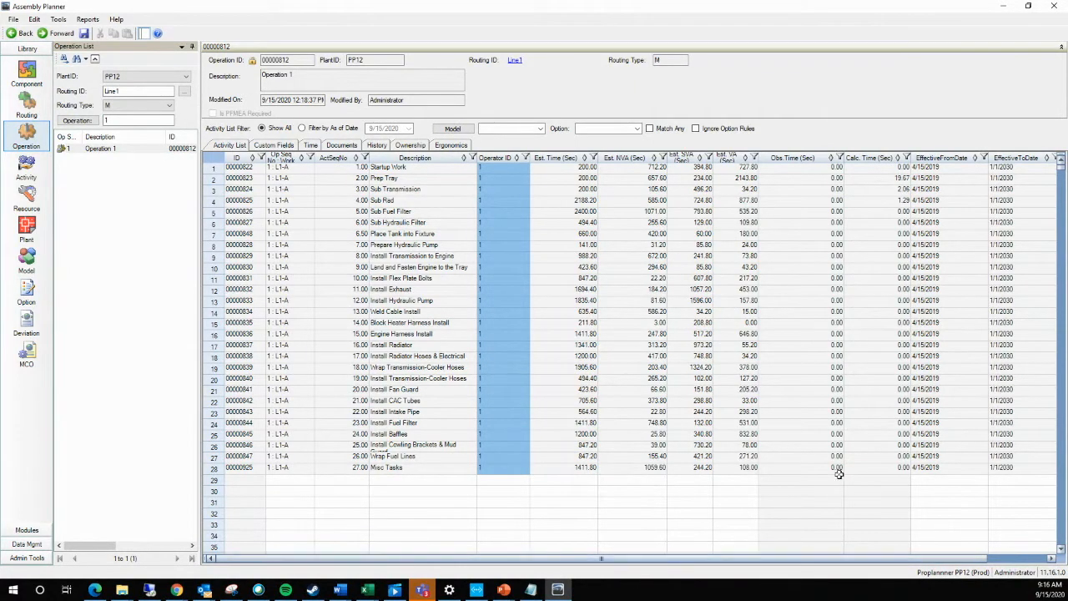
left_click(1003, 560)
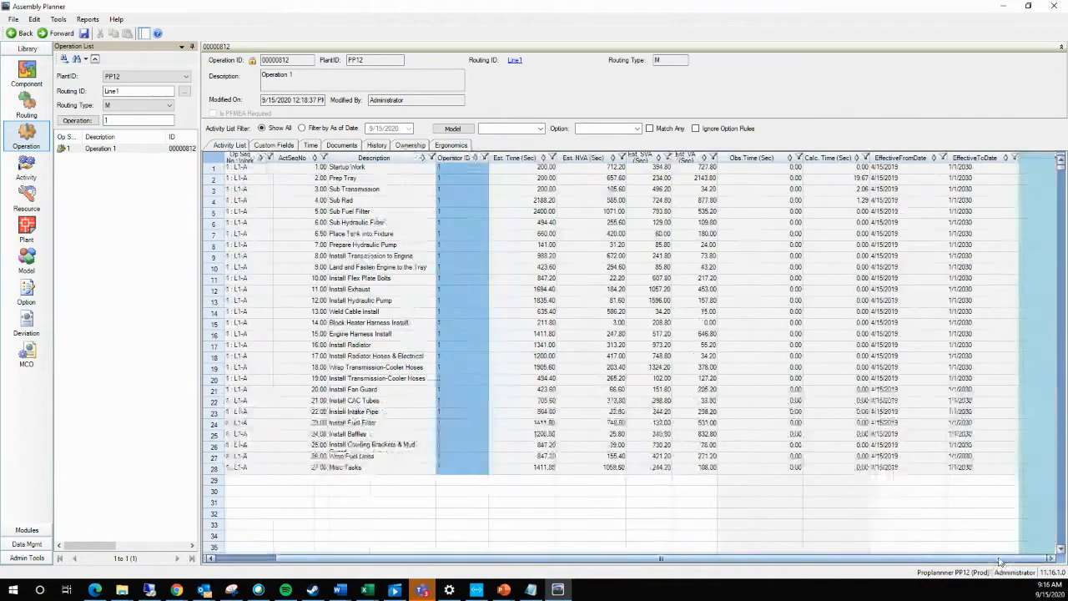
left_click_drag(961, 561, 708, 573)
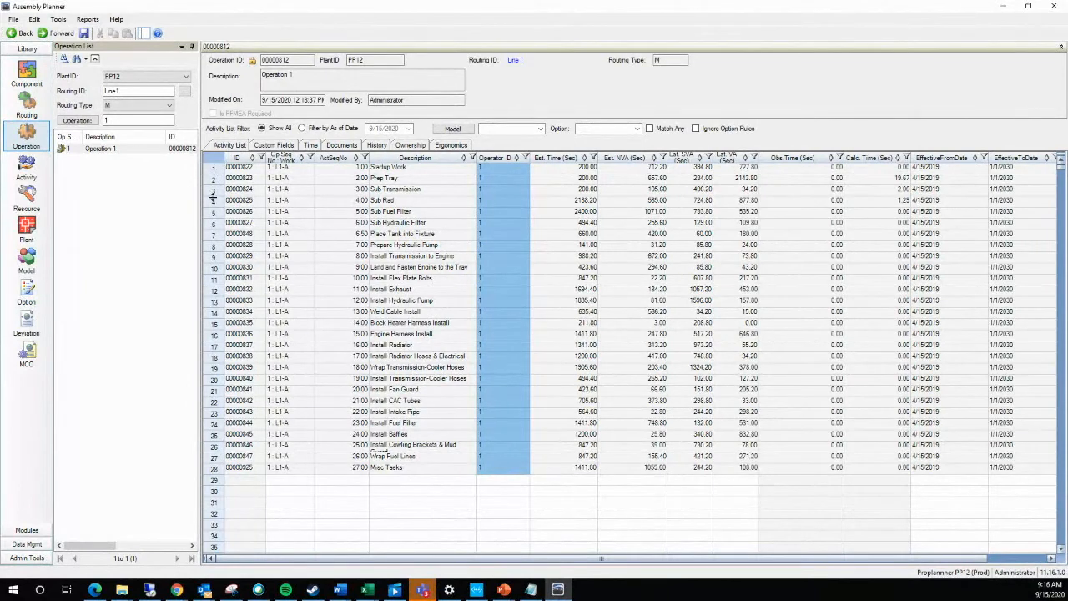
Open the Startup Work activity of Operation 1 and examine its custom fields and media
left_click(220, 171)
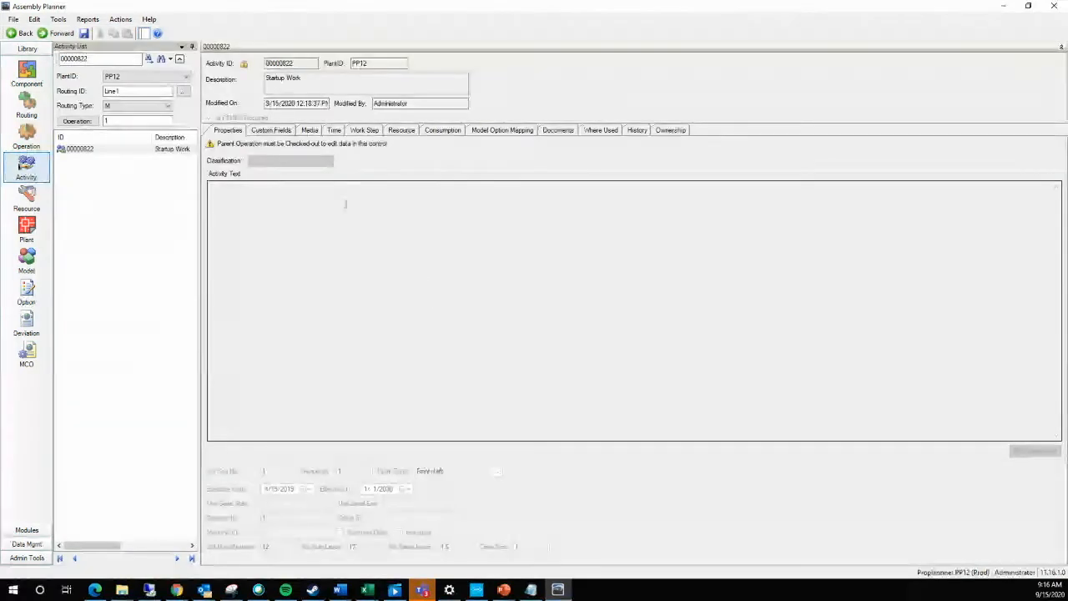
left_click(276, 132)
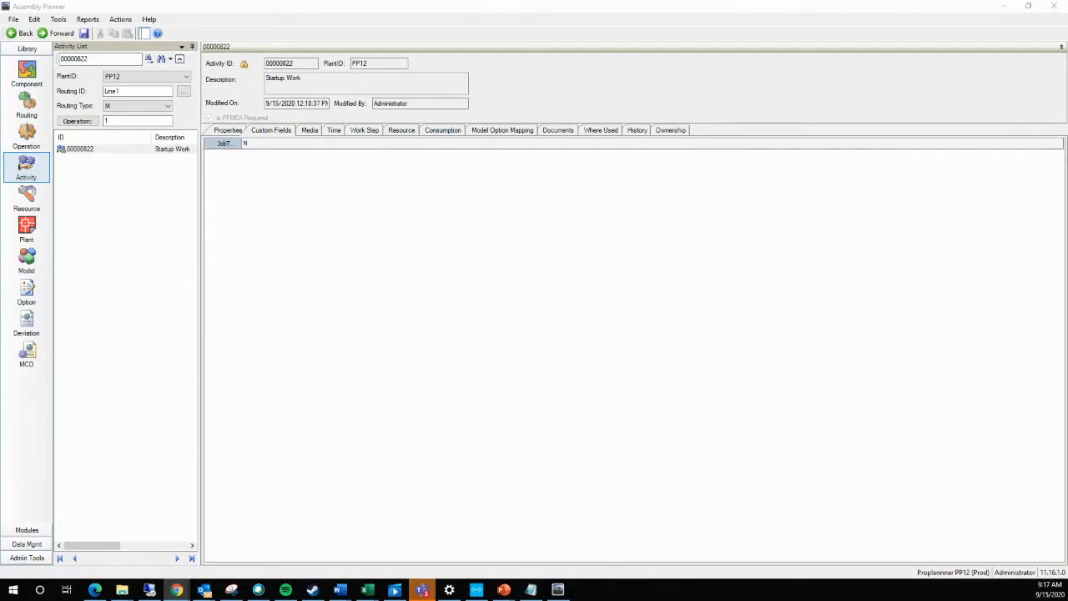
left_click(320, 284)
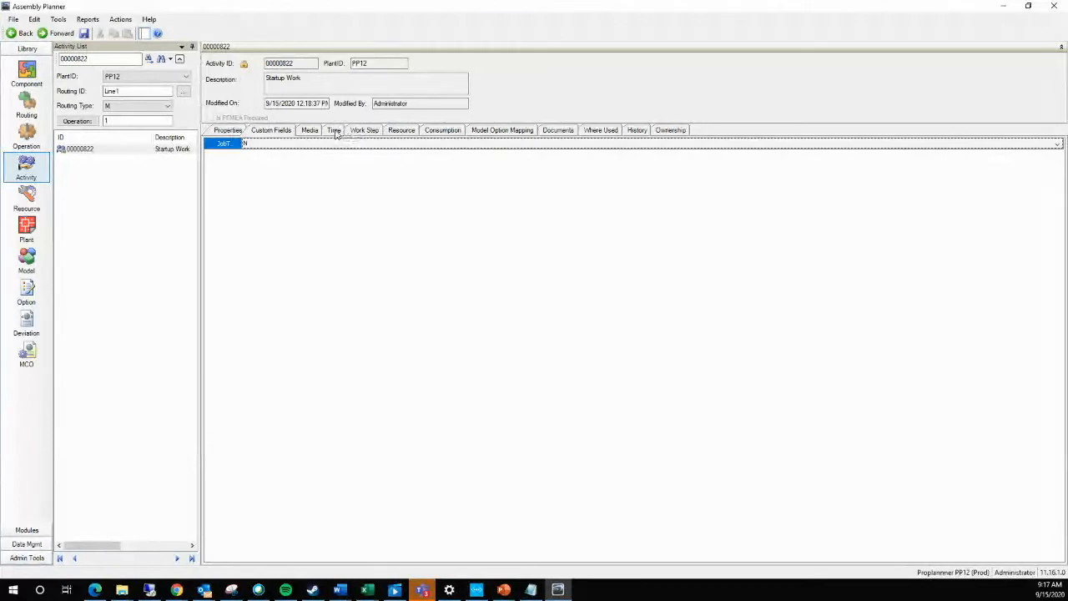
left_click(307, 130)
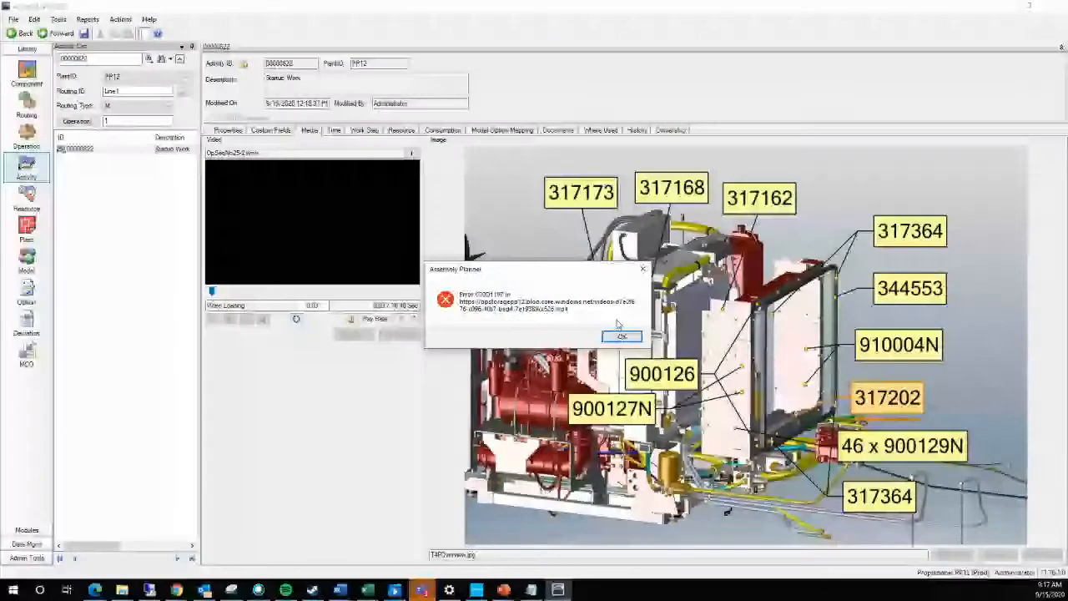
left_click(621, 335)
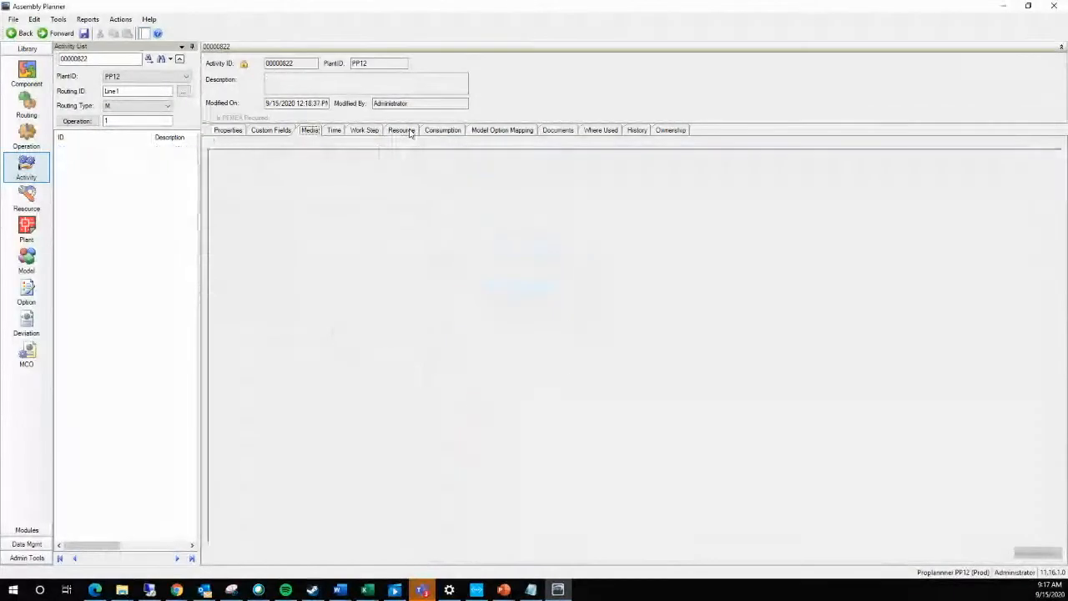
Examine the Startup Work activity's resources, consumed parts, and model and option mapping
left_click(409, 132)
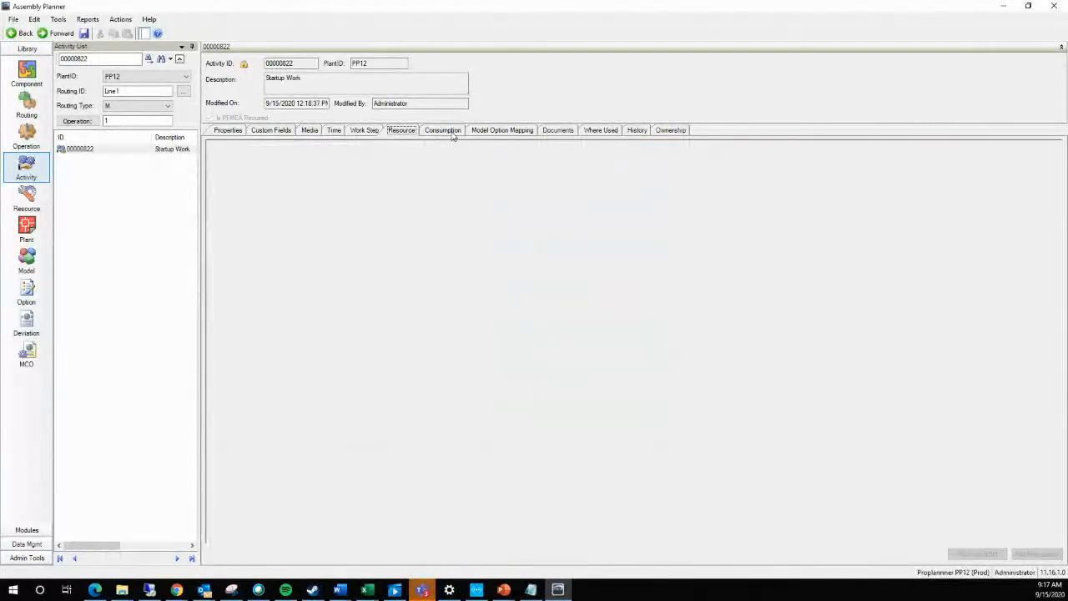
left_click(449, 132)
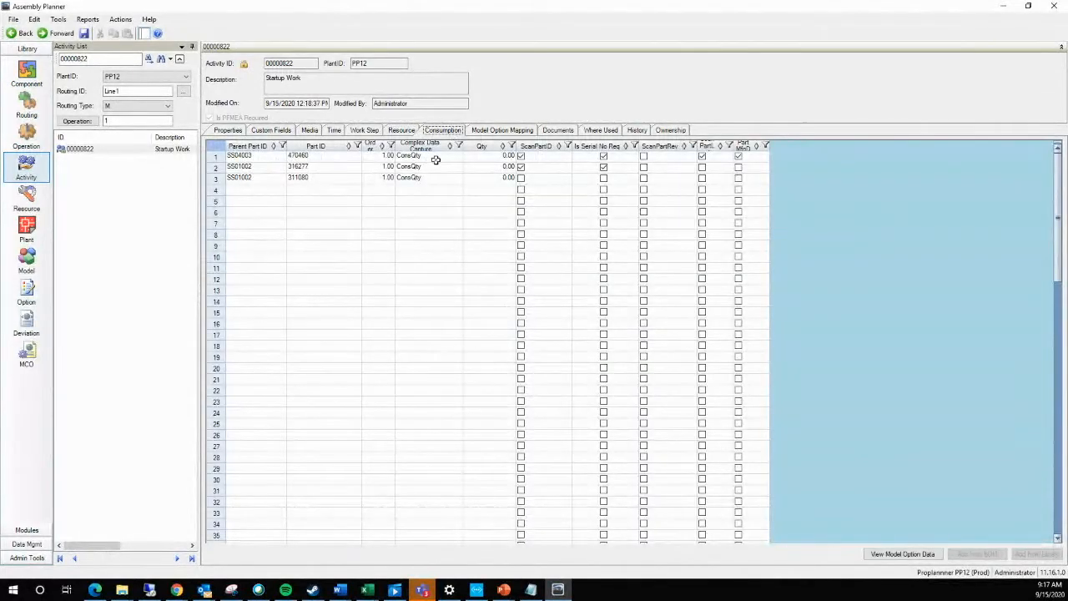
left_click(526, 132)
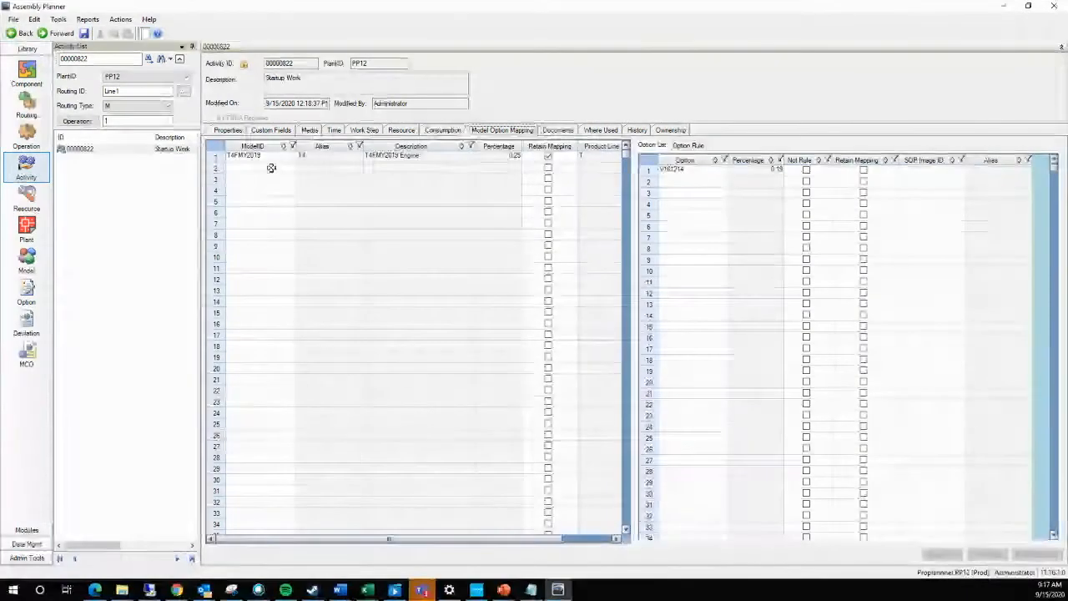
left_click(282, 158)
left_click(700, 171)
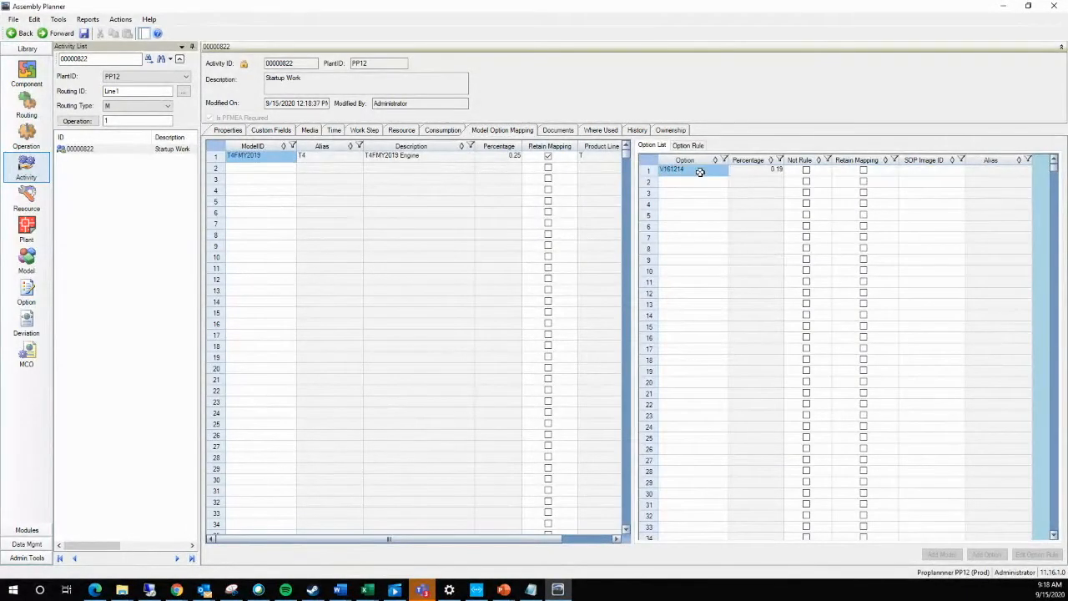
View the Startup Work activity's attached documents with their full file names, and return to its properties
left_click(566, 131)
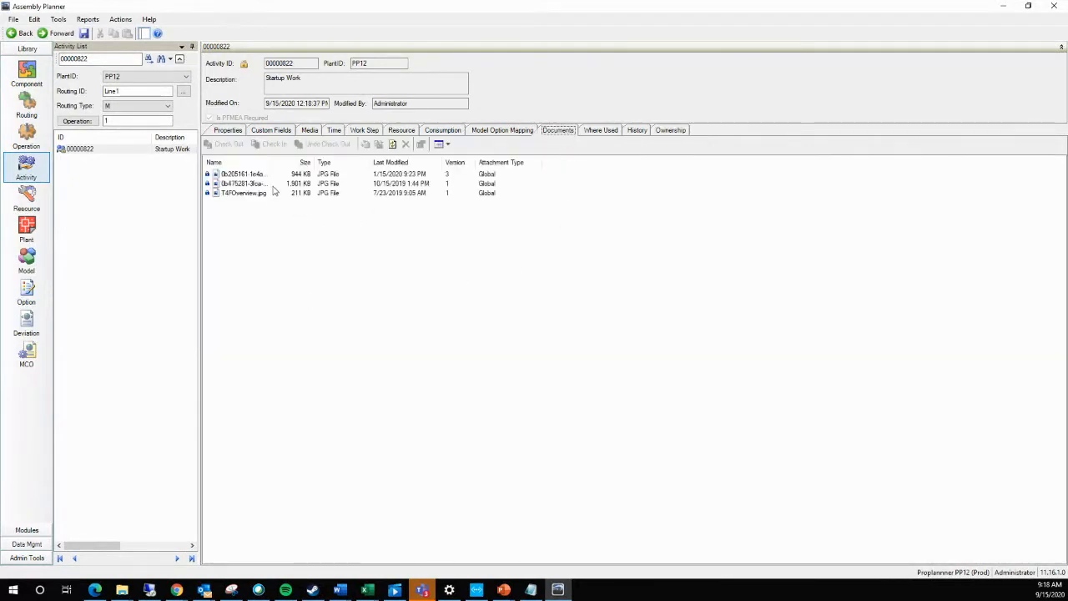
left_click_drag(275, 163, 400, 172)
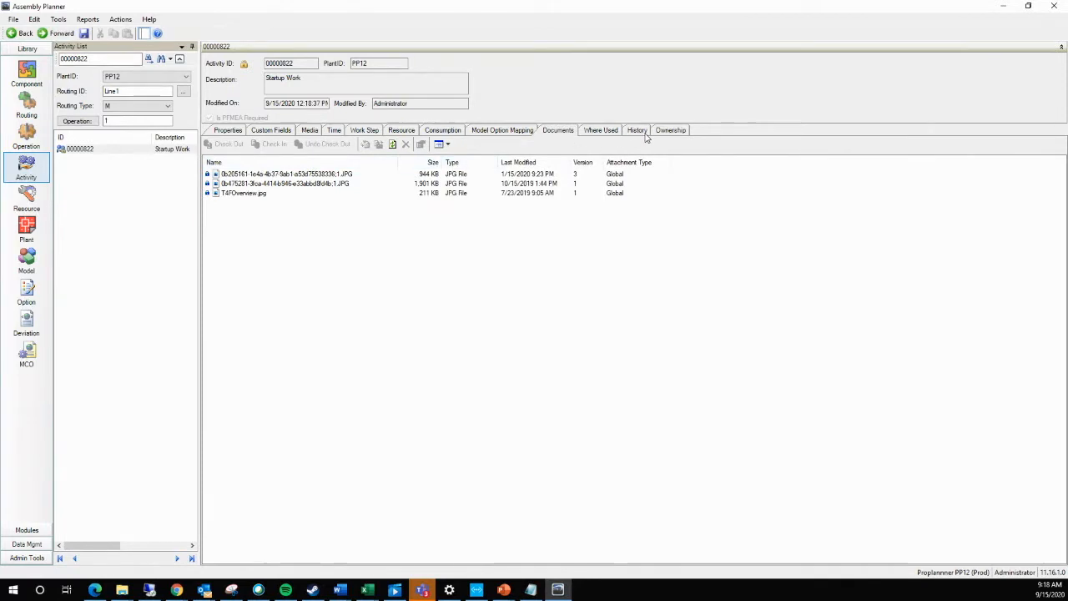
left_click(228, 132)
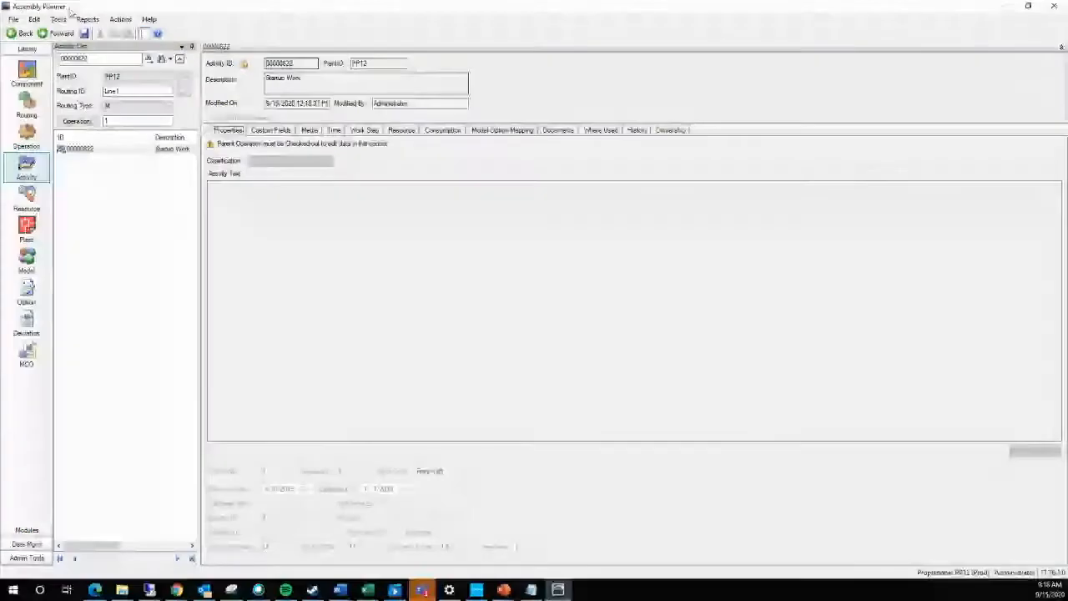
Return to the Line1 routing and highlight the descriptions of Operation 1 through Operation 10
left_click(25, 102)
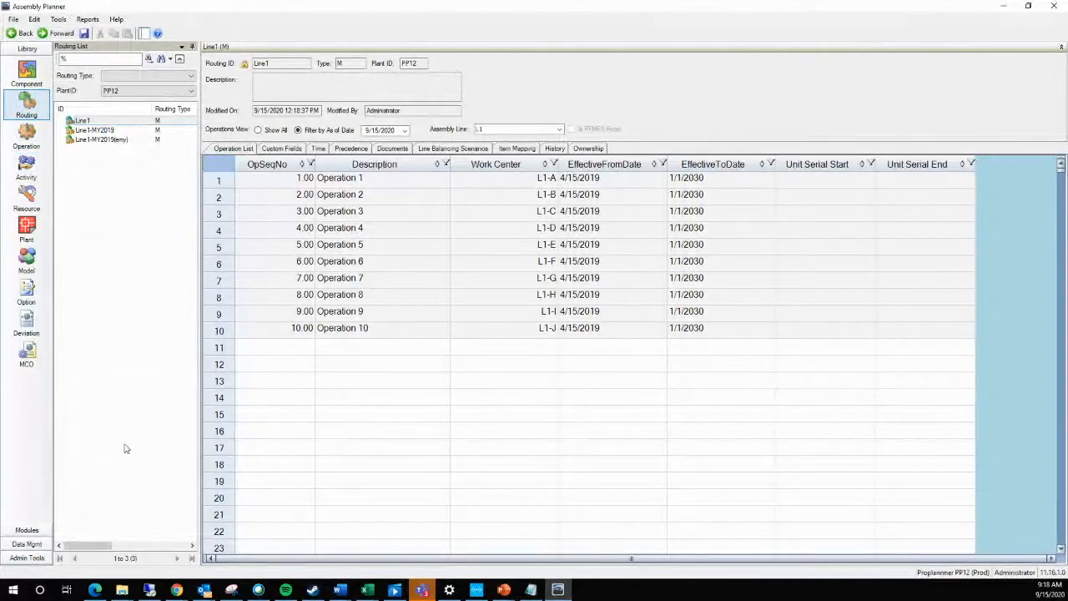
left_click(427, 227)
left_click(389, 186)
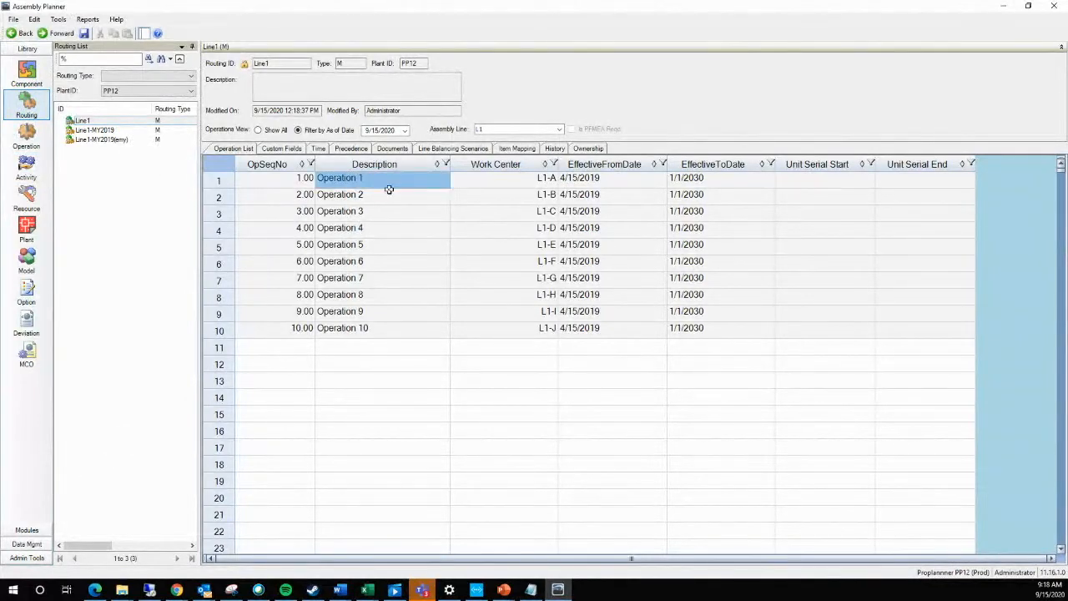
left_click_drag(389, 189, 411, 337)
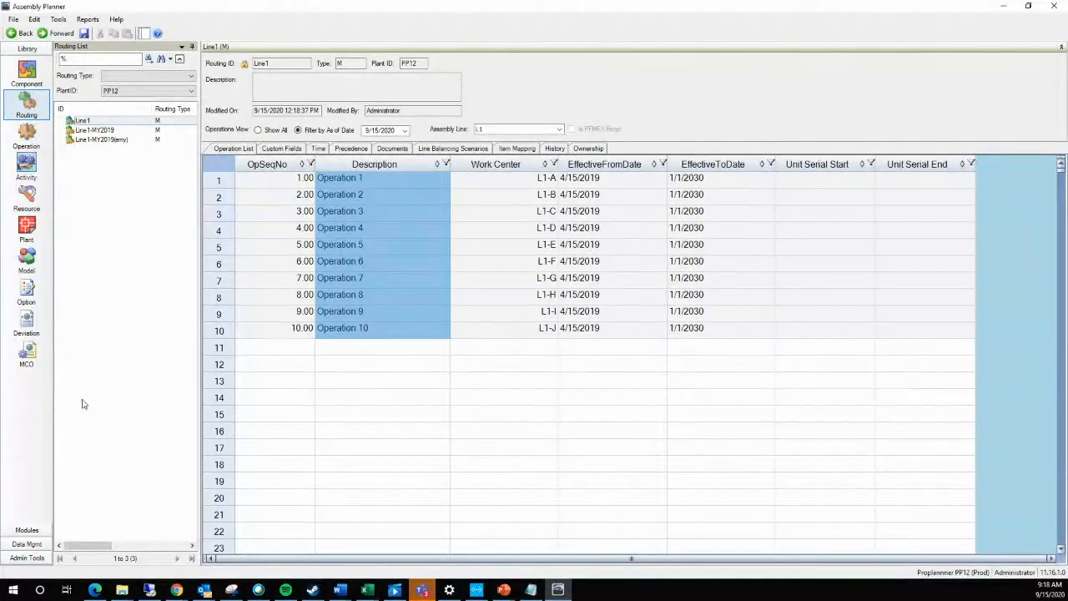
Switch to the Line Balancing module and bring up the list of available scenarios
left_click(33, 532)
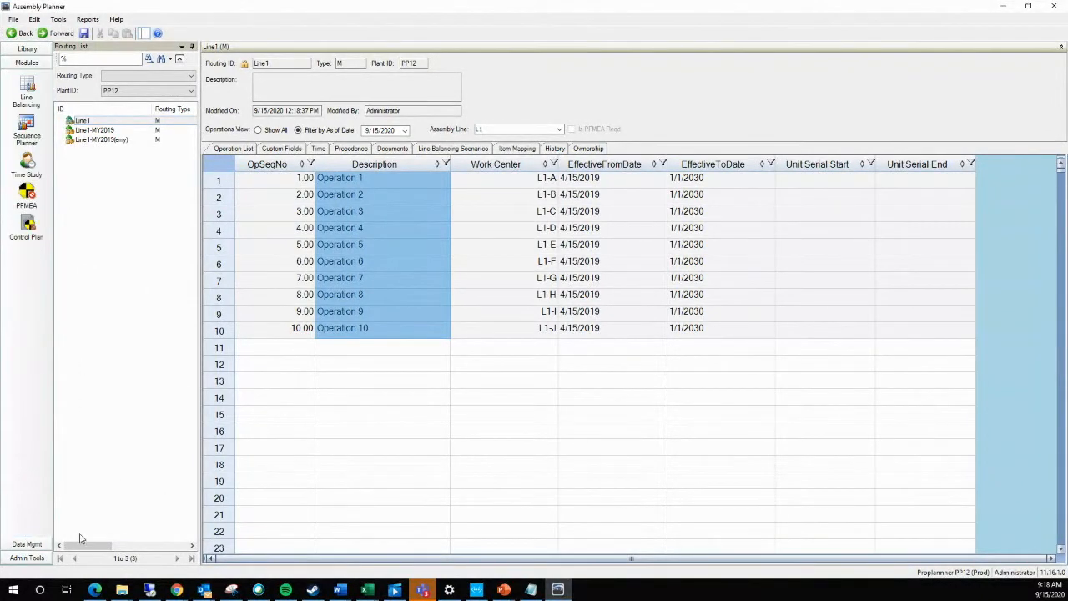
left_click(30, 96)
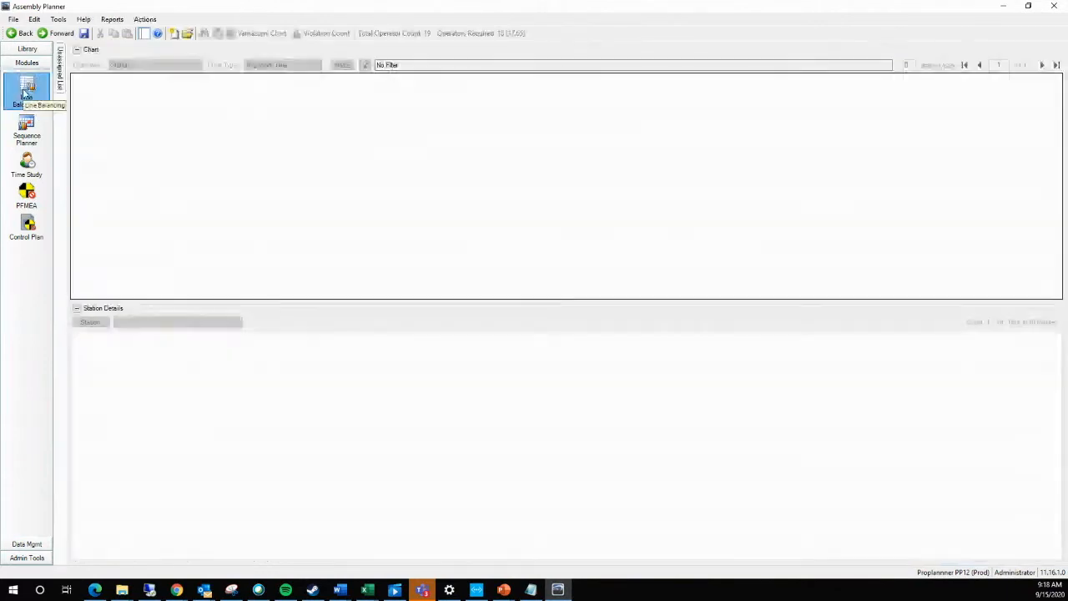
left_click(187, 33)
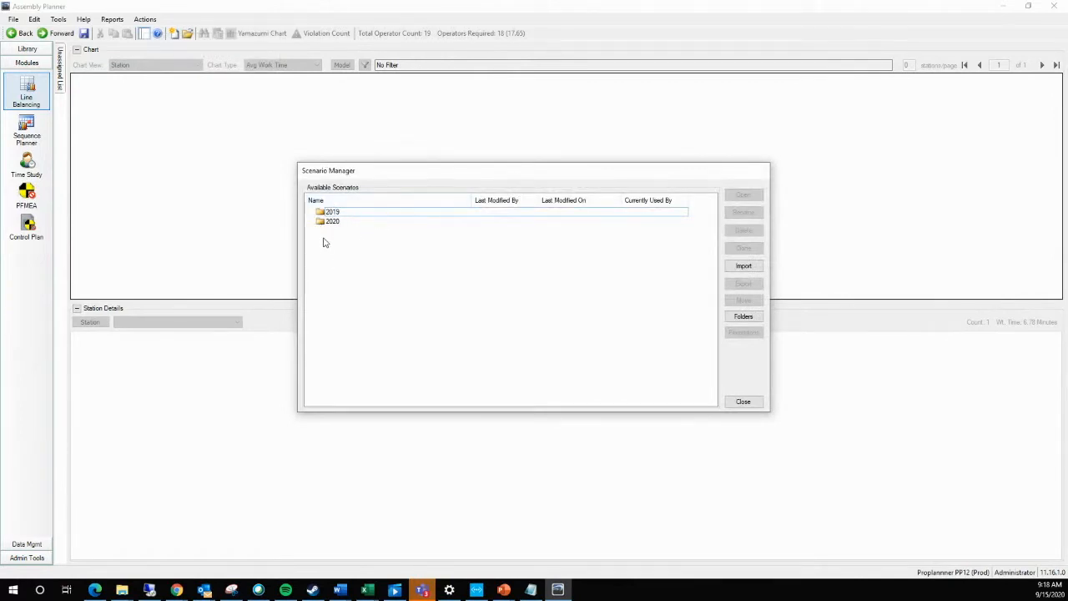
Expand the 2020 scenario folder, look inside its archive subfolder, and expand the current subfolder
double_click(333, 221)
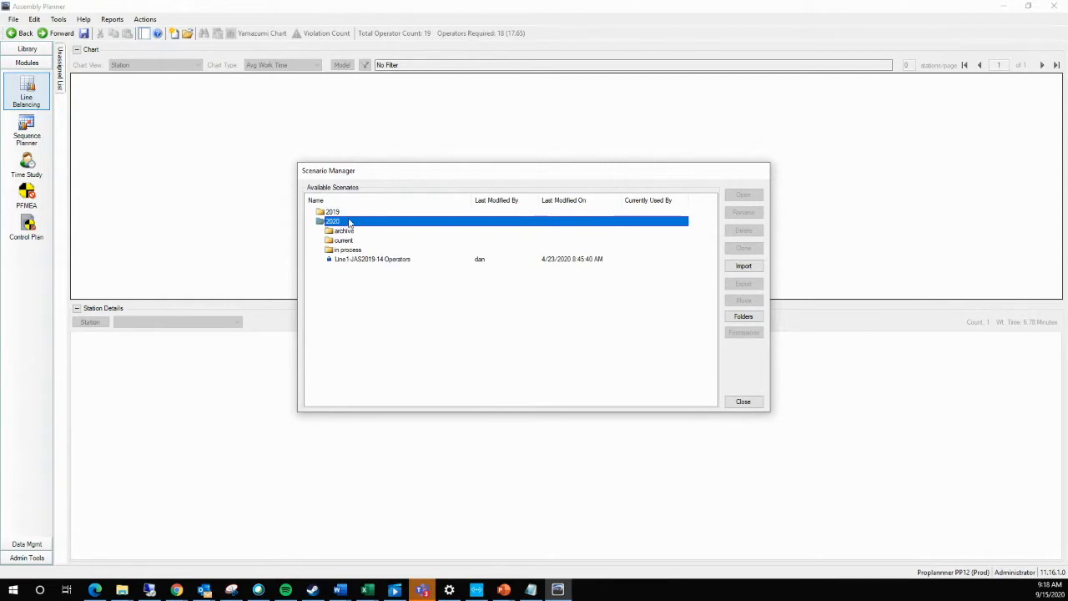
double_click(358, 232)
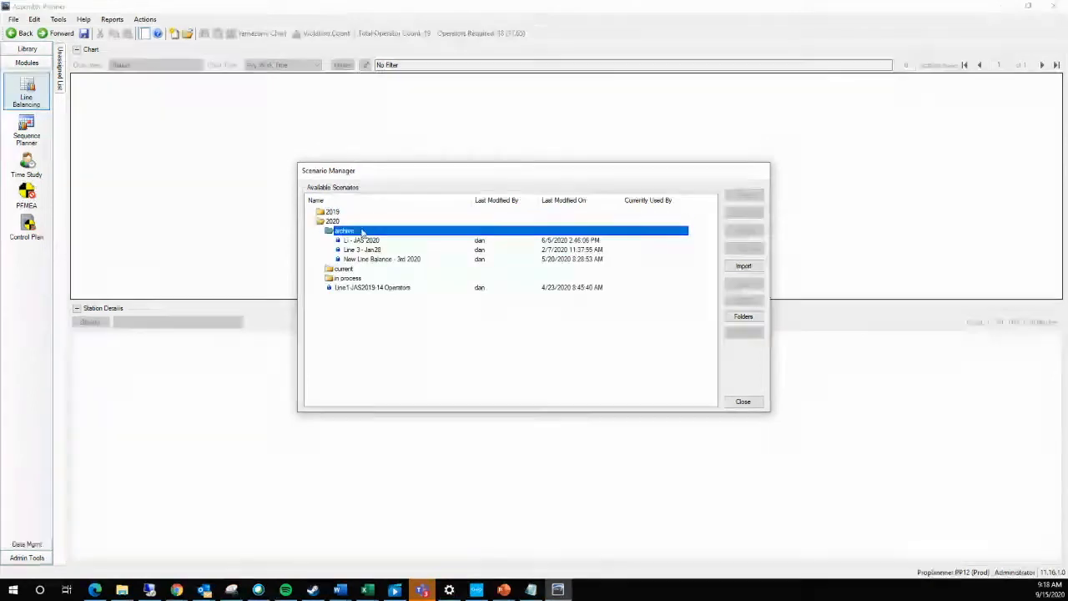
double_click(361, 232)
left_click(349, 242)
double_click(351, 241)
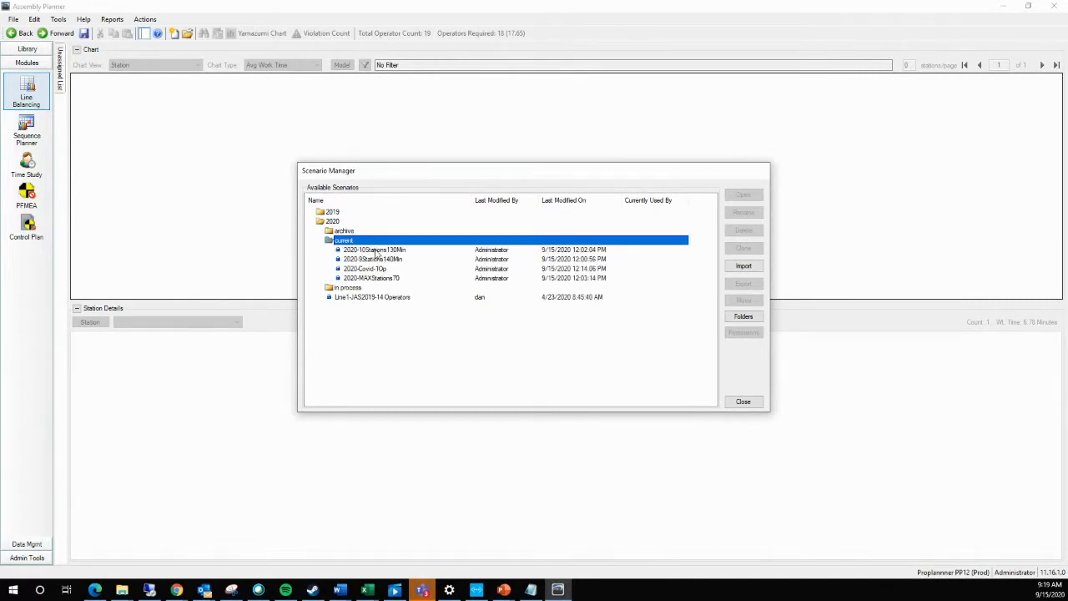
Go through the scenarios in the current subfolder one by one, from 2020-10Stations130Min to 2020-MAXStations70
left_click(386, 251)
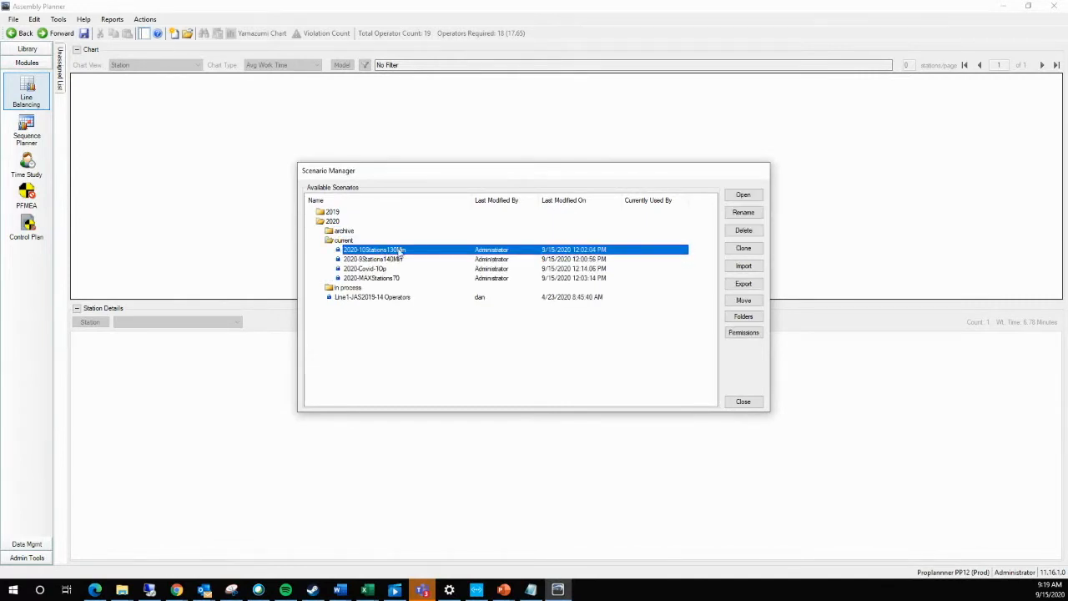
left_click(386, 260)
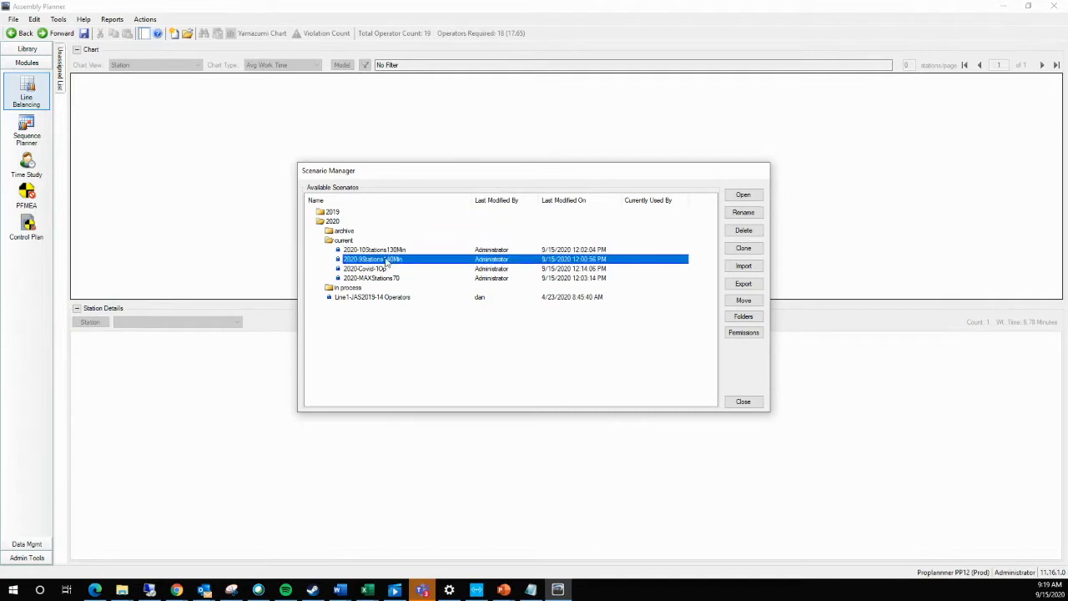
left_click(380, 268)
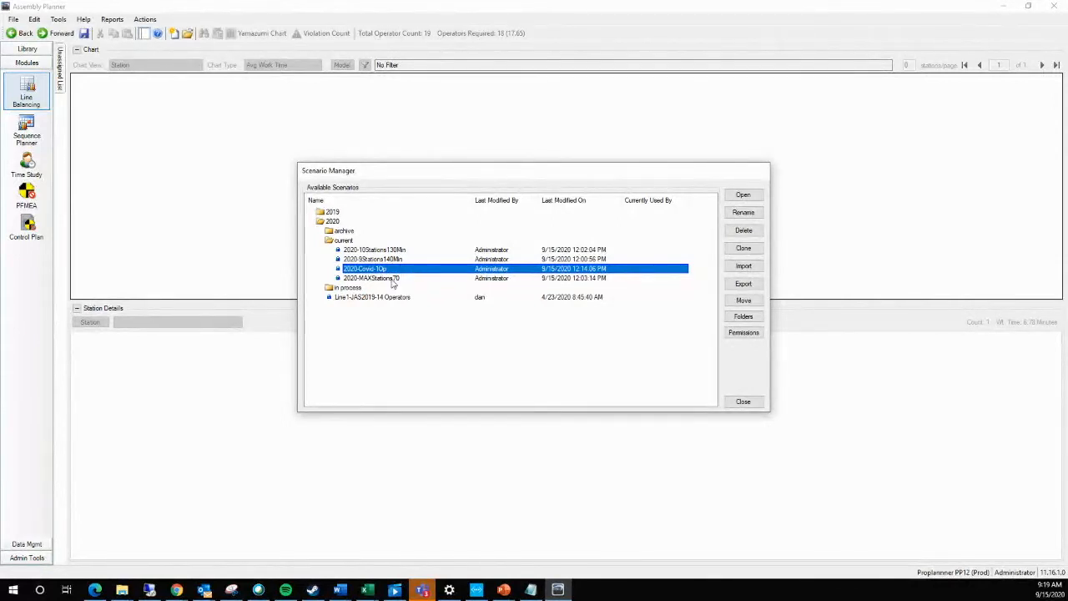
left_click(388, 279)
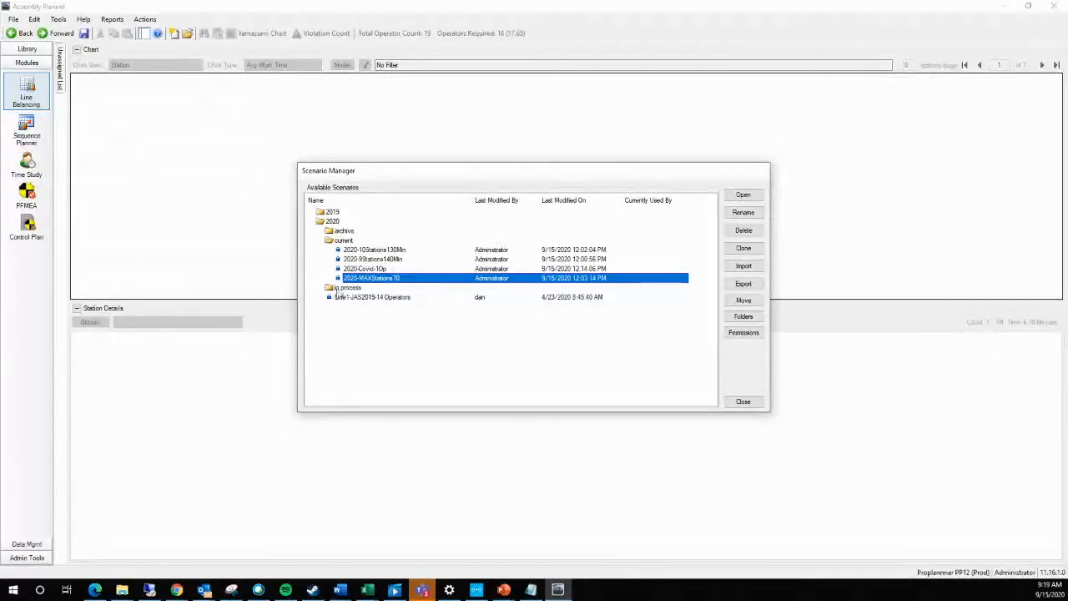
Check the scenario stored in the in process subfolder, collapse that subfolder, and close the Scenario Manager
left_click(354, 288)
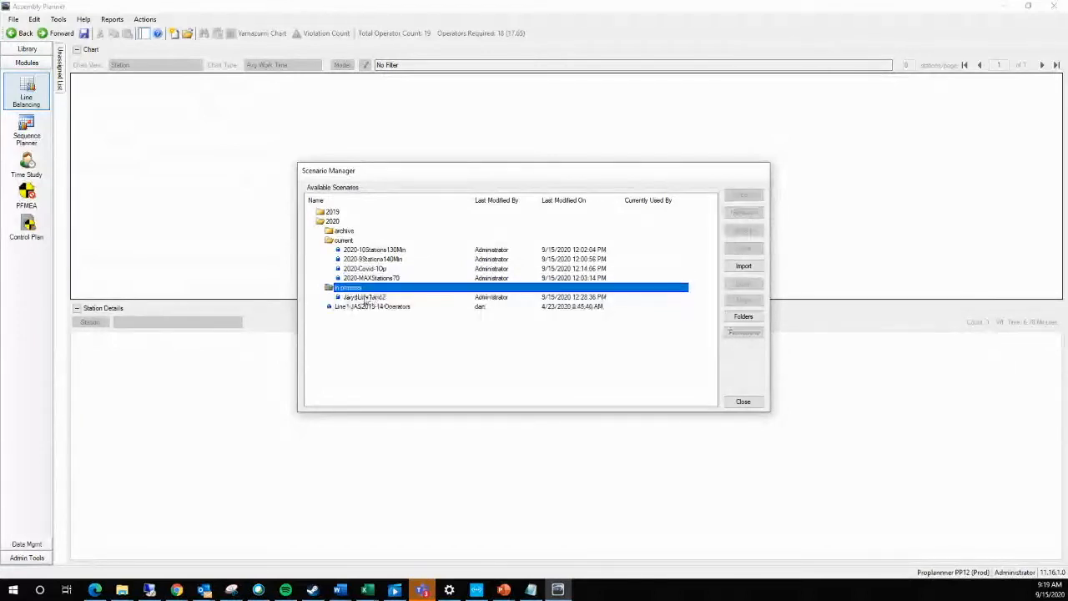
left_click(372, 298)
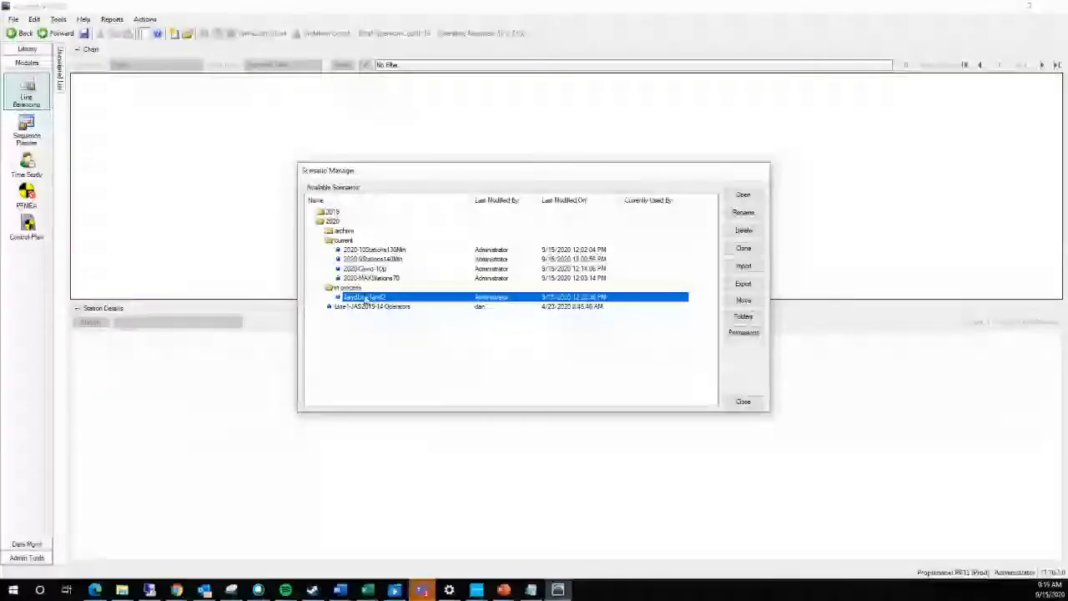
double_click(352, 289)
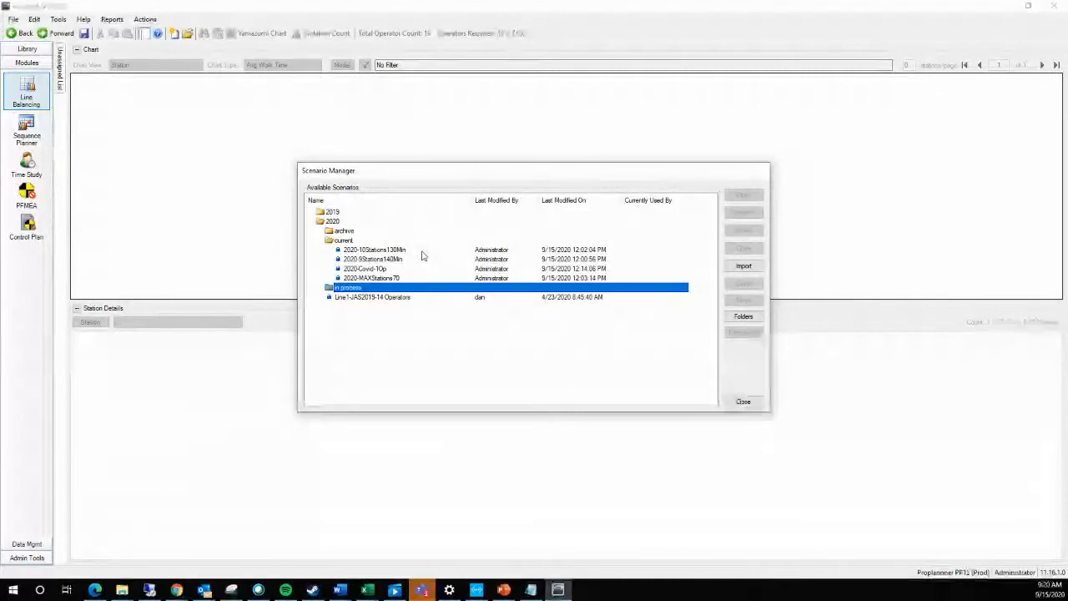
left_click(743, 402)
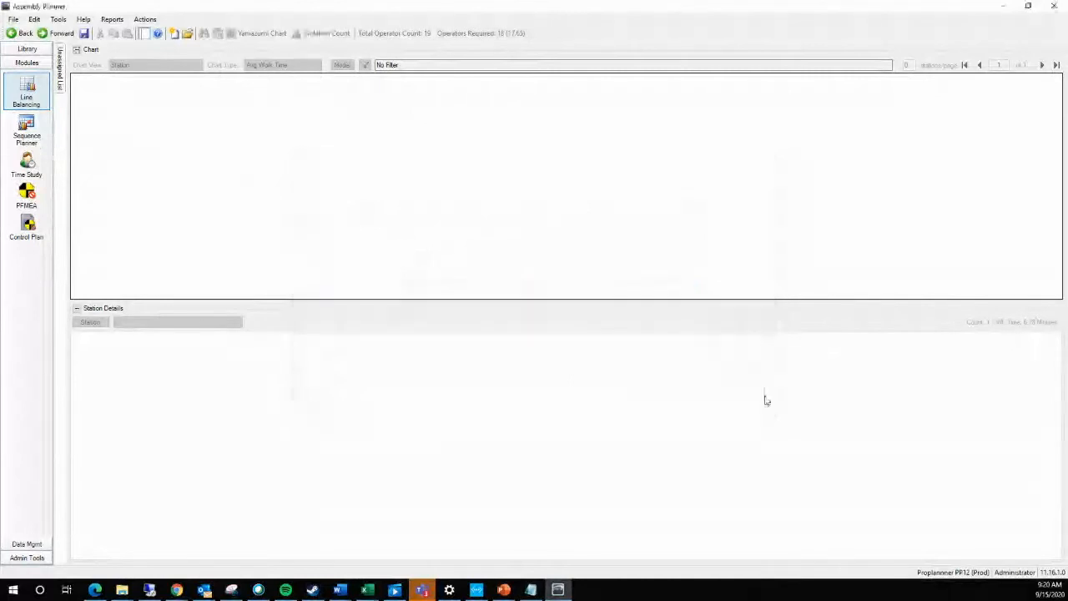
Start a new line balancing scenario, enter a test scenario name, and assign it to the in process folder under 2020
left_click(173, 33)
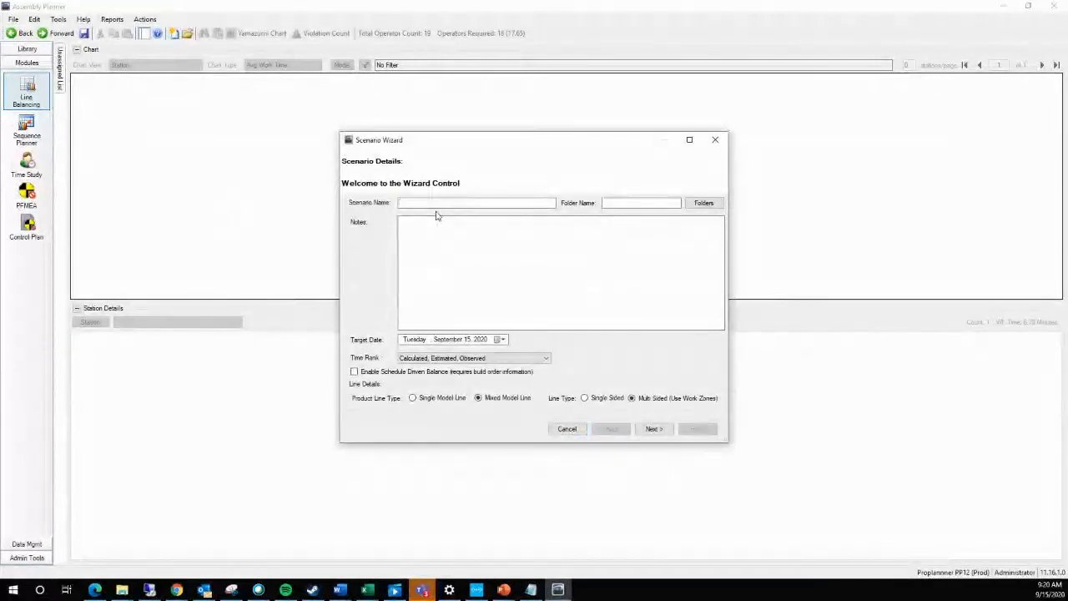
type("TestJayd")
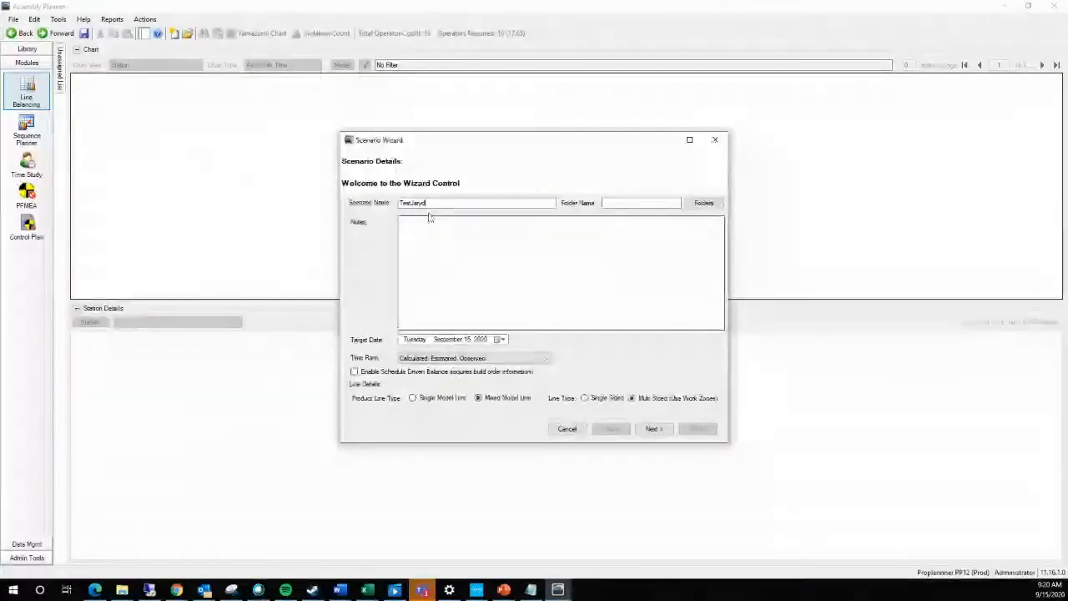
left_click(704, 203)
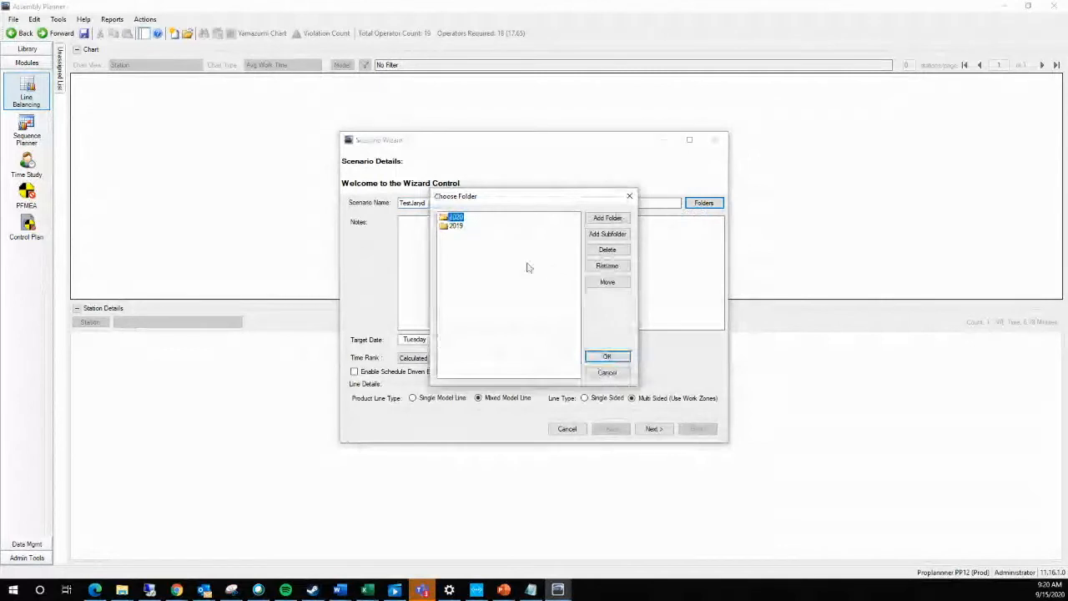
double_click(455, 217)
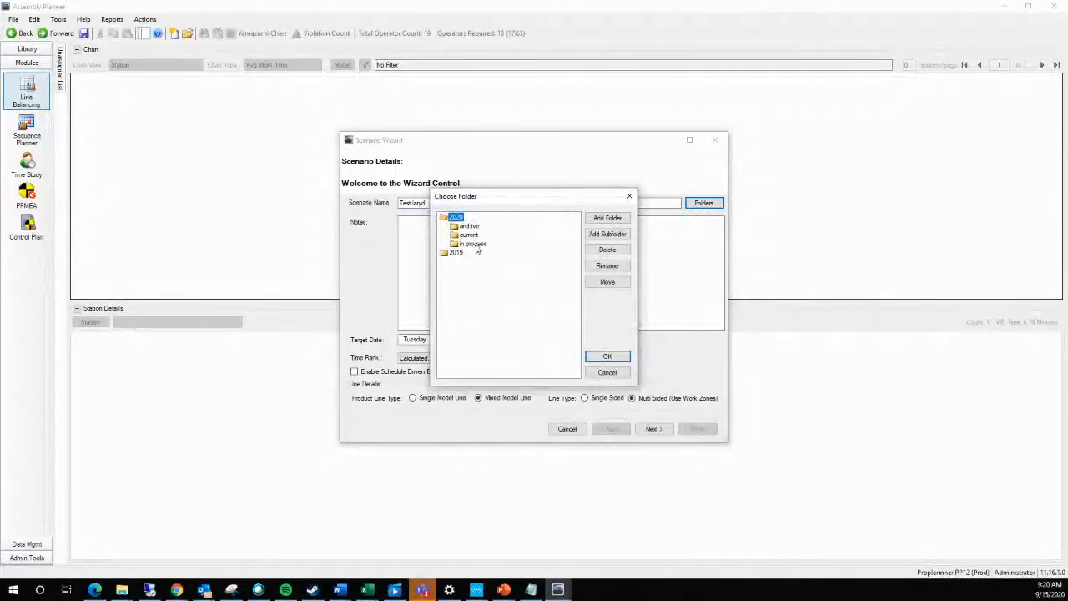
left_click(474, 243)
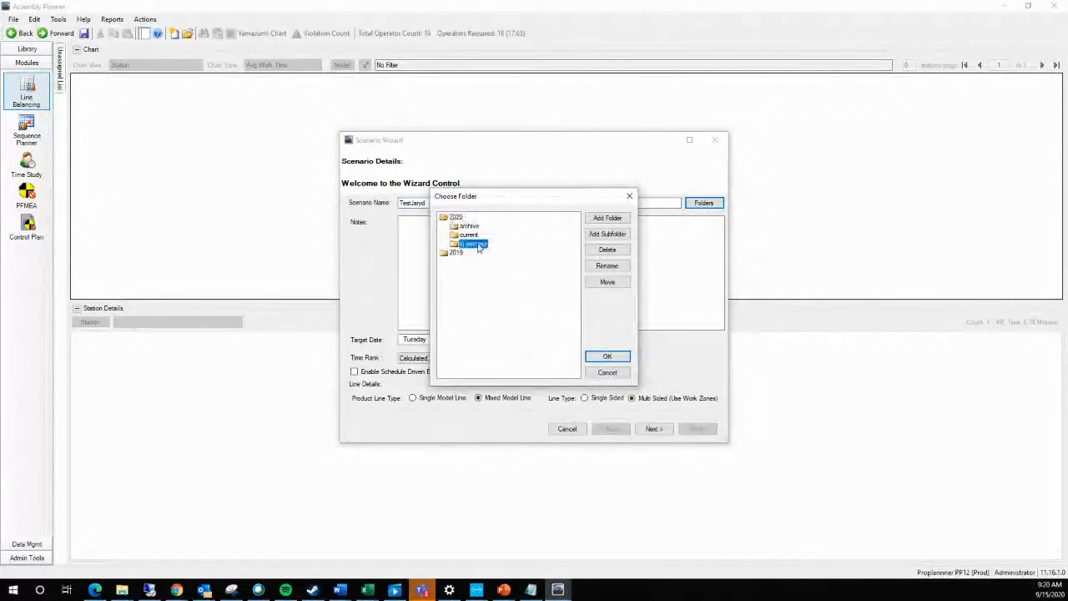
left_click(607, 358)
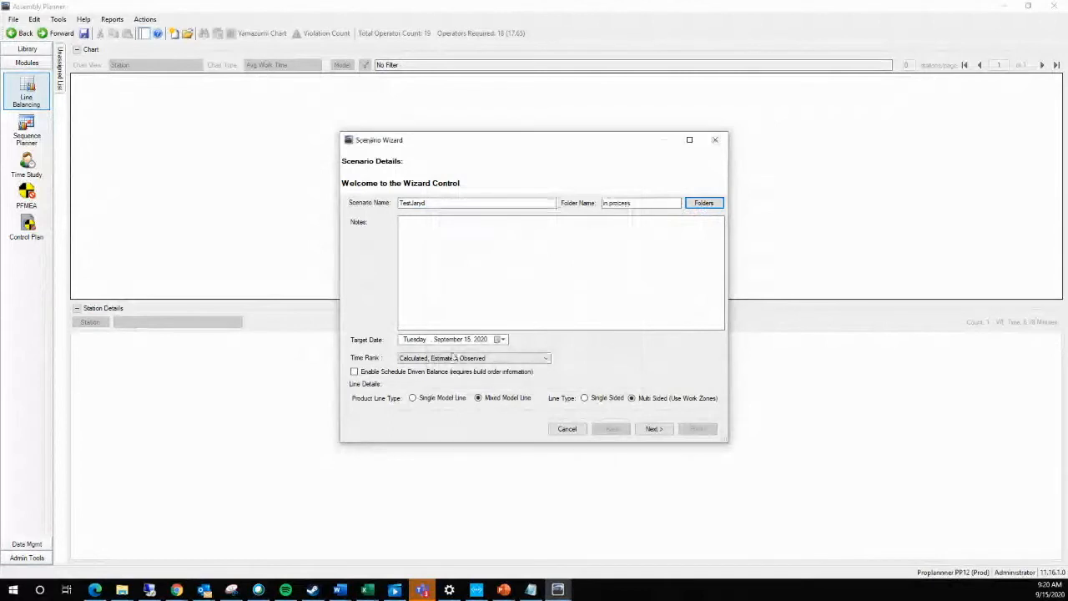
Set the target date to November 1, 2020, enable Schedule Driven Balance, and set the time rank to Estimated, Calculated, Observed
left_click(500, 339)
left_click(404, 355)
left_click(410, 386)
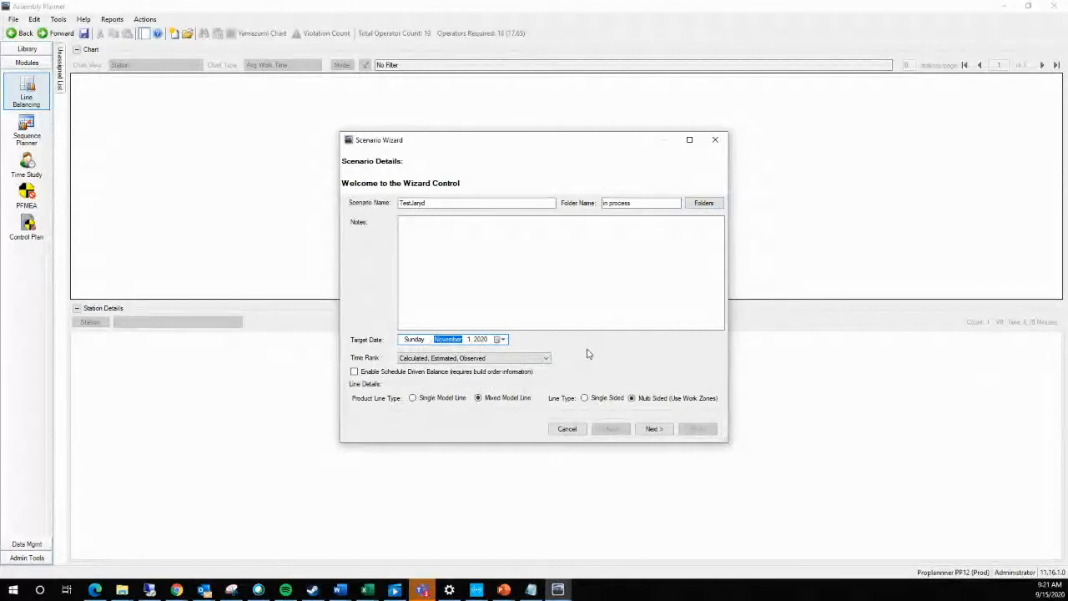
left_click(516, 372)
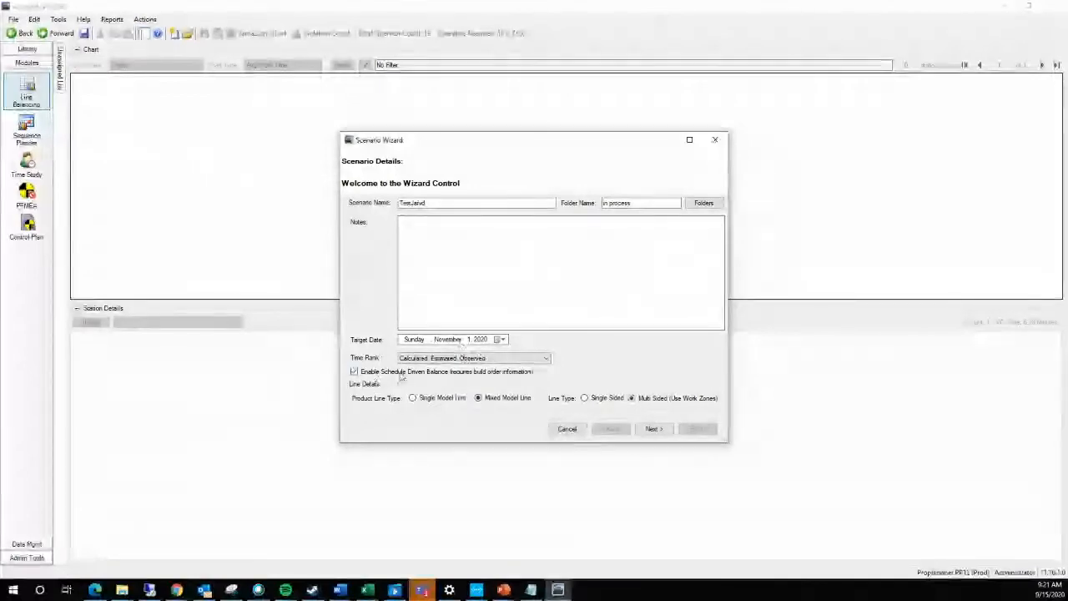
left_click(451, 358)
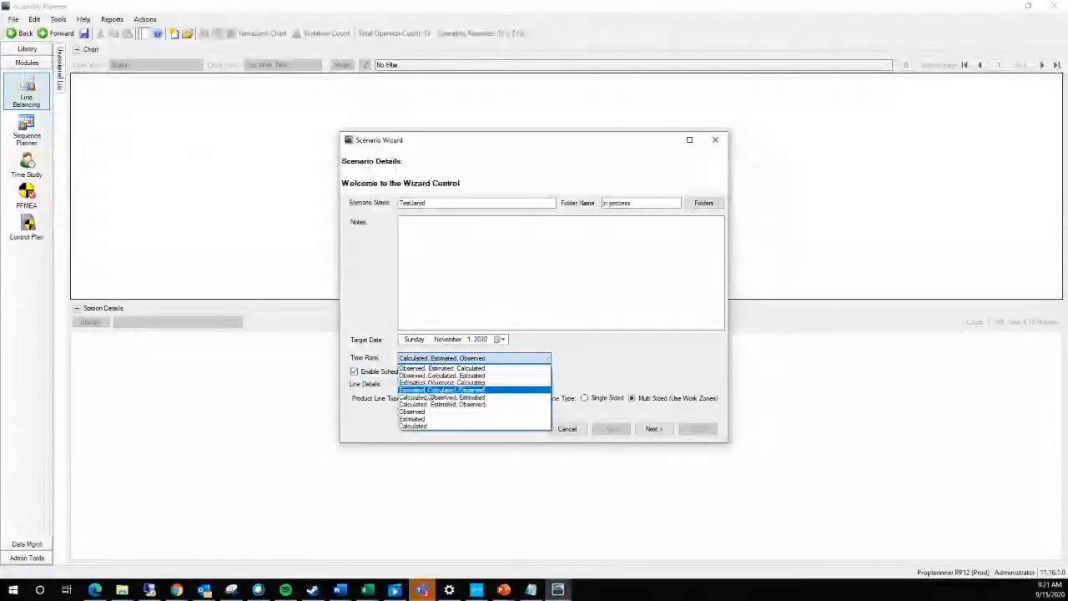
left_click(436, 390)
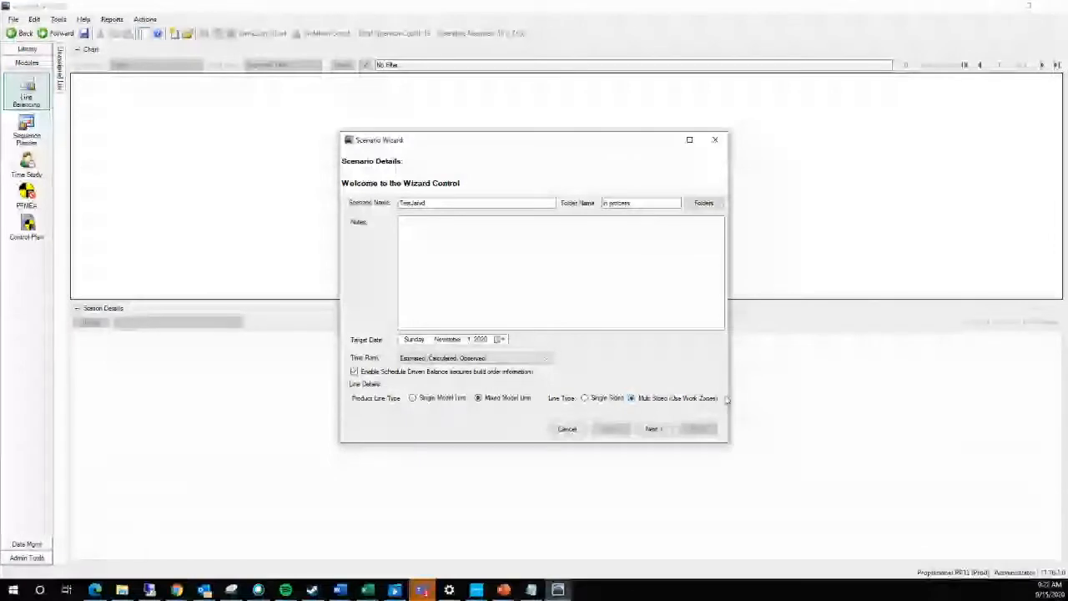
Continue to the order details and fetch orders from the schedule database for September 15, 2019 to September 15, 2020
left_click(654, 430)
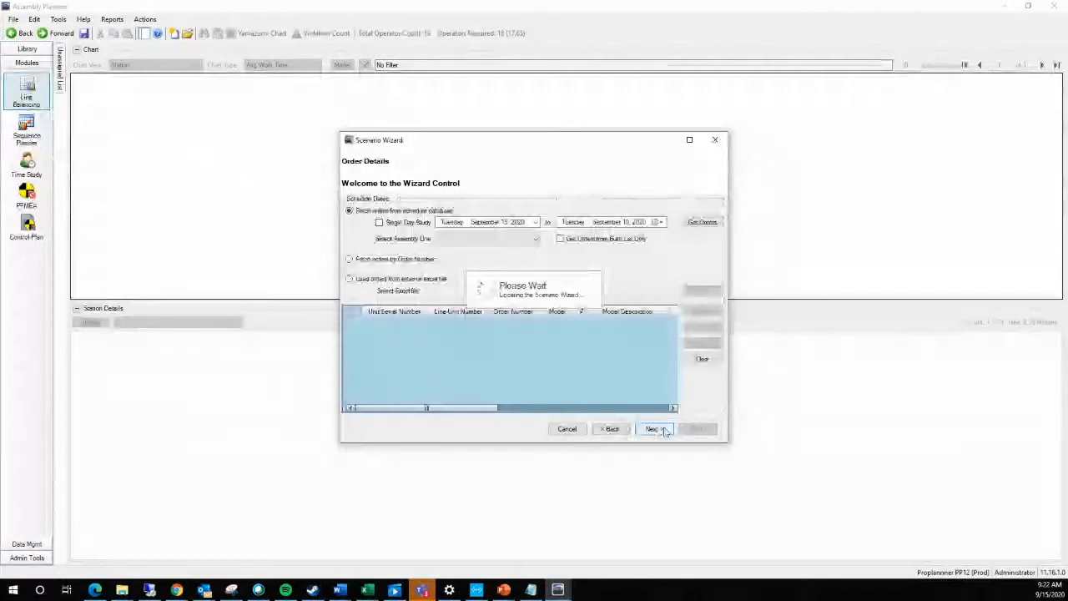
left_click(522, 223)
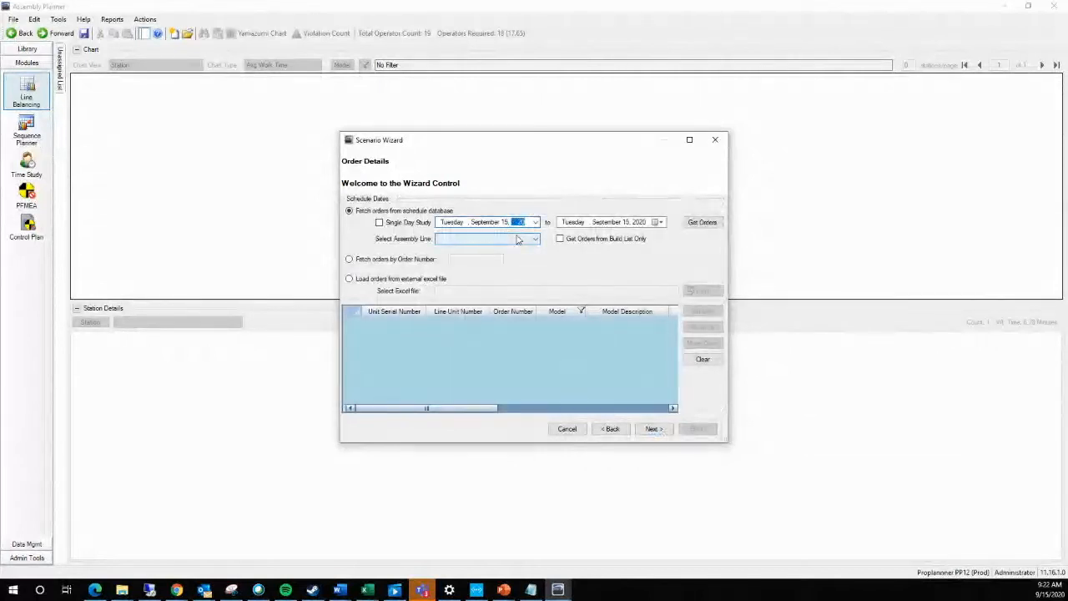
type("2019")
left_click(693, 223)
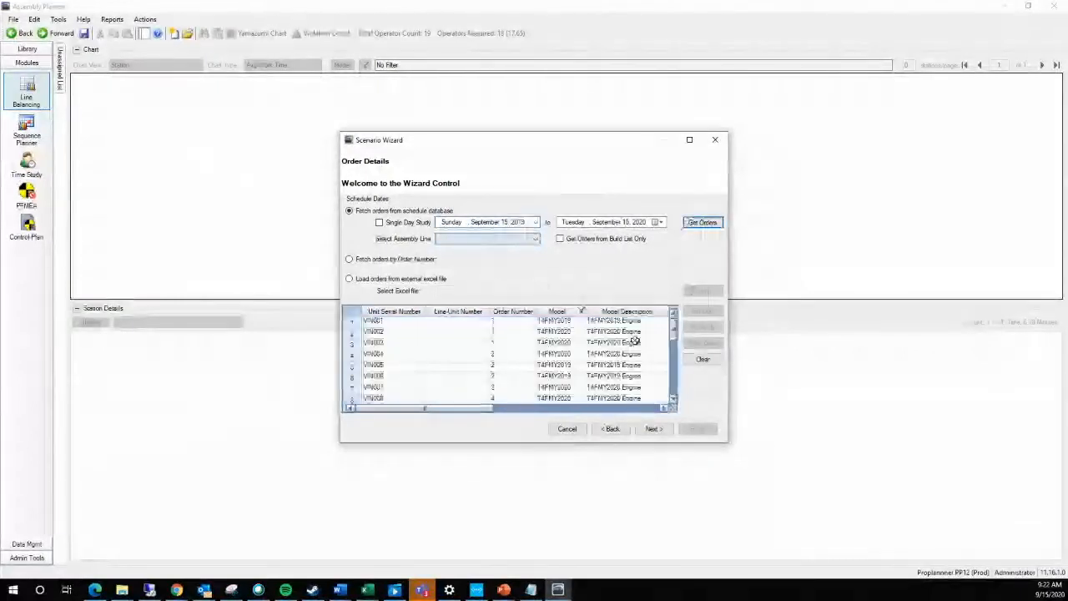
Examine the fetched orders' serial numbers, order numbers and models down the list
left_click(660, 366)
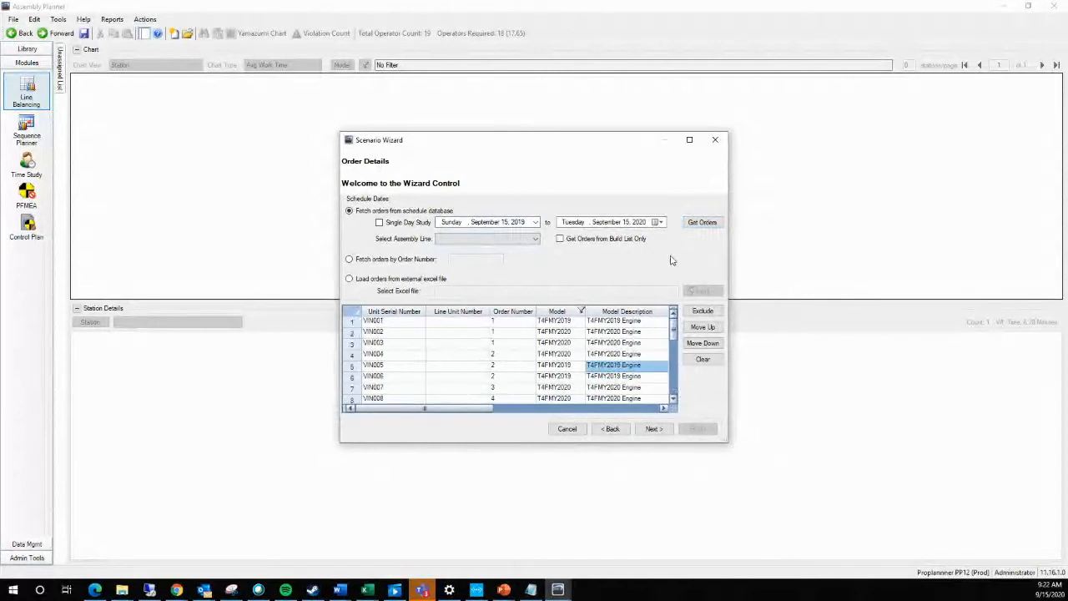
left_click(521, 352)
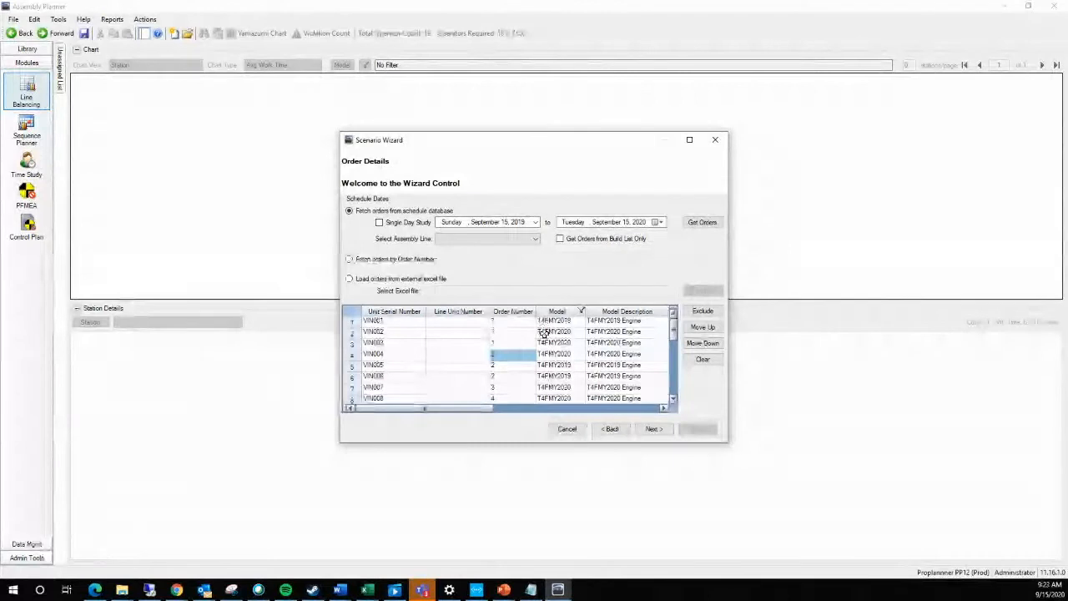
scroll(540, 346, "down", 5)
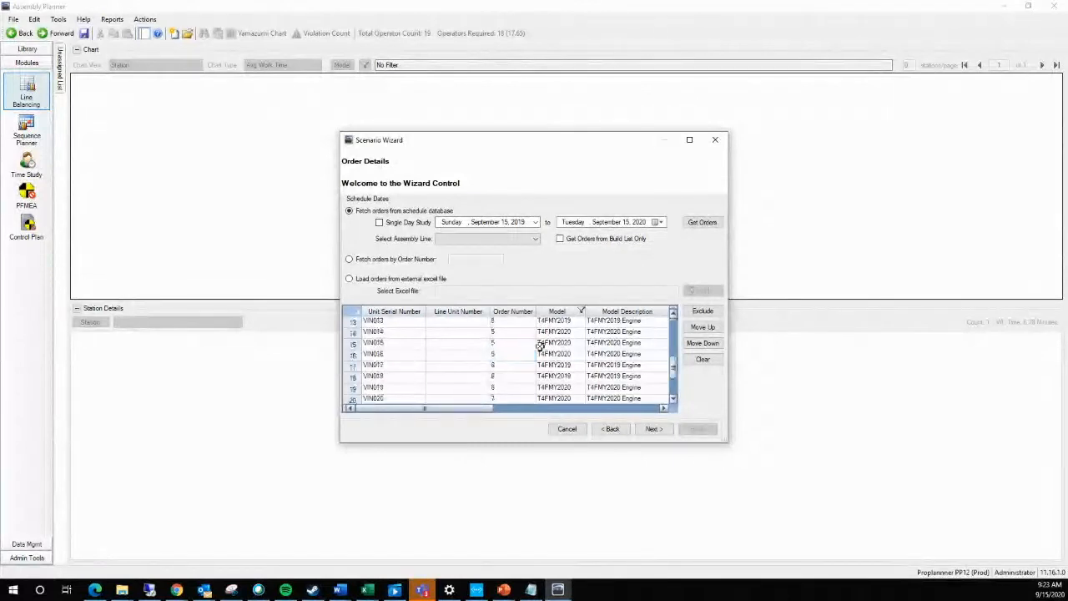
scroll(540, 346, "up", 5)
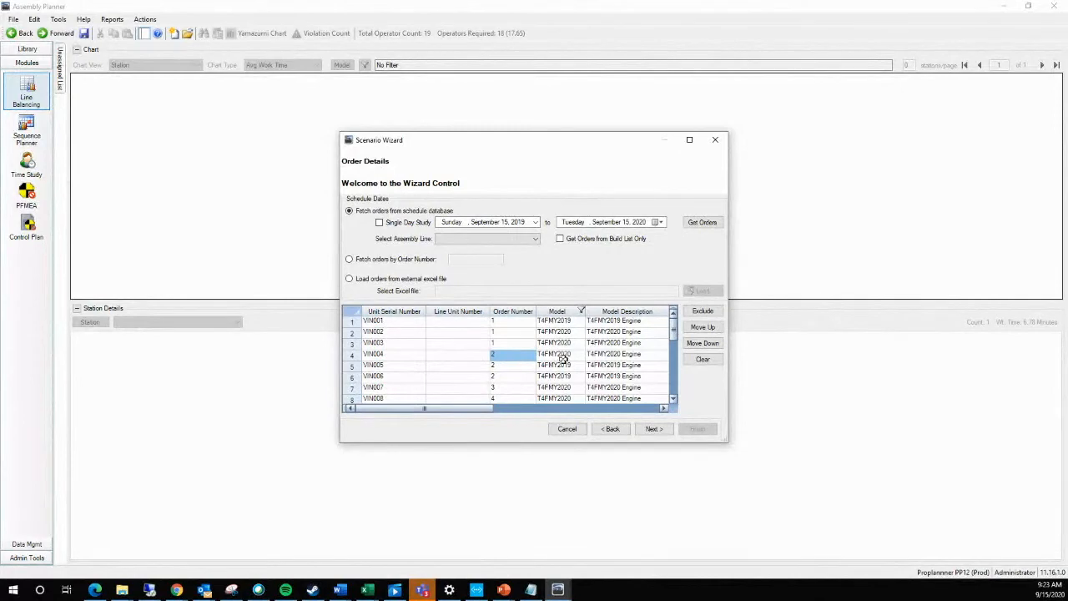
left_click(563, 322)
scroll(565, 353, "down", 1)
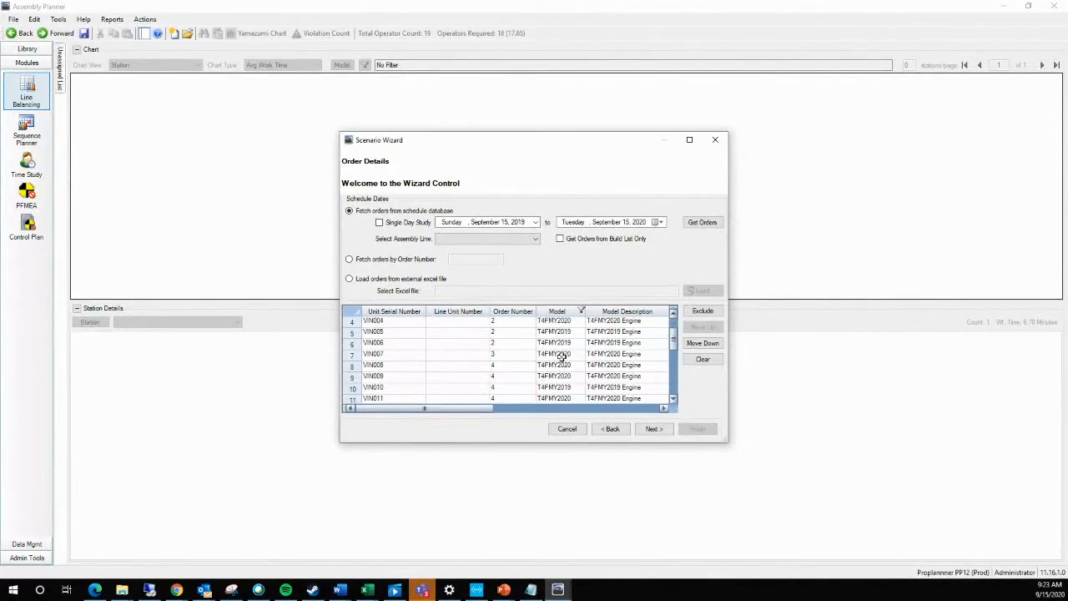
Inspect the dates and option codes of the fetched orders, and return to the list's first columns
left_click(600, 408)
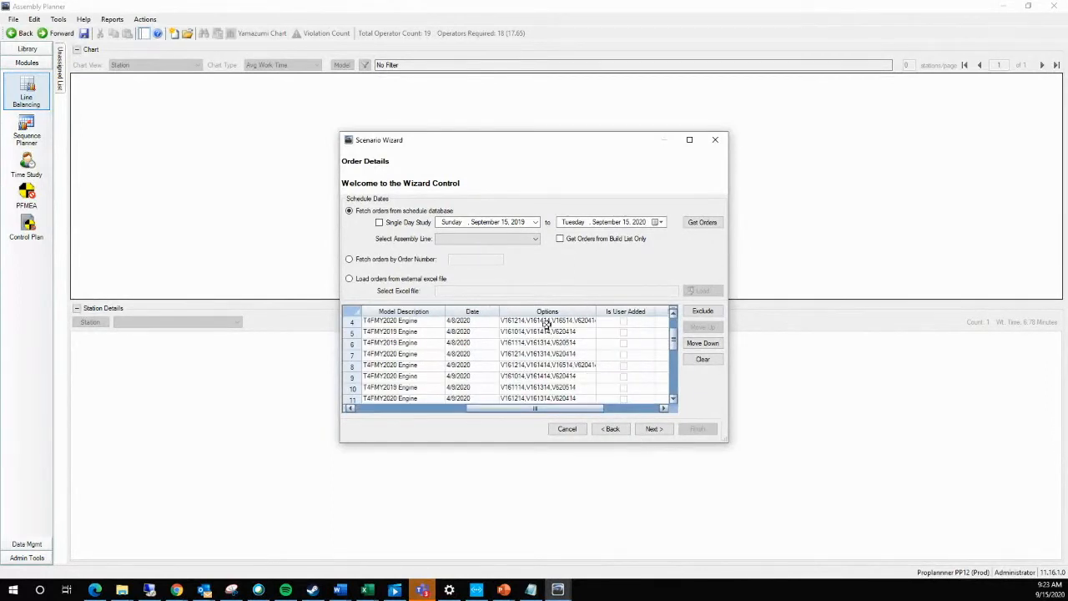
left_click_drag(545, 325, 554, 367)
scroll(585, 393, "down", 1)
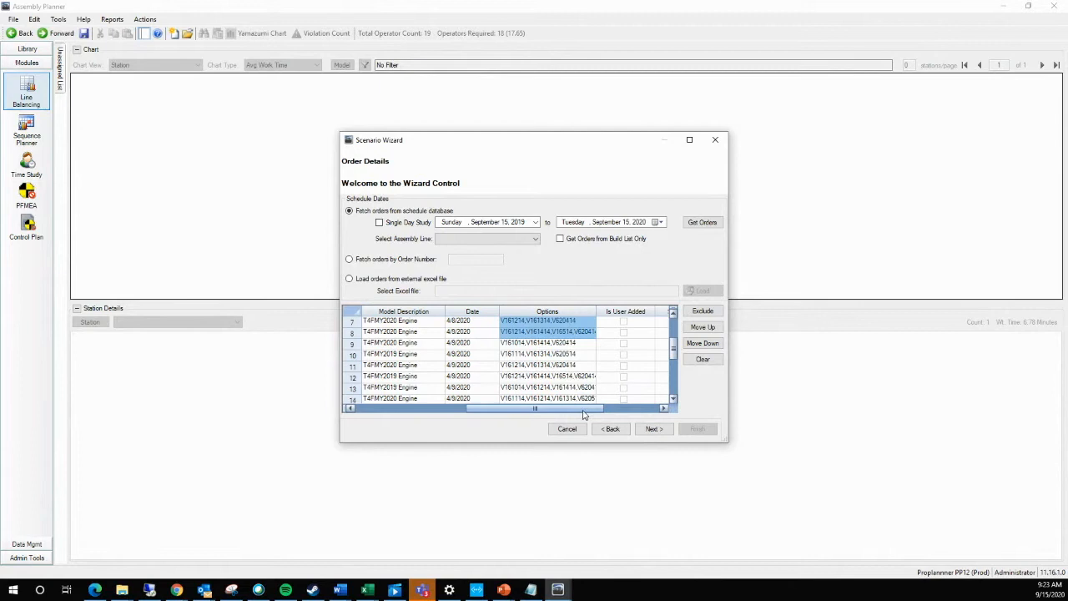
left_click(475, 368)
left_click_drag(564, 410, 374, 399)
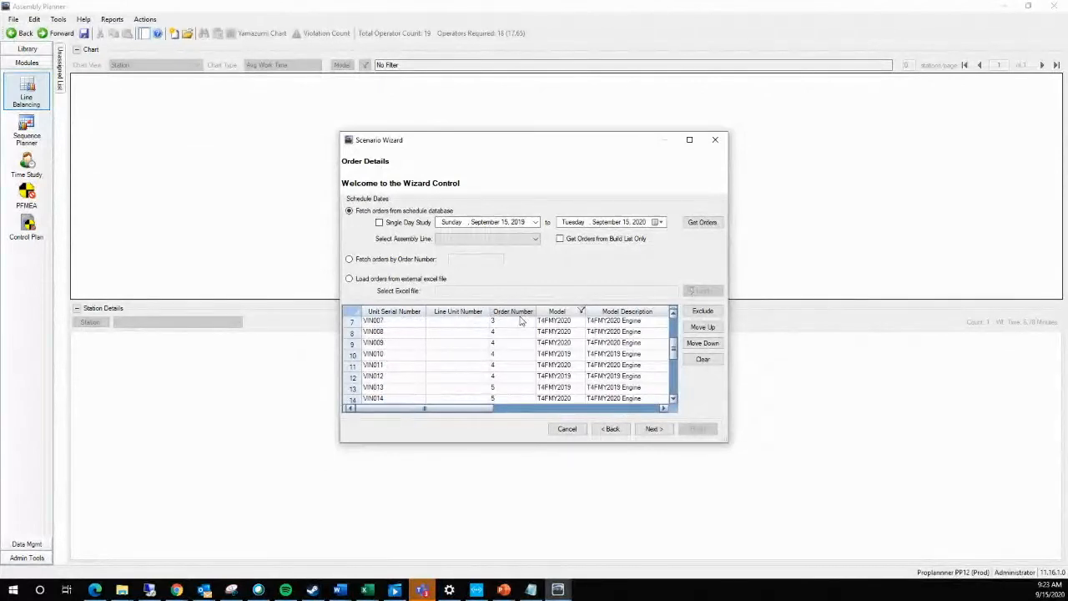
Disable Schedule Driven Balance in the scenario details, and fetch the orders for the same date range again
left_click(610, 430)
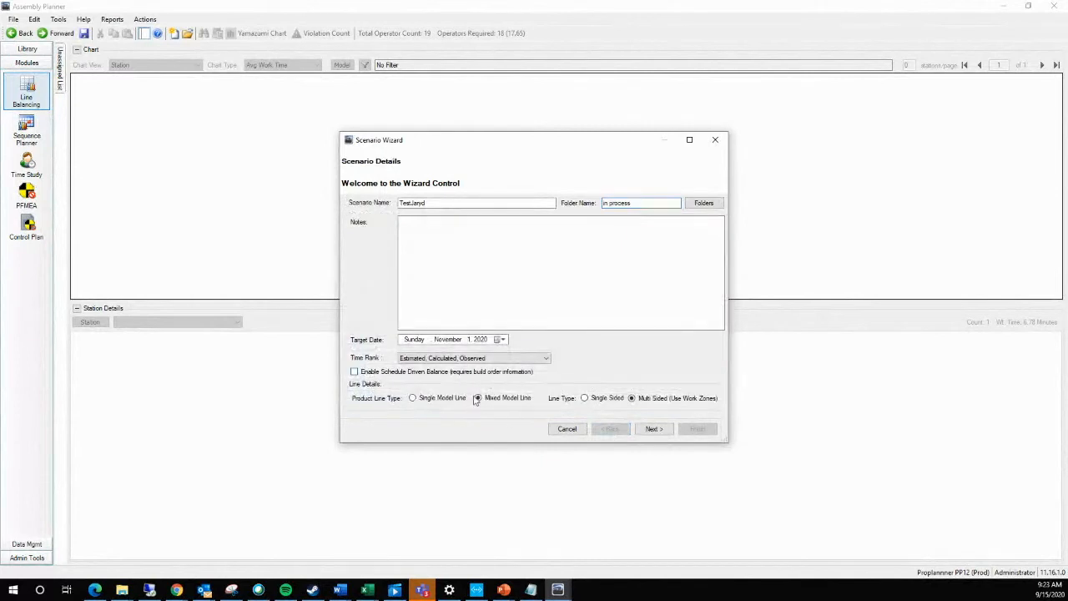
left_click(656, 430)
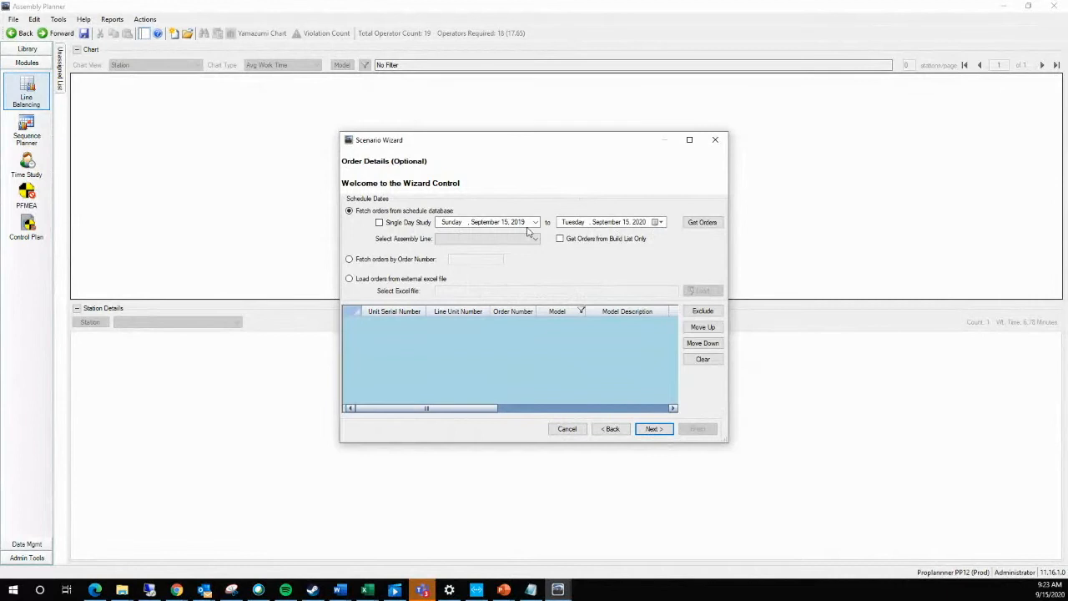
left_click(702, 222)
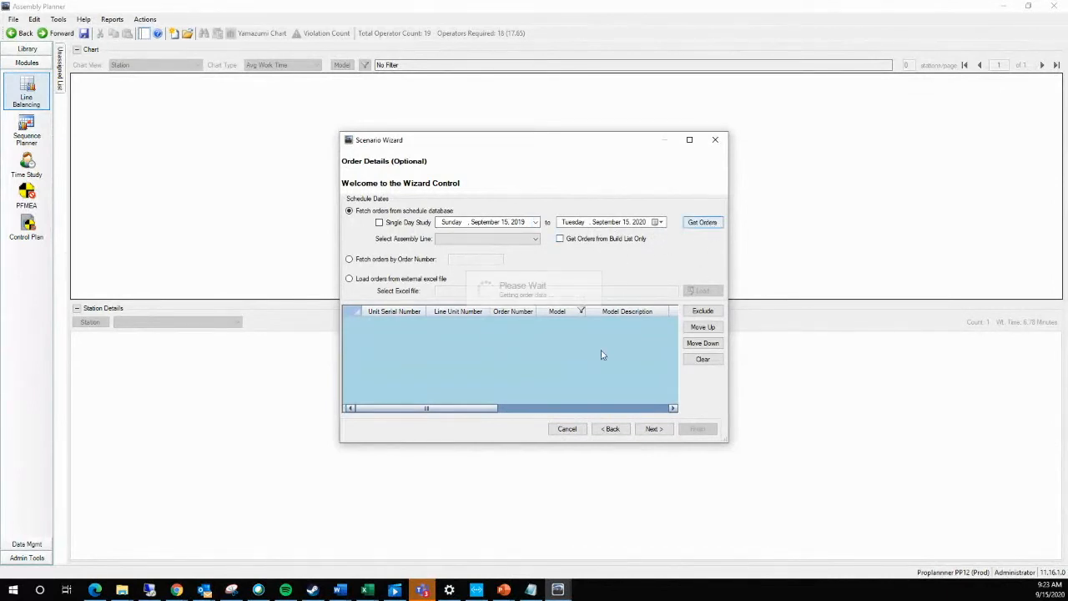
Continue to the routing details and set the model percentages to 25 for T4FMY2019 and 75 for T4FMY2020
left_click(653, 430)
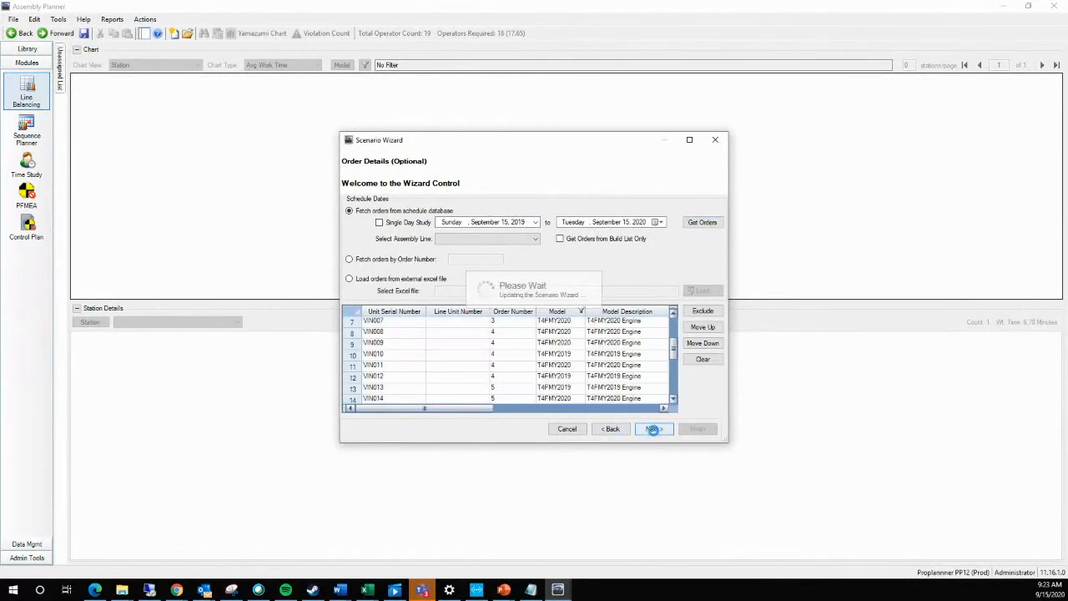
left_click(574, 341)
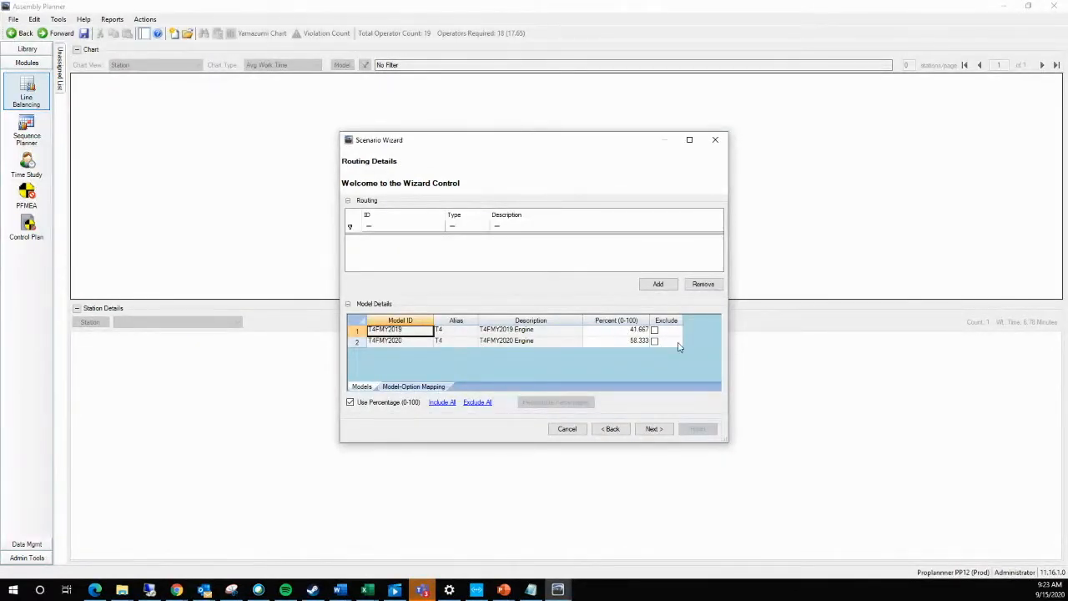
left_click(618, 342)
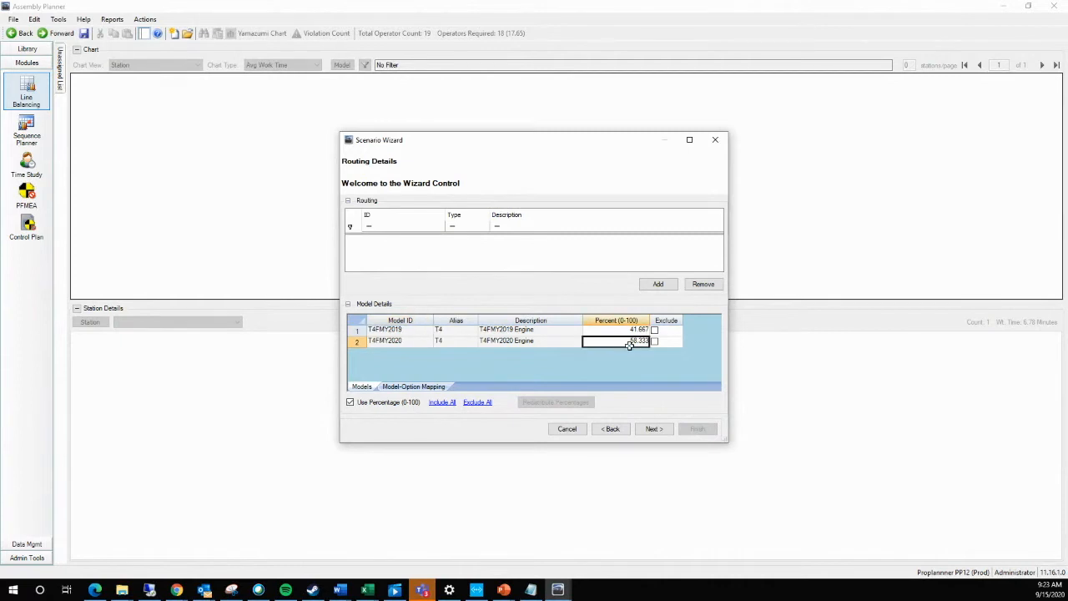
left_click(619, 330)
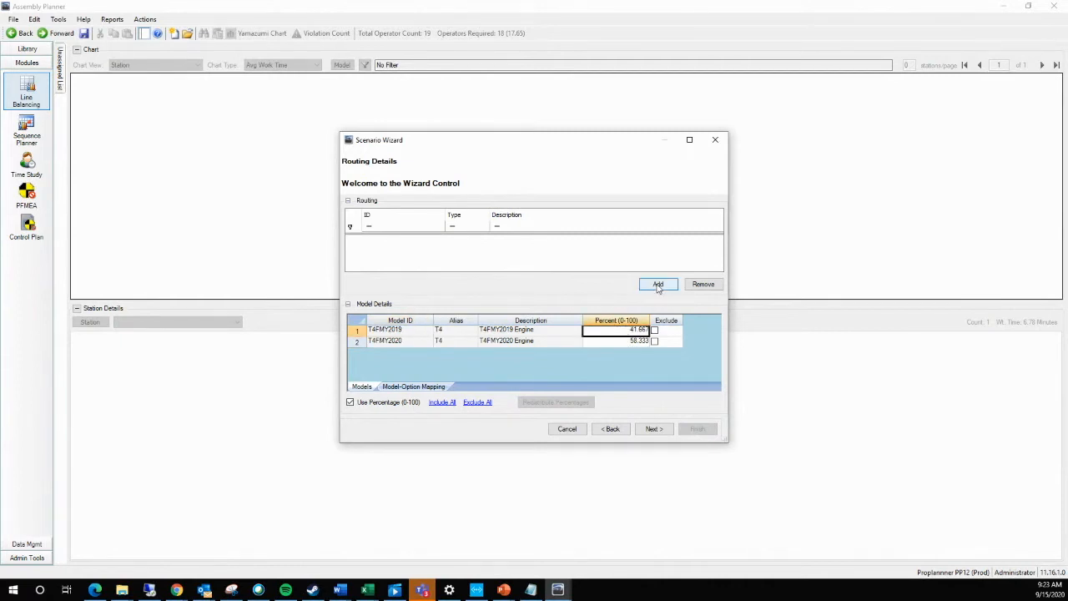
type("25")
left_click(626, 342)
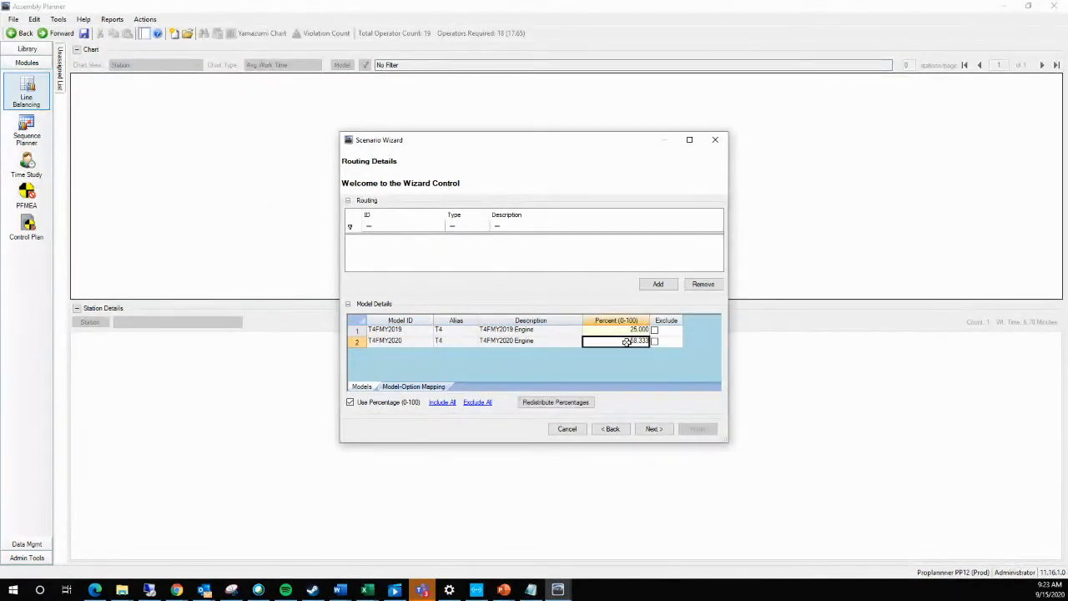
type("75")
left_click(568, 343)
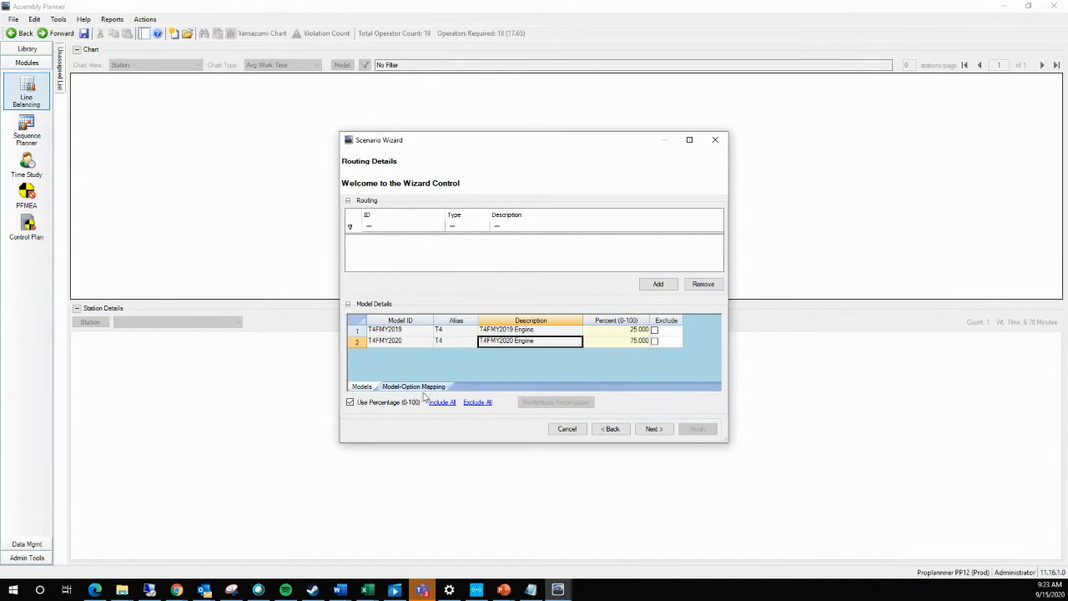
Examine the option IDs and percentages mapped to the T4FMY2019 and T4FMY2020 models in the model-option mapping
left_click(415, 387)
left_click(646, 351)
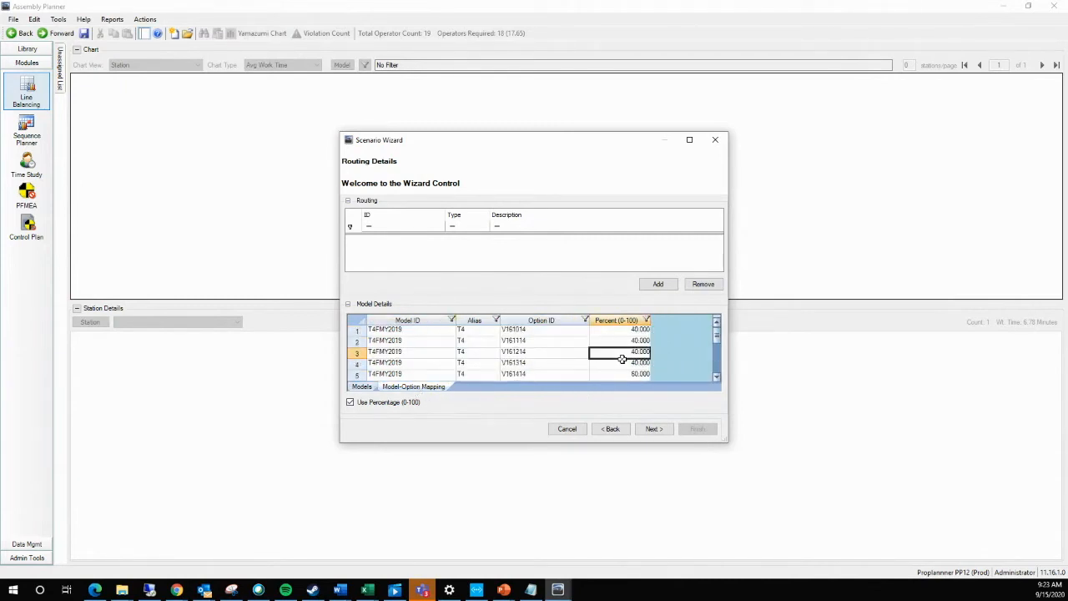
left_click(402, 332)
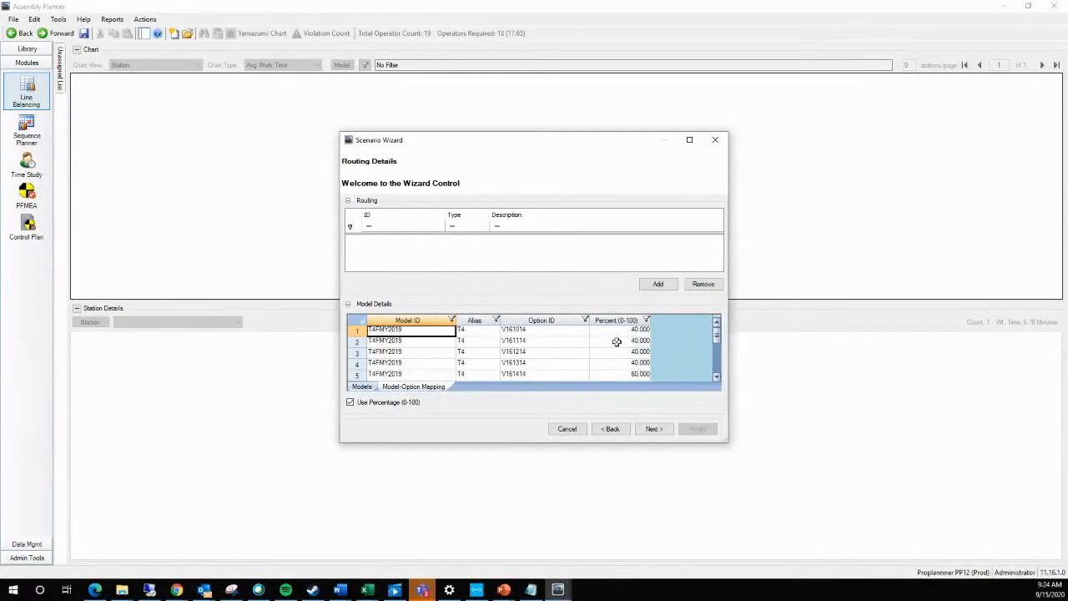
left_click(561, 331)
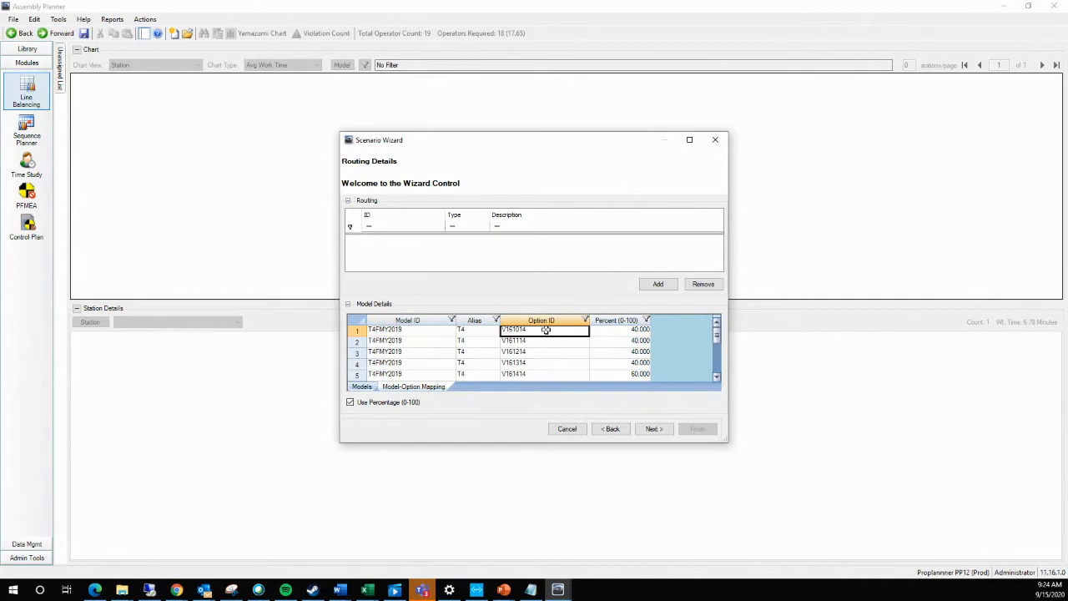
scroll(545, 334, "down", 2)
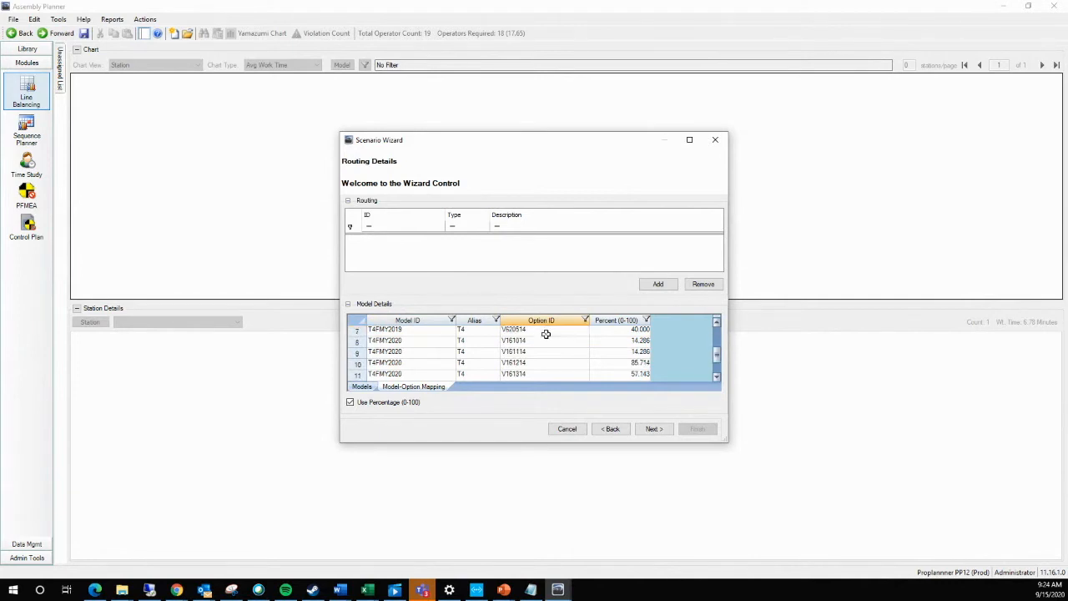
scroll(586, 366, "down", 1)
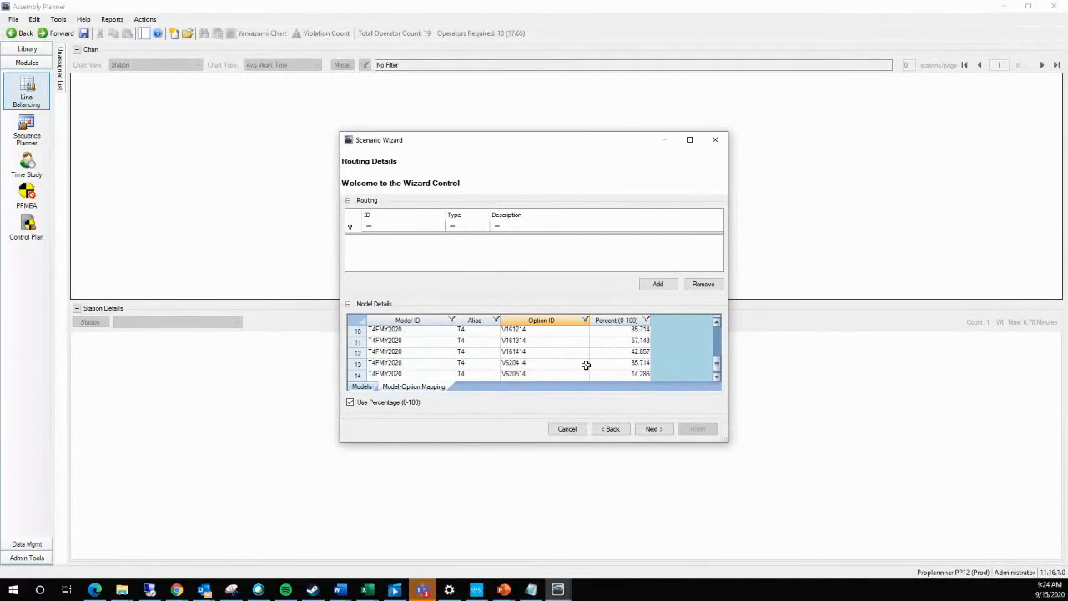
left_click_drag(618, 375, 612, 304)
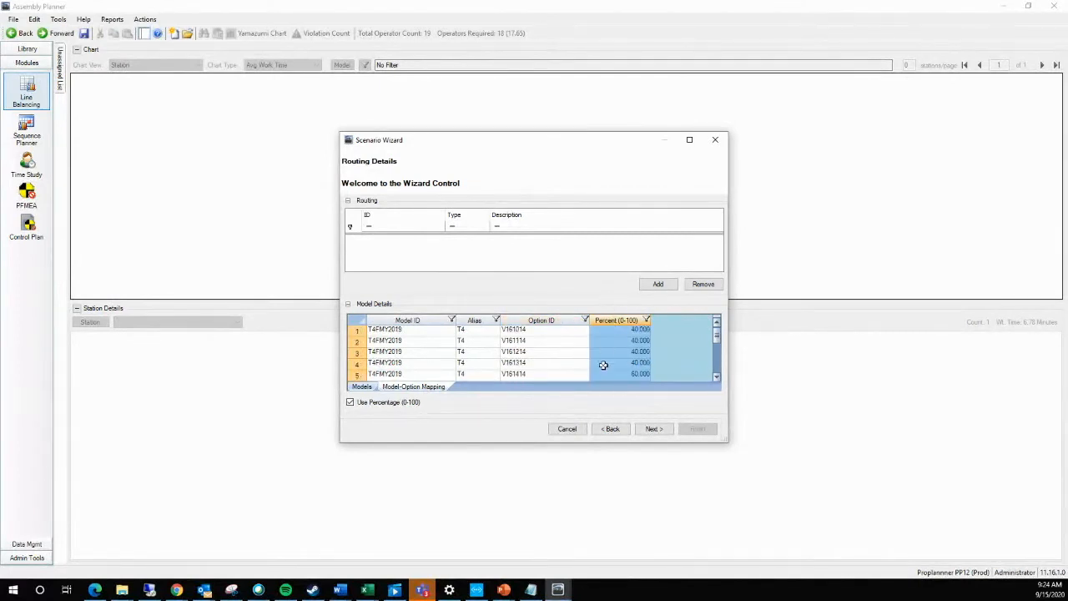
left_click(545, 362)
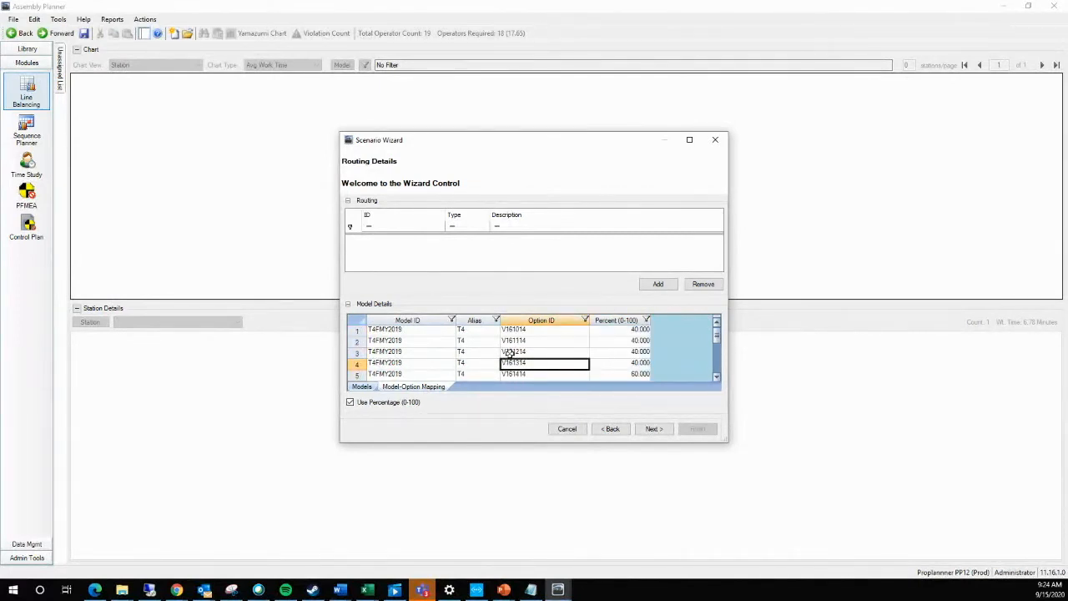
Add the Line1 routing from plant PP12 to the scenario and continue to the station details
left_click(658, 286)
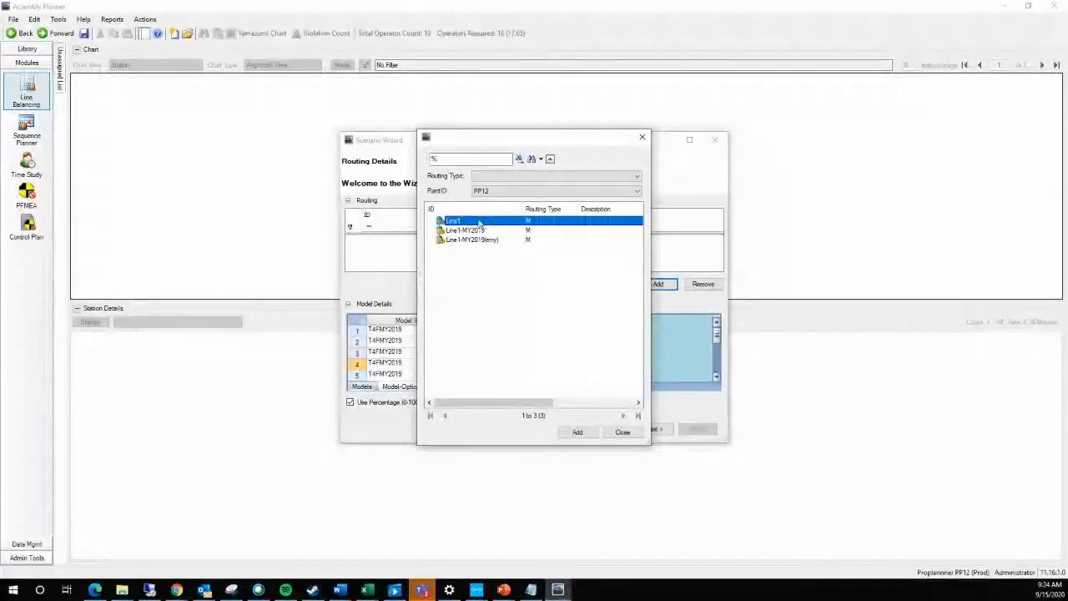
left_click(576, 432)
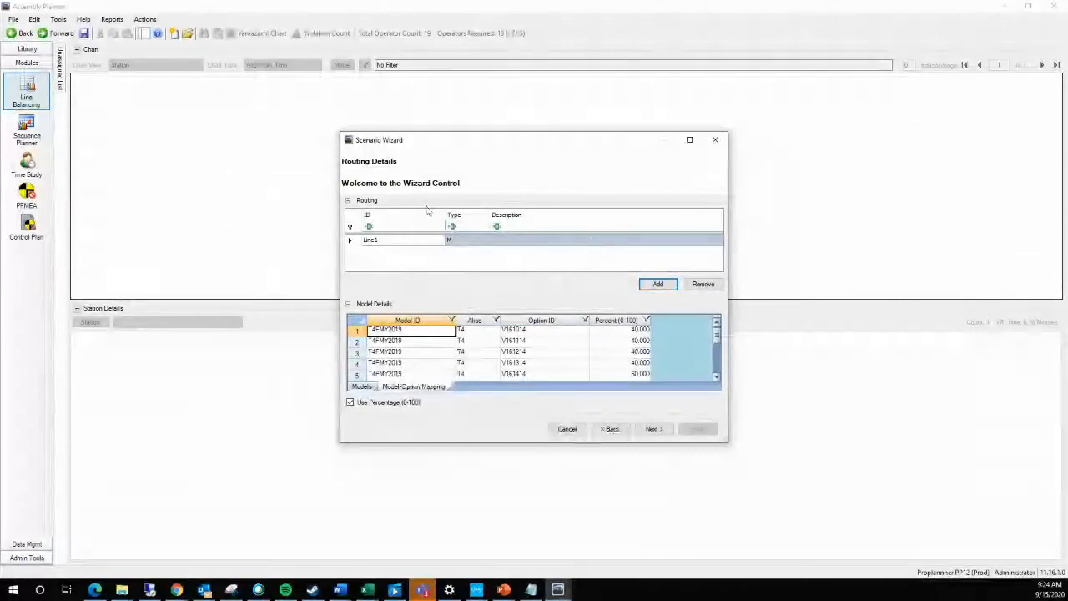
left_click(657, 285)
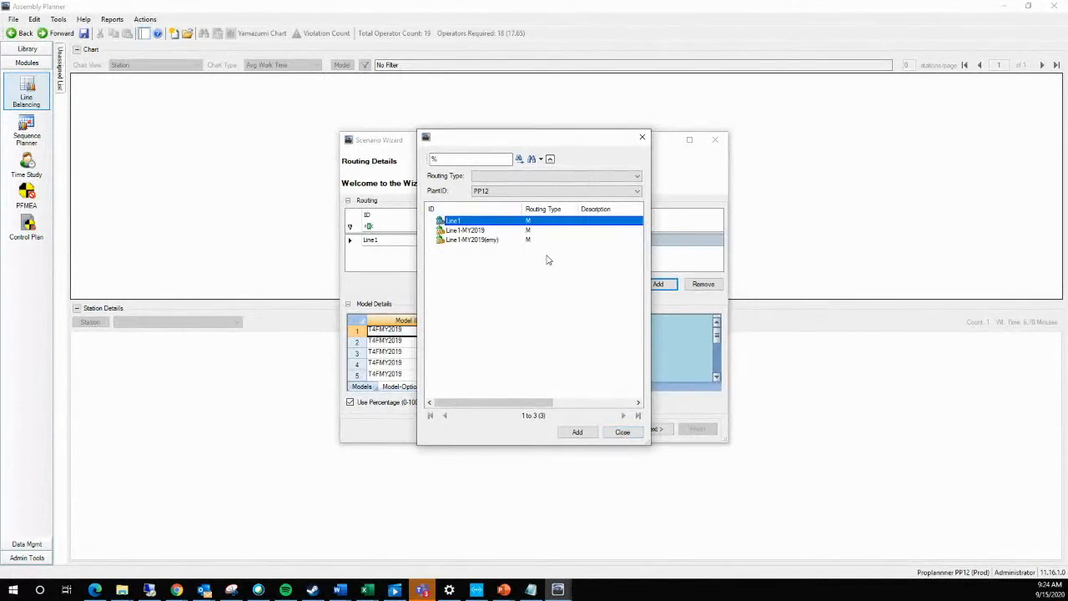
left_click(634, 433)
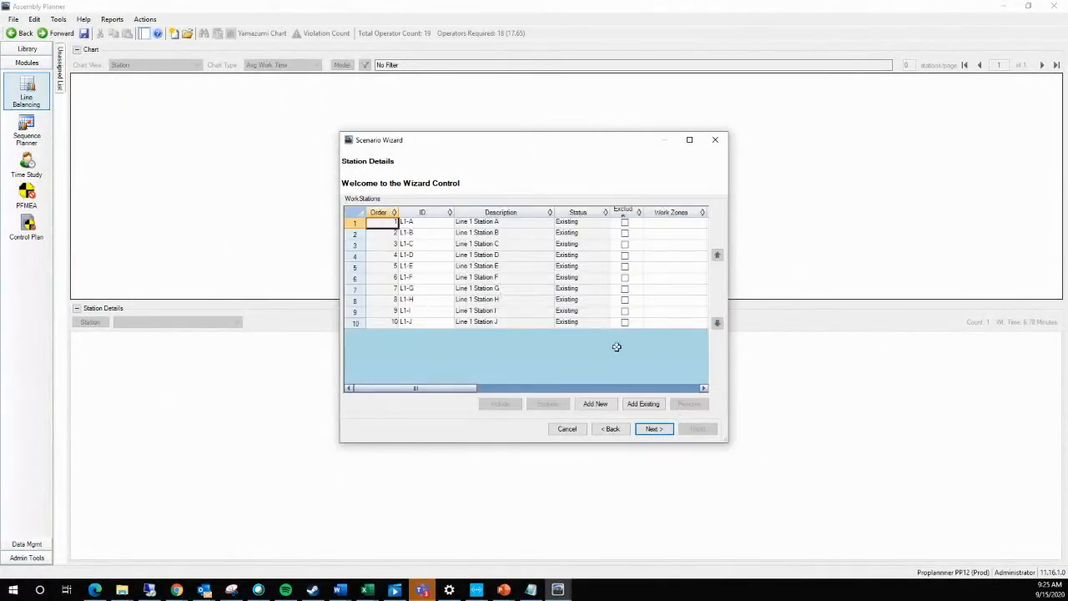
Examine the Line 1 workstations' IDs, resources, area and operator counts across the station table
left_click(508, 289)
left_click_drag(418, 225, 433, 322)
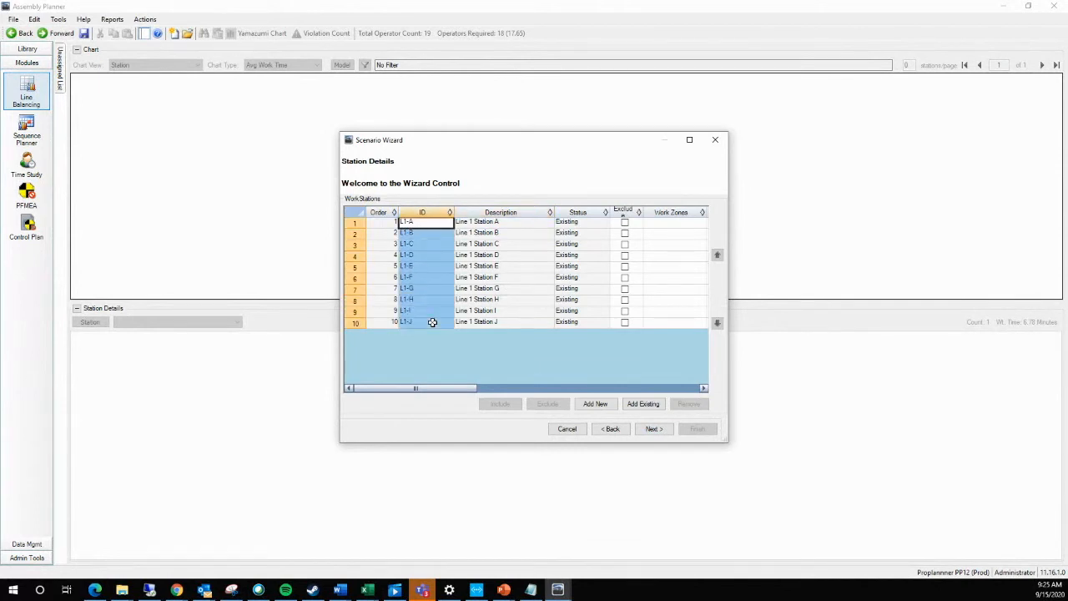
left_click(506, 390)
left_click_drag(517, 389, 616, 388)
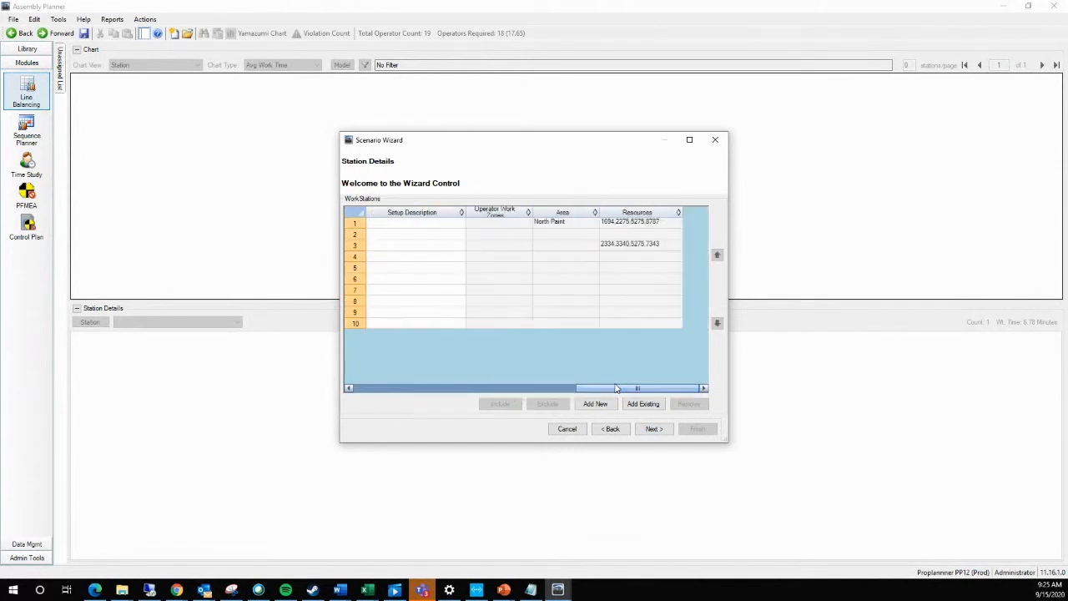
left_click(631, 222)
left_click(617, 243)
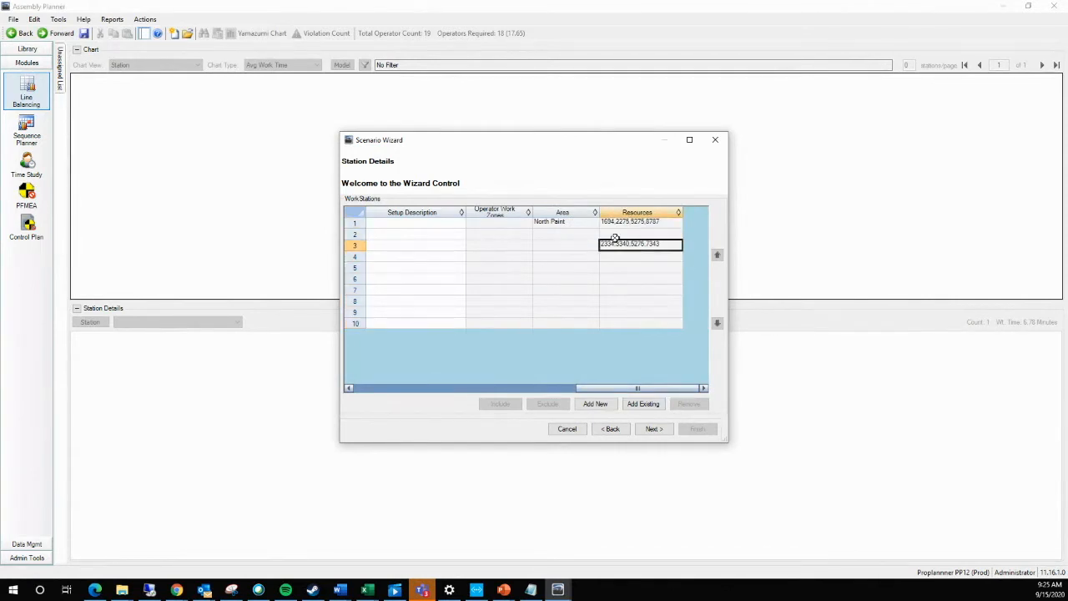
left_click(565, 227)
left_click(559, 391)
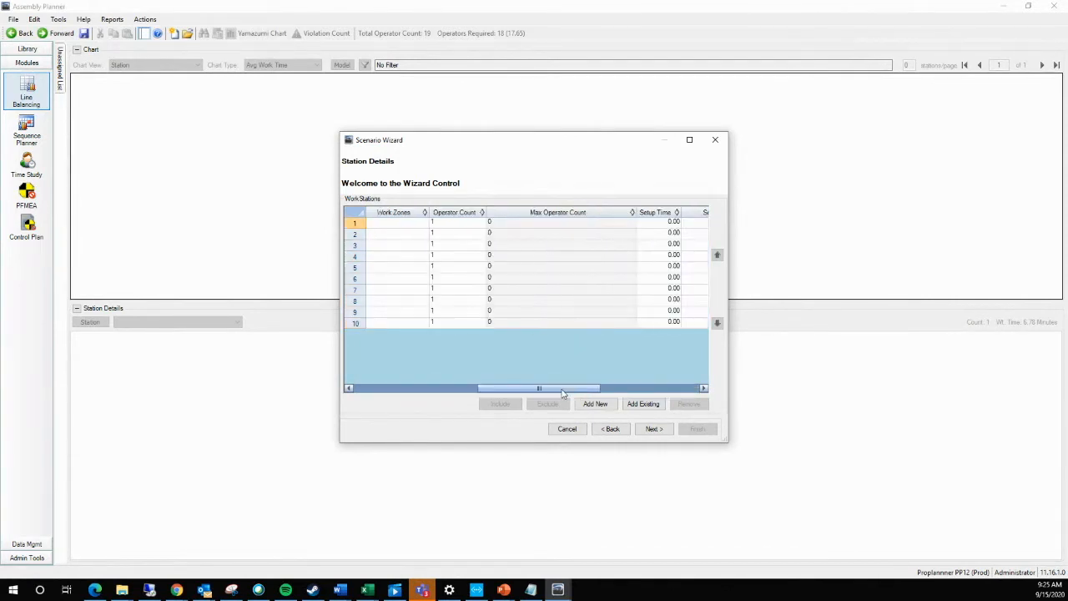
left_click_drag(447, 222, 379, 408)
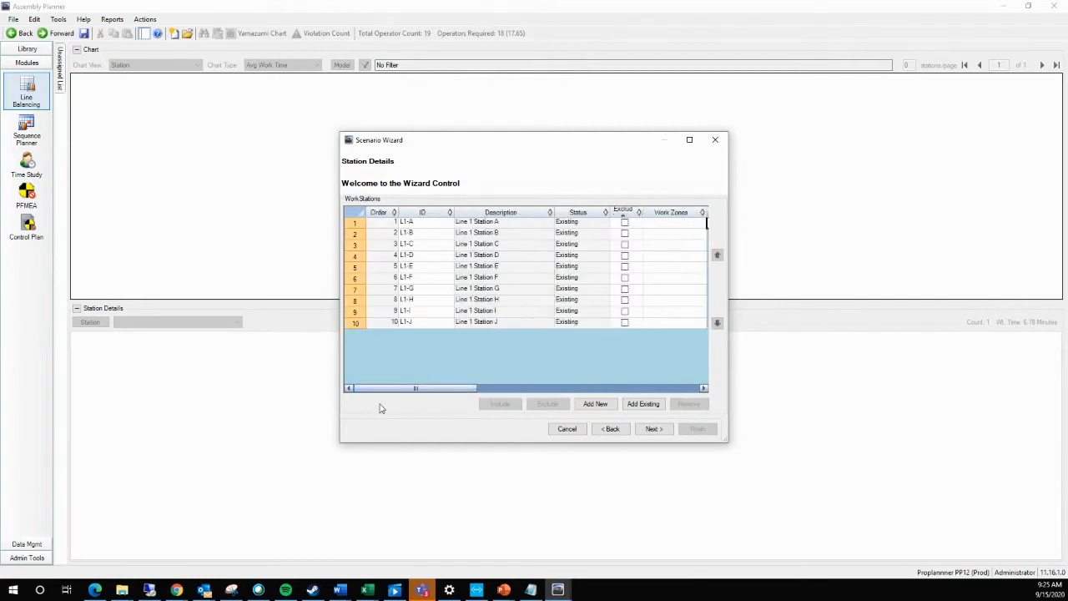
left_click(420, 277)
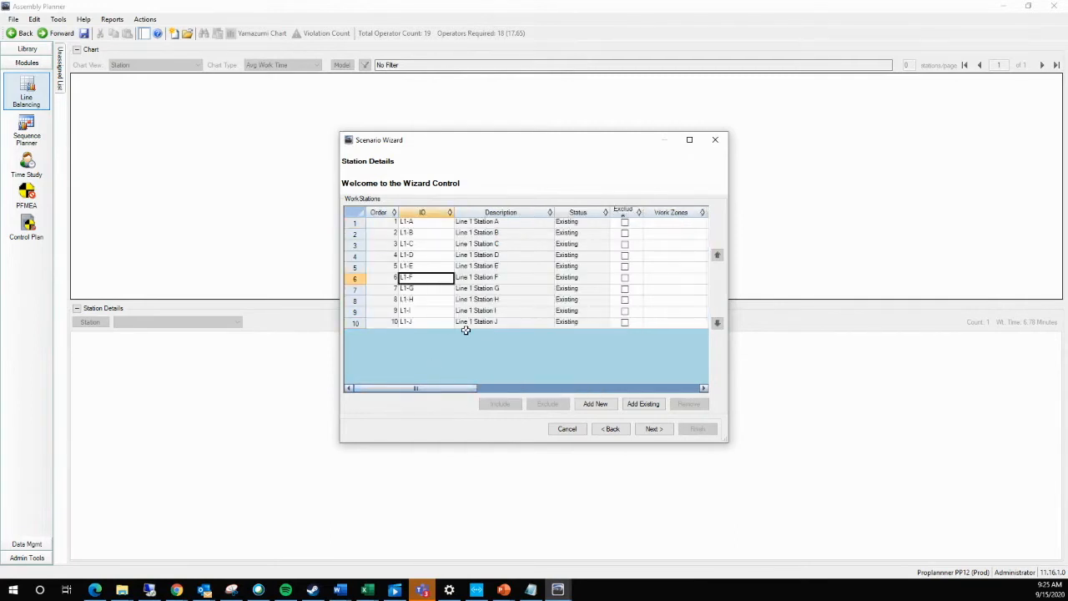
Add the existing Line 2 workstations L2-A through L2-J to the scenario's station list
left_click(595, 404)
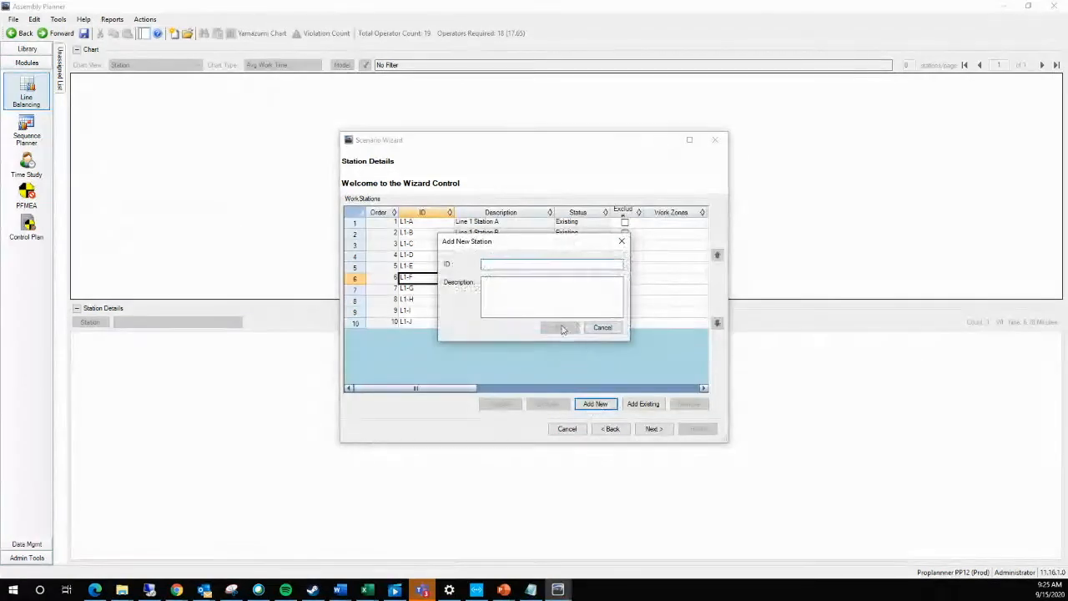
left_click(603, 327)
left_click(643, 404)
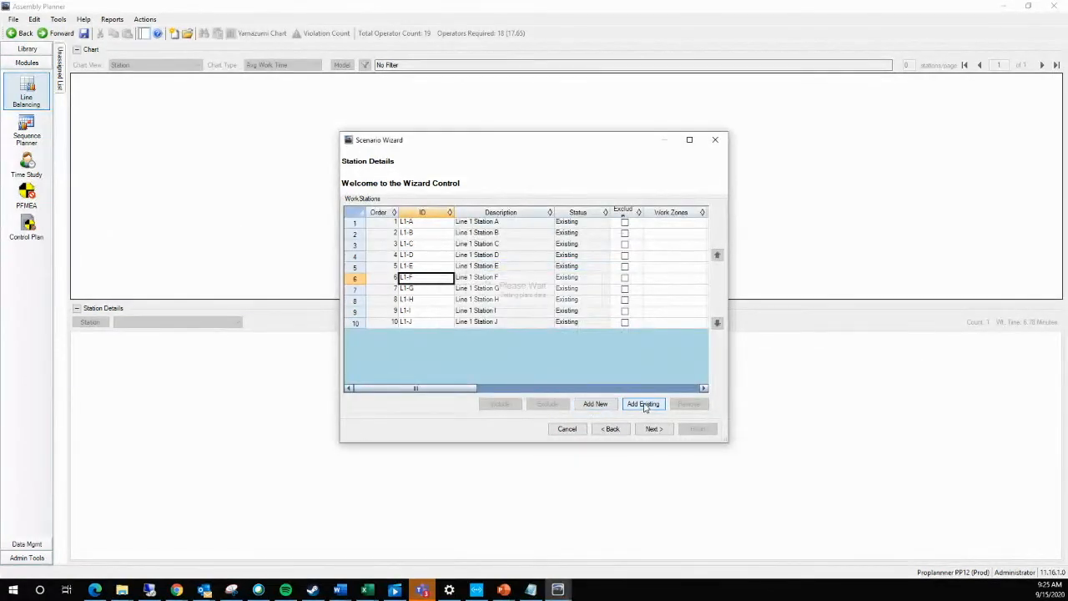
left_click(443, 232)
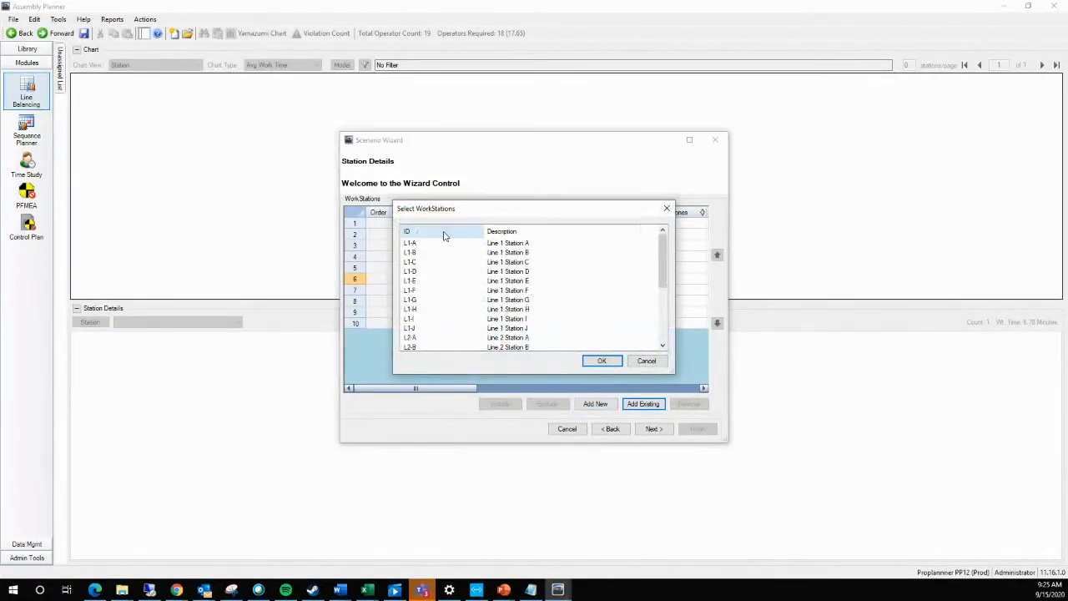
left_click(435, 330)
scroll(434, 333, "down", 1)
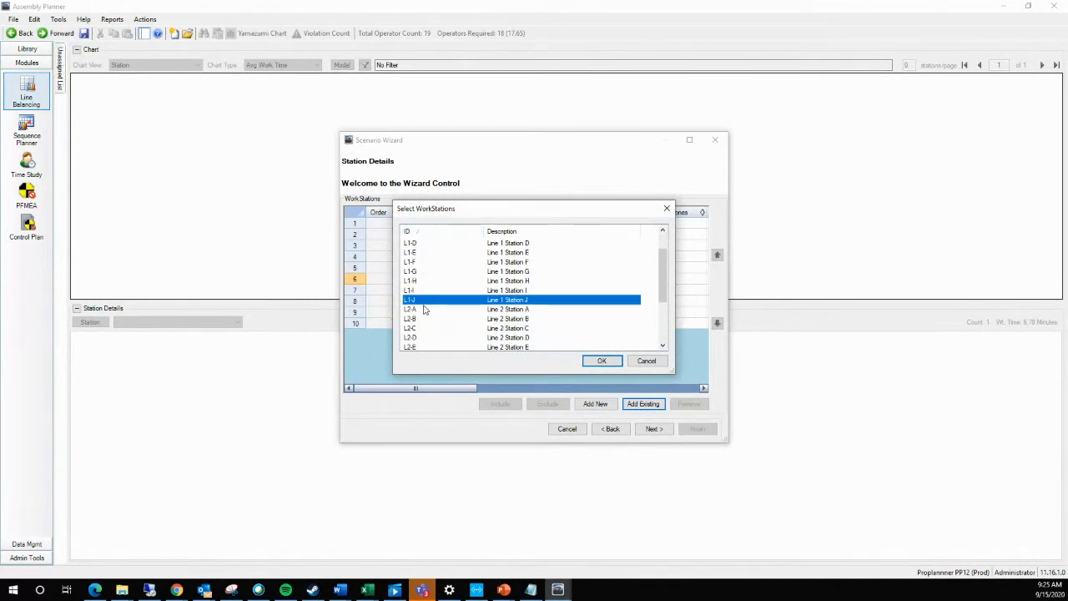
left_click(424, 309)
scroll(445, 332, "down", 1)
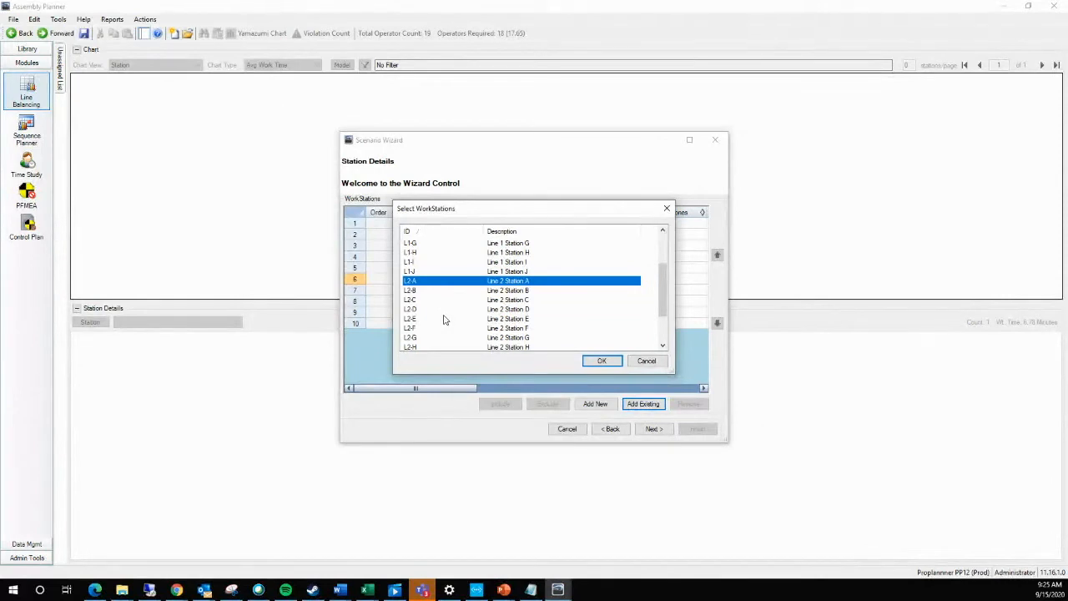
scroll(444, 319, "down", 1)
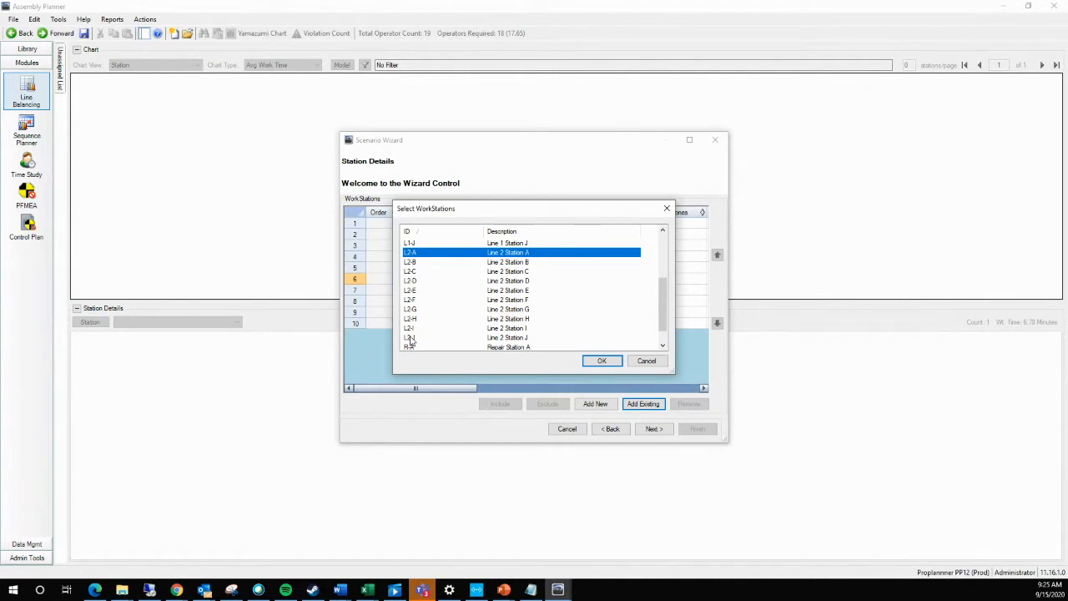
left_click(412, 339, "shift")
left_click(601, 360)
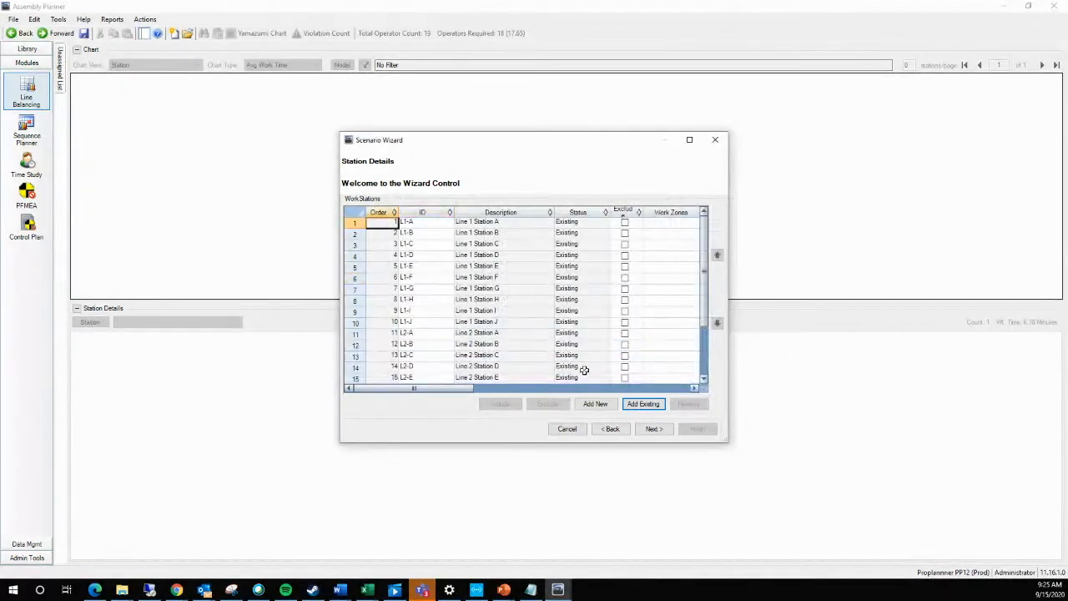
Review the combined Line 1 and Line 2 station list, and view the form for adding a new station without creating one
left_click(495, 288)
scroll(496, 288, "down", 2)
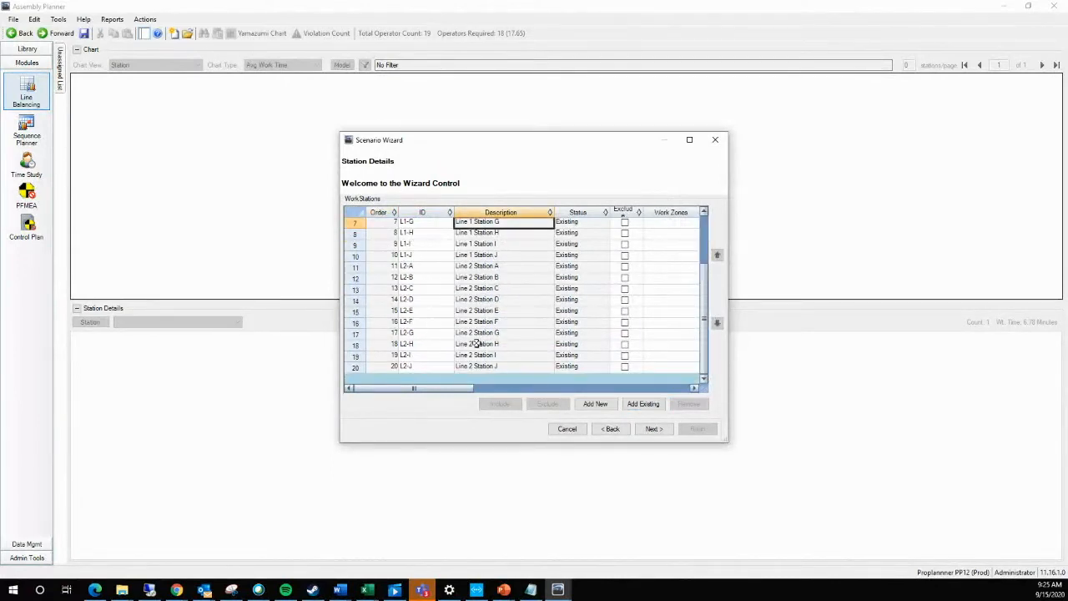
scroll(510, 299, "up", 2)
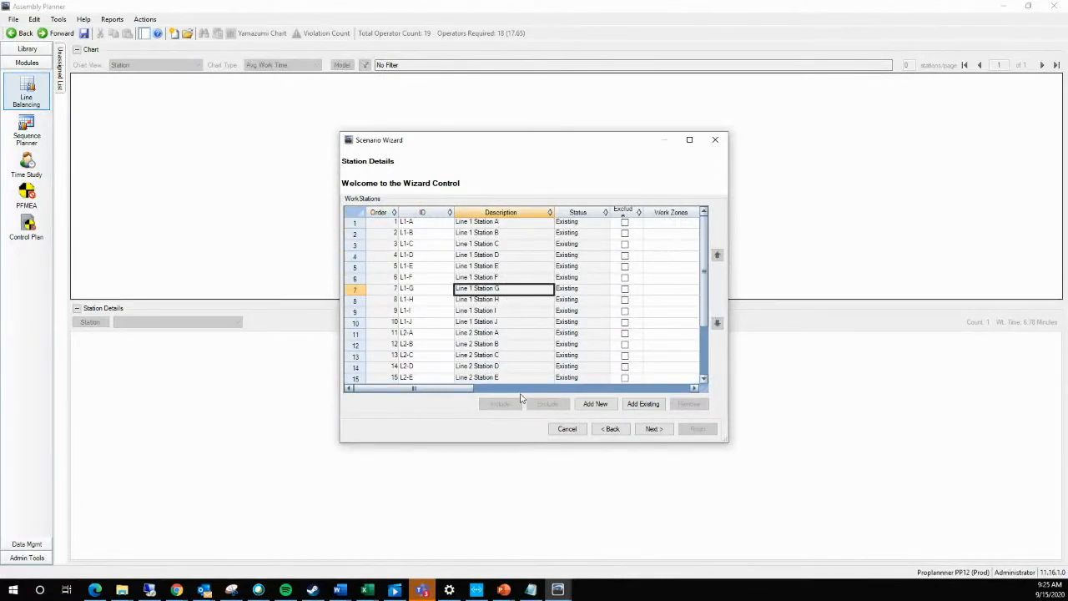
scroll(514, 342, "down", 2)
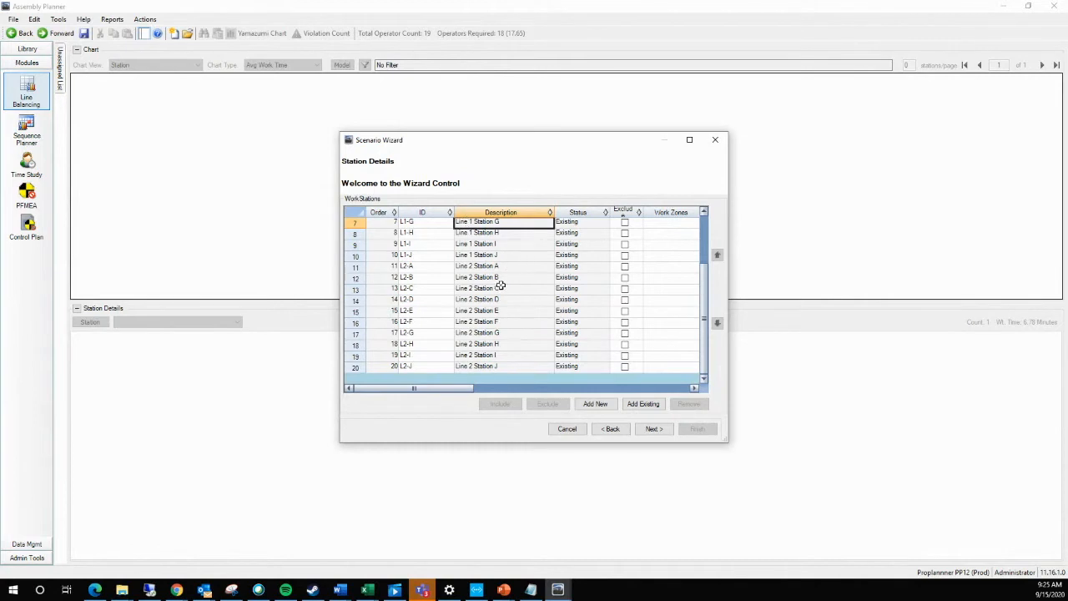
left_click(598, 405)
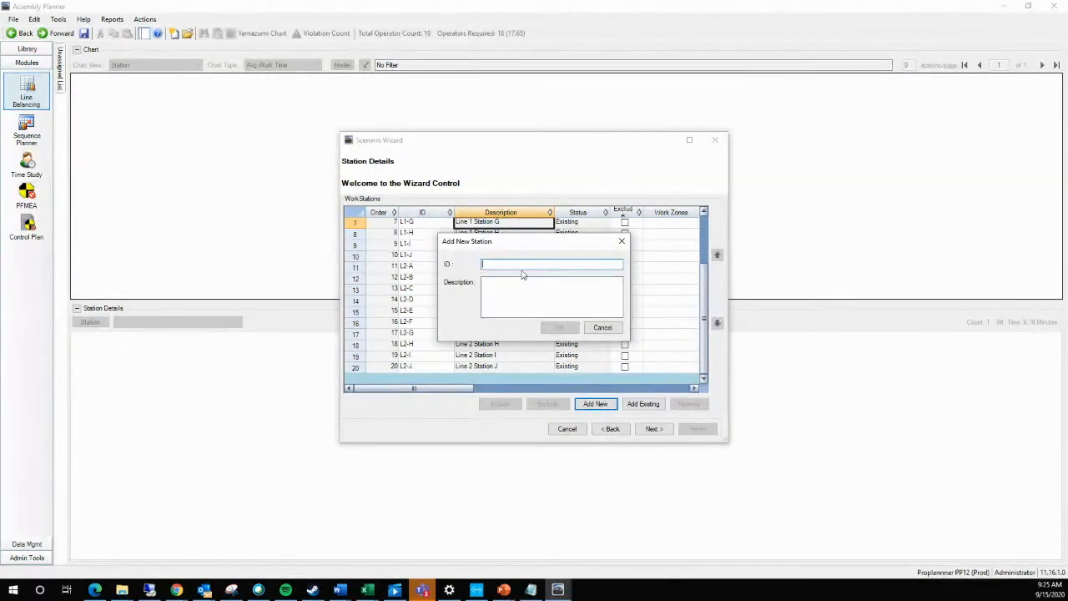
left_click(603, 328)
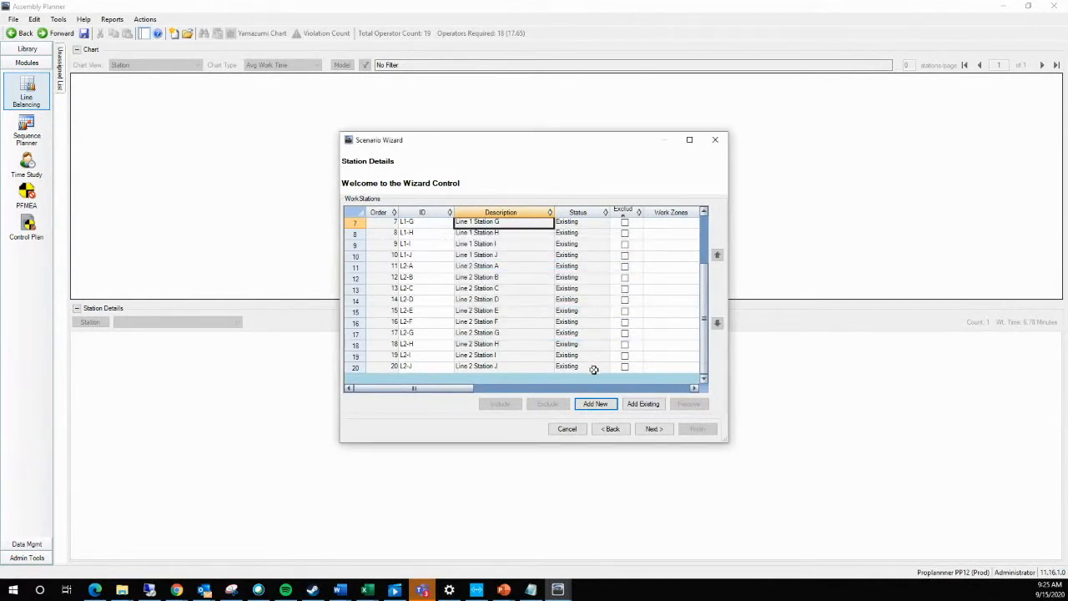
Continue to the scenario's task details and view the available time units, keeping Minutes
left_click(654, 429)
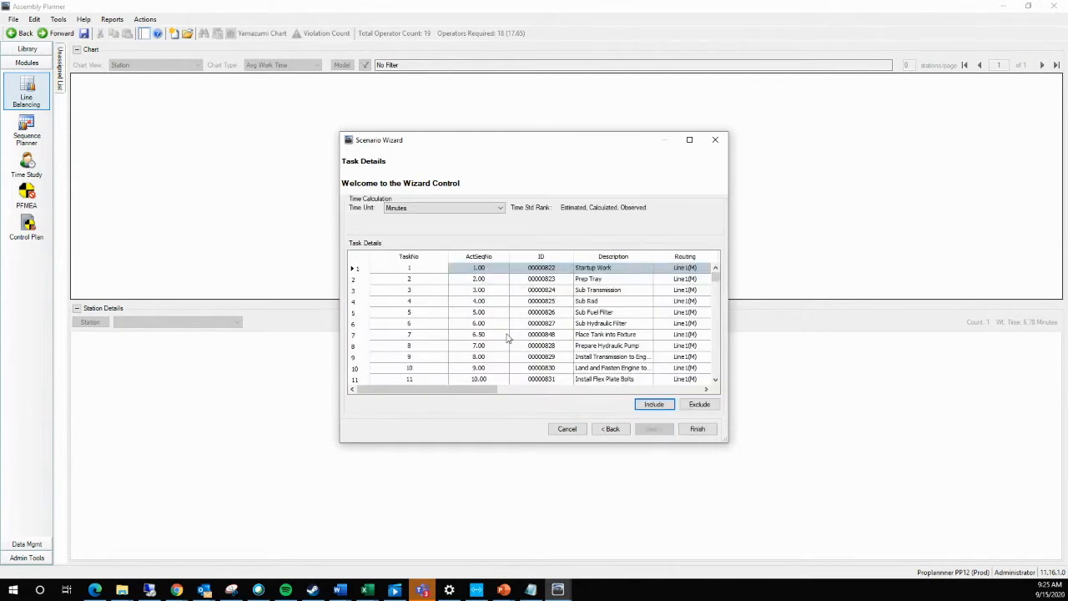
left_click(457, 210)
left_click(458, 211)
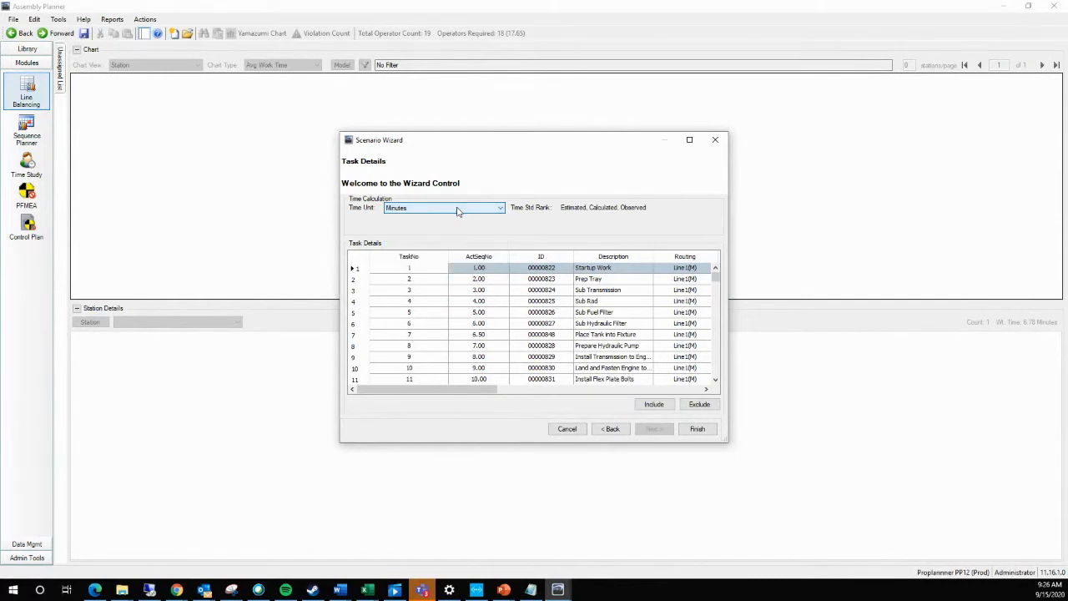
left_click(457, 210)
left_click(459, 210)
left_click(462, 211)
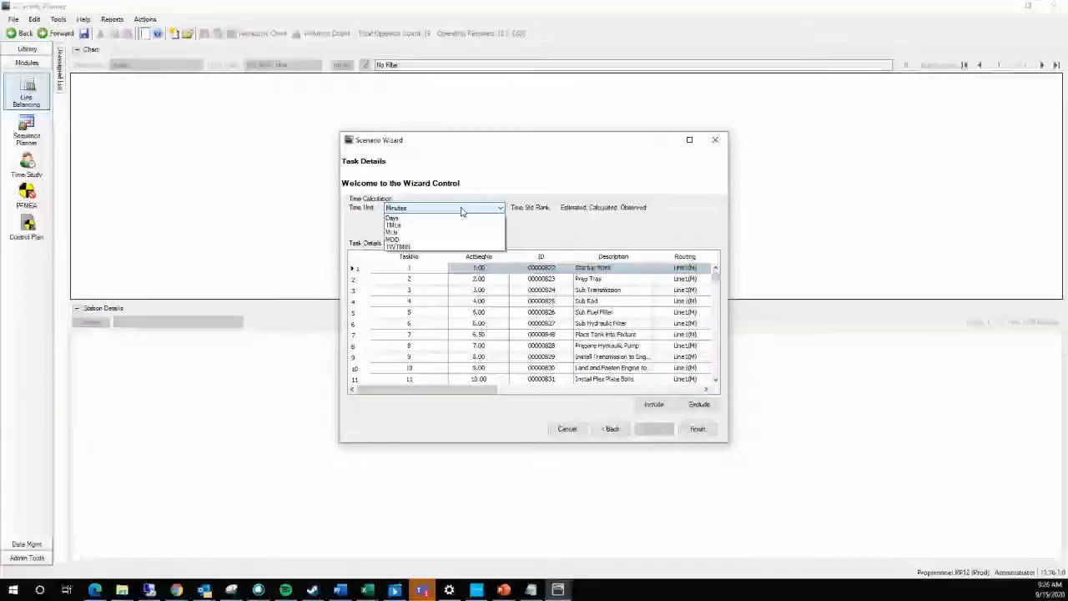
left_click(583, 223)
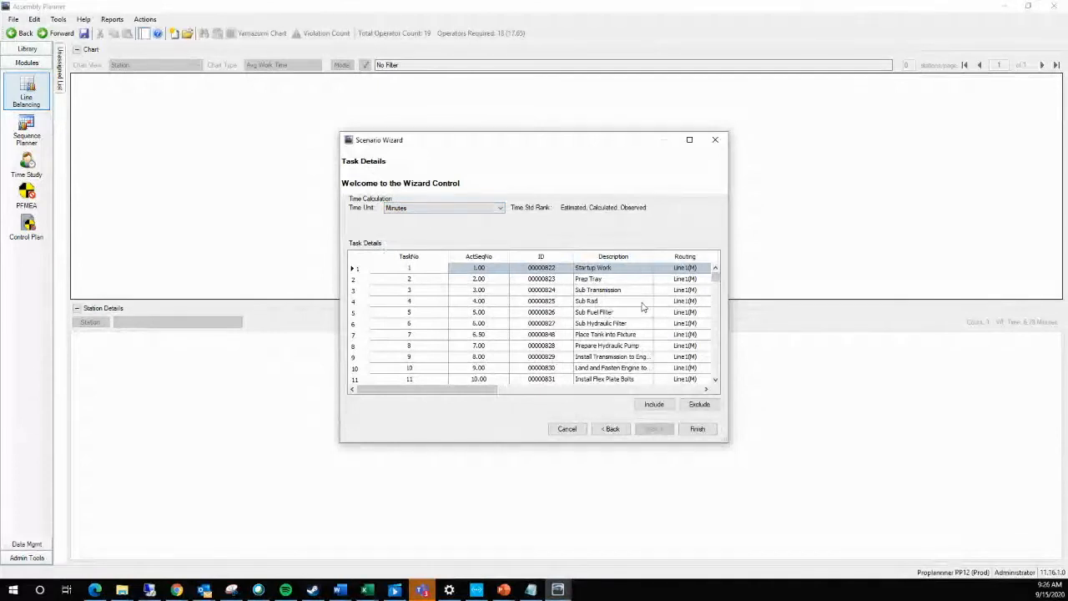
Examine the tasks' times, net take rates, work zones, effective dates, original stations and inclusion settings across the task details table
left_click(538, 389)
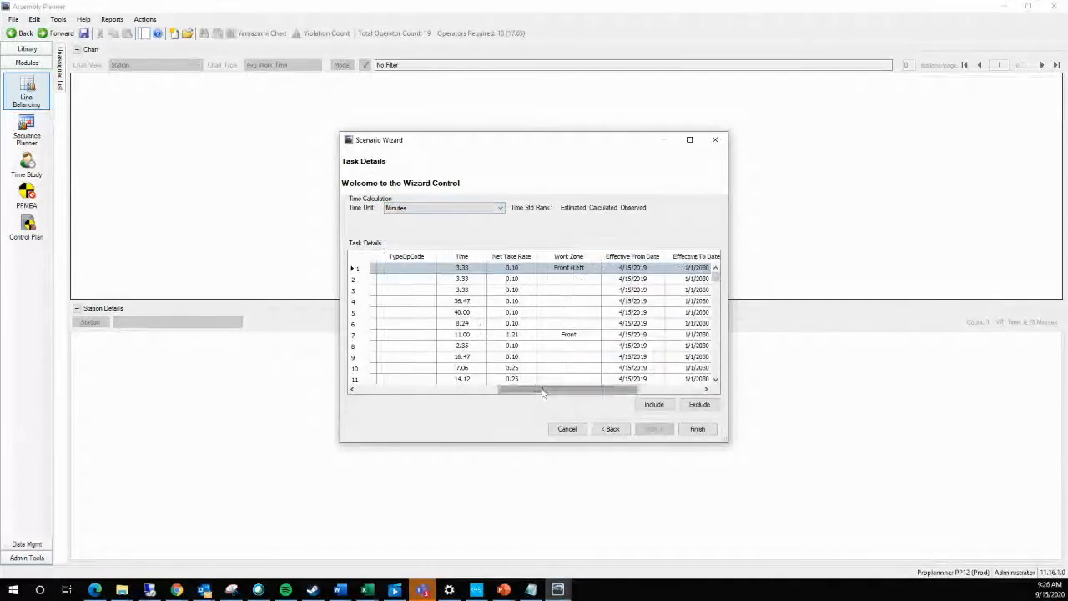
left_click(513, 269)
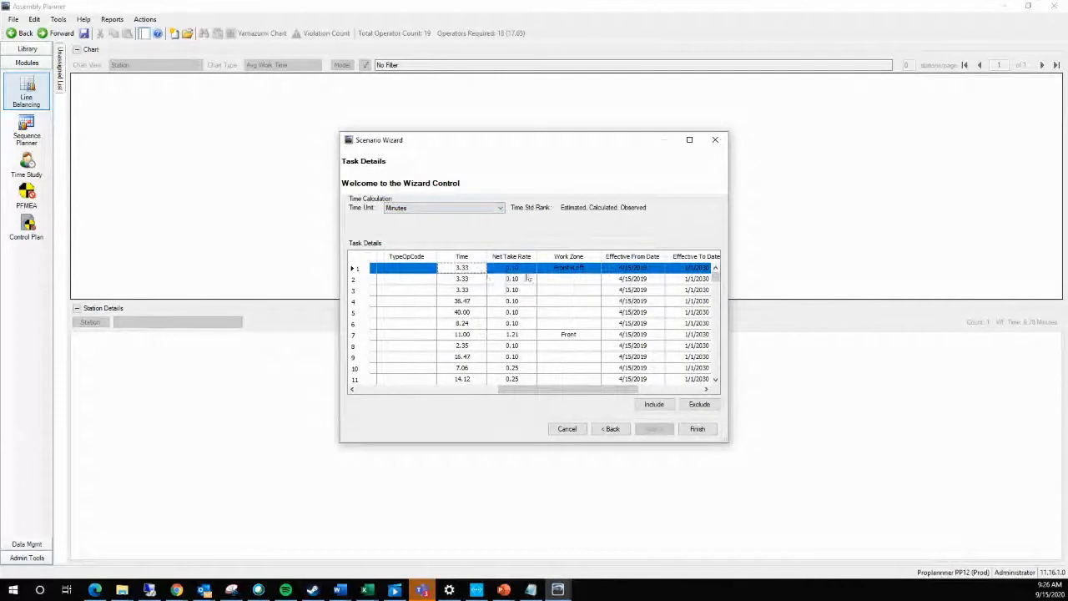
left_click(497, 390)
left_click_drag(492, 390, 630, 384)
left_click(699, 389)
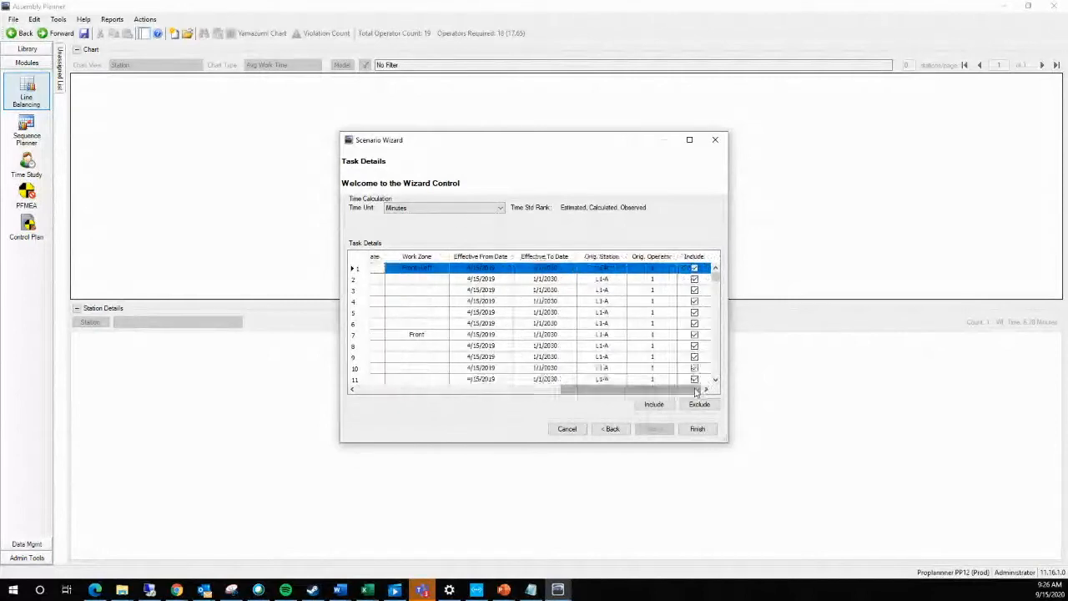
left_click(694, 269)
left_click(694, 269)
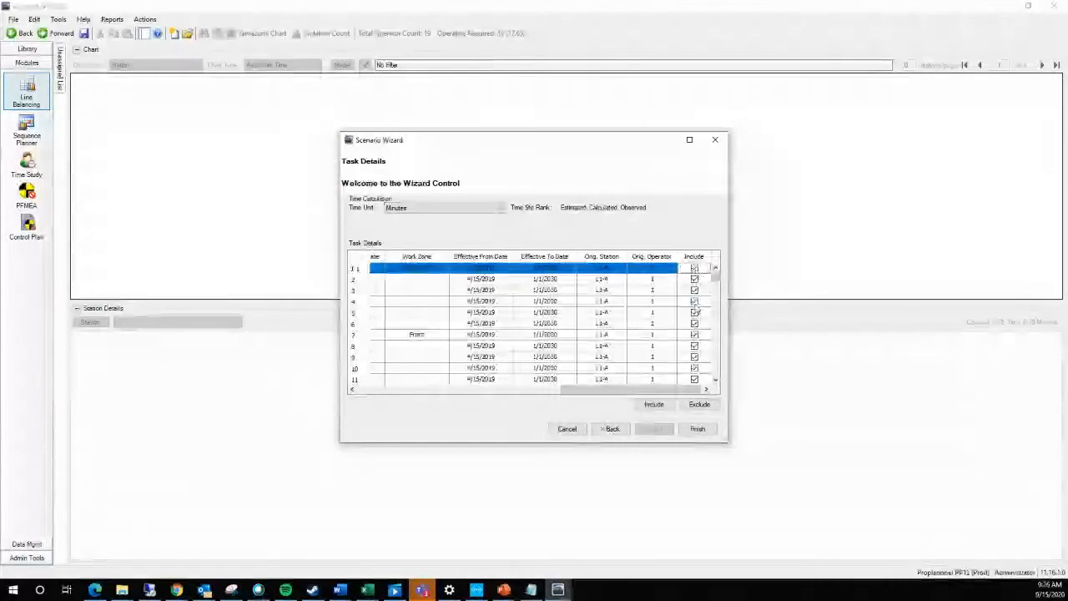
left_click(631, 379)
left_click(625, 373)
left_click_drag(629, 390, 571, 388)
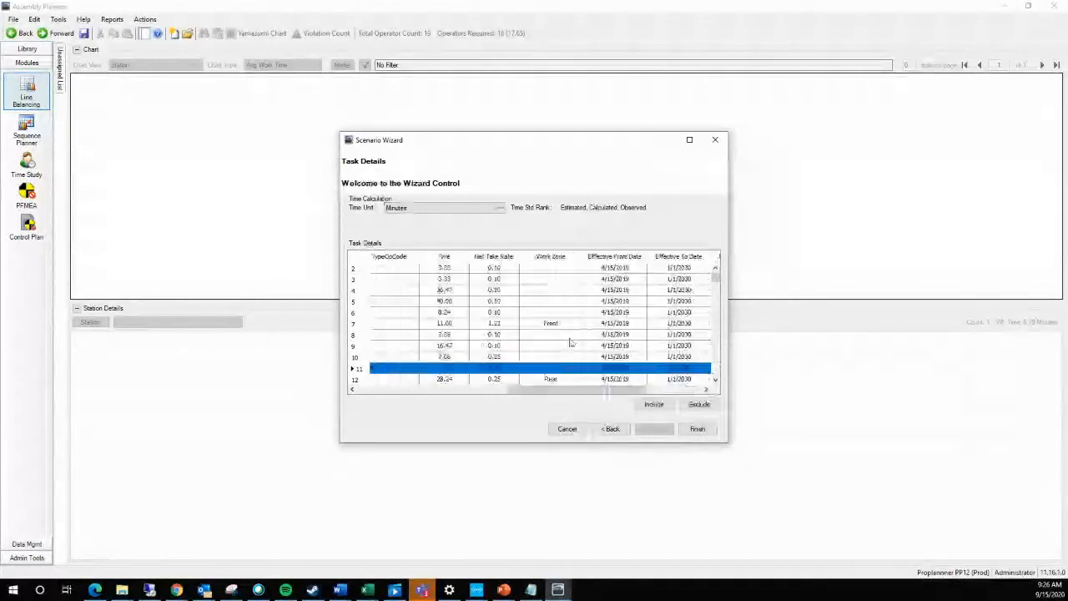
left_click(571, 325)
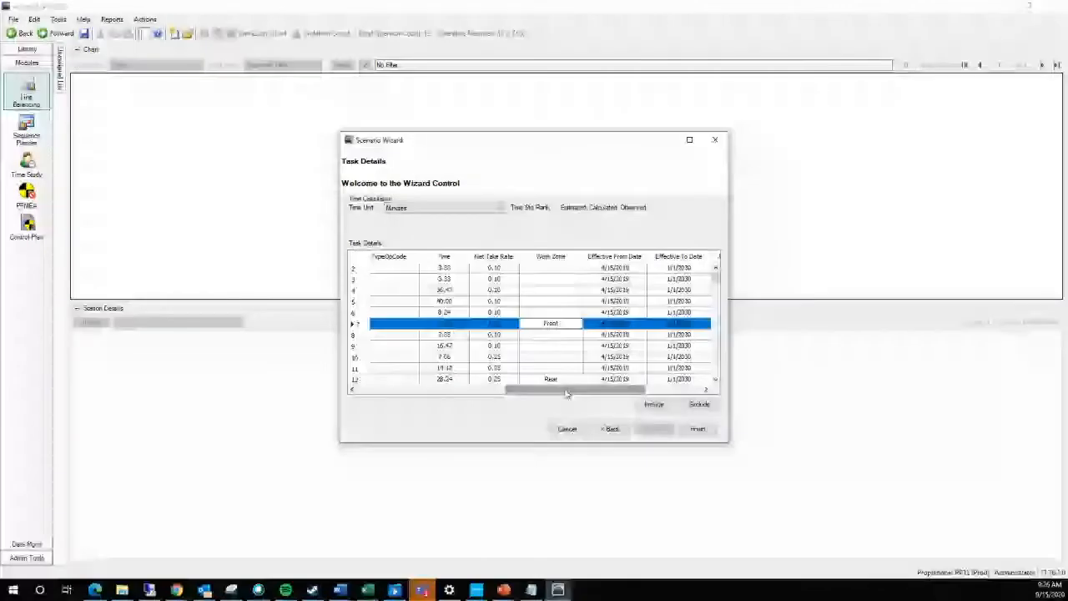
left_click_drag(565, 390, 419, 390)
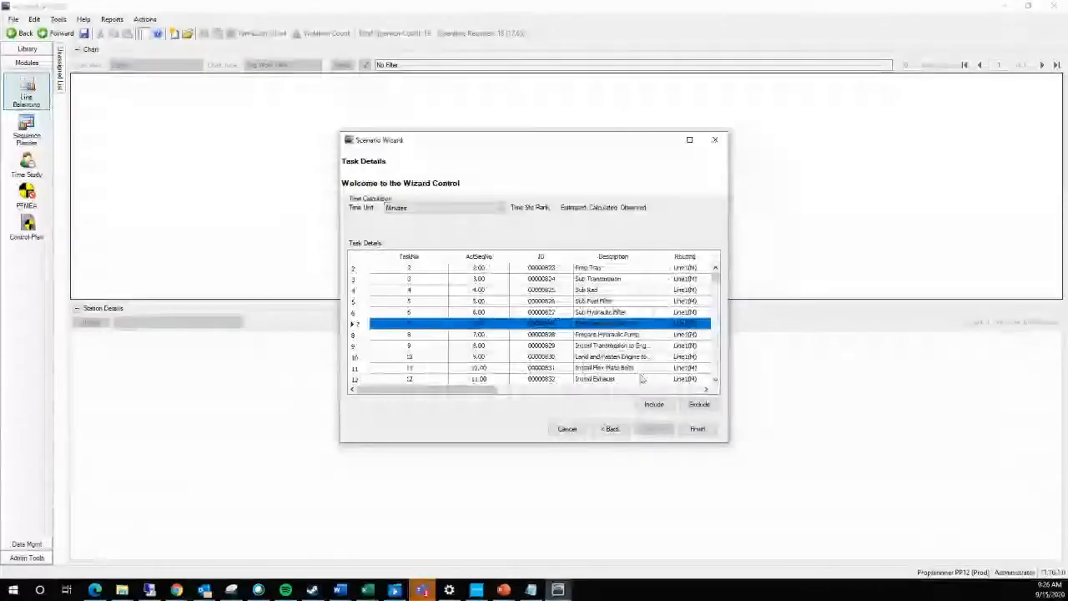
Look down the list of Line1 tasks and finish the Scenario Wizard to build the scenario
left_click(716, 363)
left_click(716, 363)
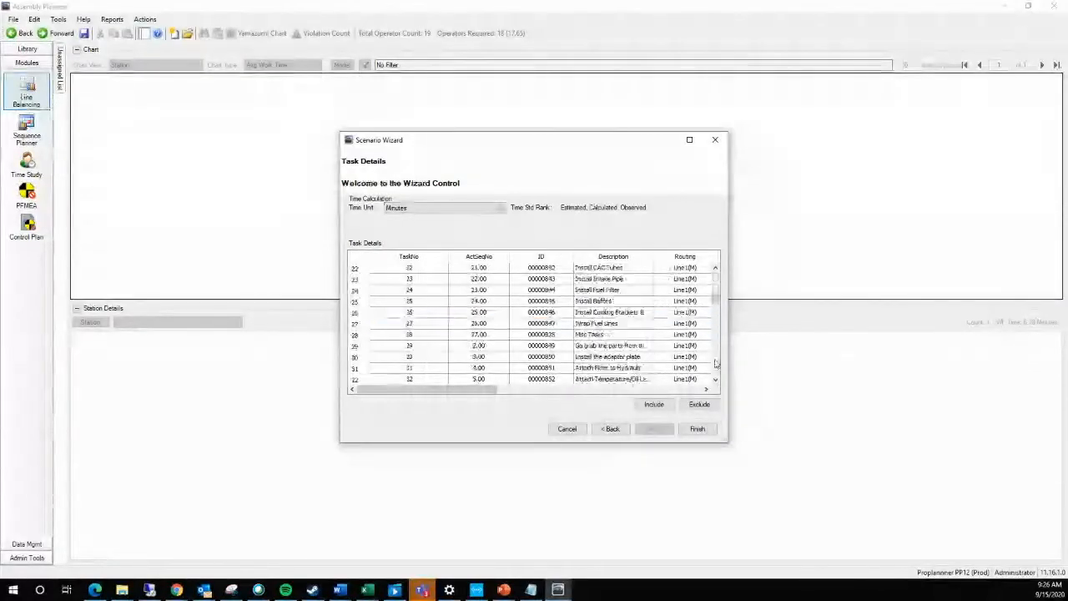
left_click(716, 363)
left_click(716, 363)
left_click(716, 363)
left_click(716, 363)
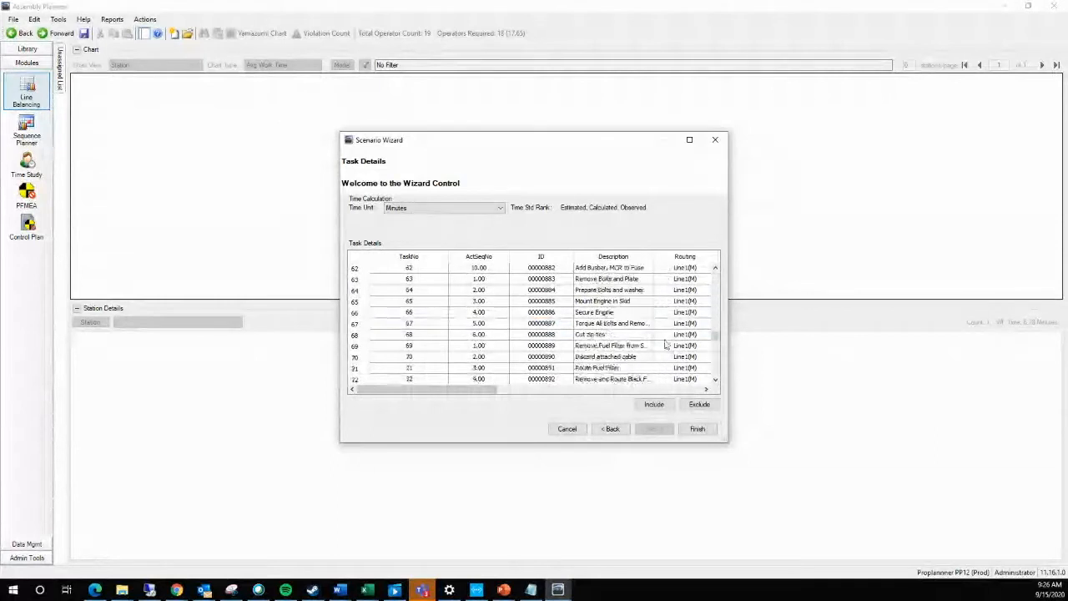
left_click(698, 429)
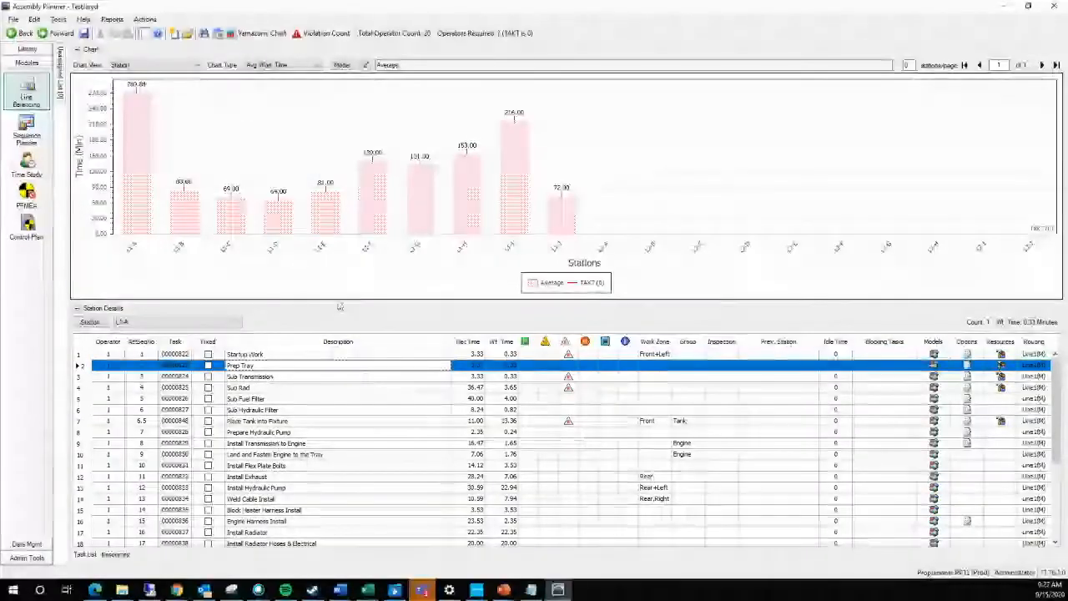
left_click(345, 476)
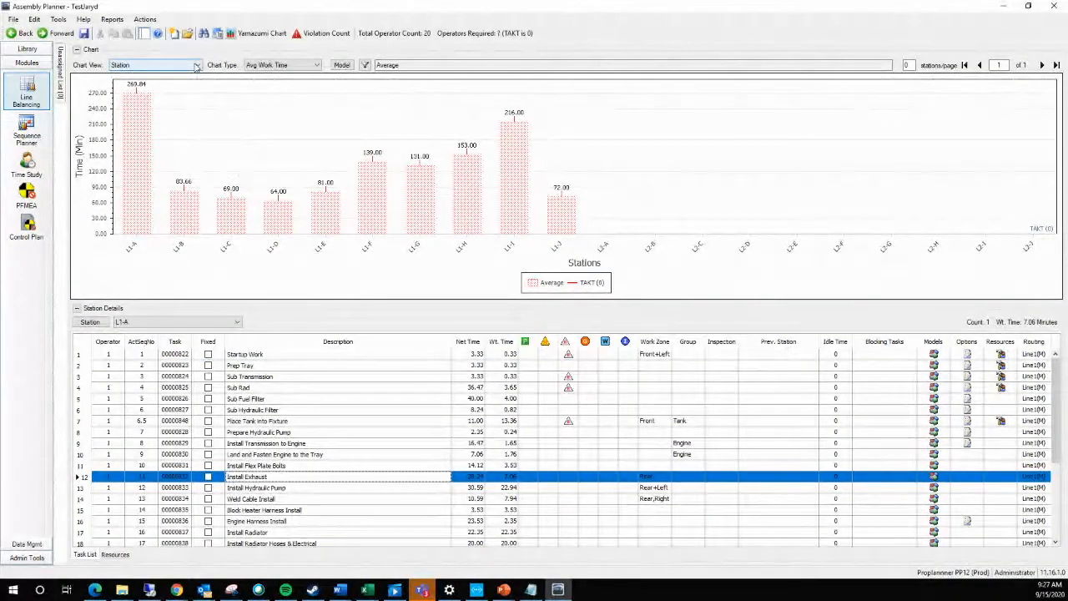
Include the T4FMY2019 and T4FMY2020 engine models alongside the average in the station chart
left_click(364, 65)
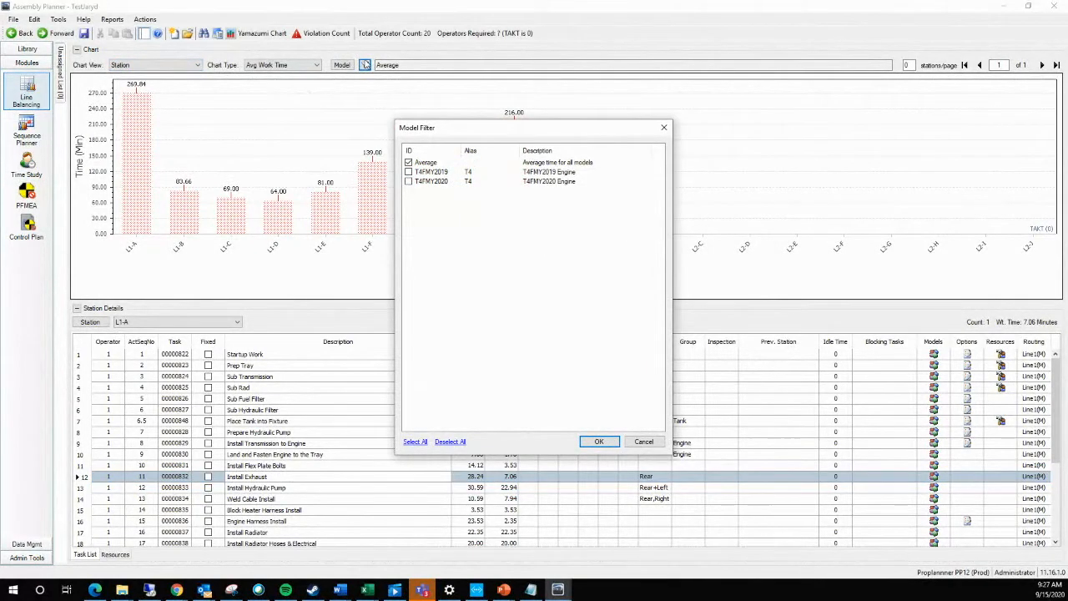
left_click(409, 171)
left_click(598, 442)
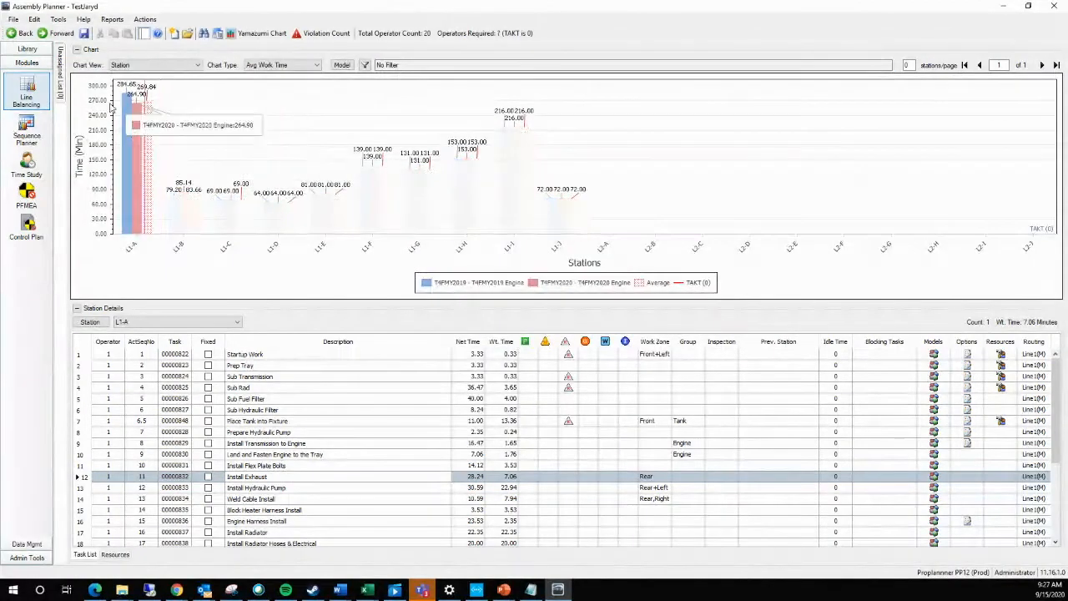
Set the scenario's TAKT time to 140 minutes
left_click(34, 18)
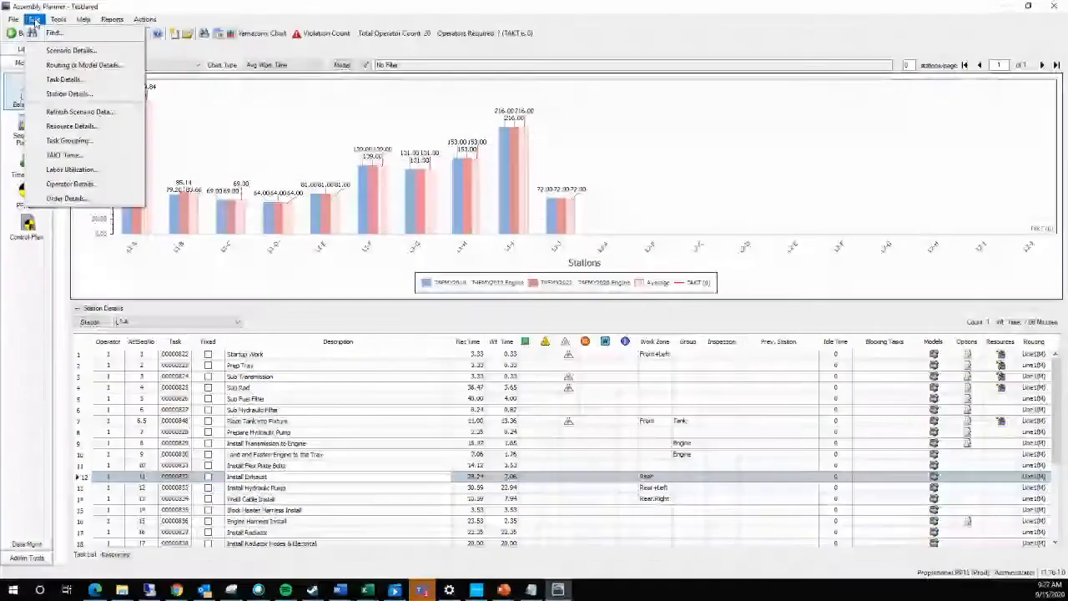
left_click(63, 155)
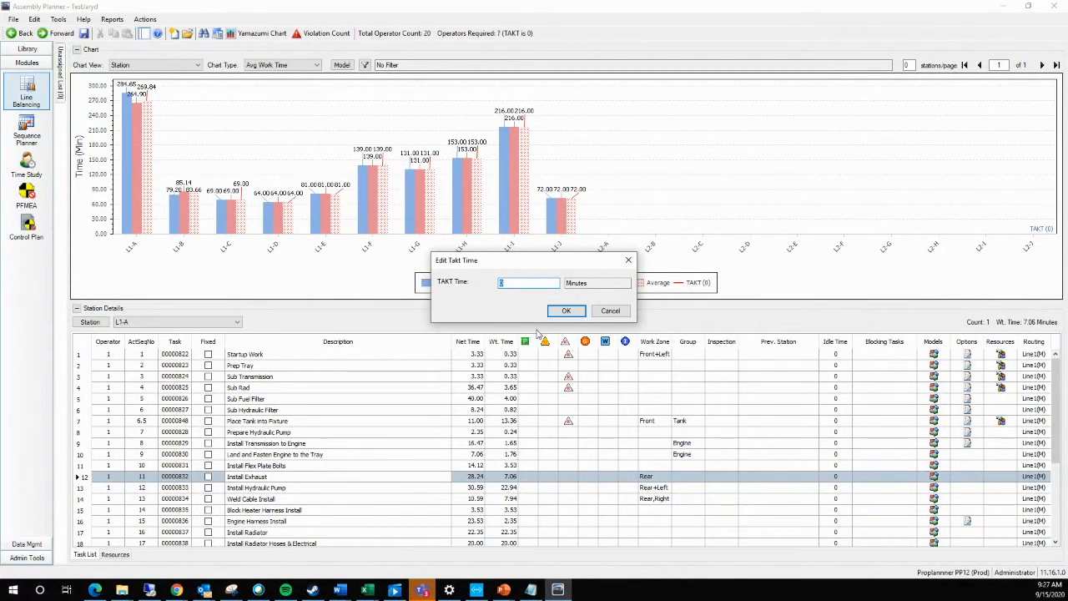
left_click(566, 310)
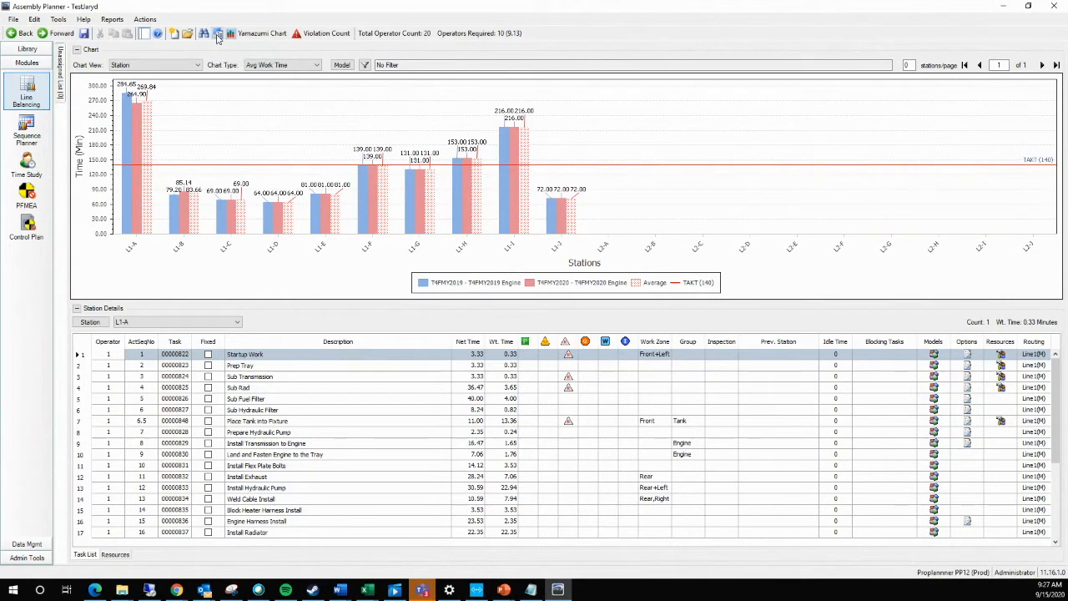
Leave the scenario without saving and open the precedence graph of the Line1 routing
left_click(26, 50)
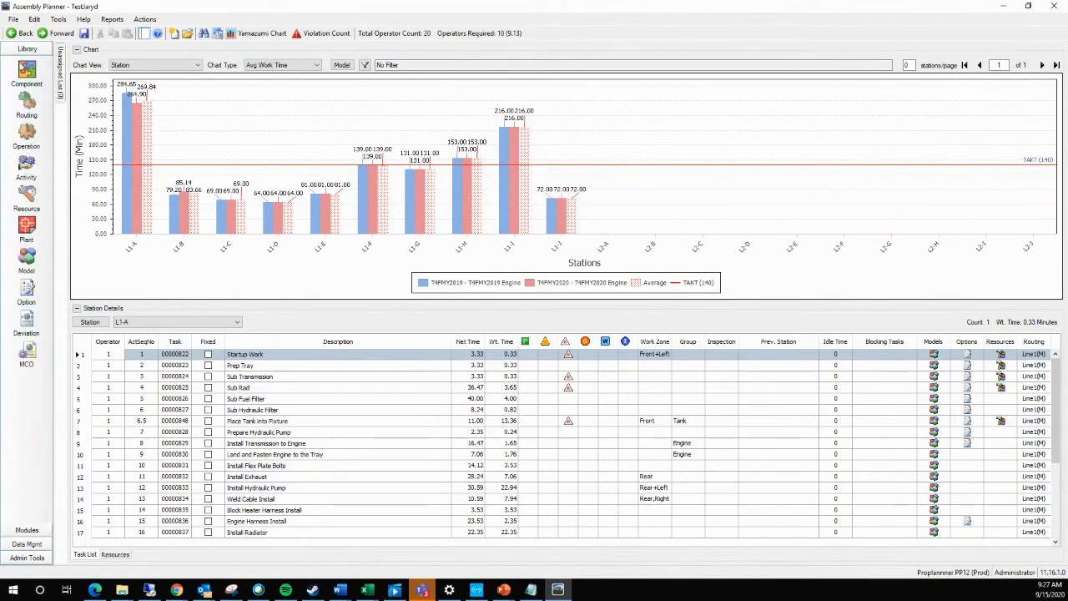
left_click(30, 117)
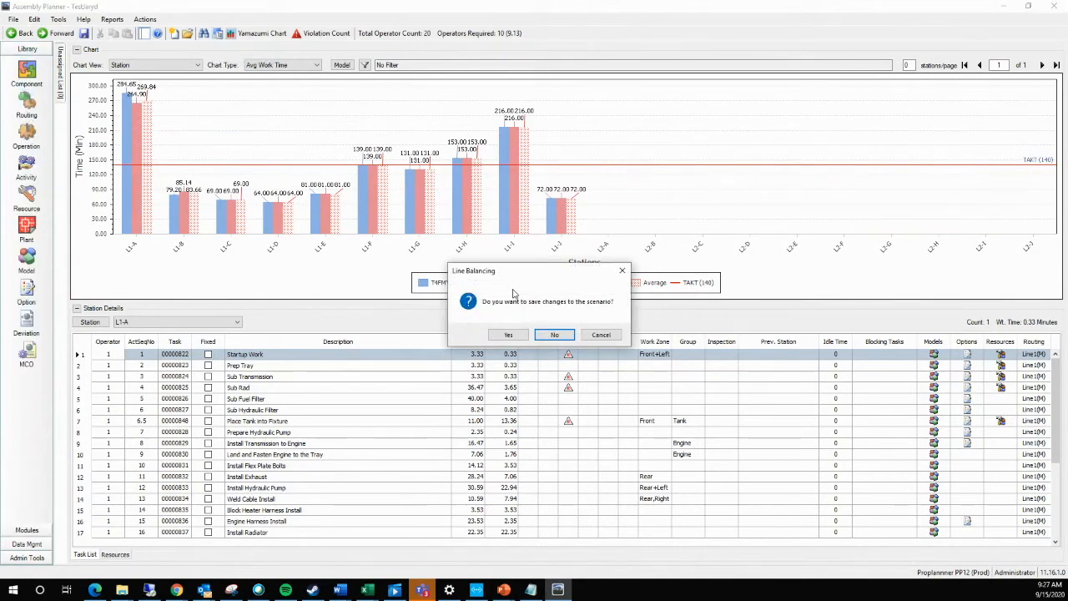
left_click(554, 334)
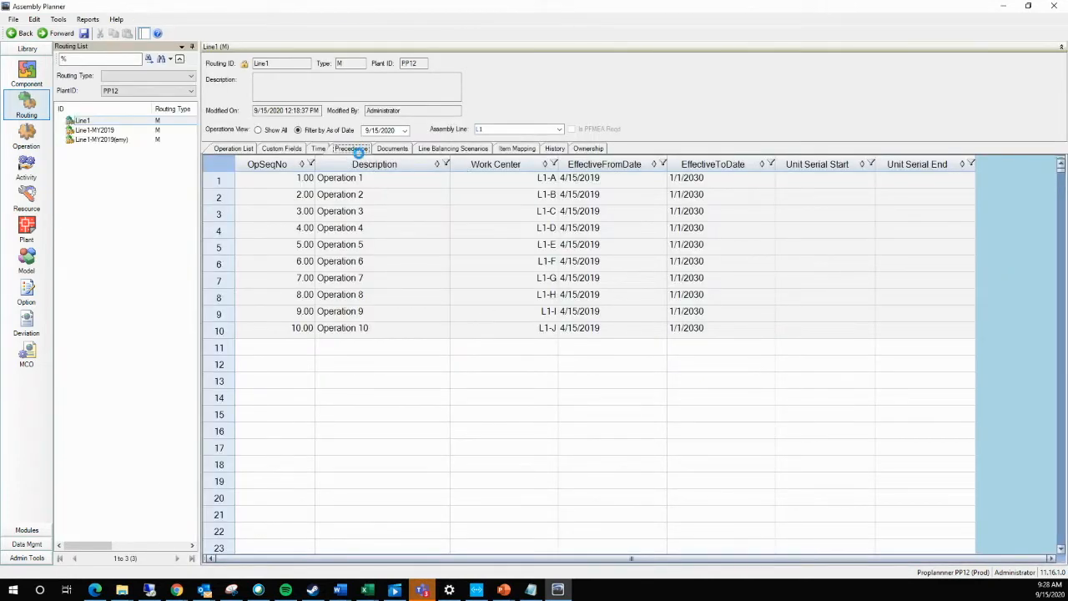
left_click(357, 148)
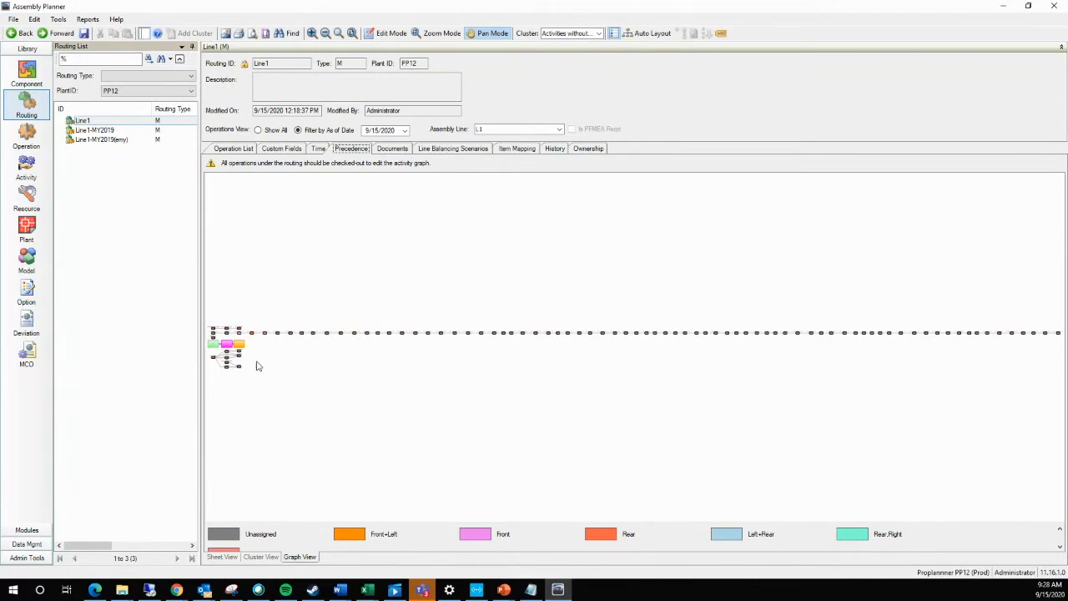
Examine the start of the Line1 precedence graph up close, including clusters C1 to C3 and their surrounding activities
left_click(313, 34)
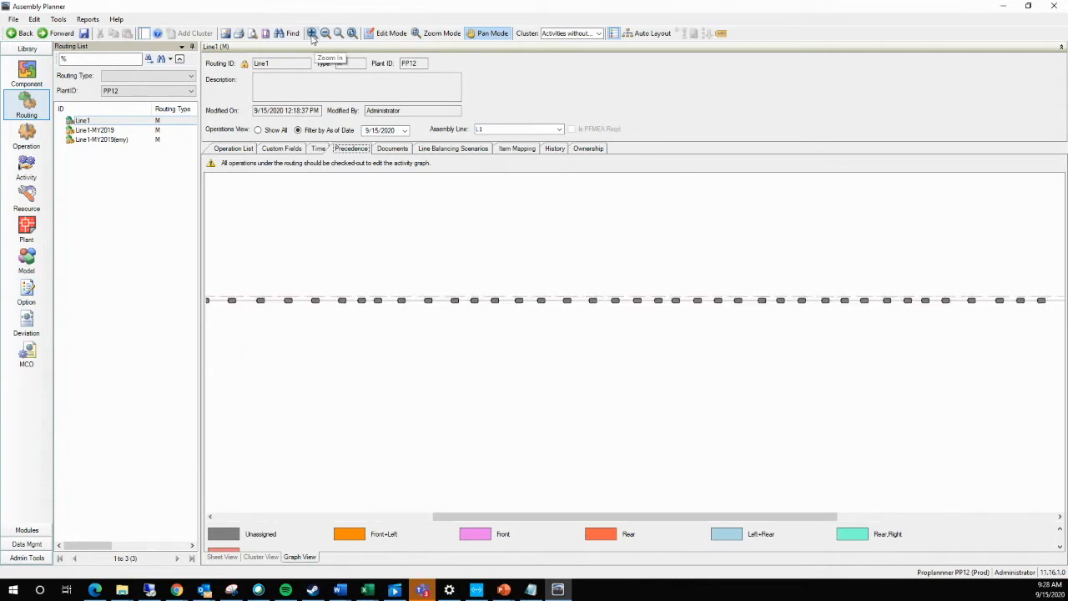
left_click_drag(301, 506, 184, 506)
left_click(263, 518)
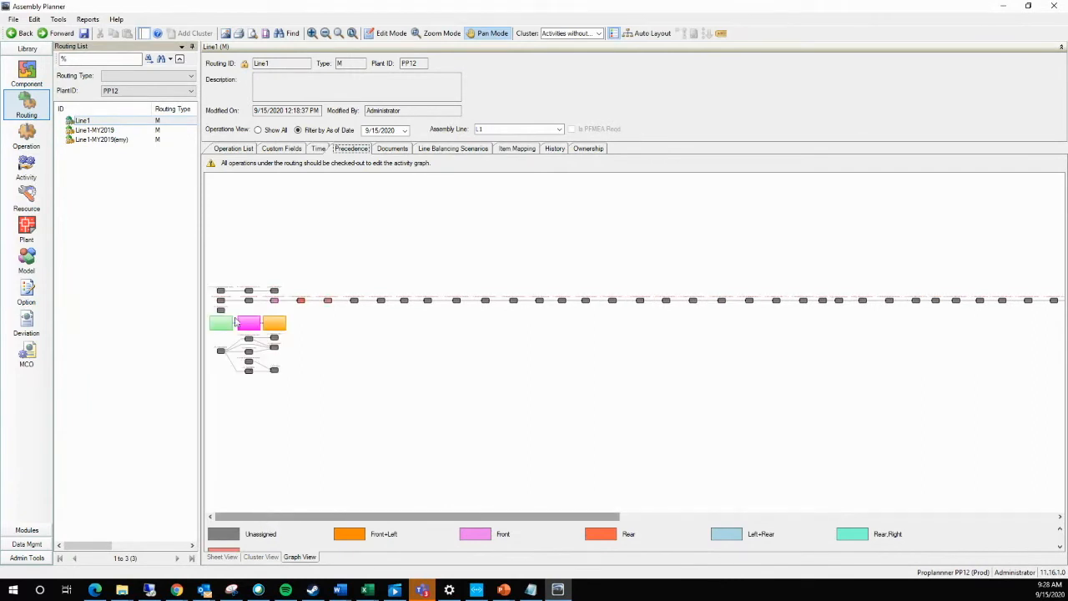
left_click(312, 34)
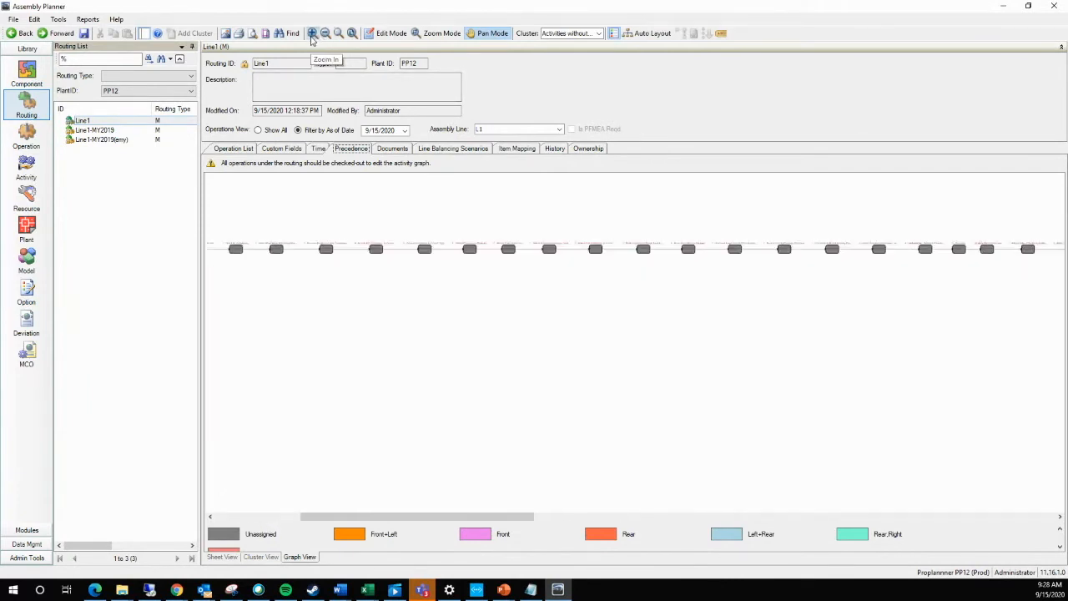
left_click(311, 33)
left_click(292, 517)
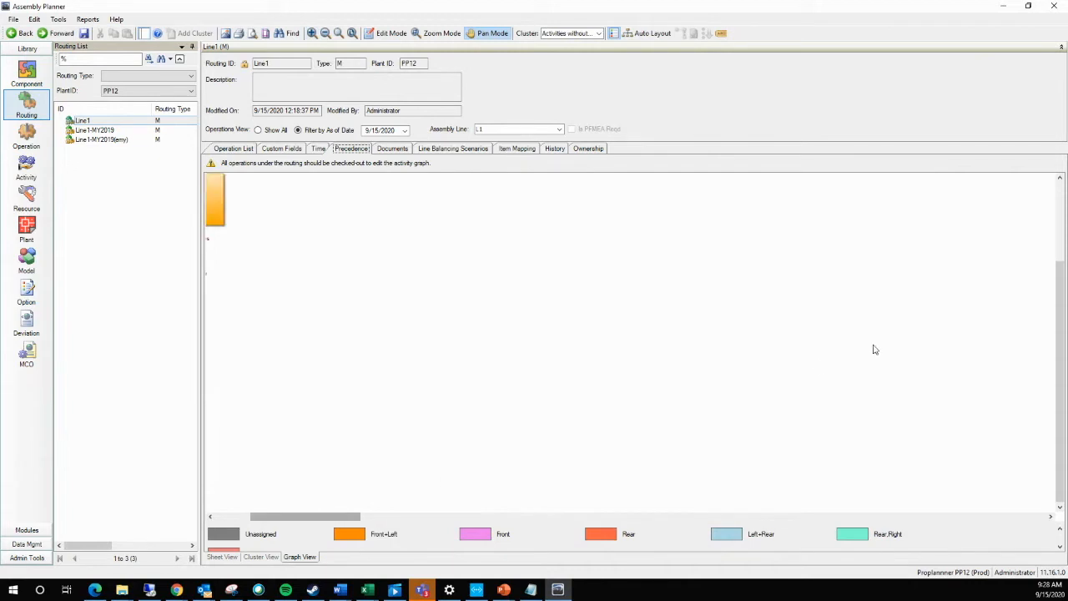
left_click_drag(1064, 284, 1060, 188)
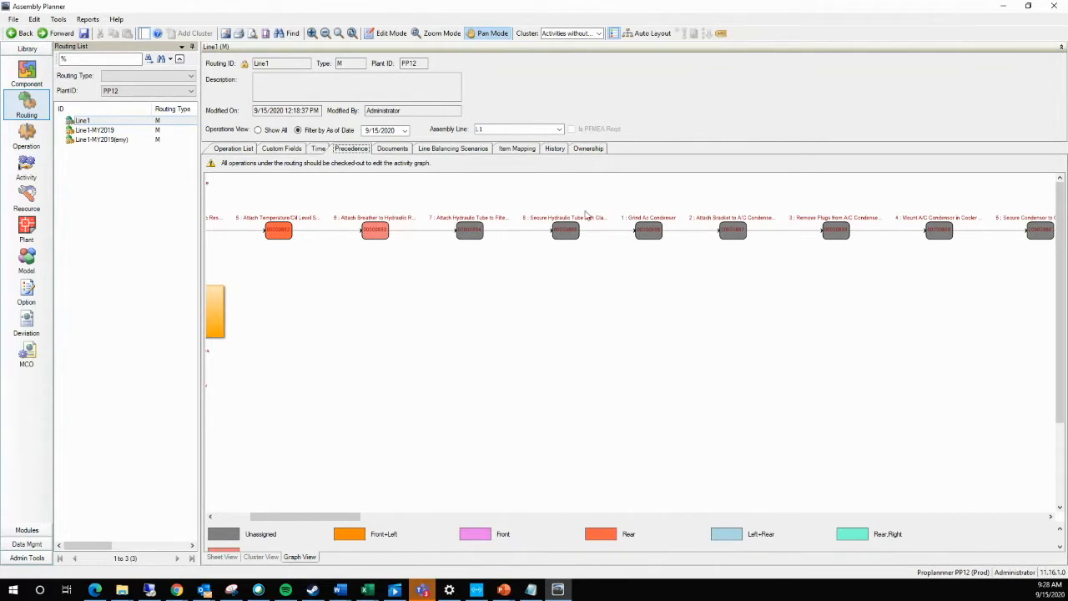
left_click_drag(357, 518, 246, 429)
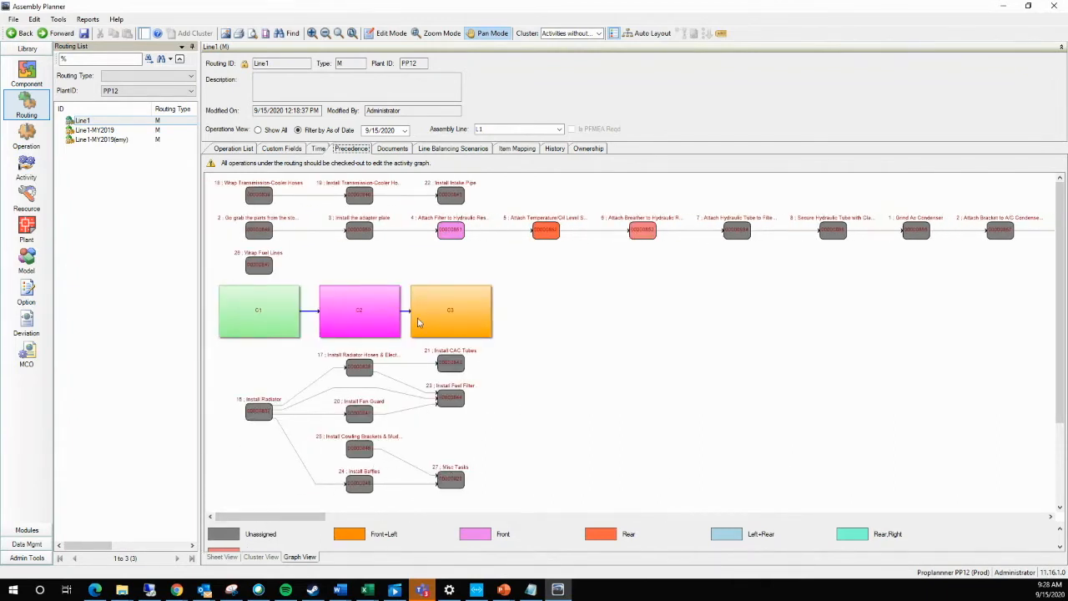
Check the IDs, predecessors, successors and colors of clusters C1 to C3 in the cluster list, and return to the graph
left_click(262, 558)
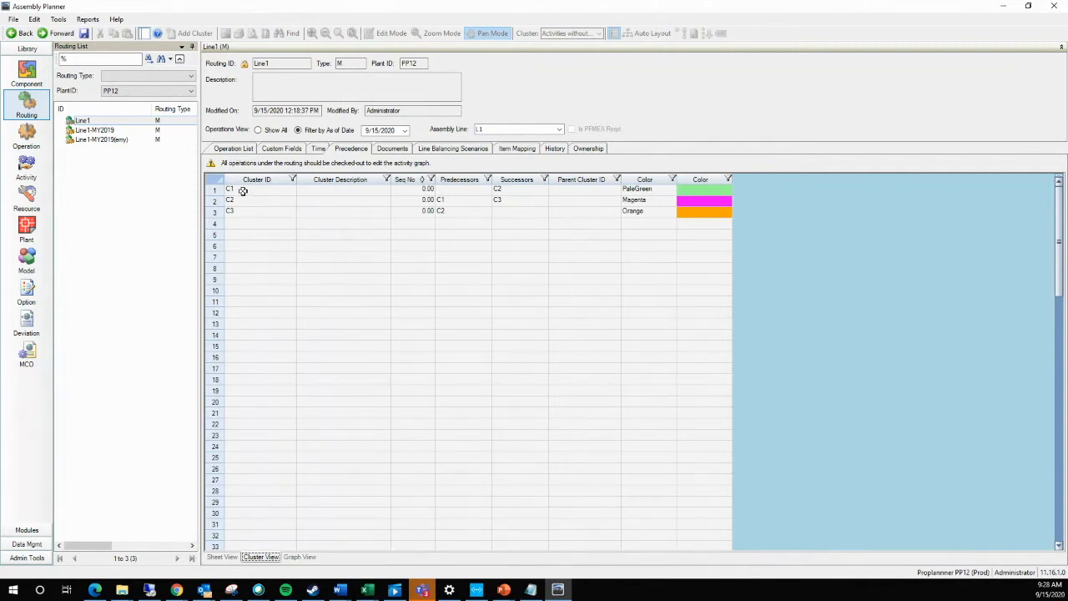
left_click_drag(242, 191, 248, 214)
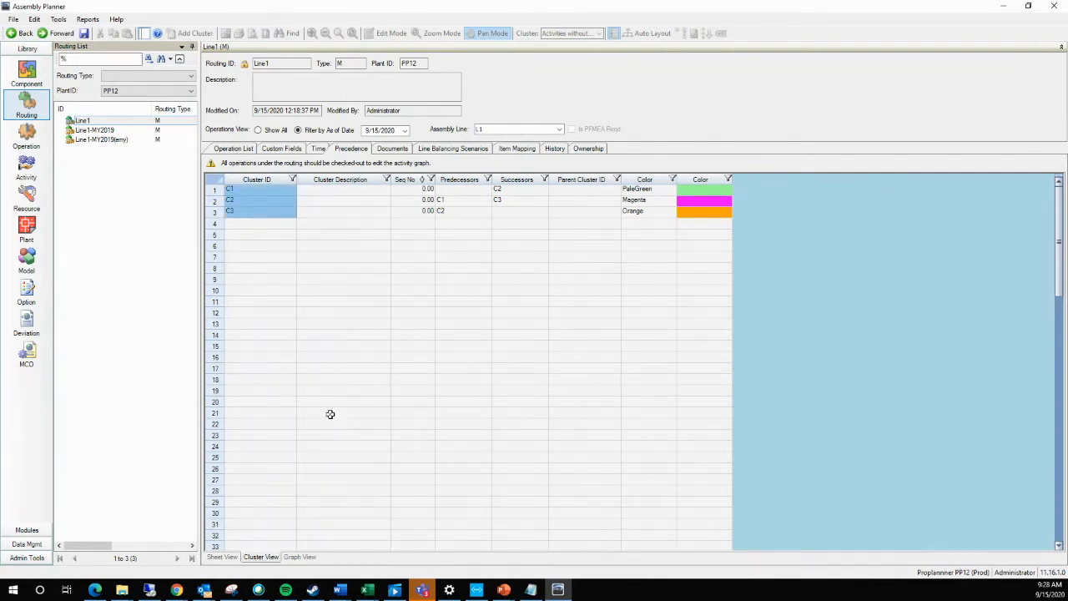
left_click(299, 557)
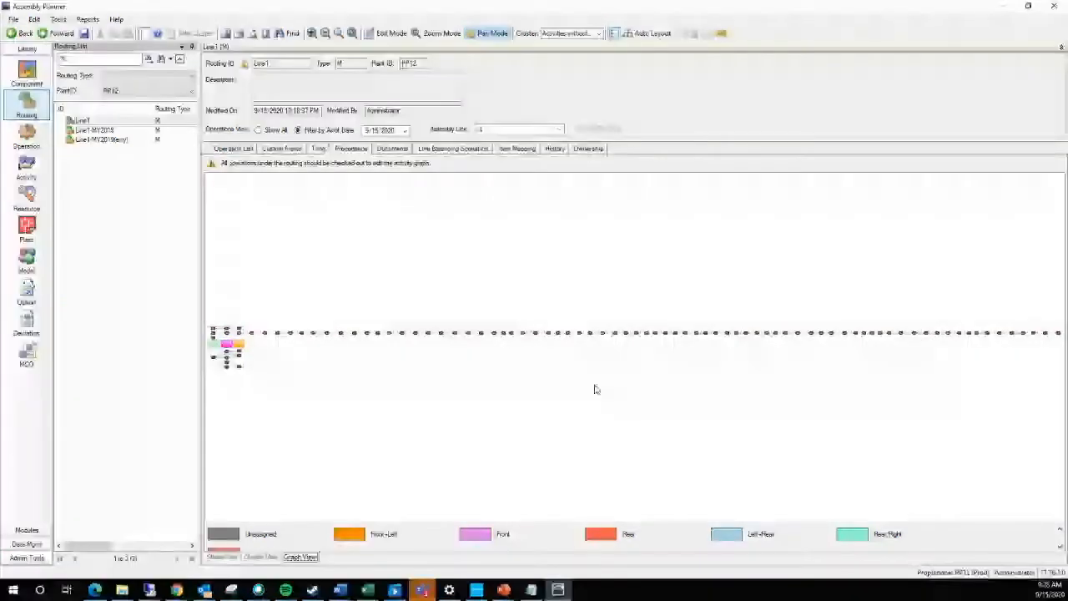
Show the Line1 routing's operation list and go back to the line balancing scenario
left_click(233, 148)
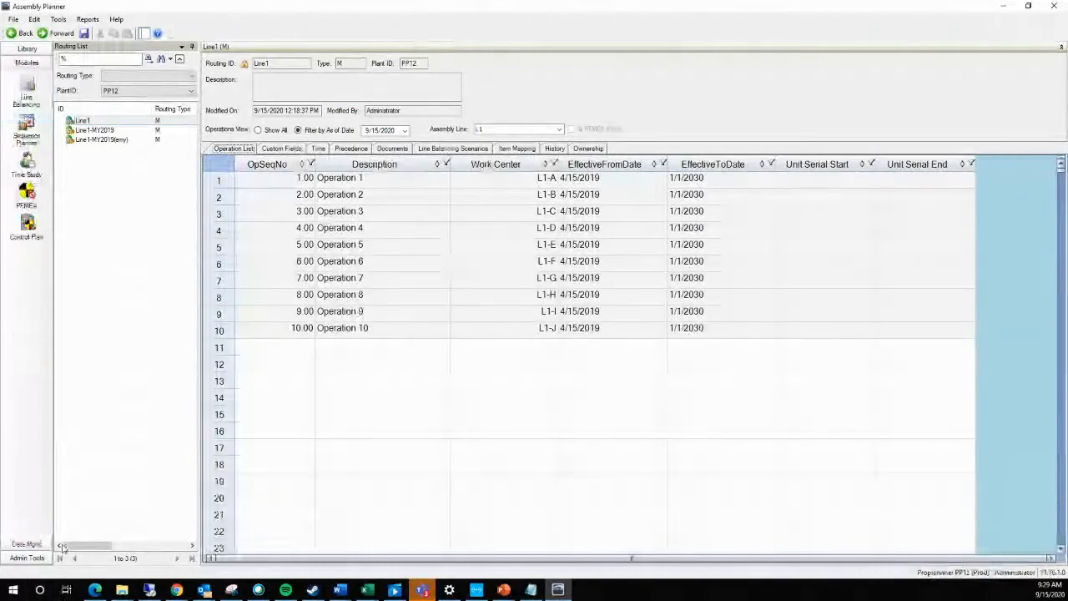
left_click(31, 94)
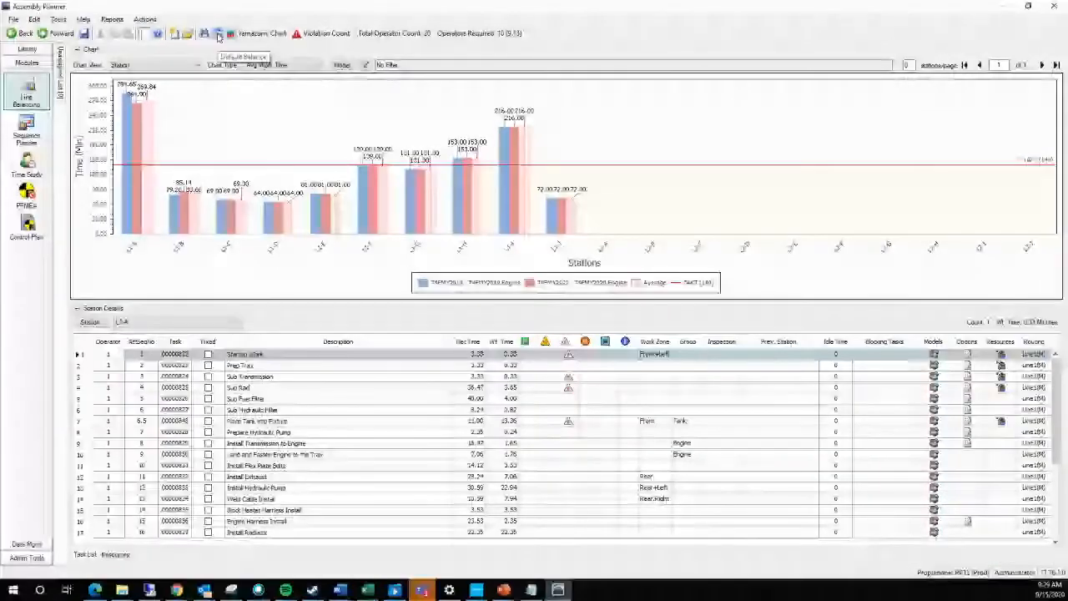
Configure an auto balance with the Minimize Cycle Time type, 20 stations and the Inspection constraint enabled
left_click(219, 36)
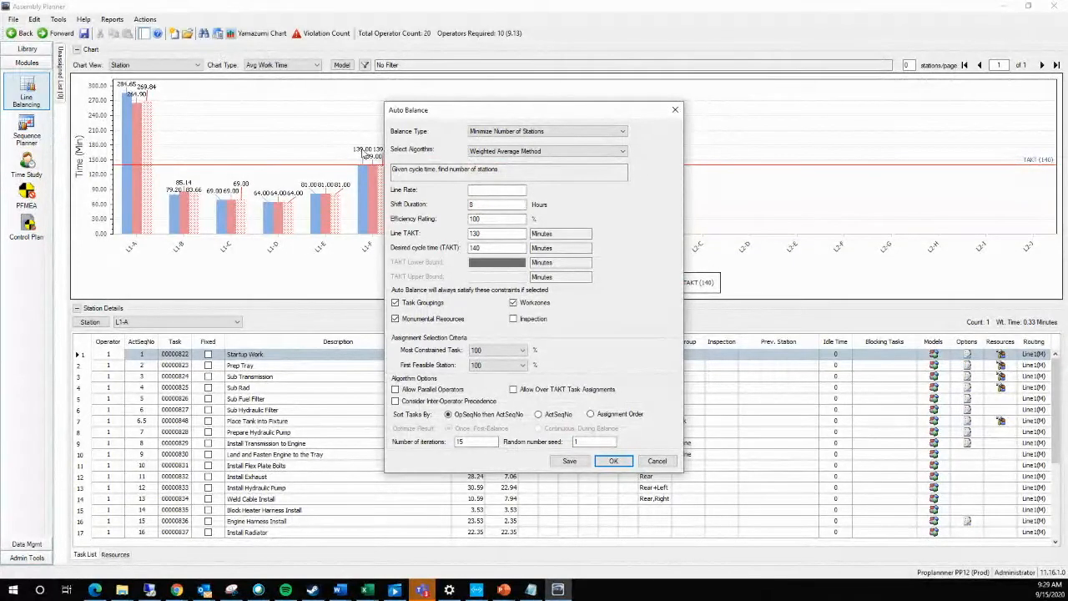
left_click(534, 132)
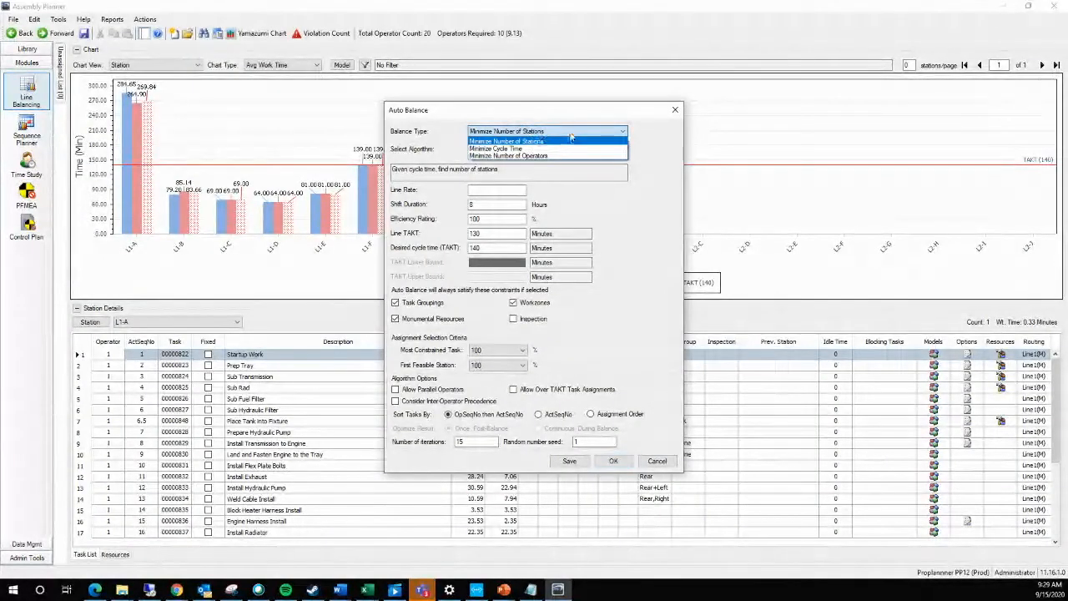
left_click(551, 148)
left_click(495, 247)
type("20")
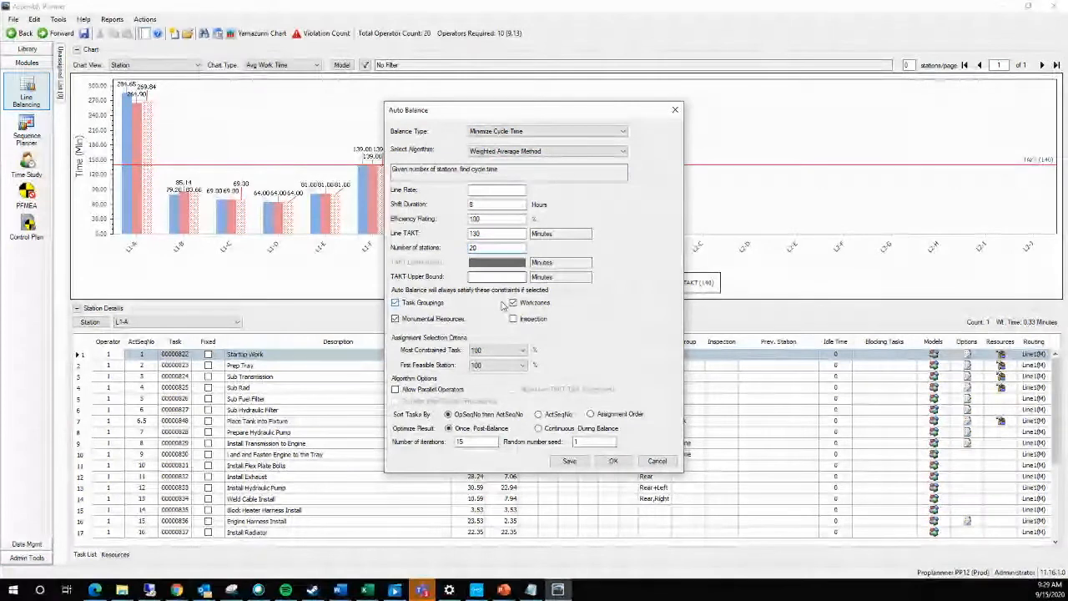
double_click(474, 248)
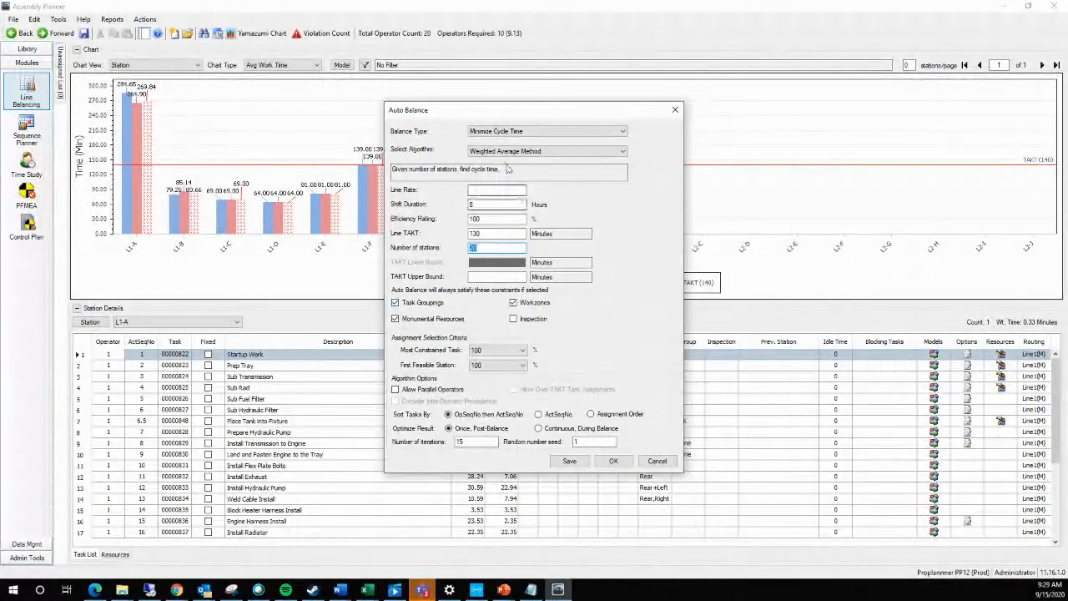
left_click(514, 319)
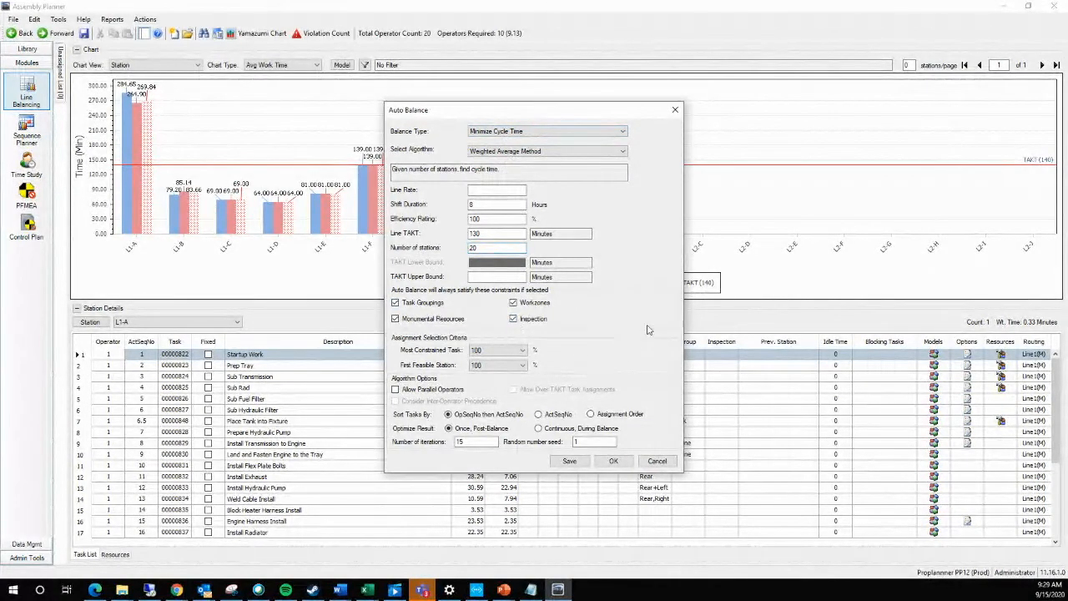
Run the auto balance, agree to clear all unlocked task assignments, and review the warning details before dismissing them
left_click(613, 461)
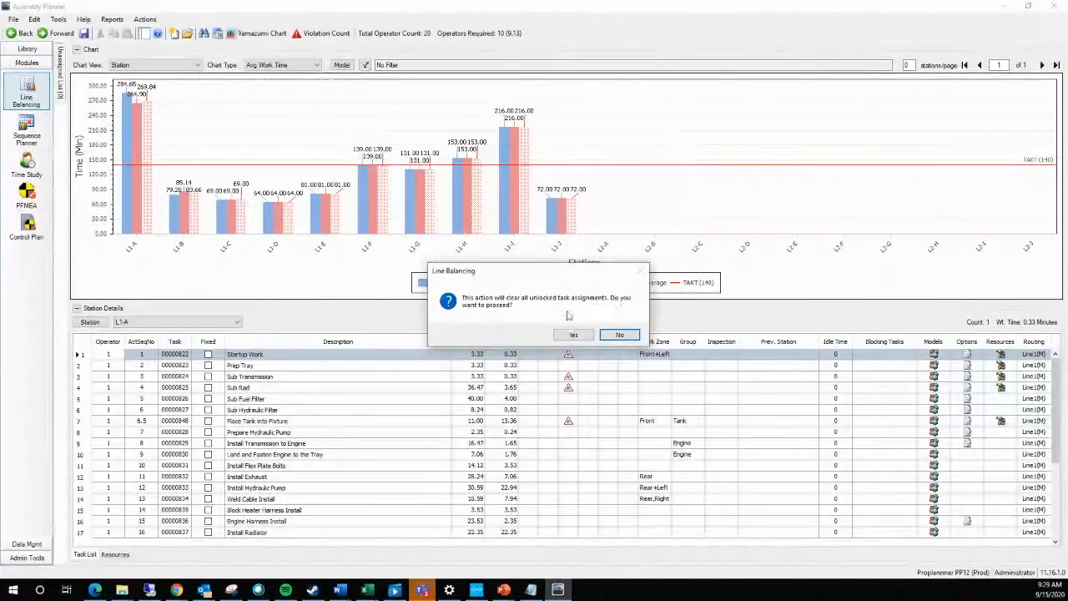
left_click(567, 337)
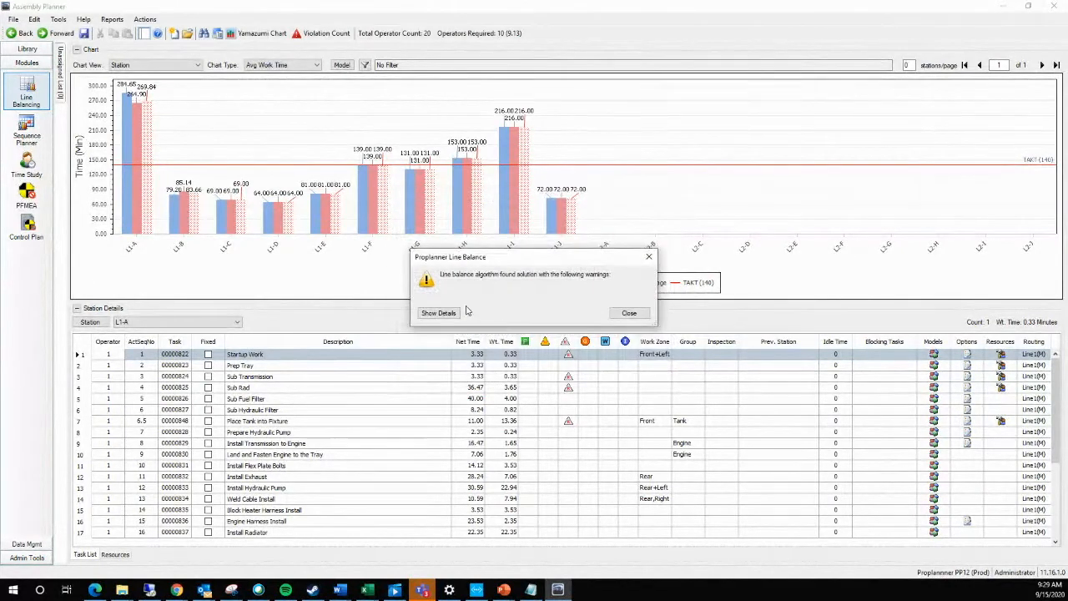
left_click(446, 313)
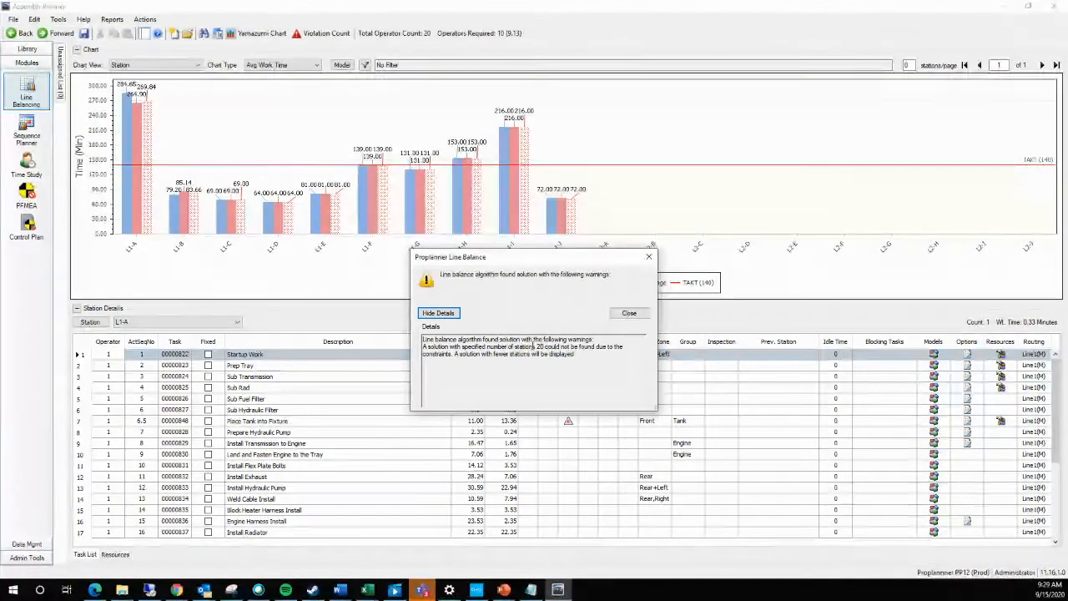
left_click(628, 313)
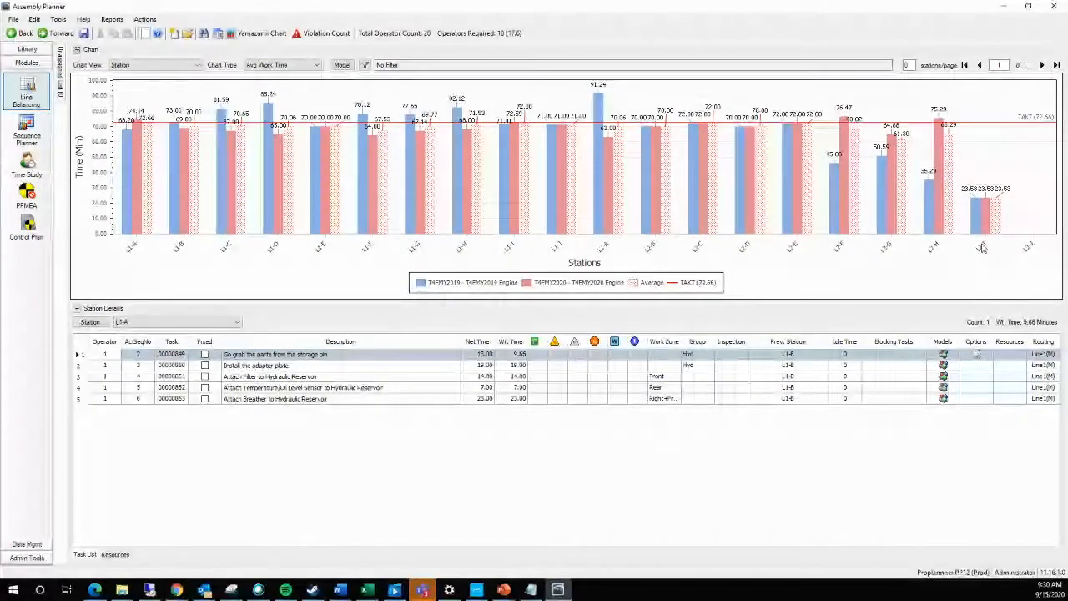
View the balanced workload chart by Operator and return it to the Station view
left_click_drag(983, 243, 1014, 219)
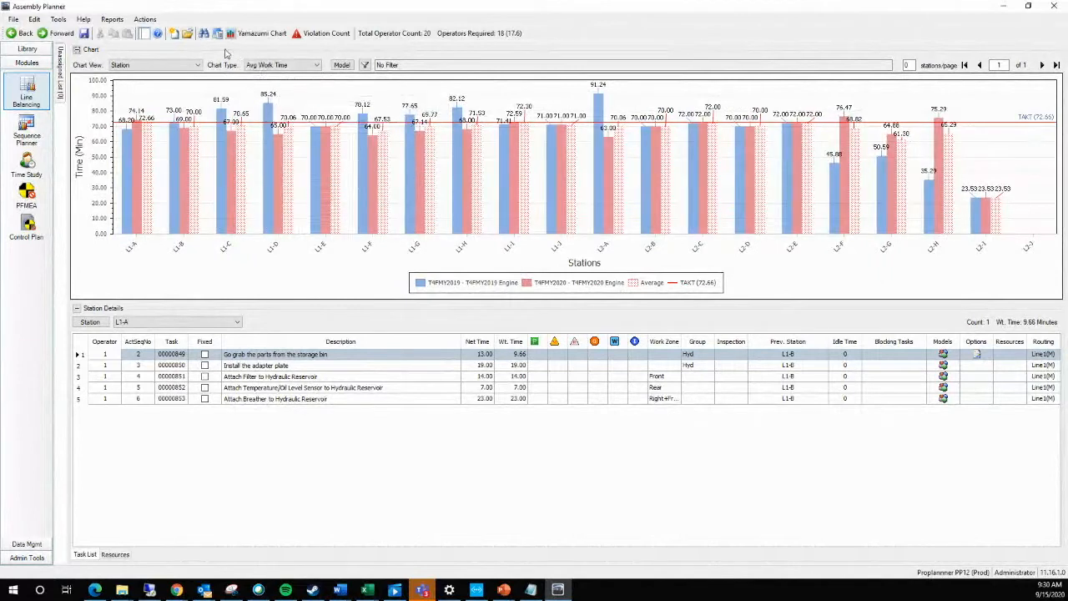
left_click(137, 67)
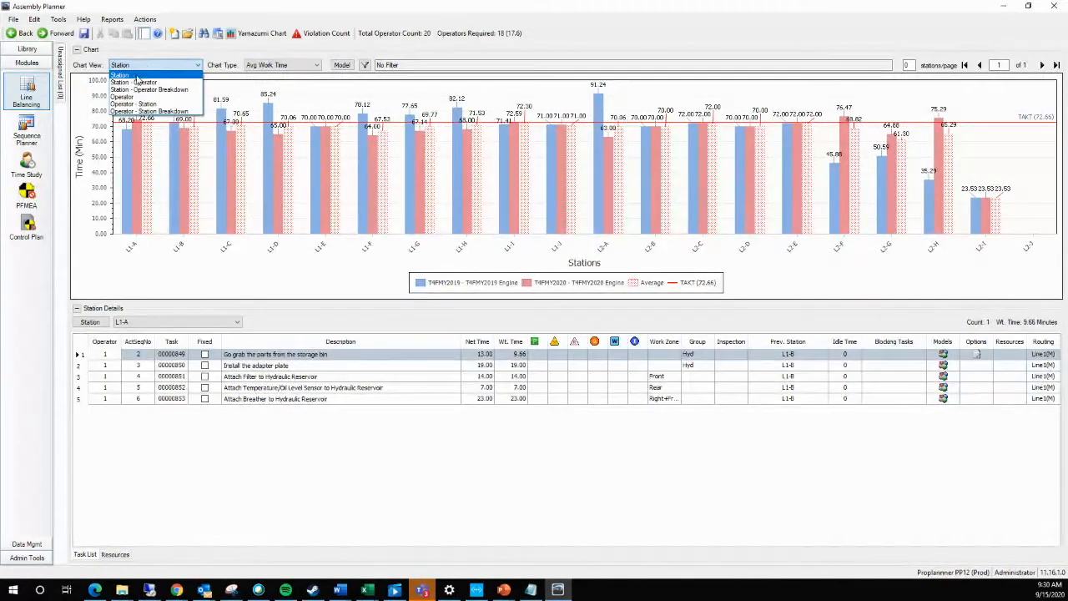
left_click(142, 98)
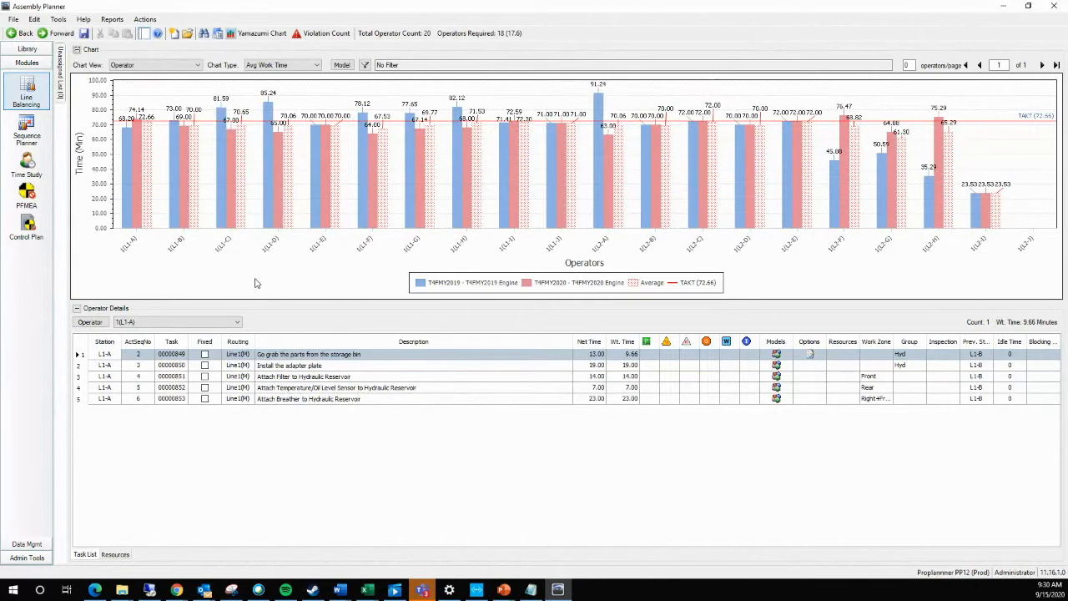
left_click(175, 67)
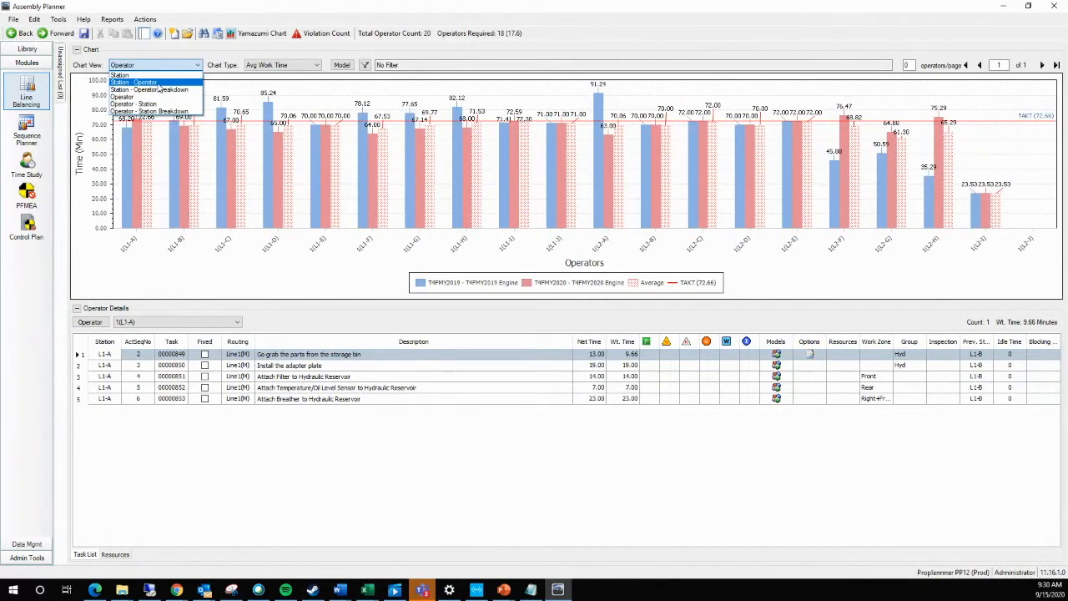
left_click(137, 67)
left_click(153, 66)
left_click(155, 74)
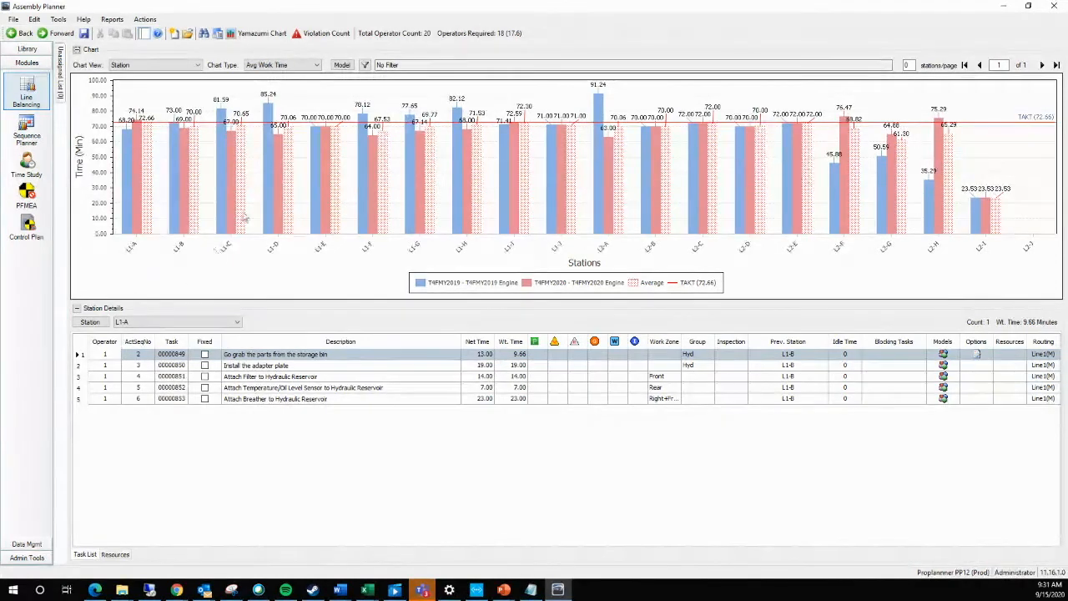
Compare the stations using the Avg Utilization and Worst Case Work Time charts
left_click(289, 67)
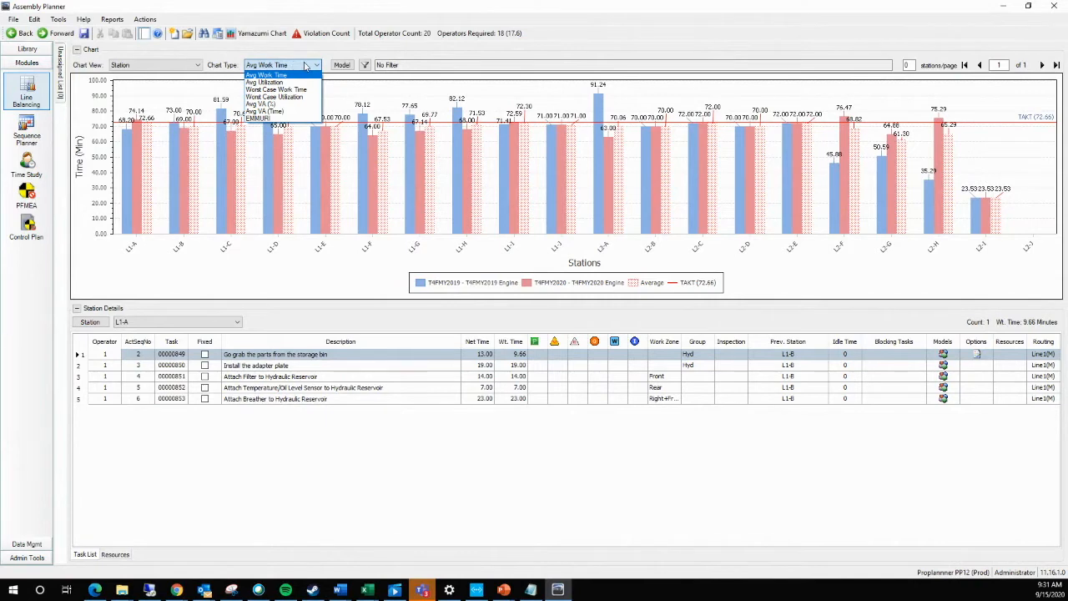
left_click(266, 82)
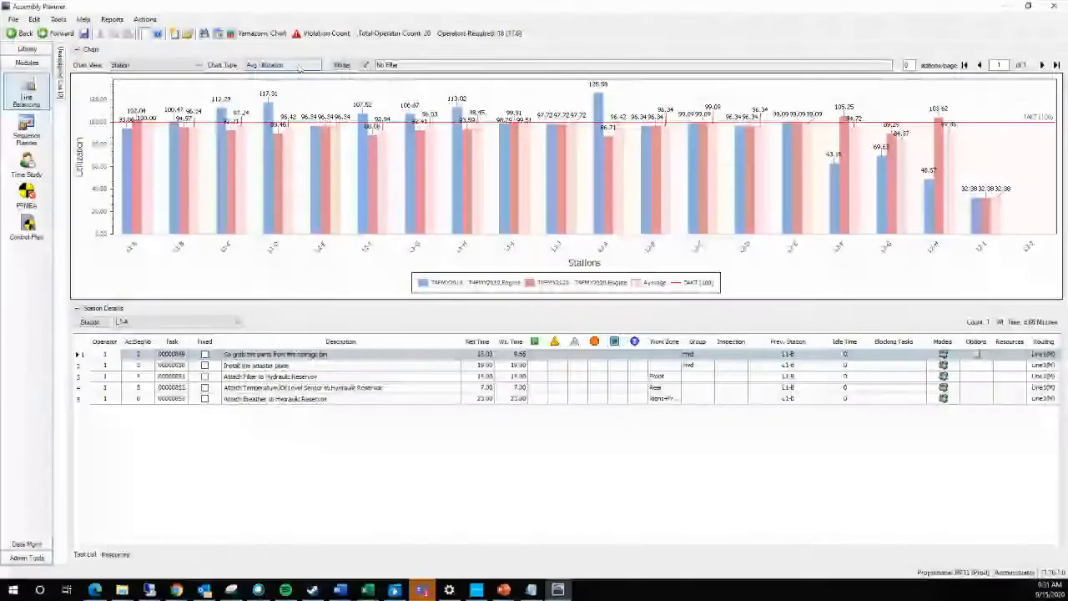
left_click(282, 65)
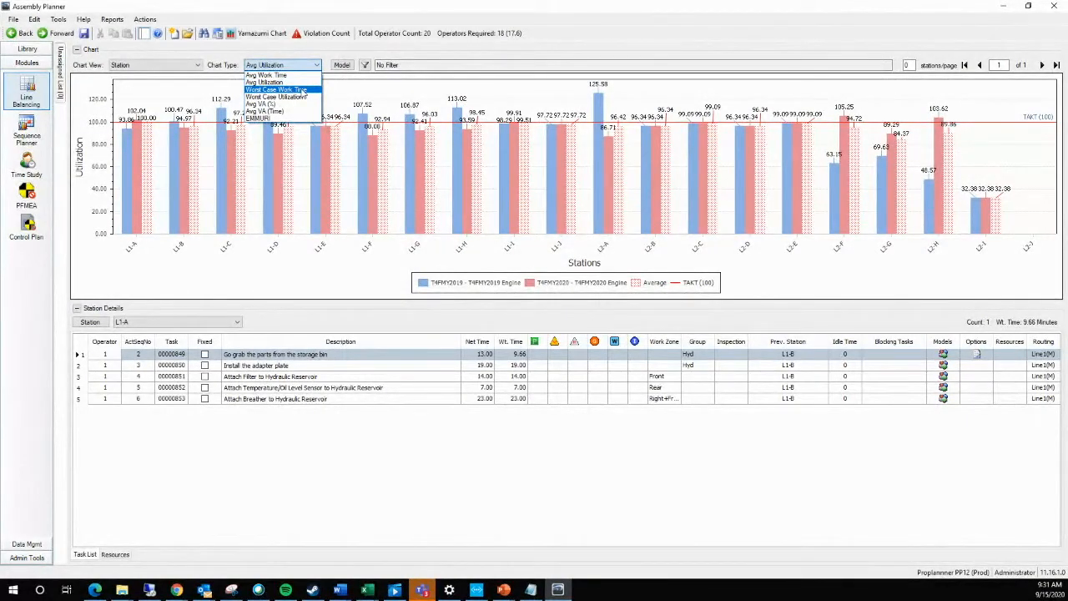
left_click(300, 89)
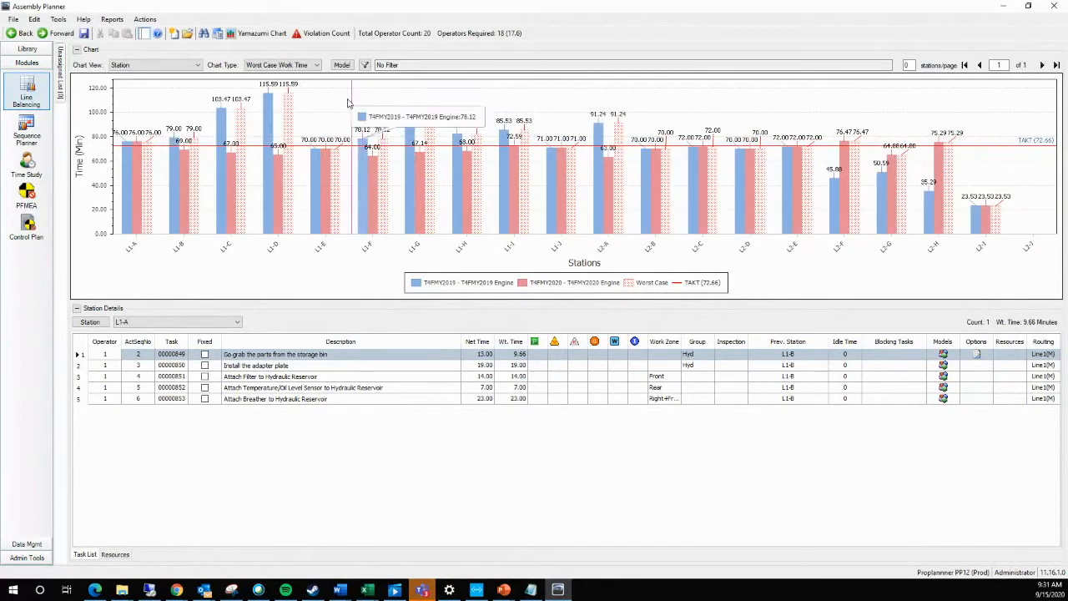
left_click(298, 67)
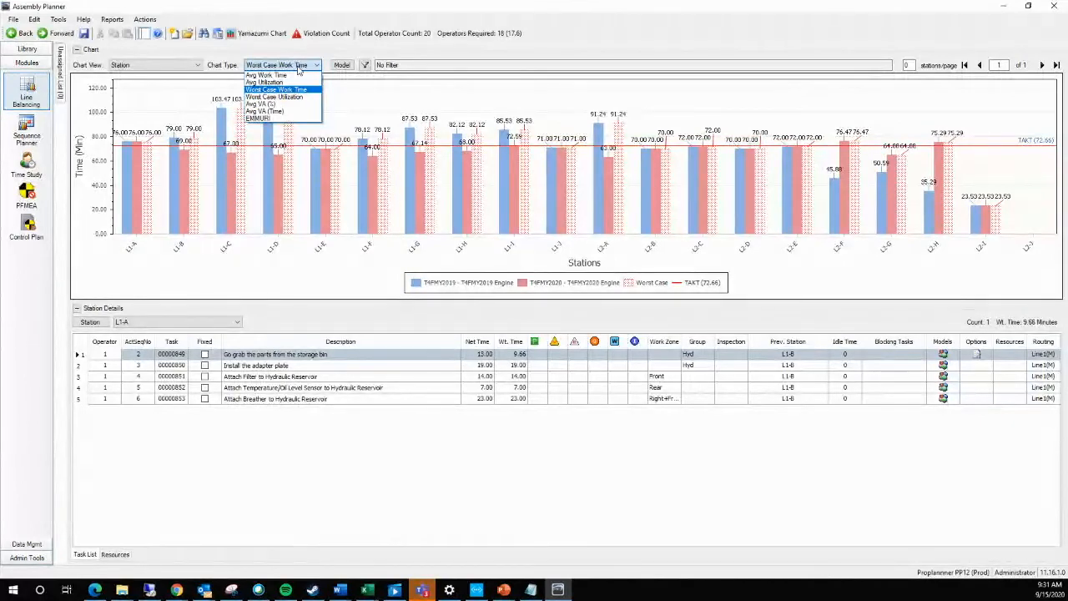
left_click(275, 89)
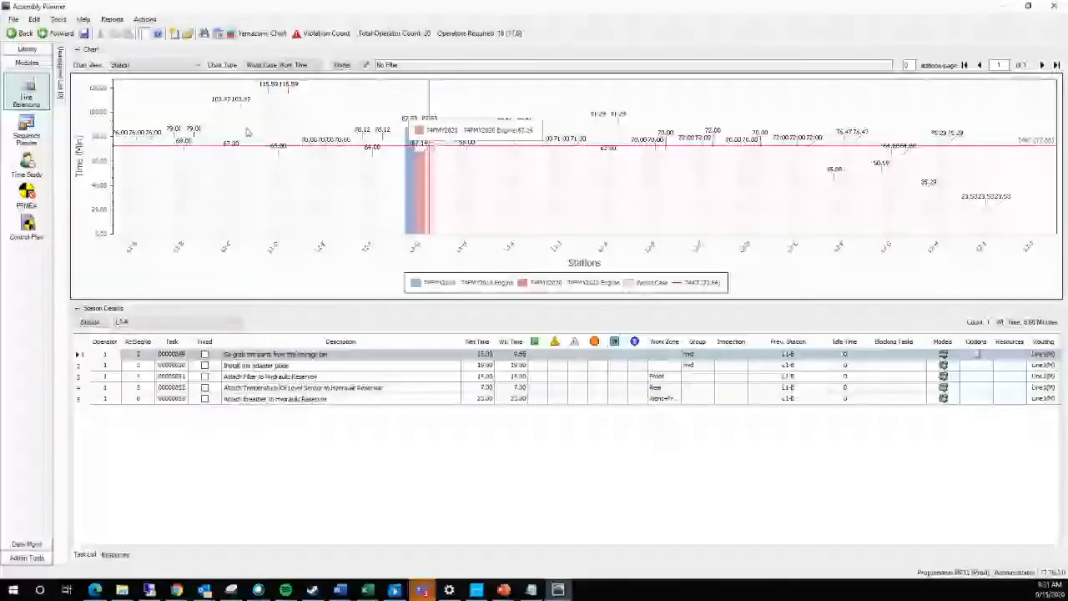
Review the Avg VA (%), Avg VA (Time) and EMMURI charts for the stations, and return to Avg Work Time
left_click(279, 65)
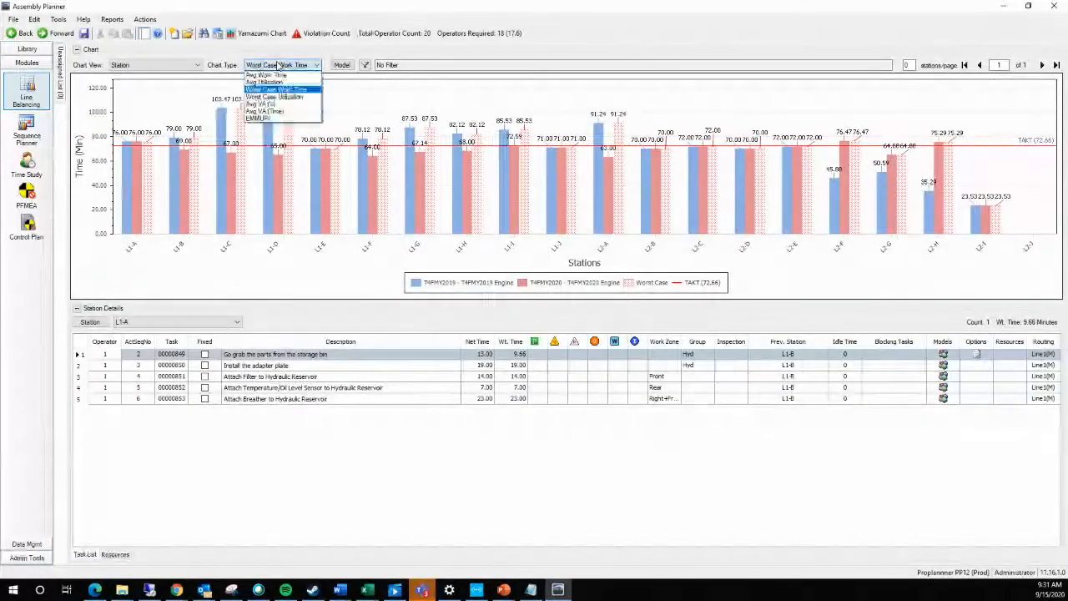
left_click(265, 105)
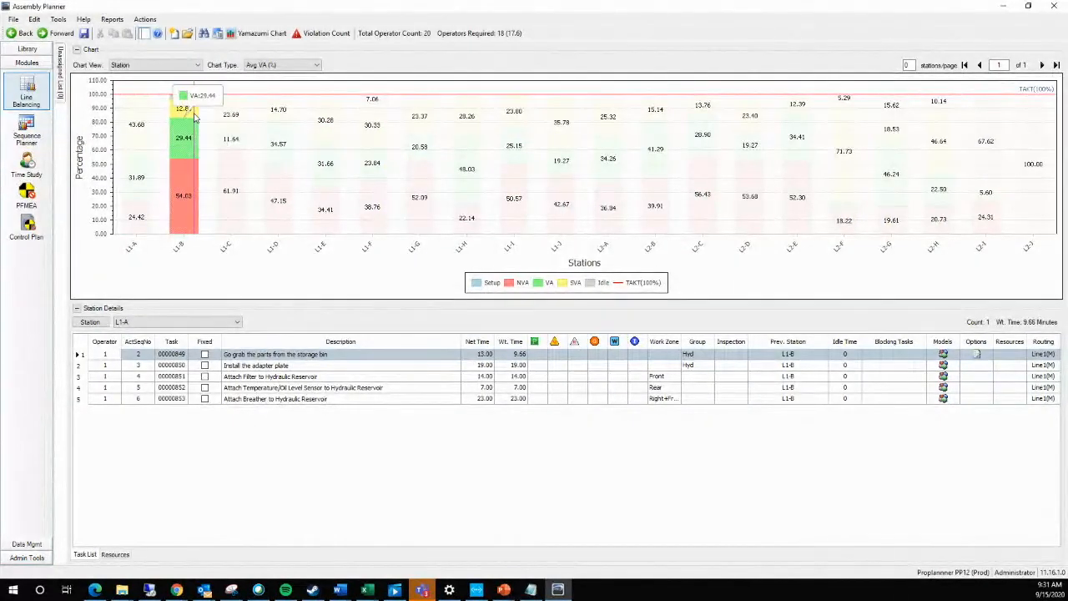
left_click(291, 66)
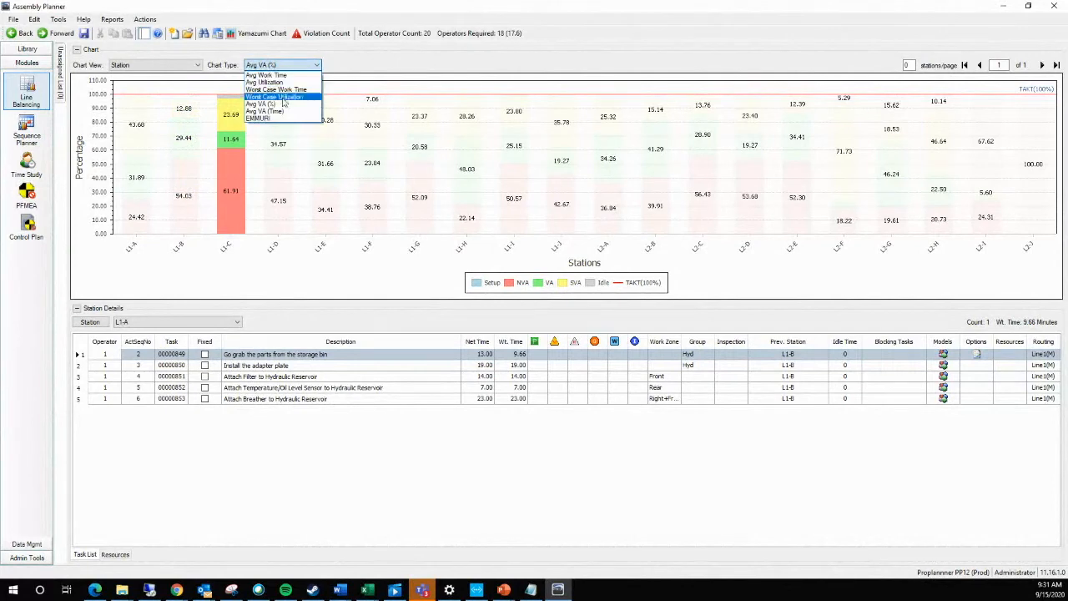
left_click(284, 115)
left_click(284, 65)
left_click(274, 121)
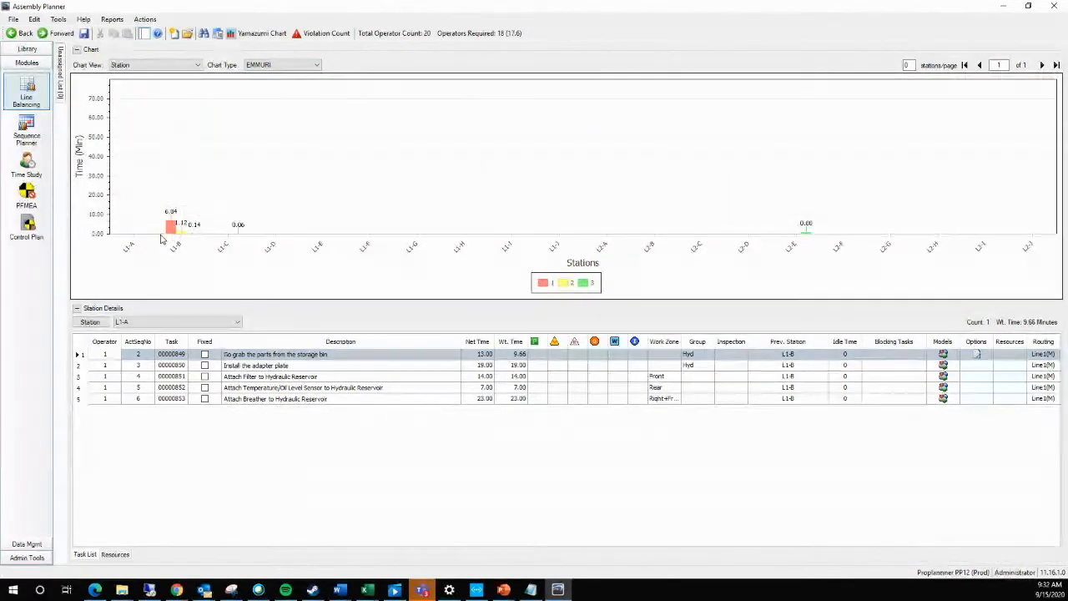
left_click(295, 67)
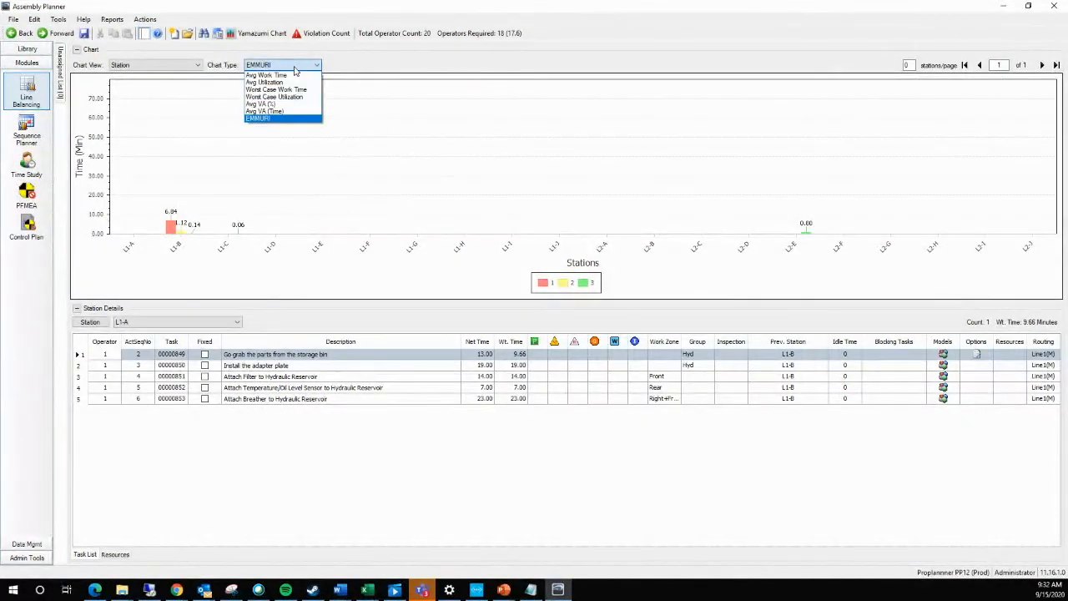
left_click(284, 75)
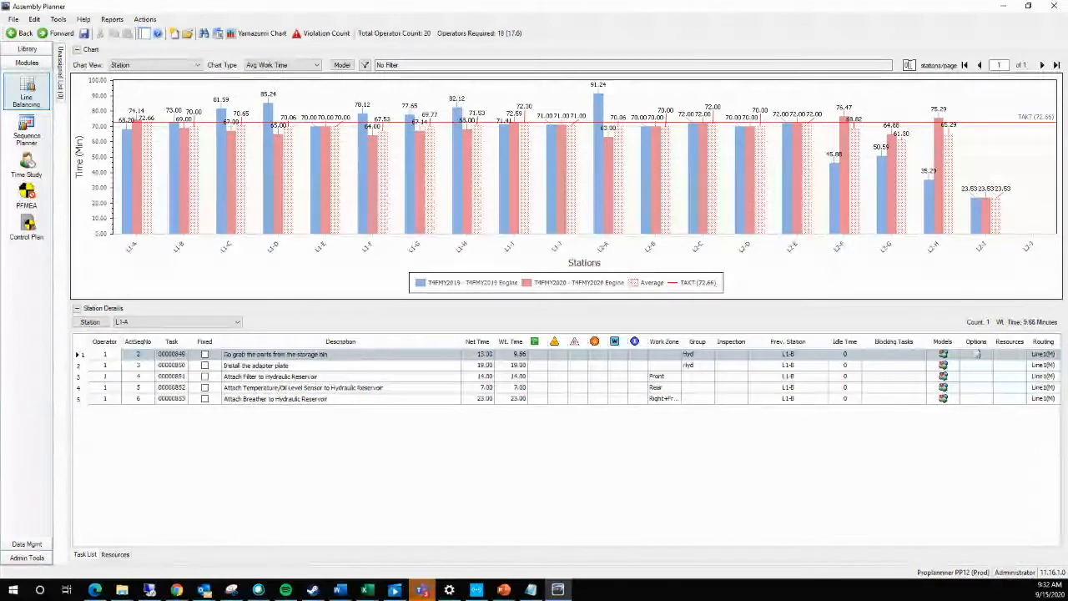
Limit the chart to 5 stations per page and go to its third page
mouse_move(877, 104)
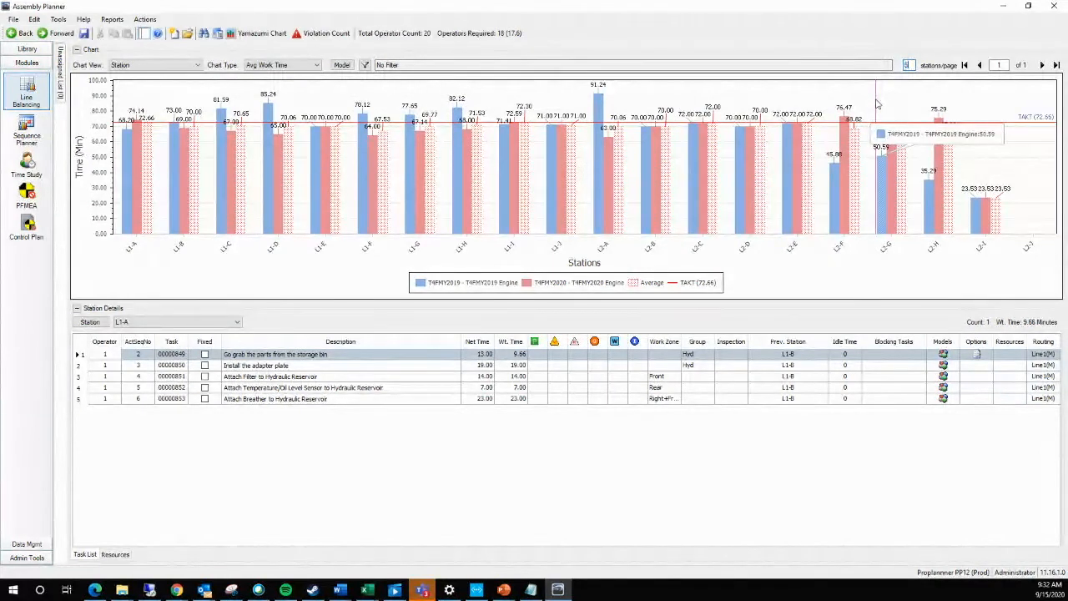
key("Return")
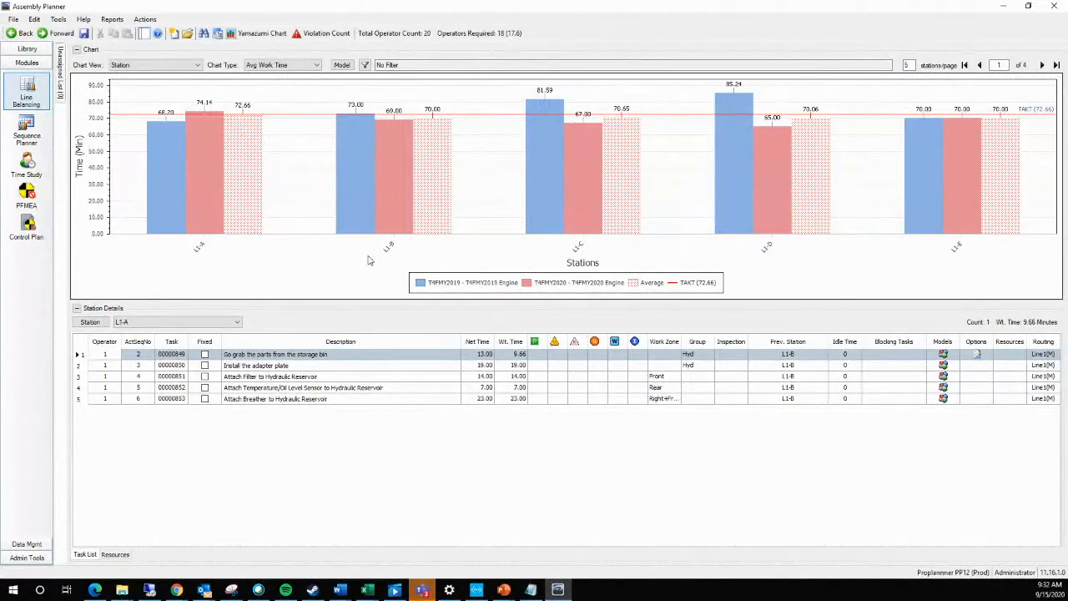
mouse_move(532, 189)
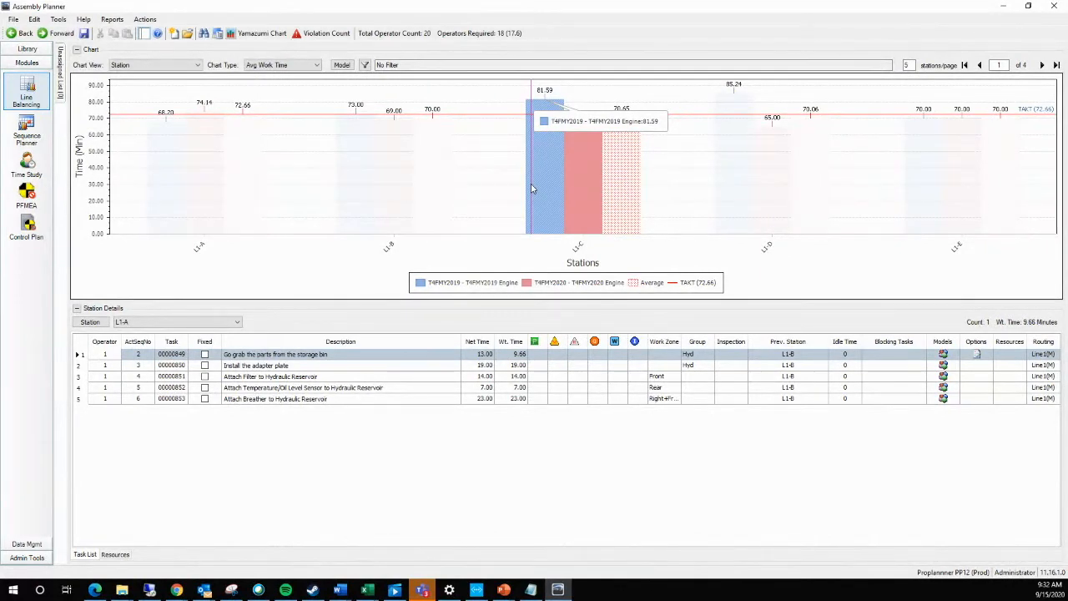
left_click(1042, 65)
left_click(1041, 65)
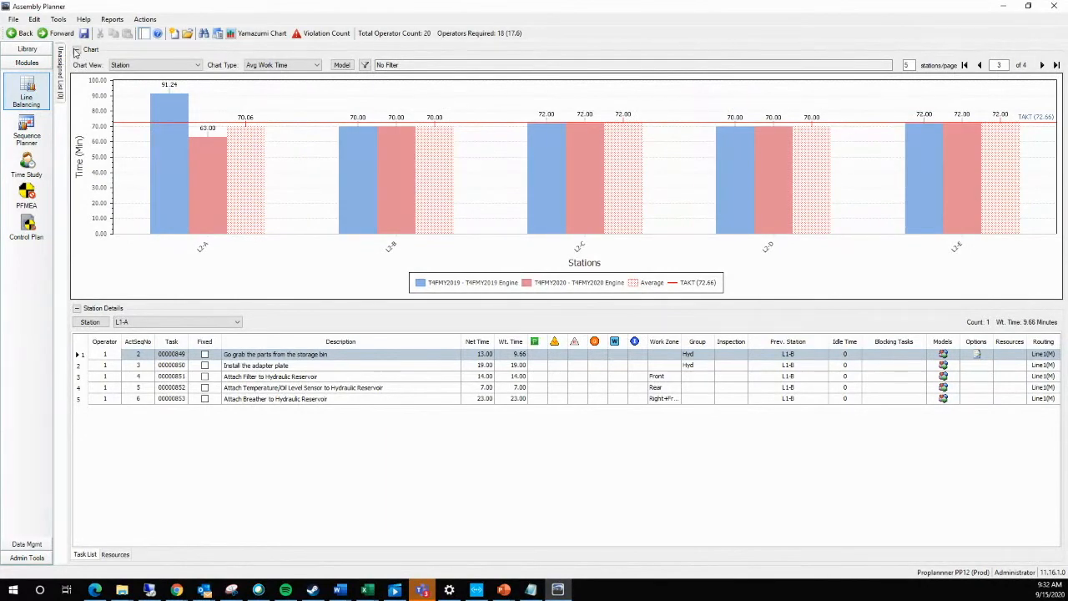
Collapse and restore the chart, and do the same with the station details
left_click(76, 50)
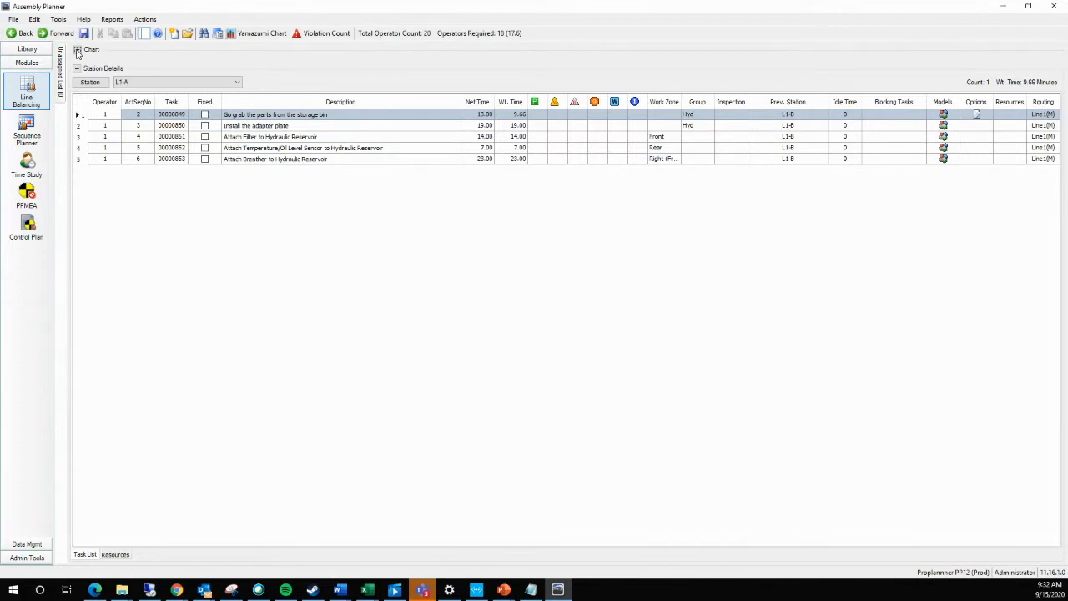
left_click(76, 50)
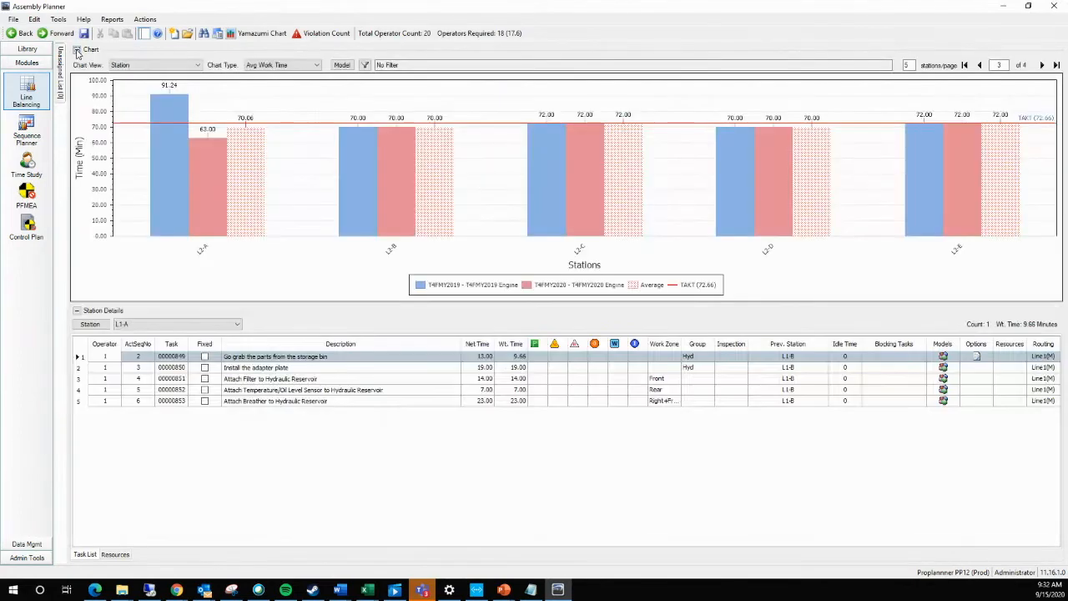
left_click(76, 311)
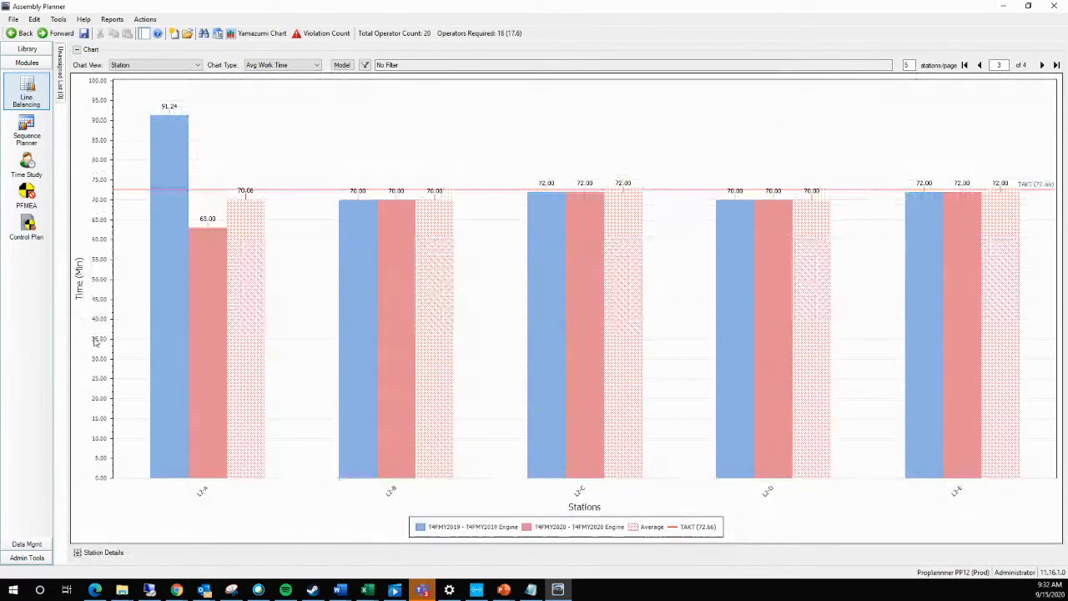
left_click(77, 552)
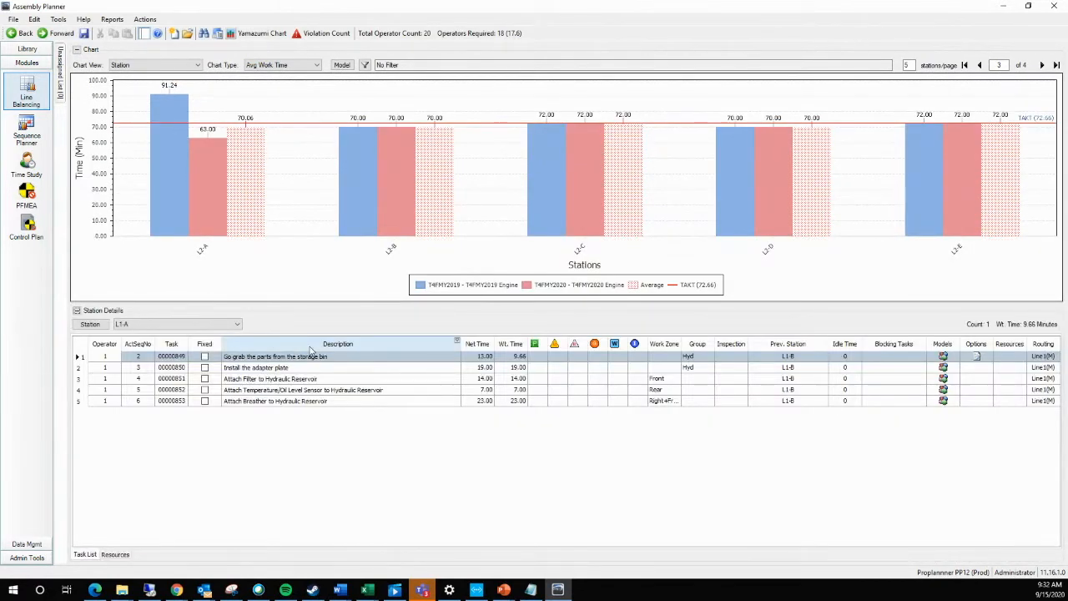
left_click(499, 491)
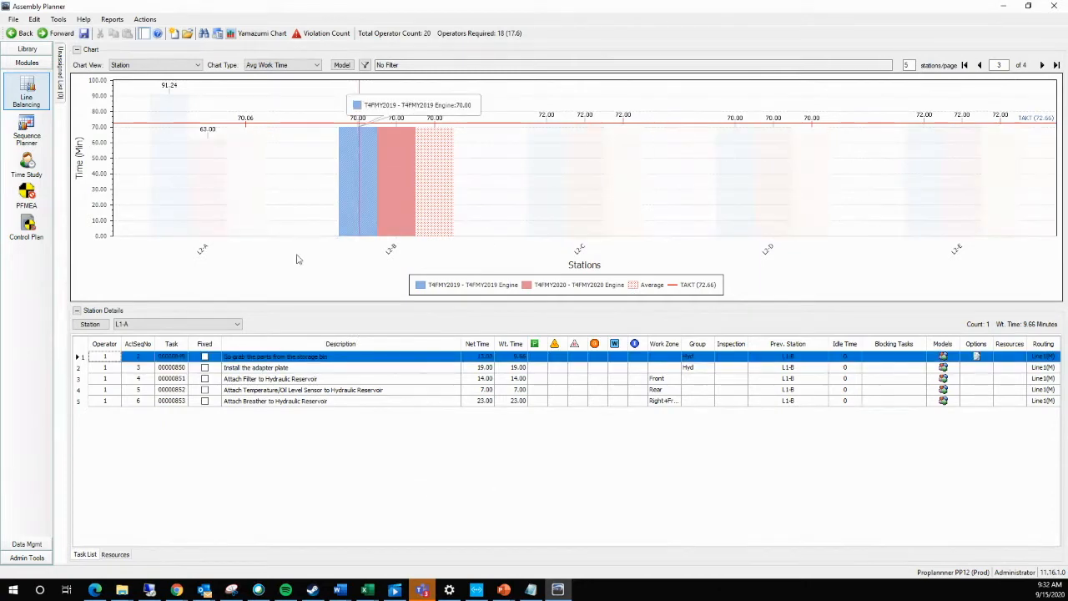
Open the task list of station L2-A and review its tasks from Install Exhaust to Coolant Hoses and Others Overview
left_click(205, 255)
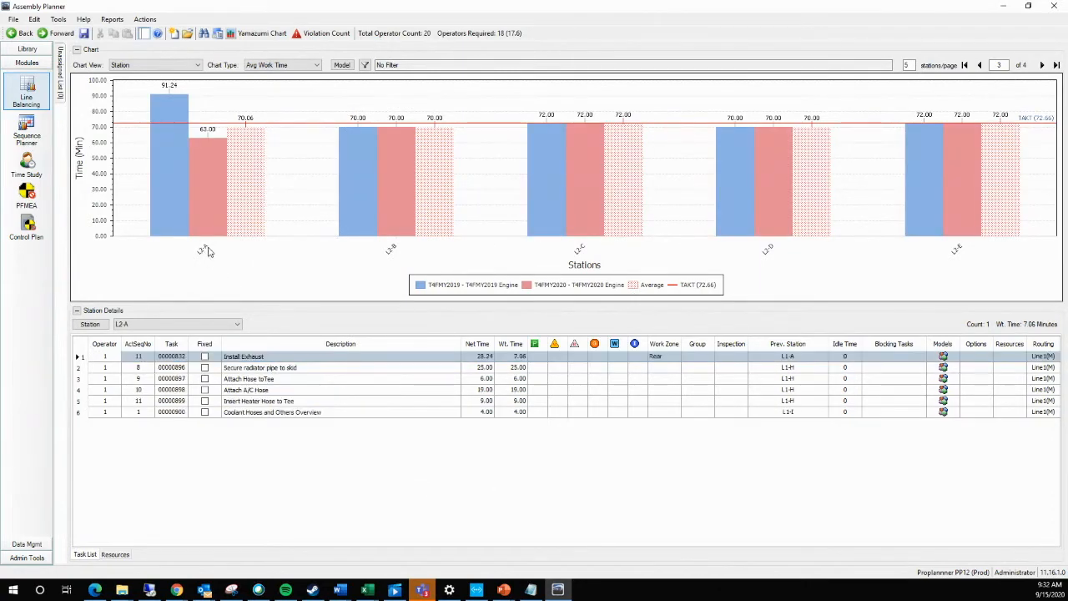
left_click(295, 361)
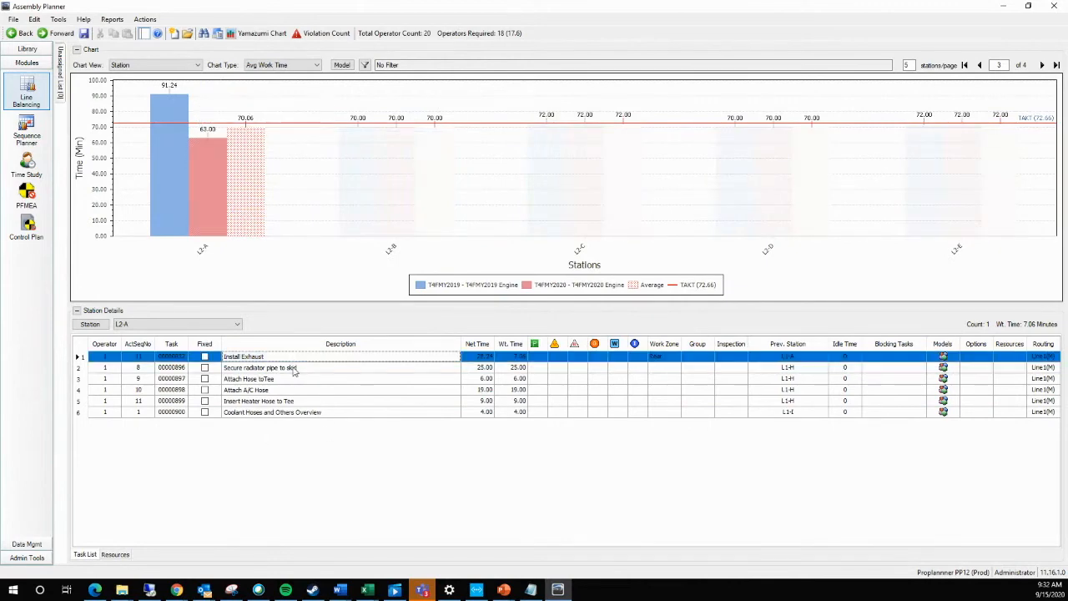
left_click(295, 370)
left_click(289, 383)
left_click(292, 394)
left_click(301, 414)
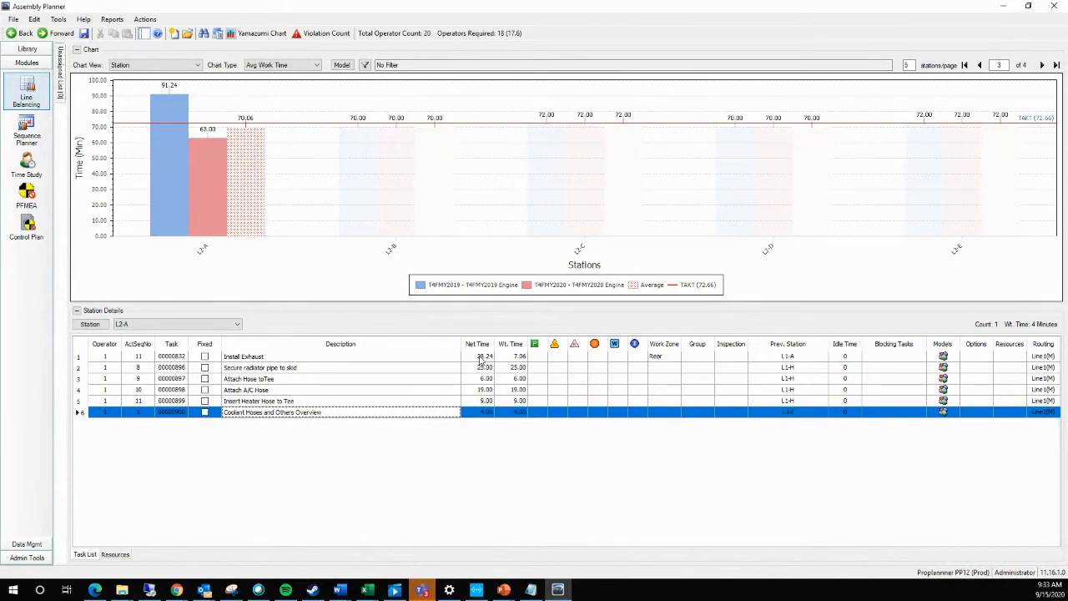
Check the weighted time of the Install Exhaust task at station L2-A and which models use it
left_click(504, 359)
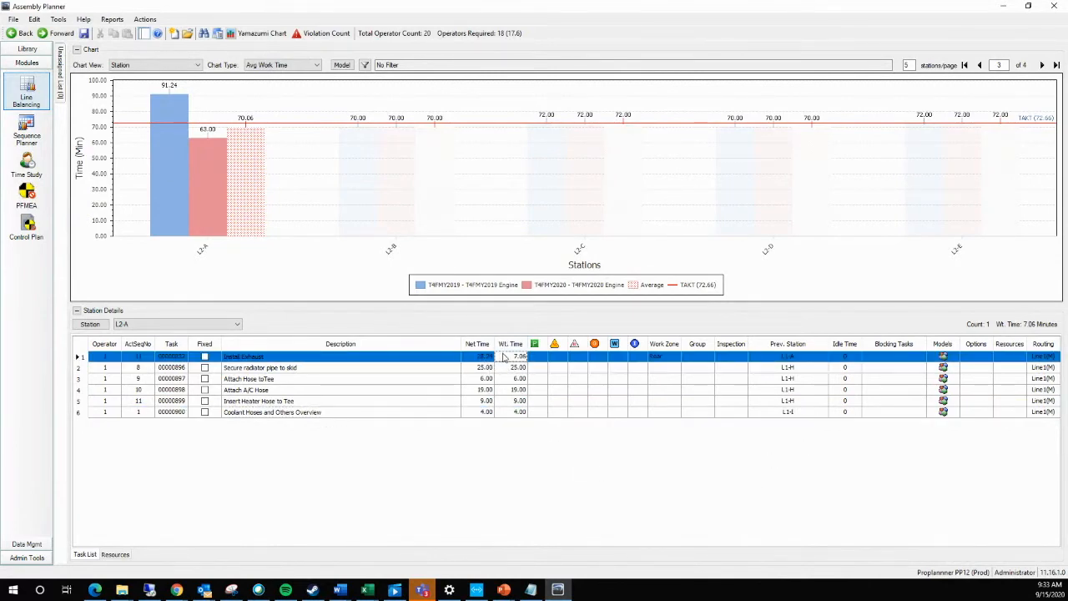
left_click(943, 356)
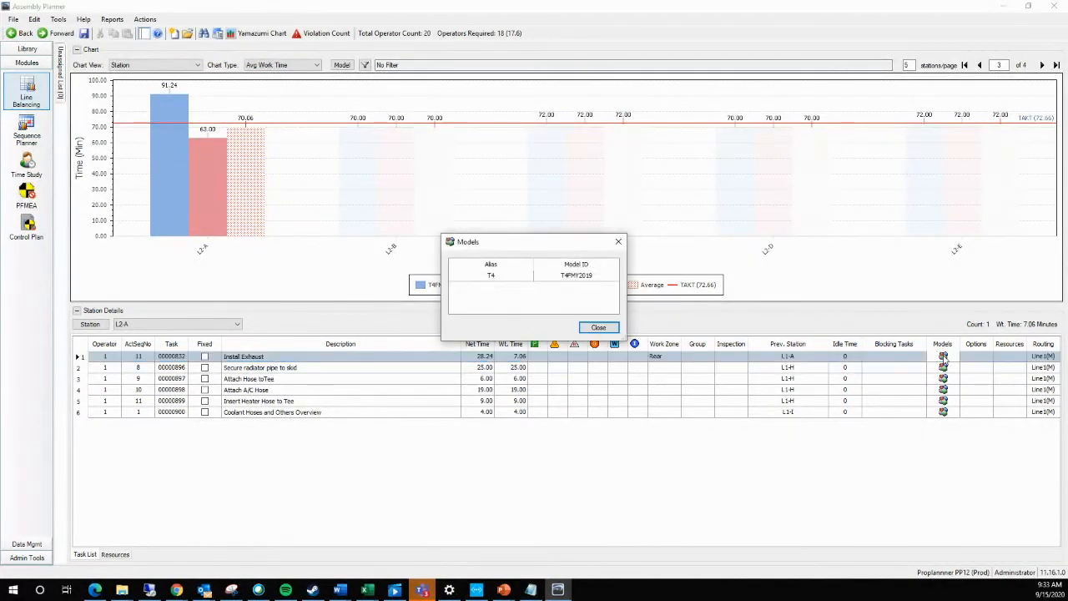
left_click(599, 327)
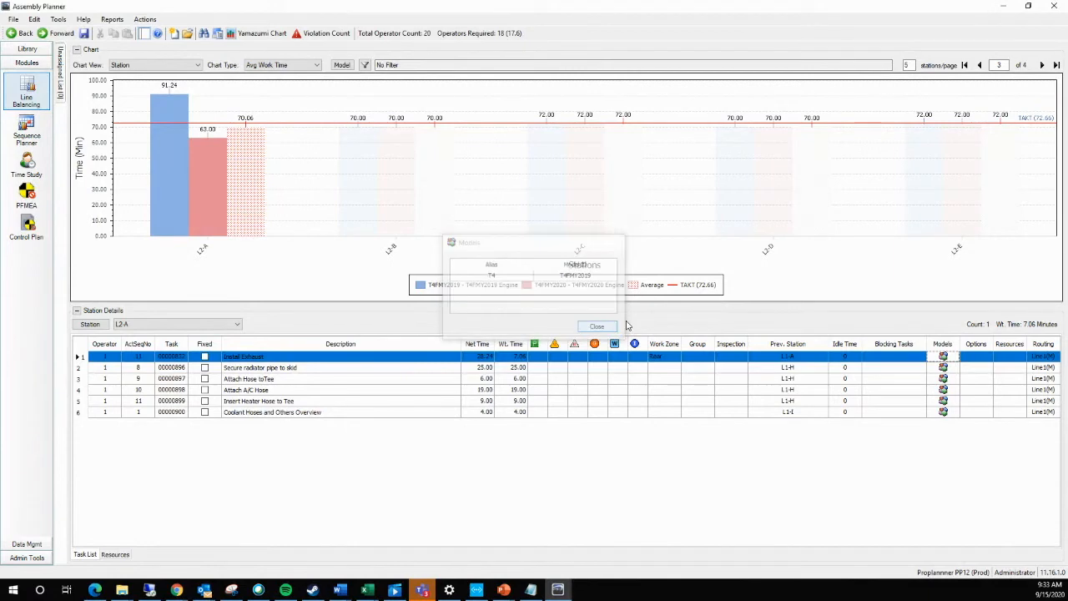
left_click(979, 361)
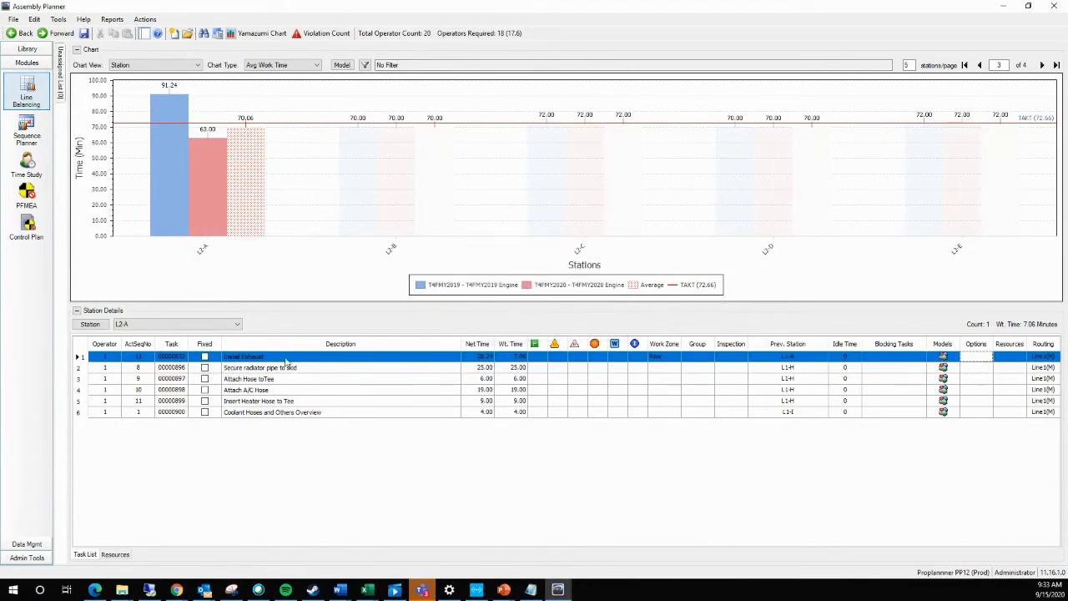
Switch the station details to L1-A and view the options of the task Go grab the parts from the storage bin
left_click(159, 326)
left_click(146, 337)
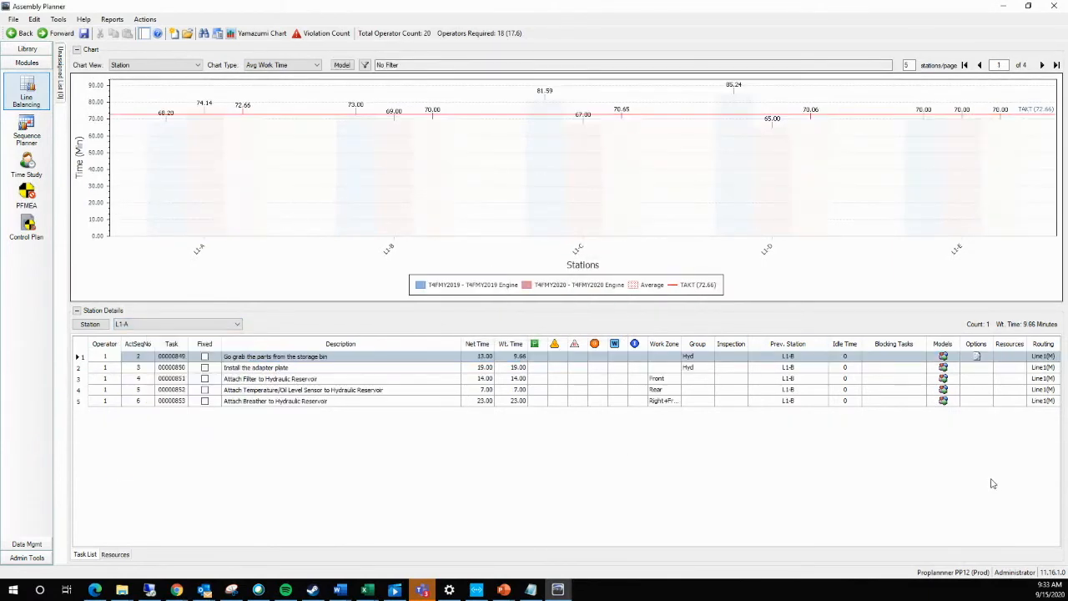
left_click(976, 357)
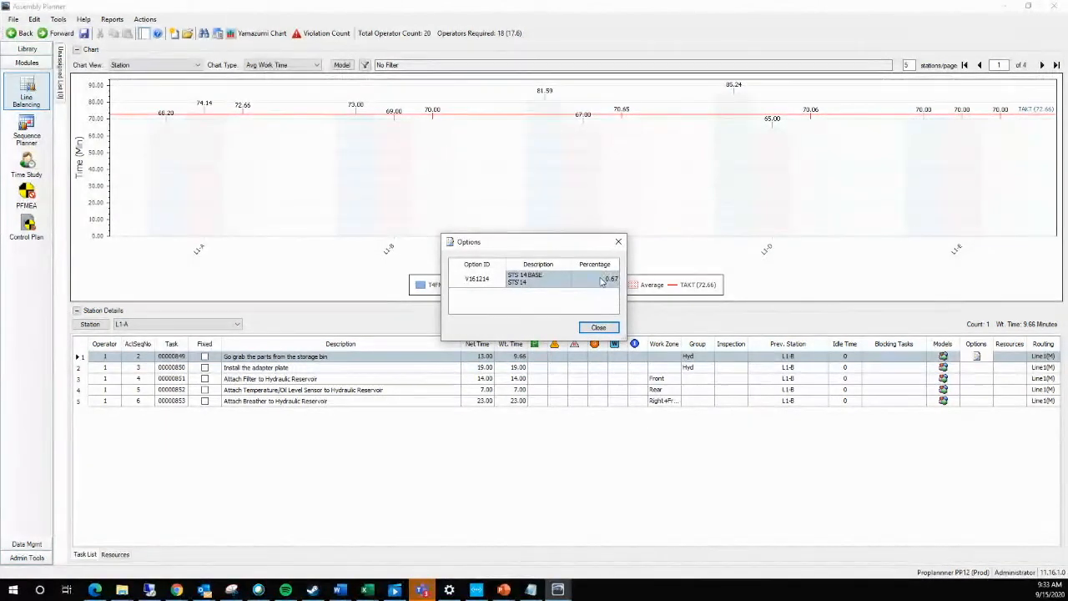
left_click(599, 328)
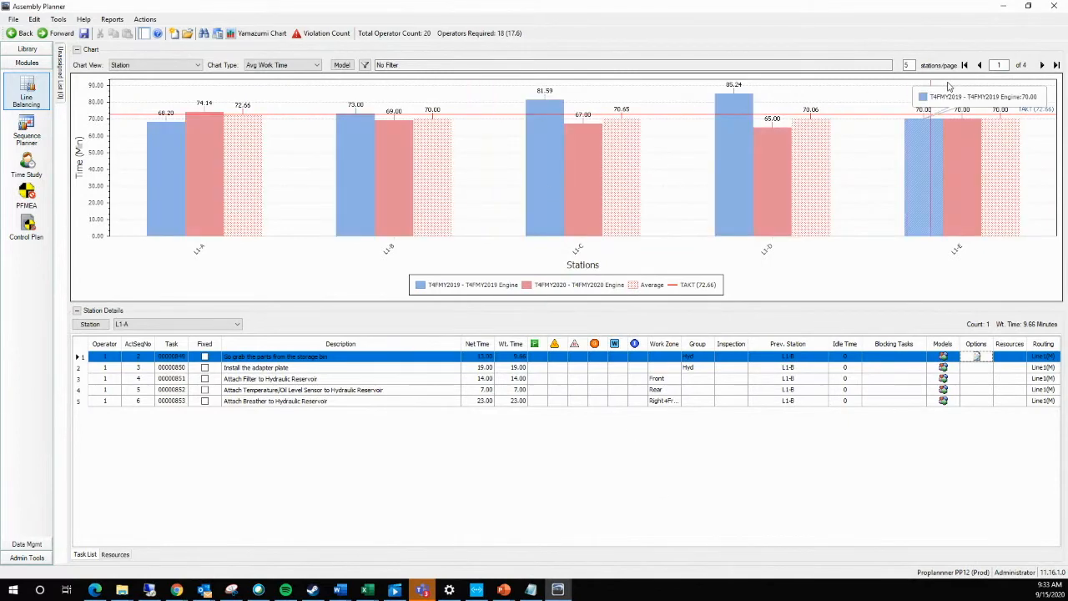
Set the chart's stations per page to 0 so all stations share one page
left_click(908, 65)
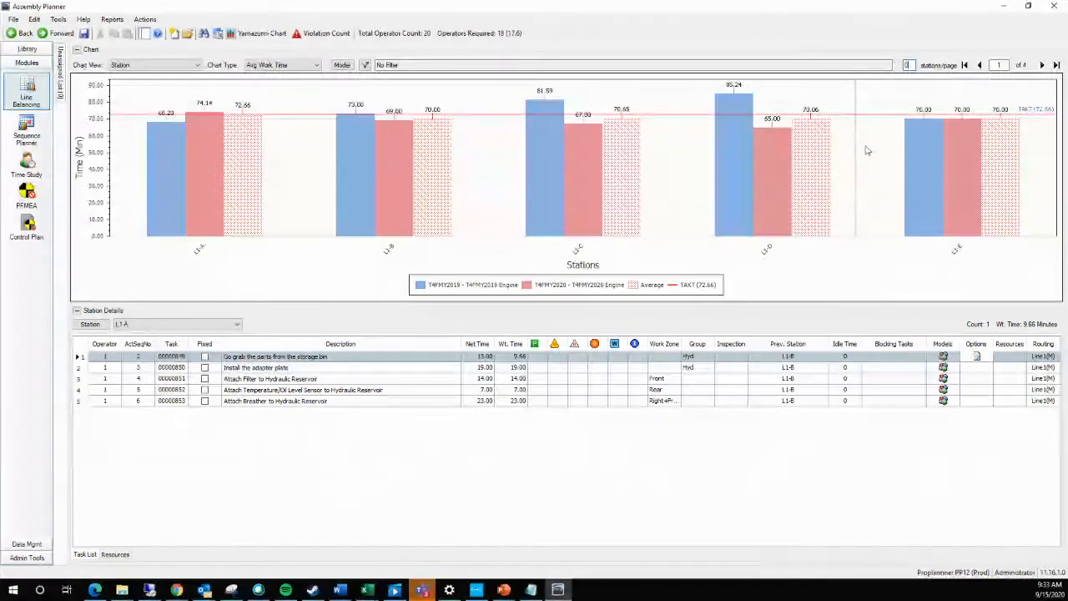
type("0")
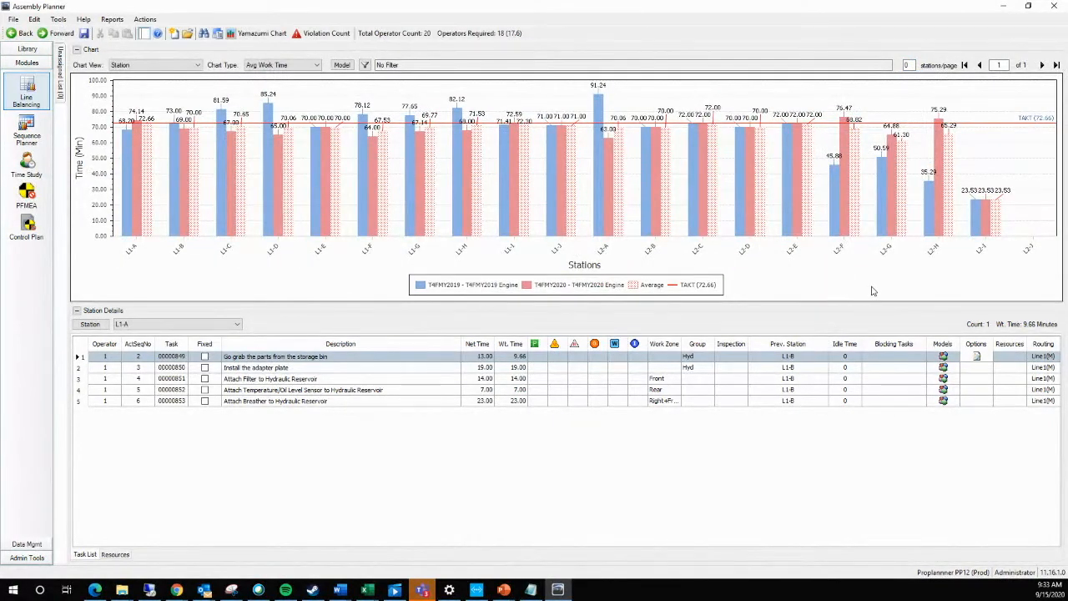
Review the tasks assigned to stations L2-I and L2-H
mouse_move(994, 238)
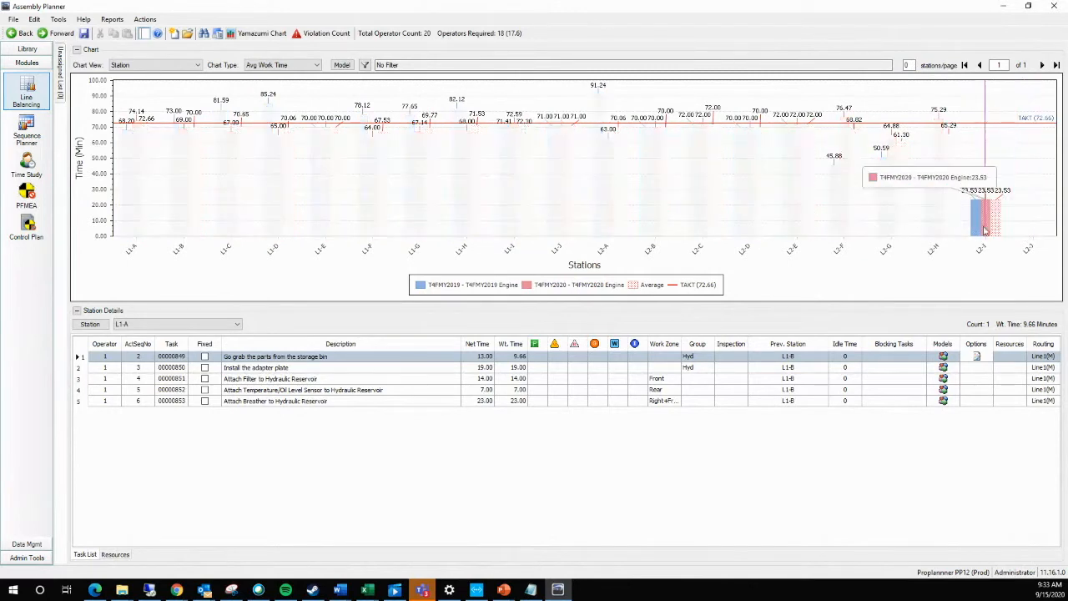
left_click(846, 479)
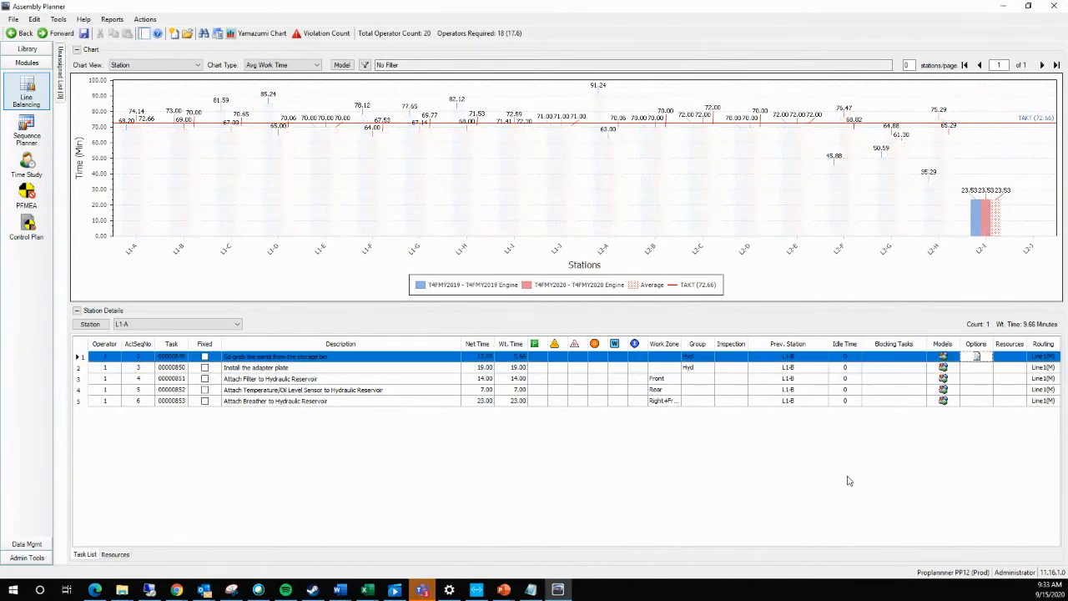
left_click(981, 225)
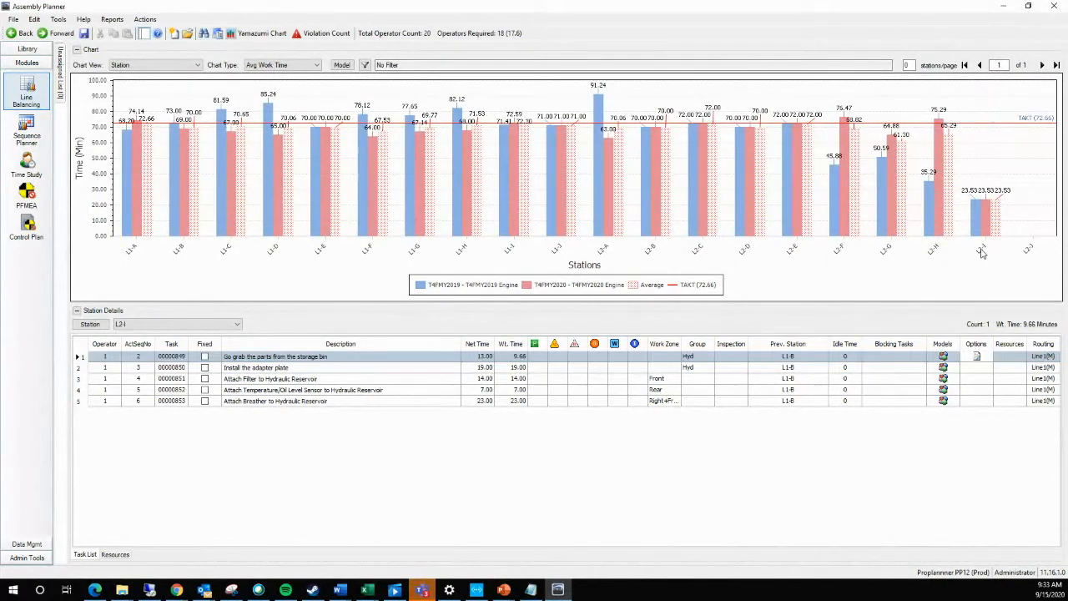
left_click(314, 472)
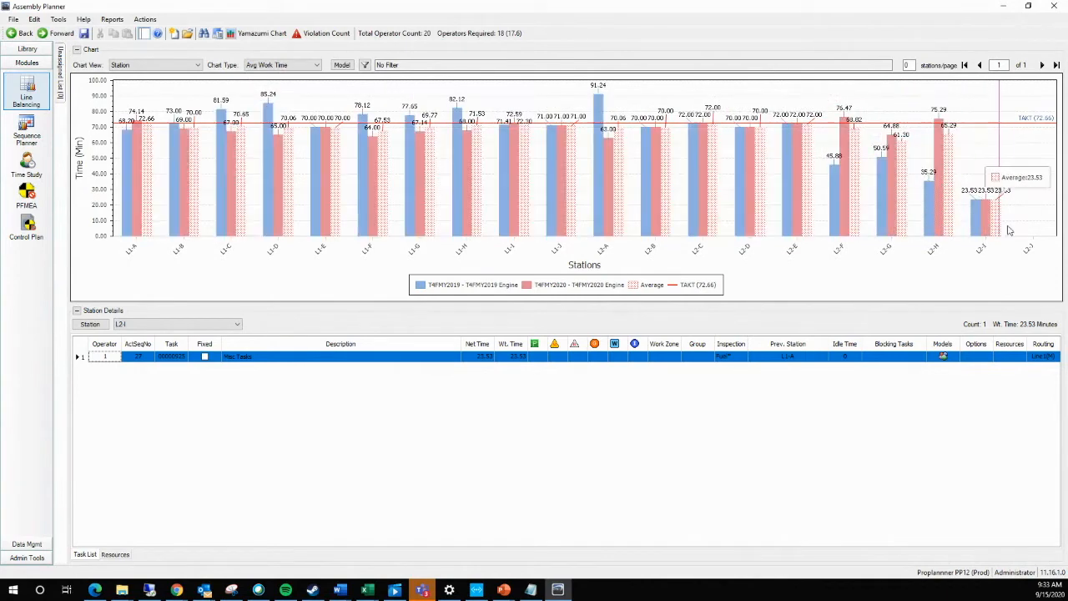
left_click(944, 223)
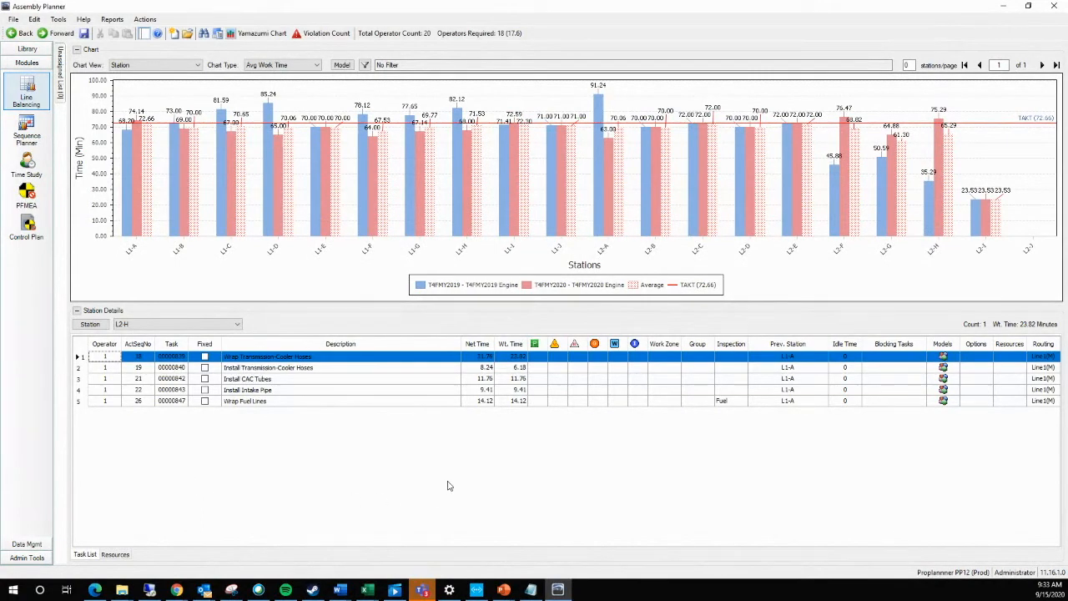
Reassign the Misc Tasks task from station L2-I to station L2-J
left_click(984, 255)
left_click(287, 358)
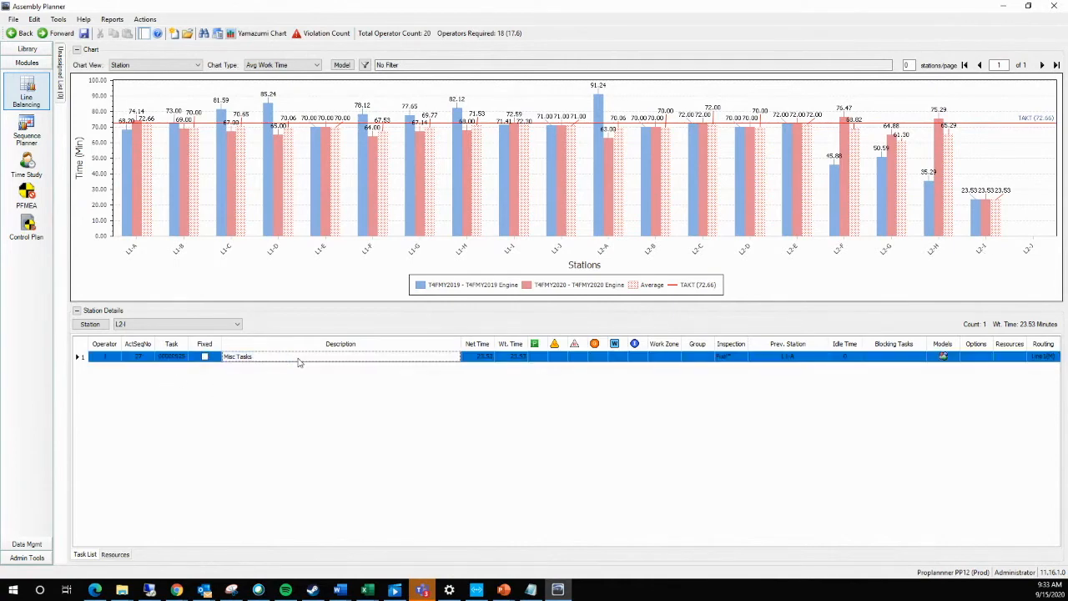
left_click_drag(1029, 251, 1030, 251)
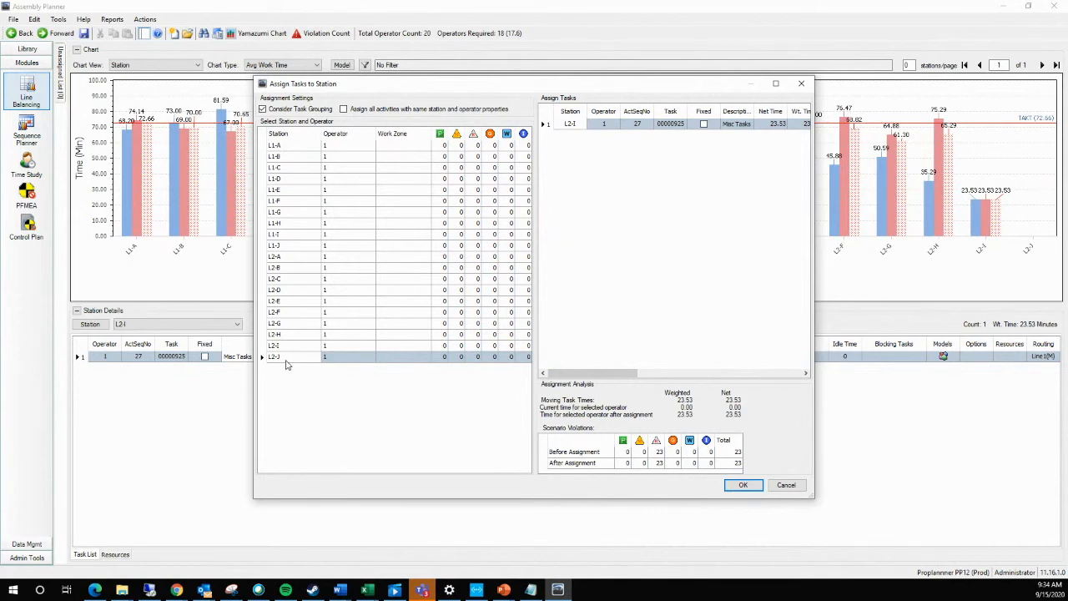
left_click(570, 124)
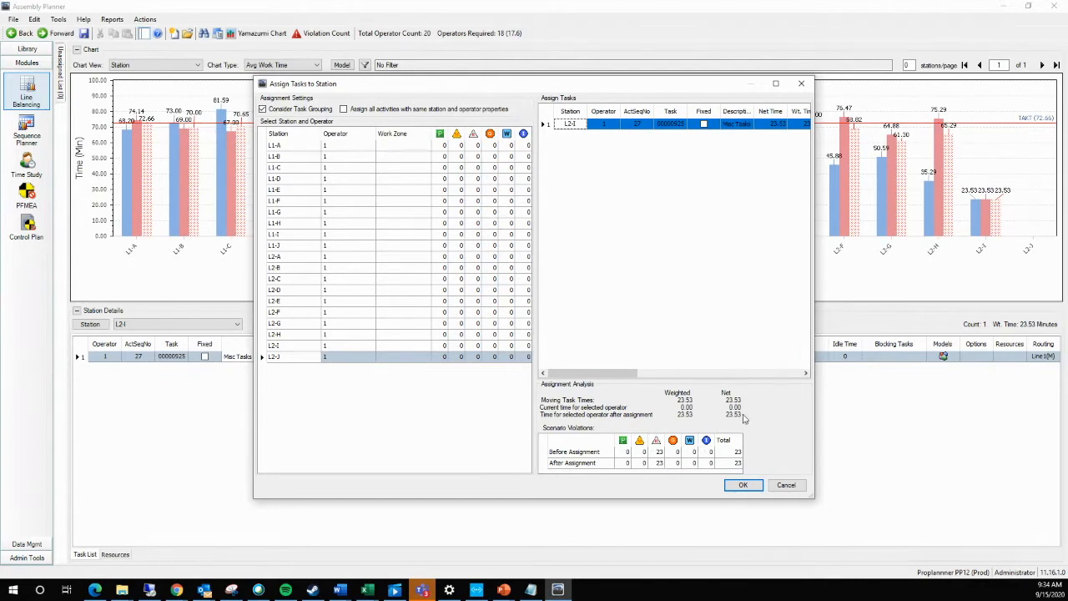
left_click(743, 486)
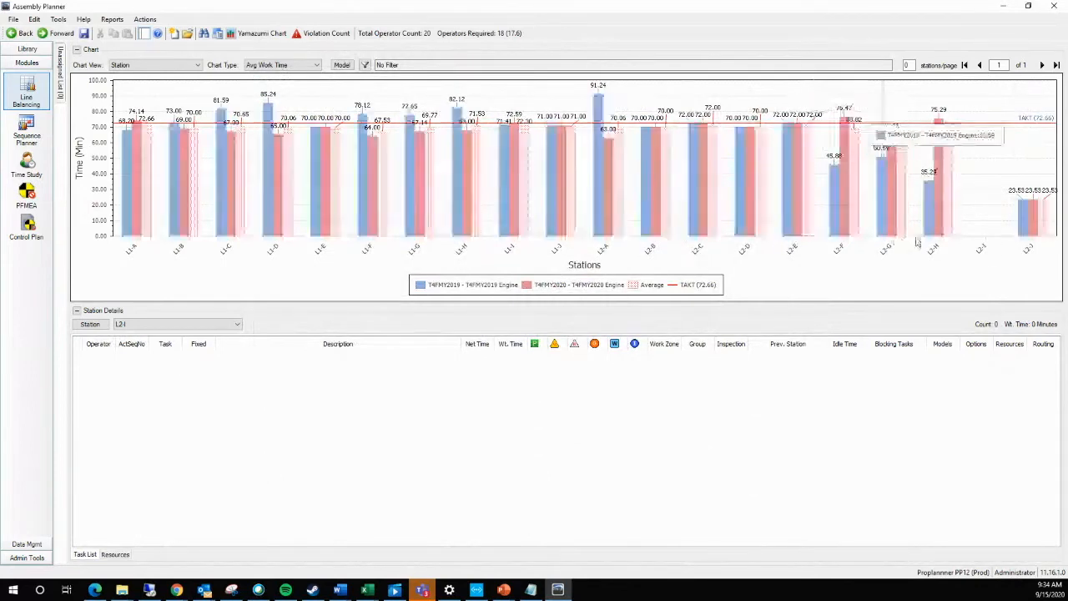
Try to reassign the Wrap Fuel Lines task from station L2-H to L2-J, checking the scenario violations
left_click(931, 200)
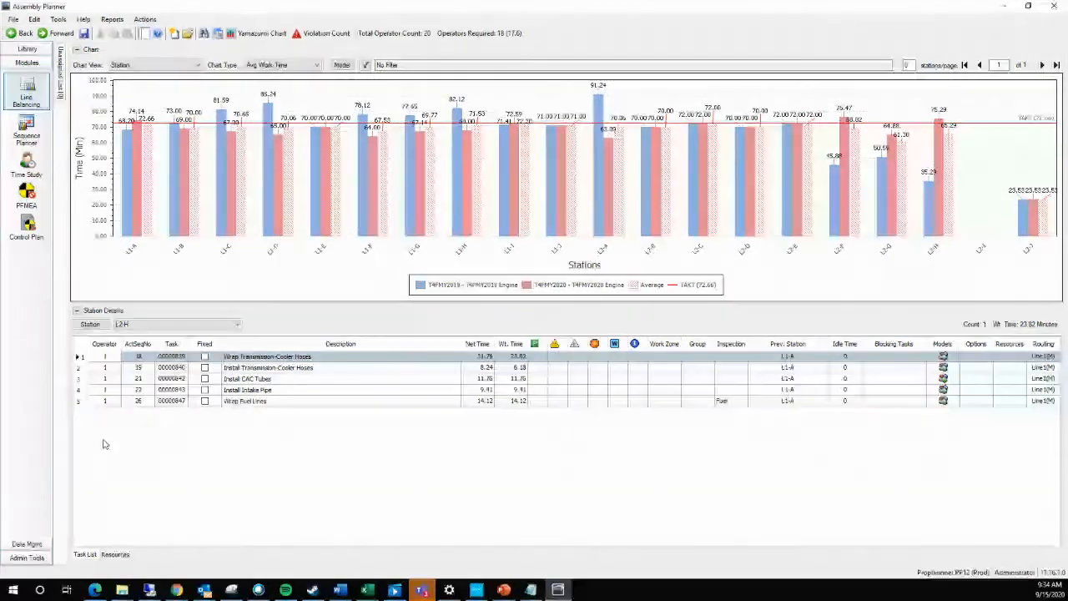
left_click(180, 402)
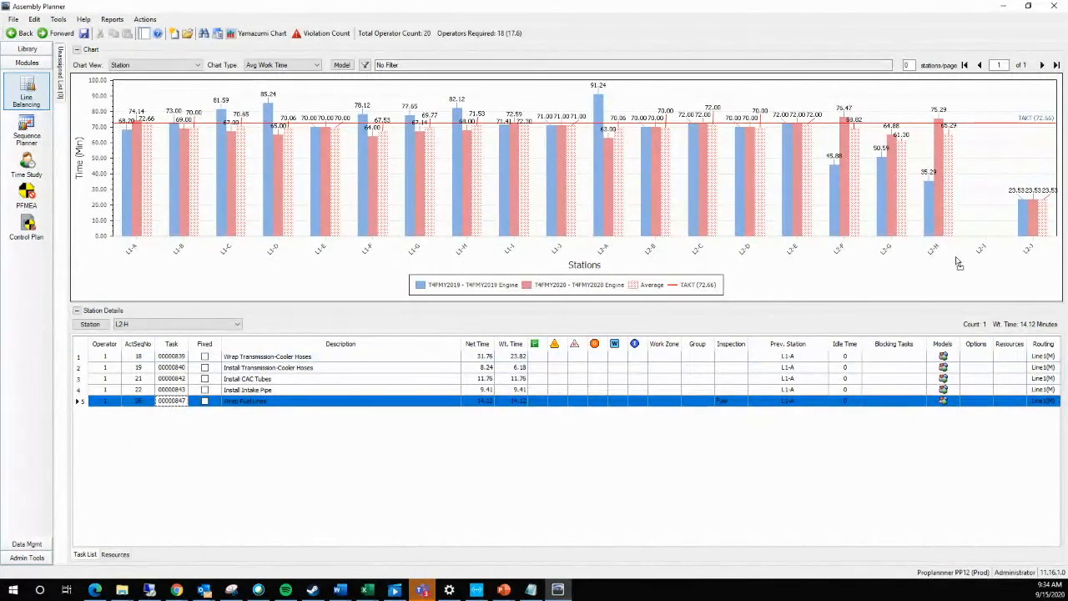
left_click_drag(1058, 251, 1028, 250)
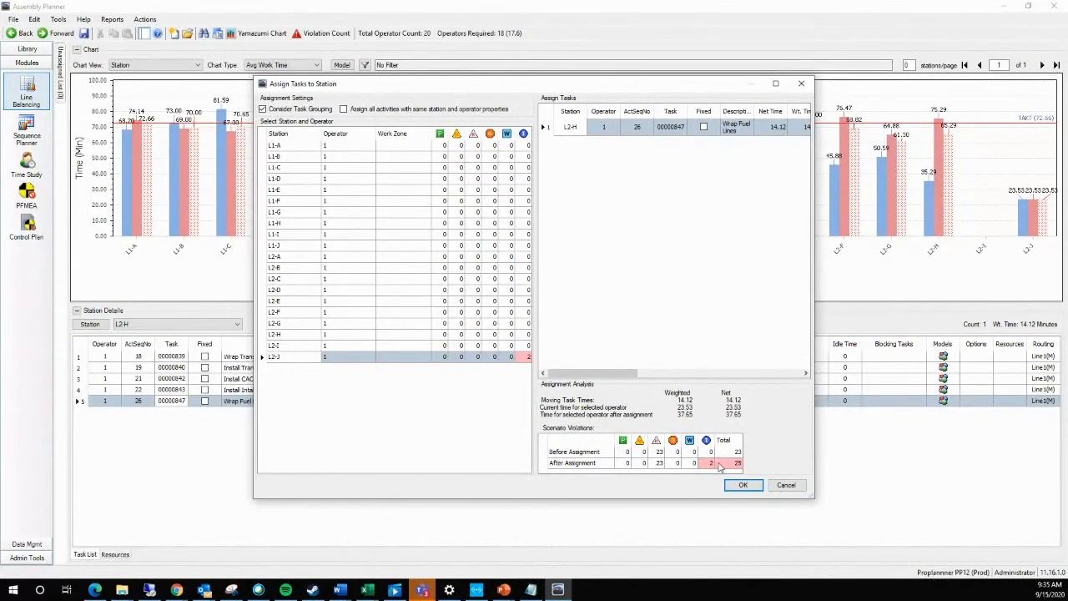
left_click(786, 484)
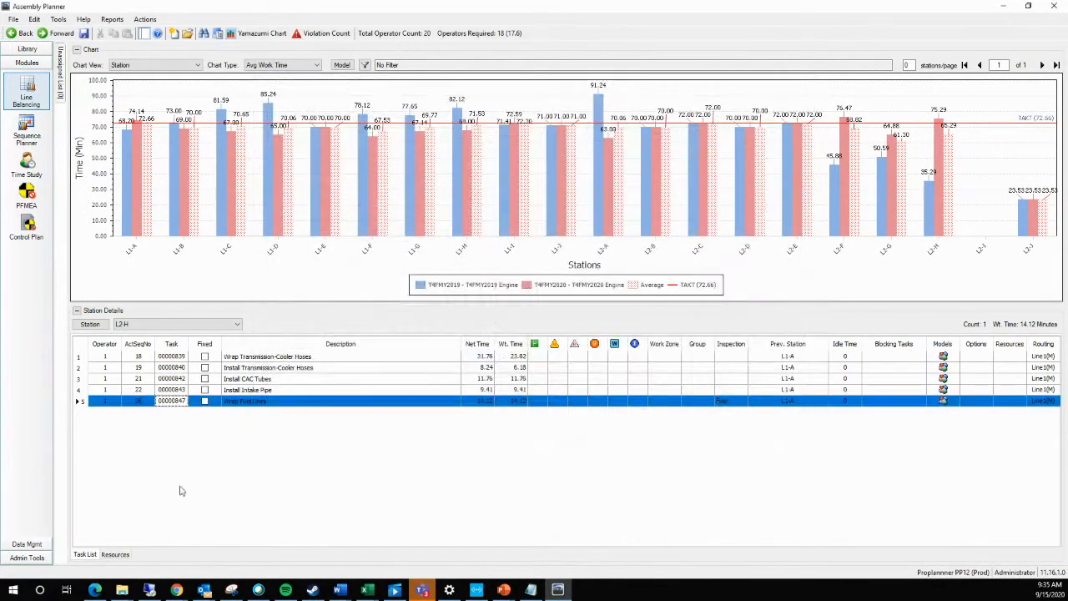
Reassign the Wrap Fuel Lines task from station L2-H to station L2-I
left_click_drag(298, 408, 983, 253)
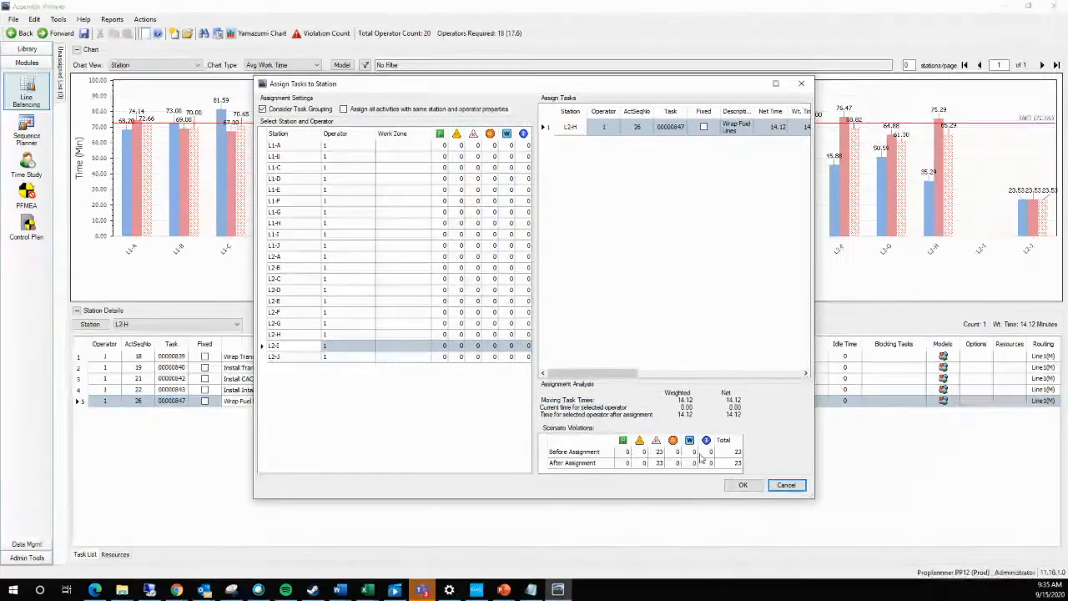
left_click(743, 485)
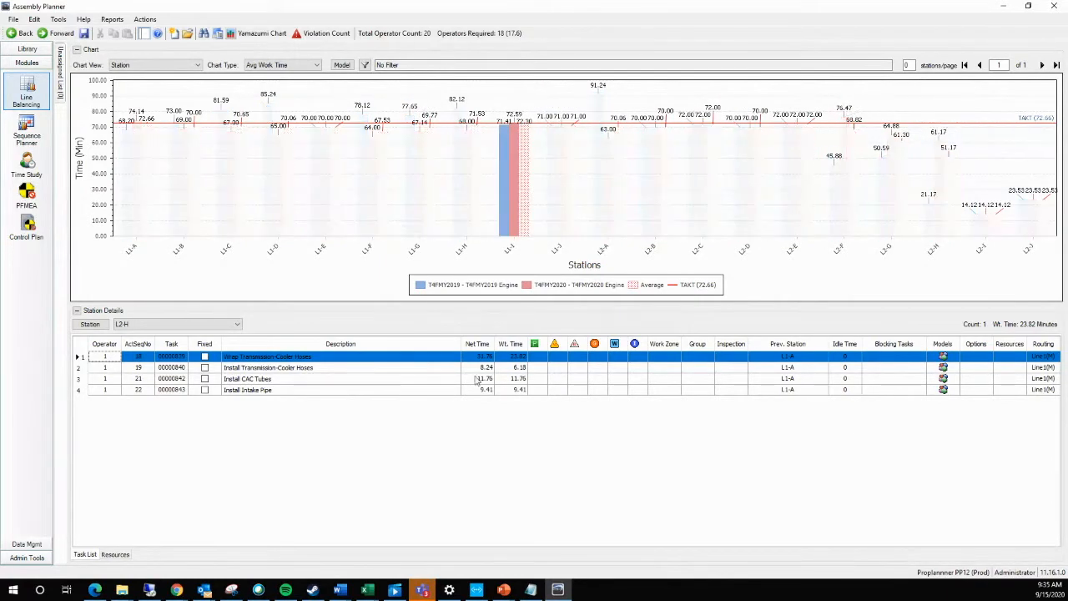
Preview how assigning Wrap Transmission-Cooler Hoses to various Line 1 and Line 2 stations affects operator time and violations, without applying a change
right_click(291, 365)
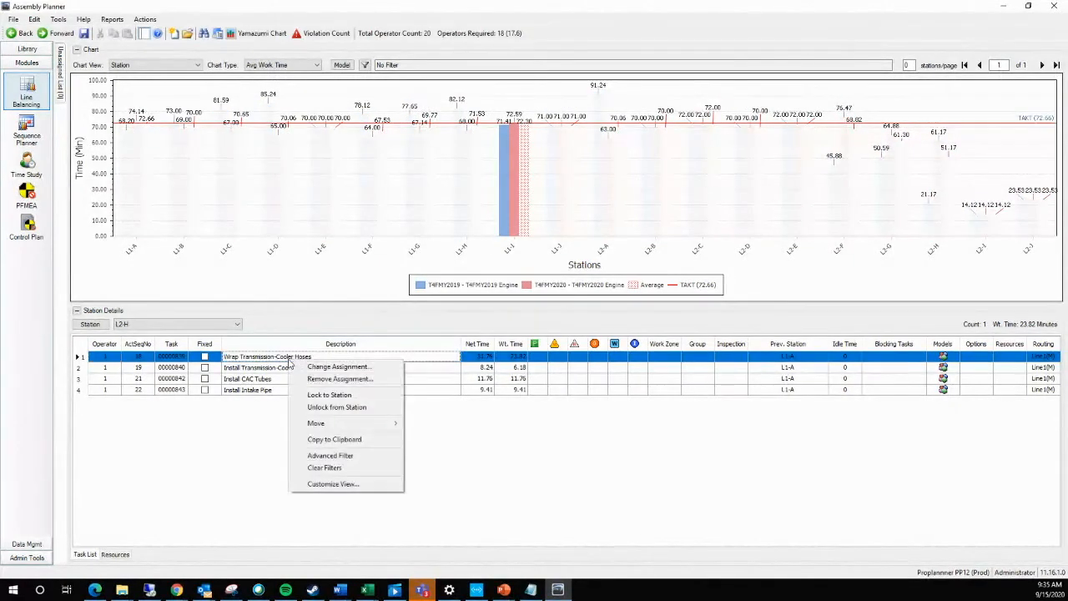
left_click(342, 367)
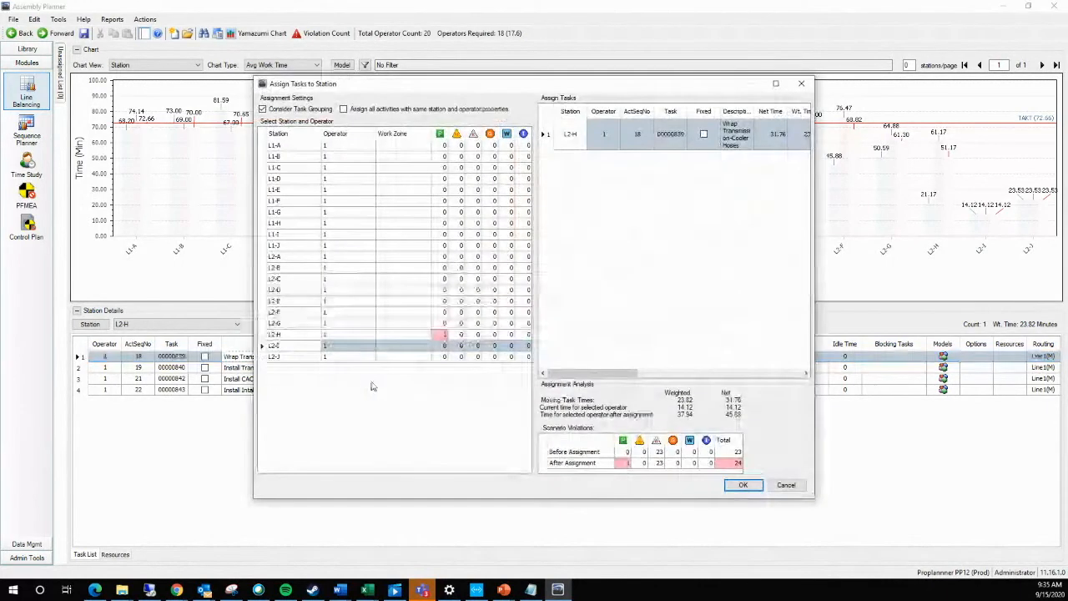
left_click(372, 313)
left_click(359, 268)
left_click(352, 201)
left_click(353, 189)
left_click(388, 323)
left_click(354, 201)
left_click(354, 179)
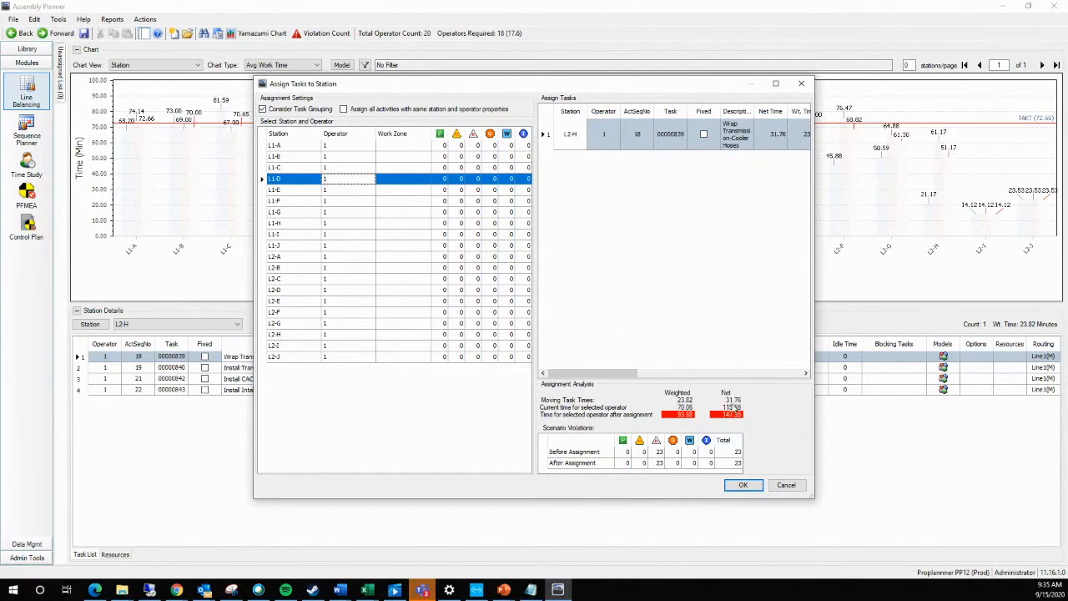
left_click(330, 246)
left_click(345, 291)
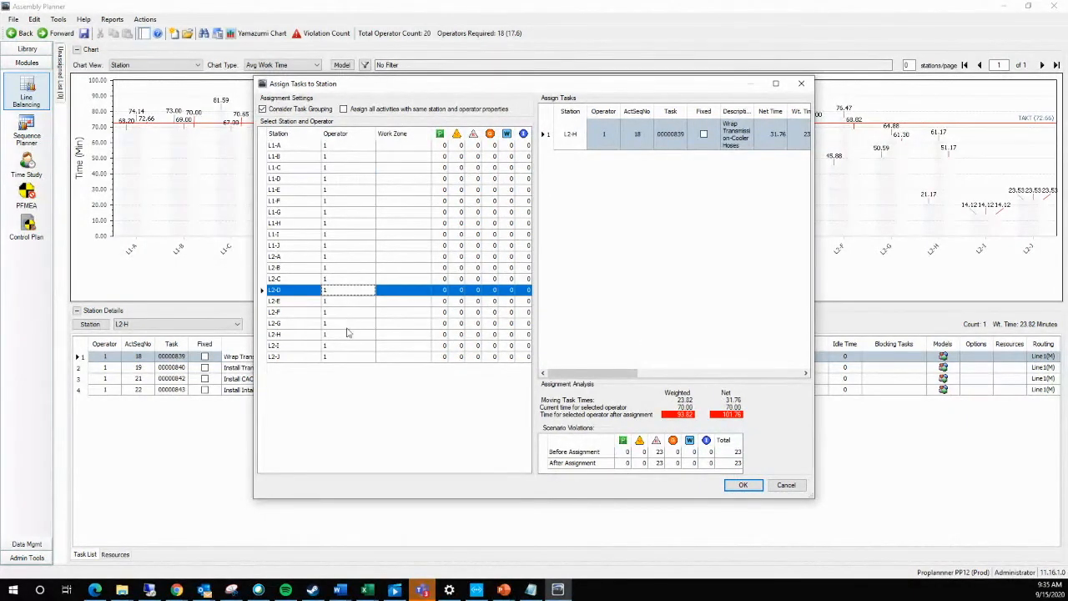
left_click(348, 334)
left_click(356, 346)
left_click(351, 301)
left_click(353, 256)
left_click(355, 223)
left_click(357, 178)
left_click(359, 167)
left_click(359, 157)
left_click(360, 190)
left_click(364, 212)
left_click(364, 245)
left_click(365, 267)
left_click(358, 312)
left_click(357, 324)
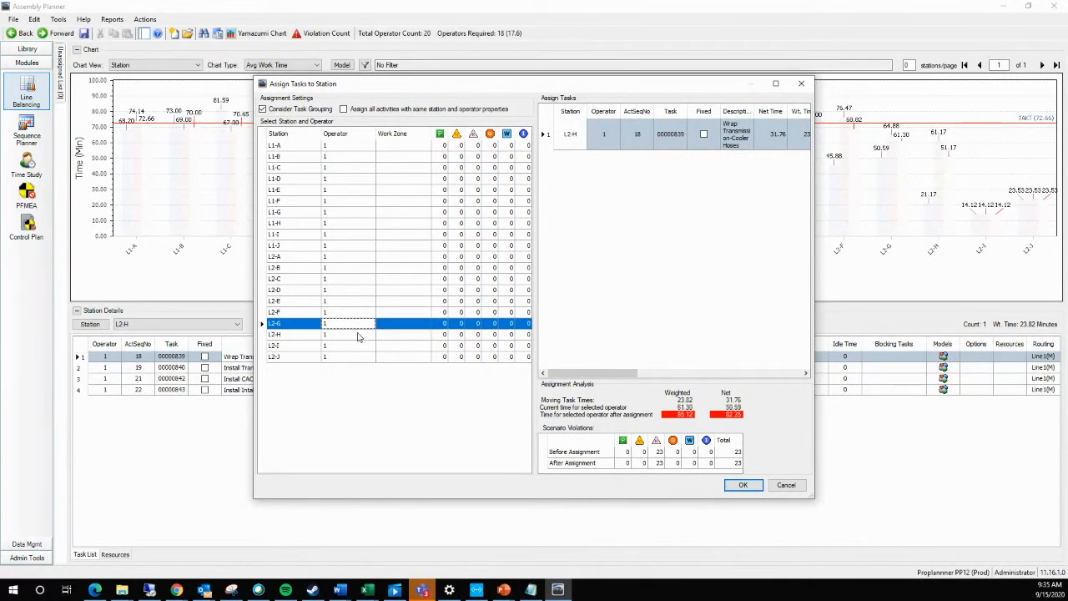
left_click(359, 346)
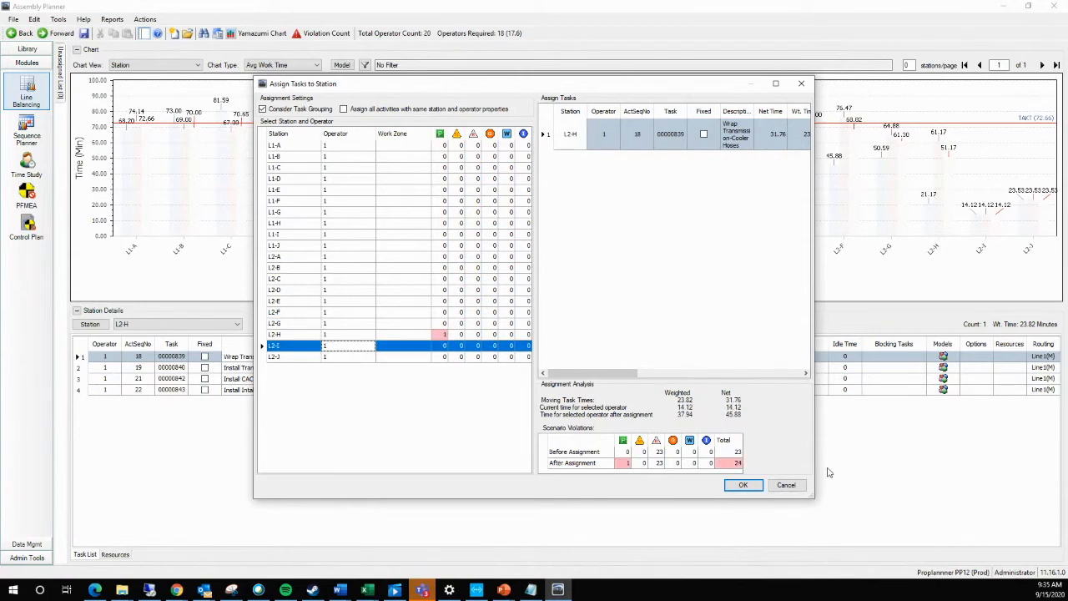
left_click(787, 486)
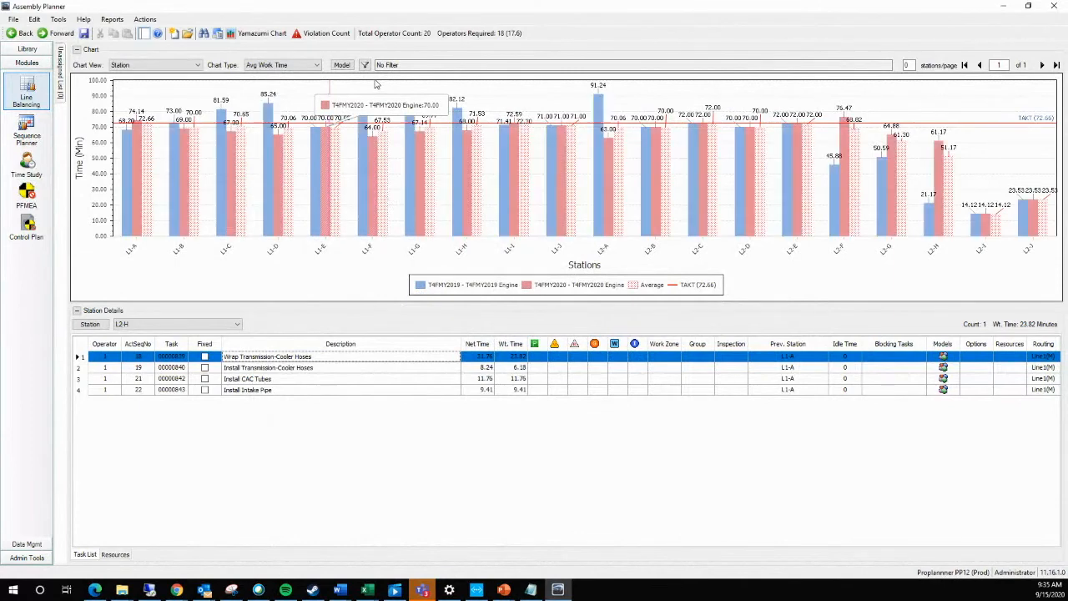
Open the Yamazumi chart of the balanced scenario
left_click(259, 34)
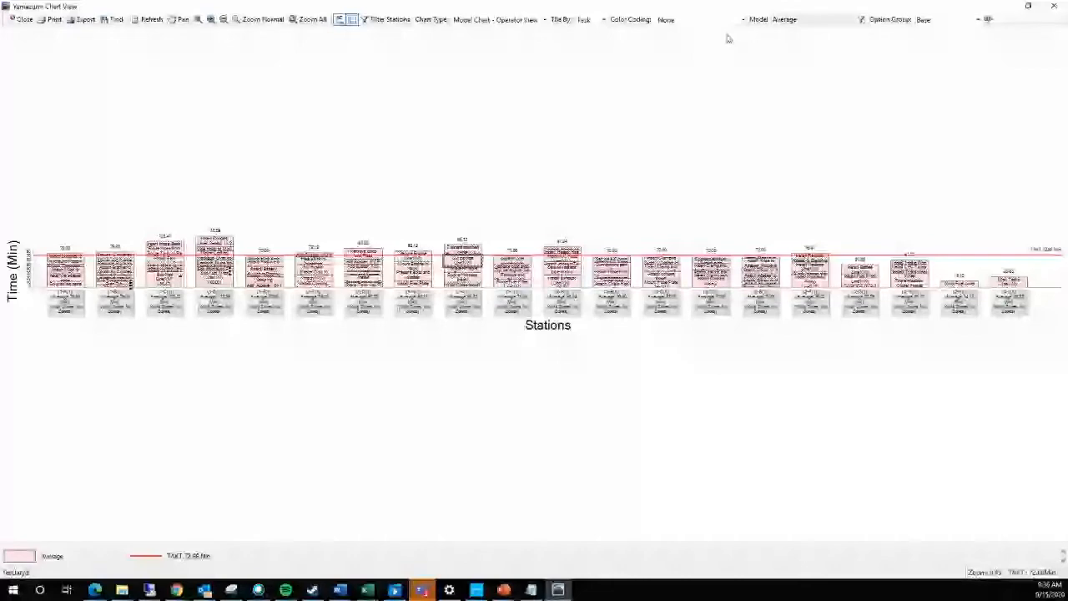
Review the available station filter, chart type and tile-by choices of the Yamazumi chart without changing them
left_click(386, 19)
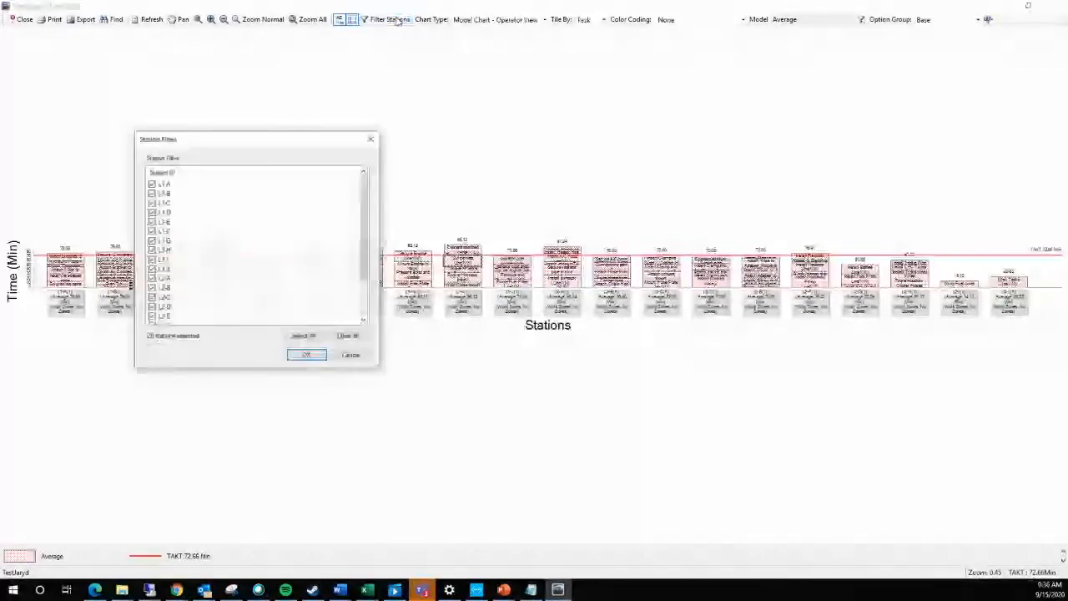
left_click(352, 357)
left_click(501, 19)
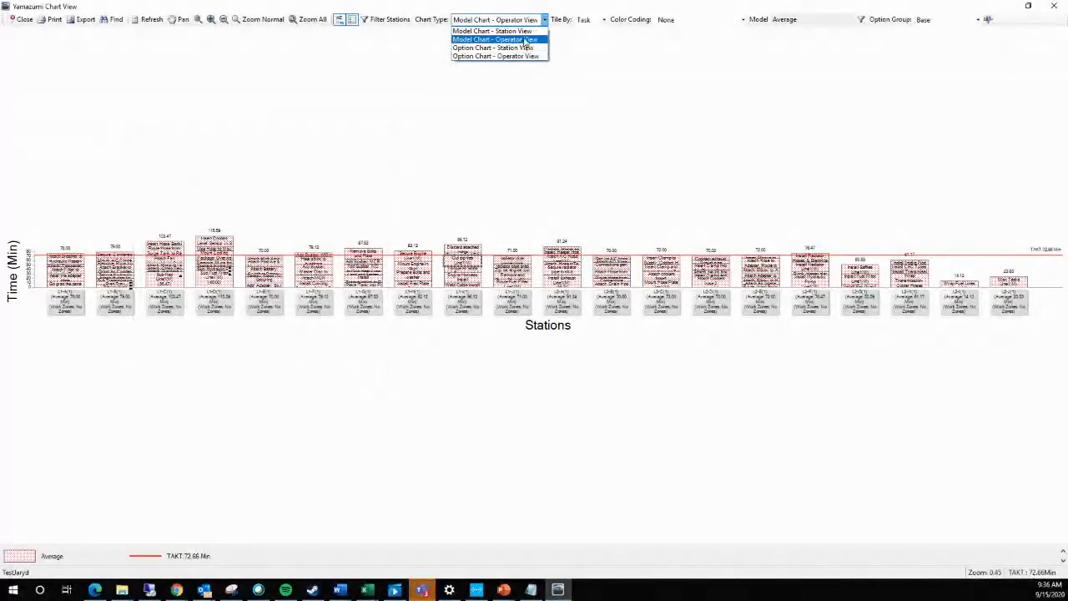
left_click(628, 77)
left_click(593, 21)
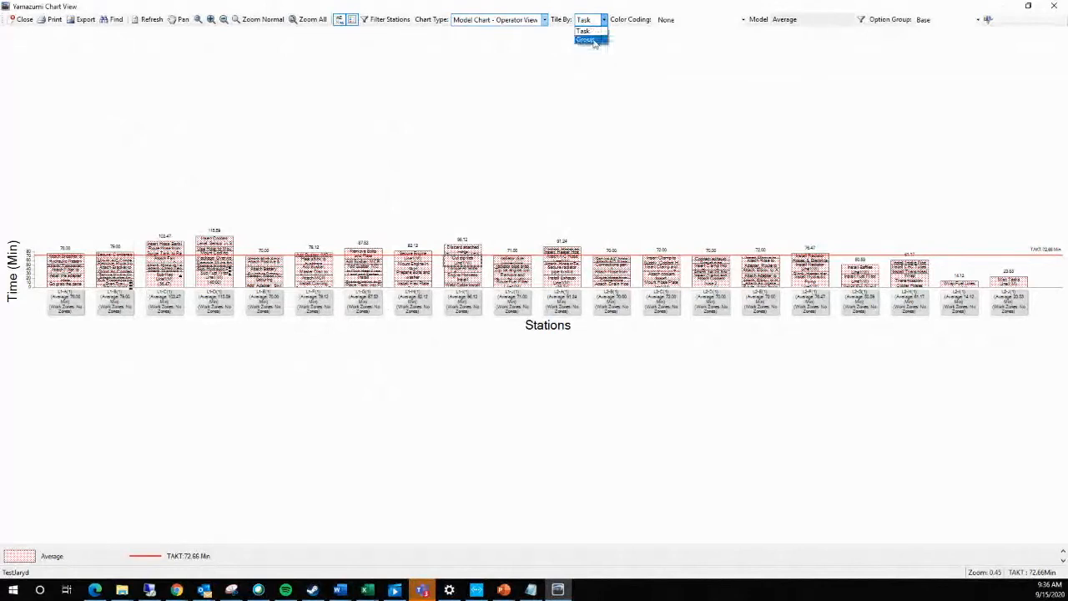
left_click(680, 33)
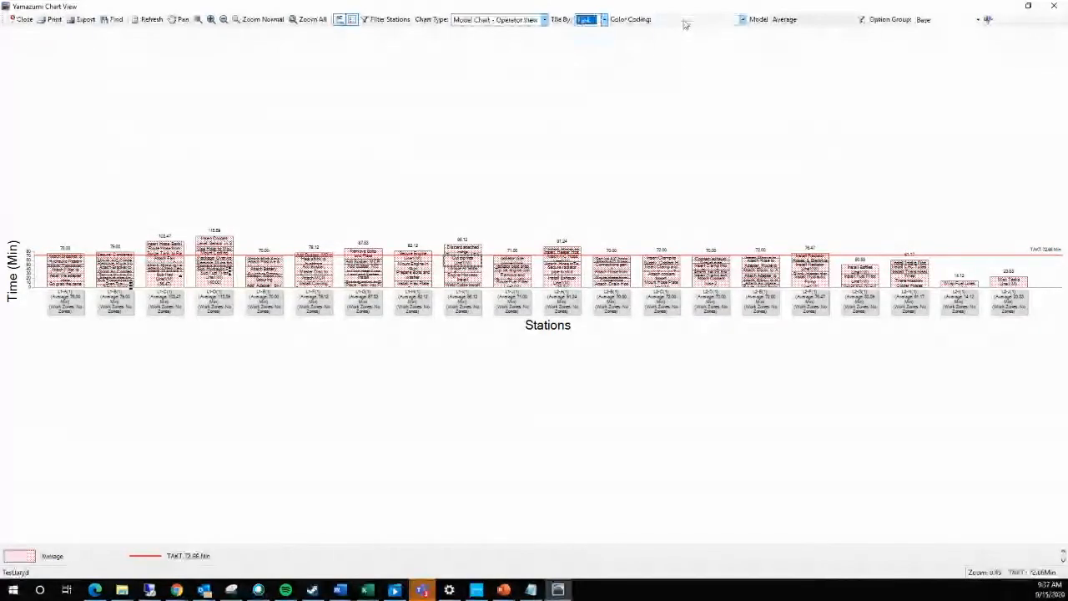
Color-code the chart by VA / NVA - Summary and reset the color coding to None
left_click(687, 23)
left_click(689, 40)
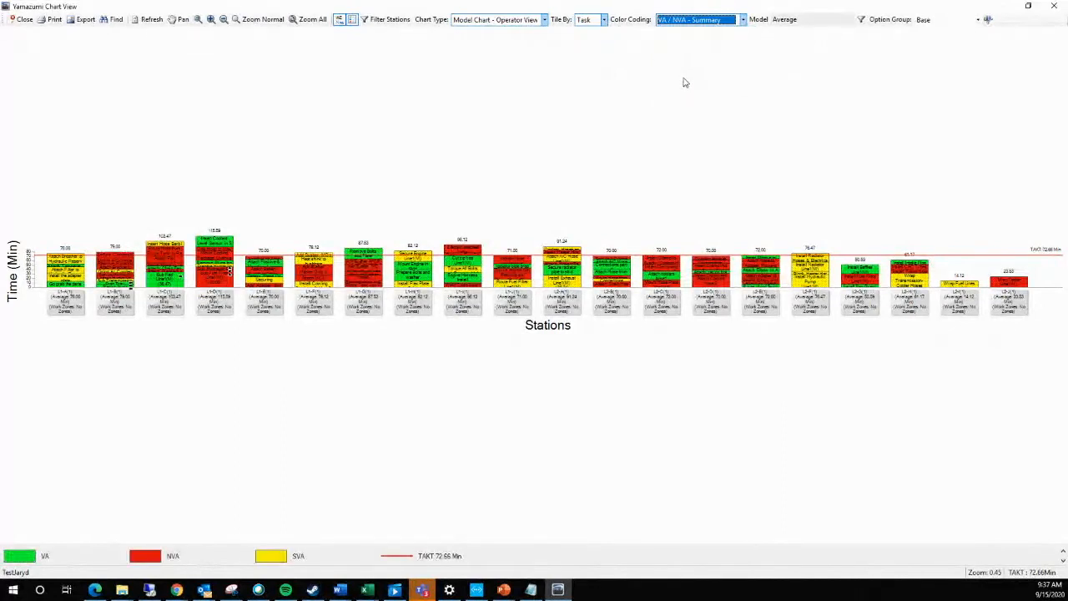
left_click(698, 19)
left_click(689, 33)
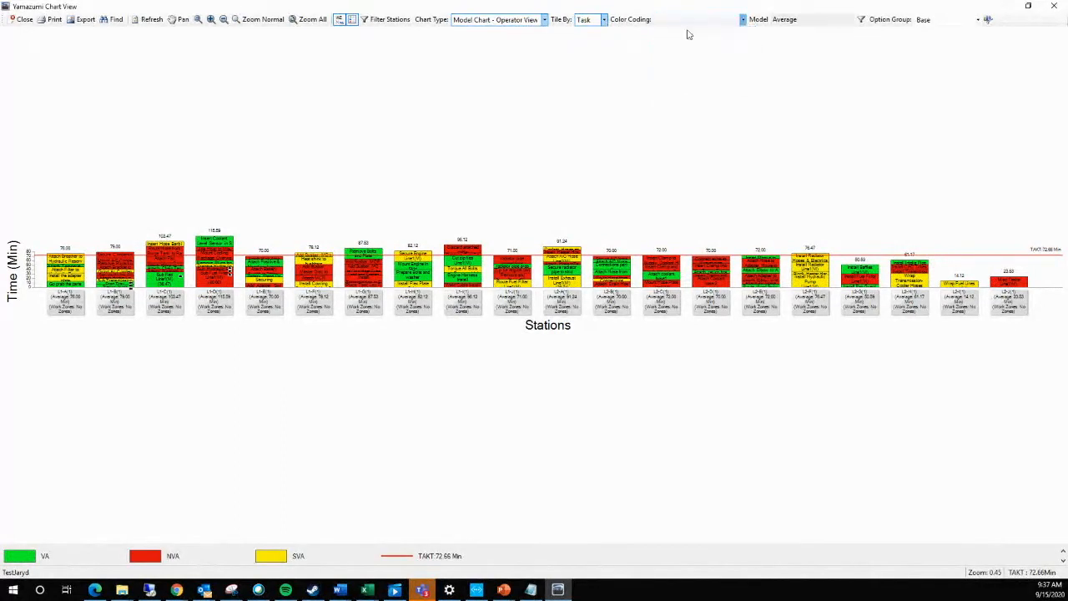
Add models T4FMY2019 and T4FMY2020 to the chart alongside Average
left_click(863, 22)
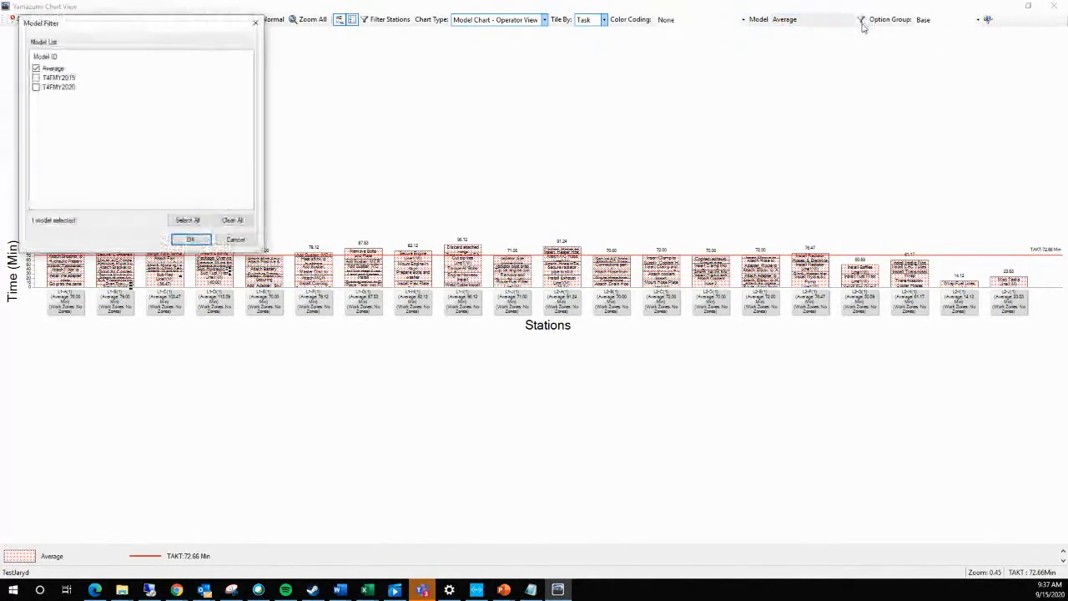
left_click(36, 78)
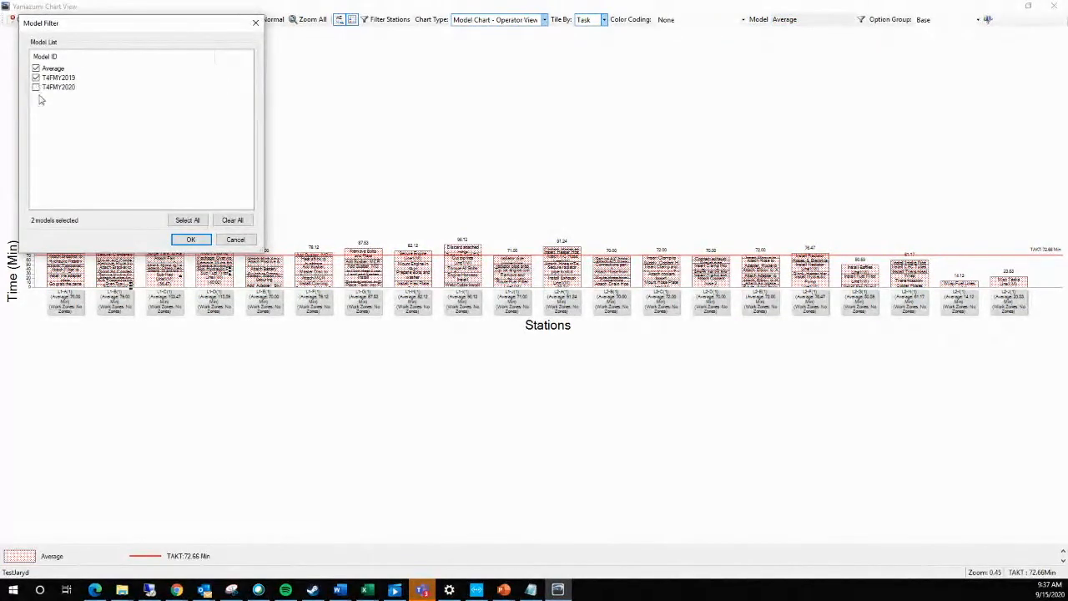
left_click(191, 240)
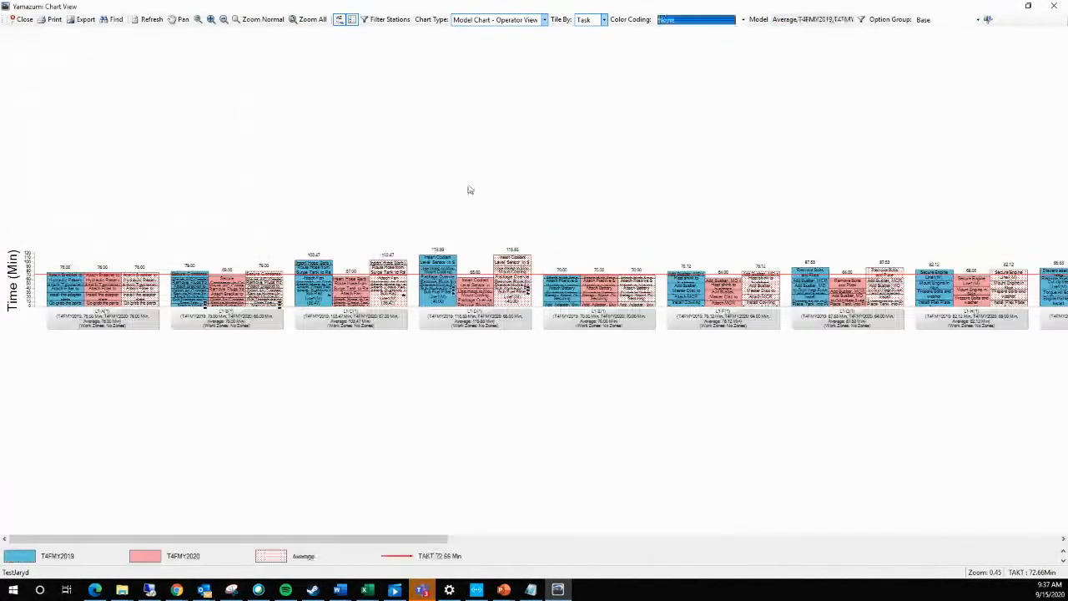
left_click_drag(410, 181, 465, 157)
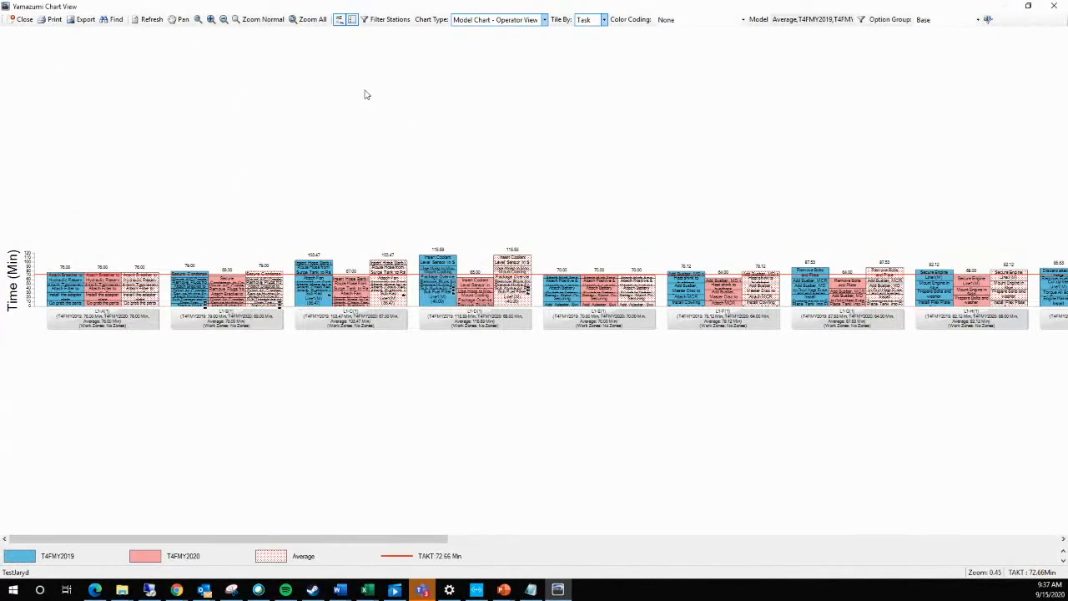
Examine the Cut zip ties task of station L1-I, including its models, work steps, resources and part consumption
left_click(179, 18)
scroll(593, 198, "down", 3)
scroll(723, 222, "up", 6)
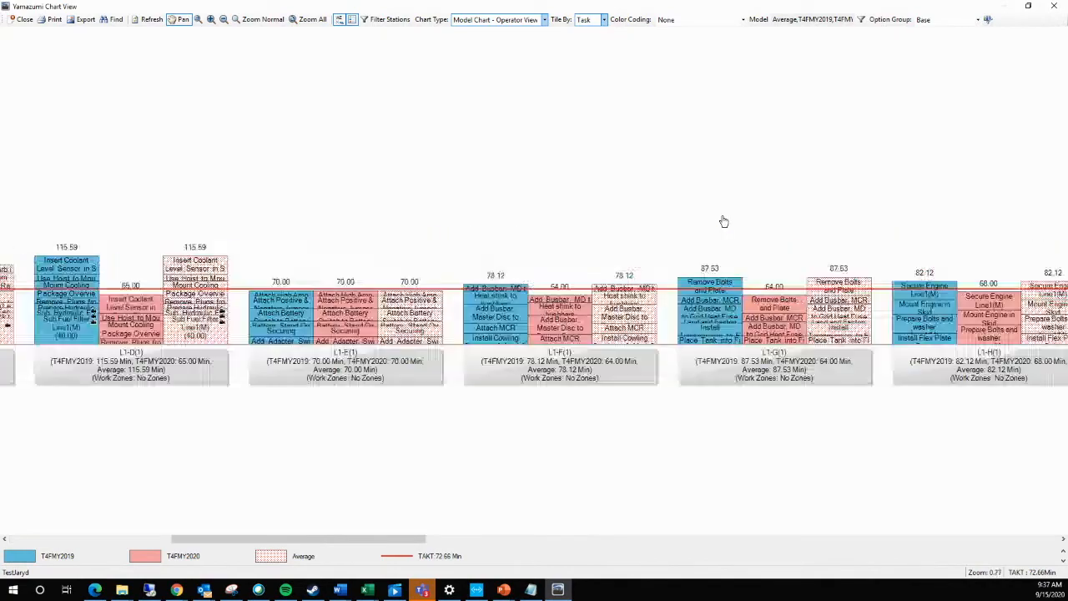
left_click_drag(801, 267, 541, 255)
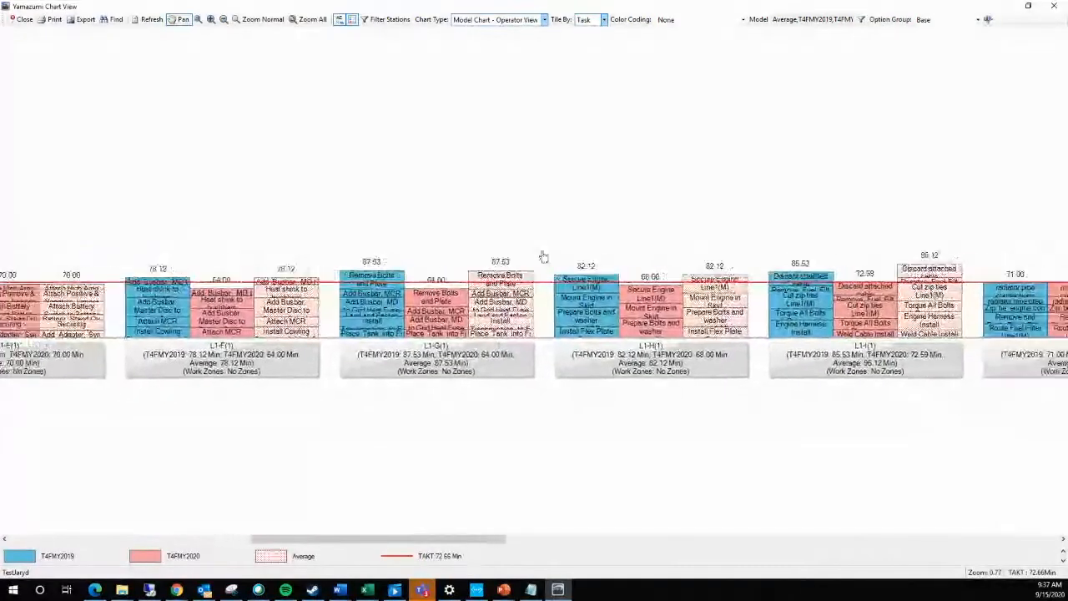
left_click_drag(840, 241, 446, 248)
left_click(179, 19)
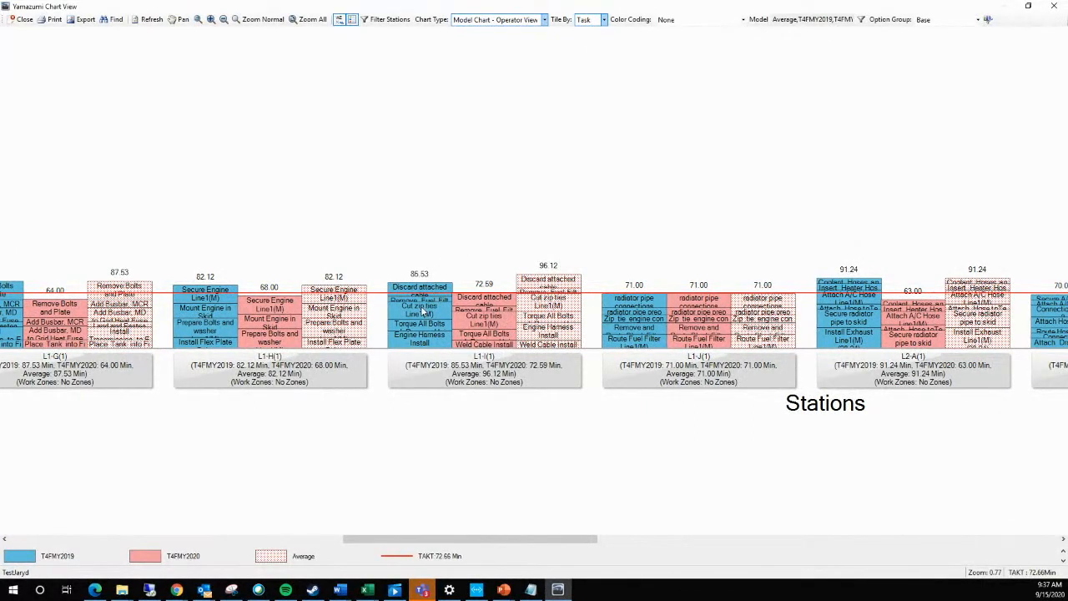
double_click(422, 312)
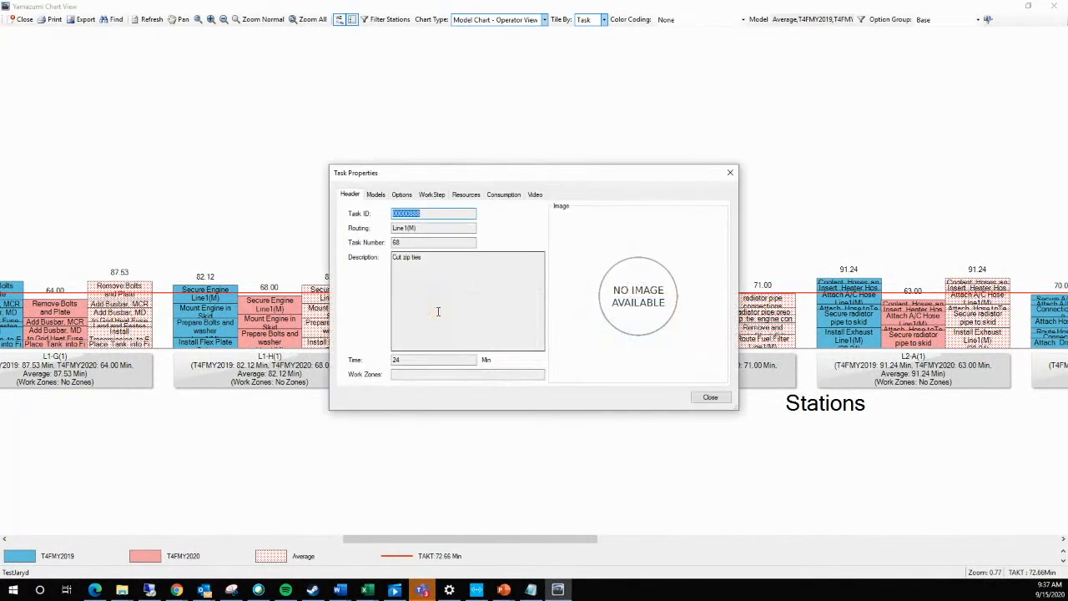
left_click(376, 194)
left_click(430, 195)
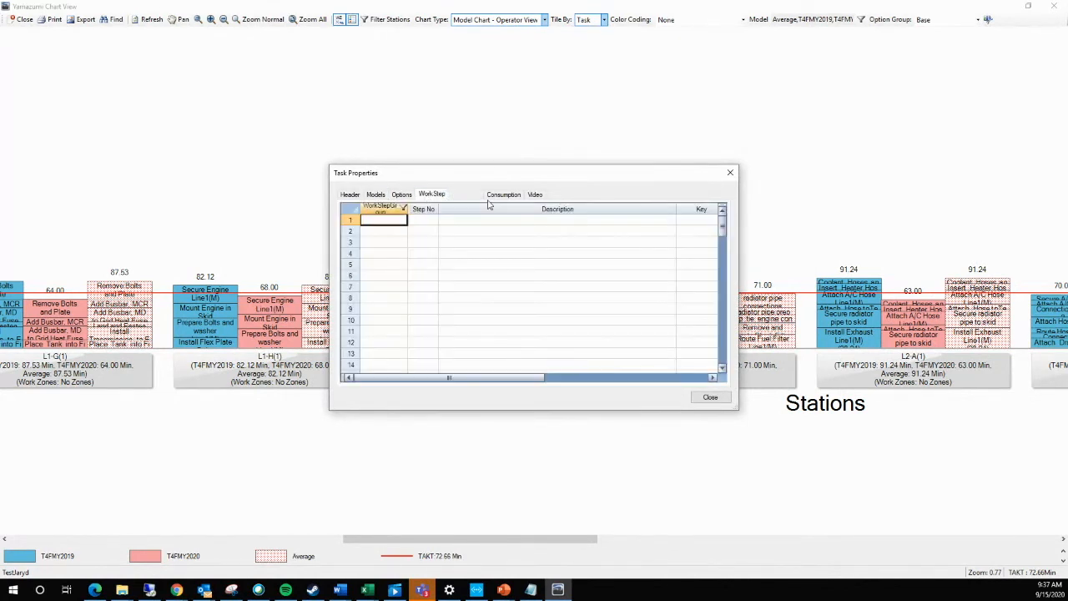
left_click(468, 195)
left_click(504, 196)
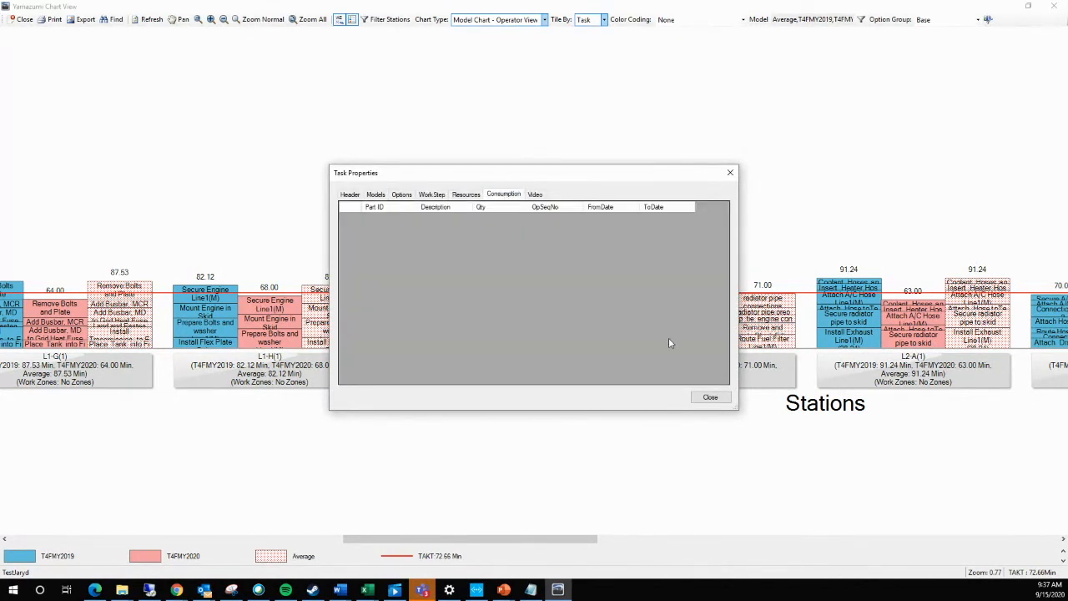
left_click(710, 398)
Examine the Attach Filter task of station L1-A, including its models, options, resources and part consumption
left_click_drag(476, 539, 141, 540)
double_click(104, 320)
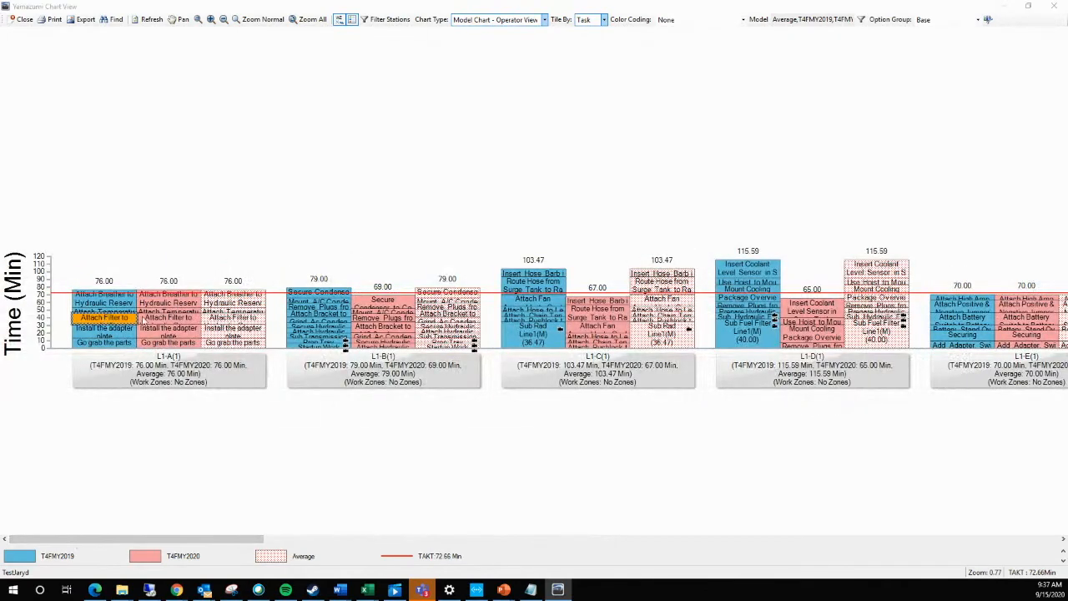
left_click(377, 194)
left_click(401, 196)
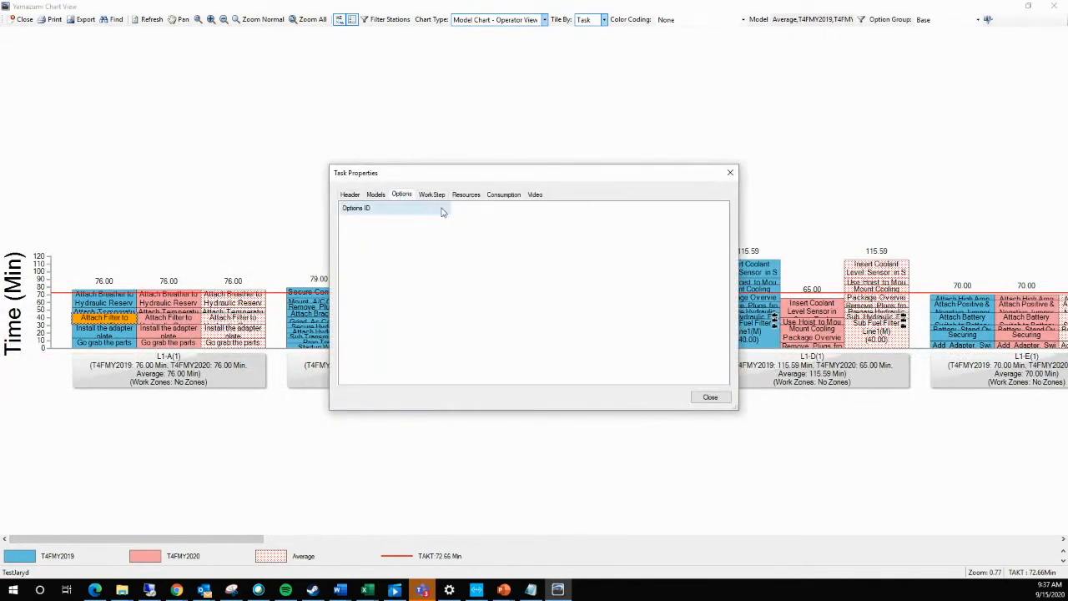
left_click(472, 196)
left_click(503, 195)
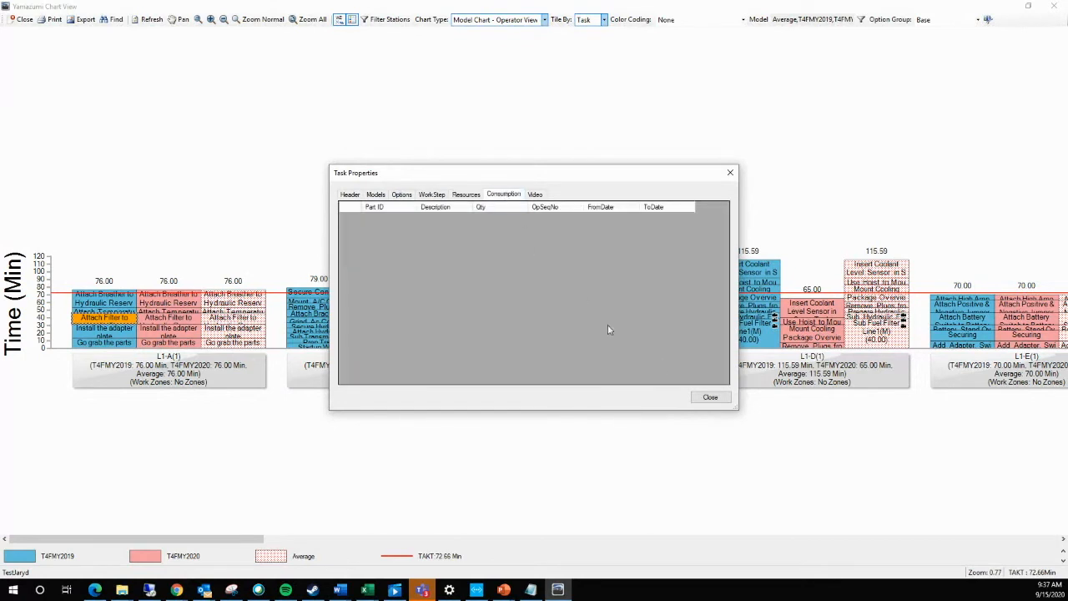
left_click(718, 398)
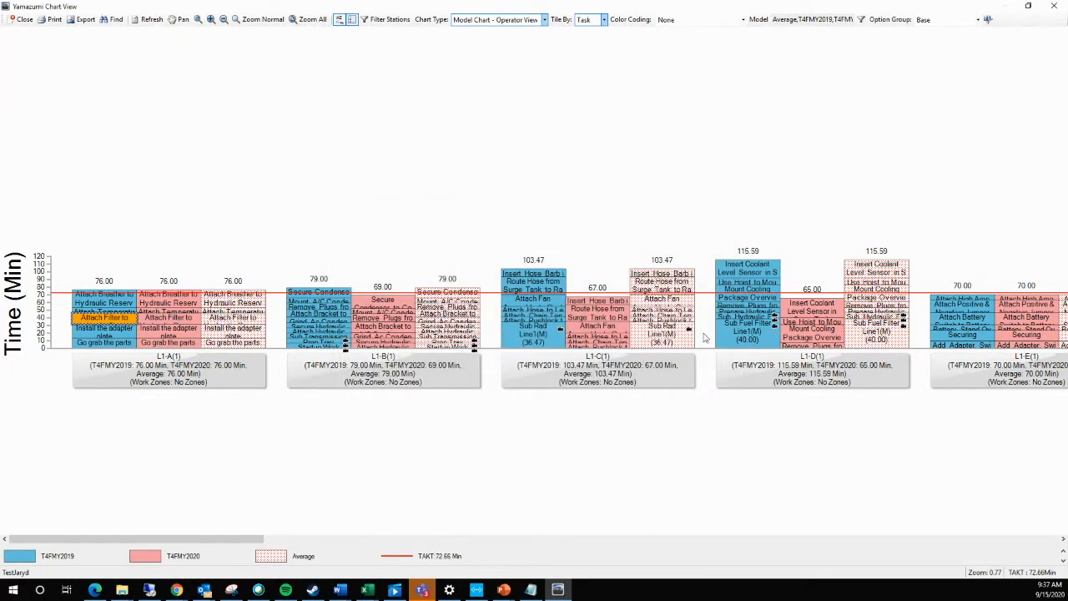
Examine the Sub Fuel Filter task of station L1-D, covering its part consumption, resources, options, models and header details
double_click(742, 336)
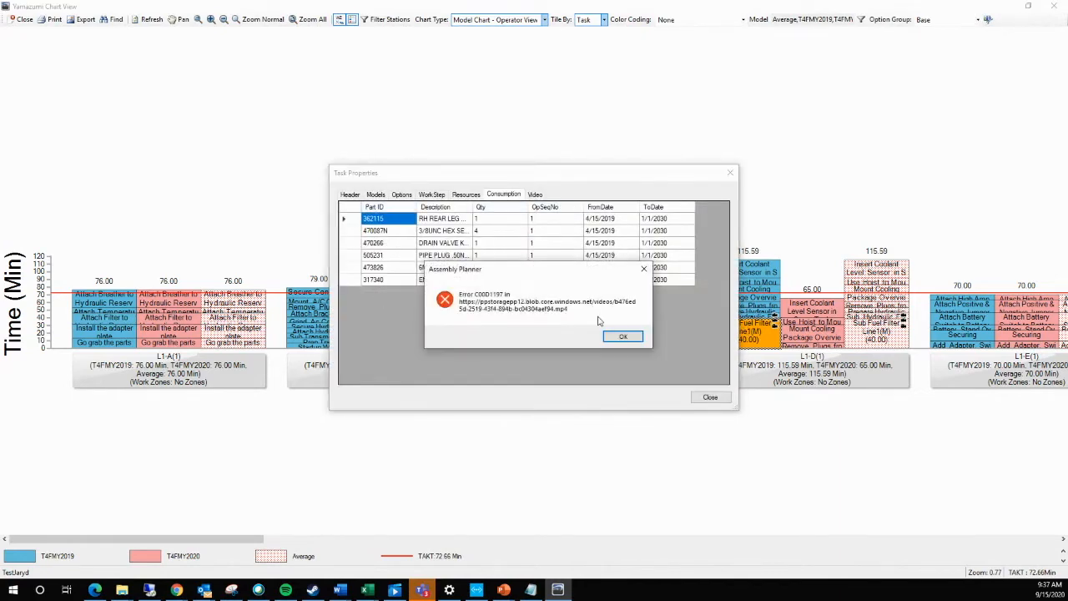
left_click(622, 336)
left_click(460, 192)
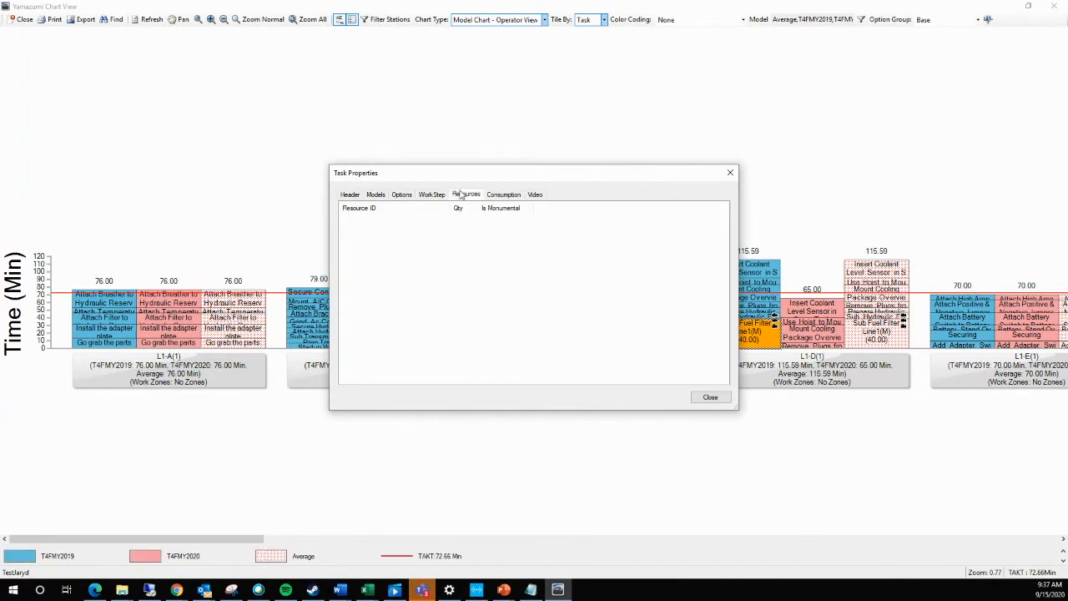
left_click(400, 196)
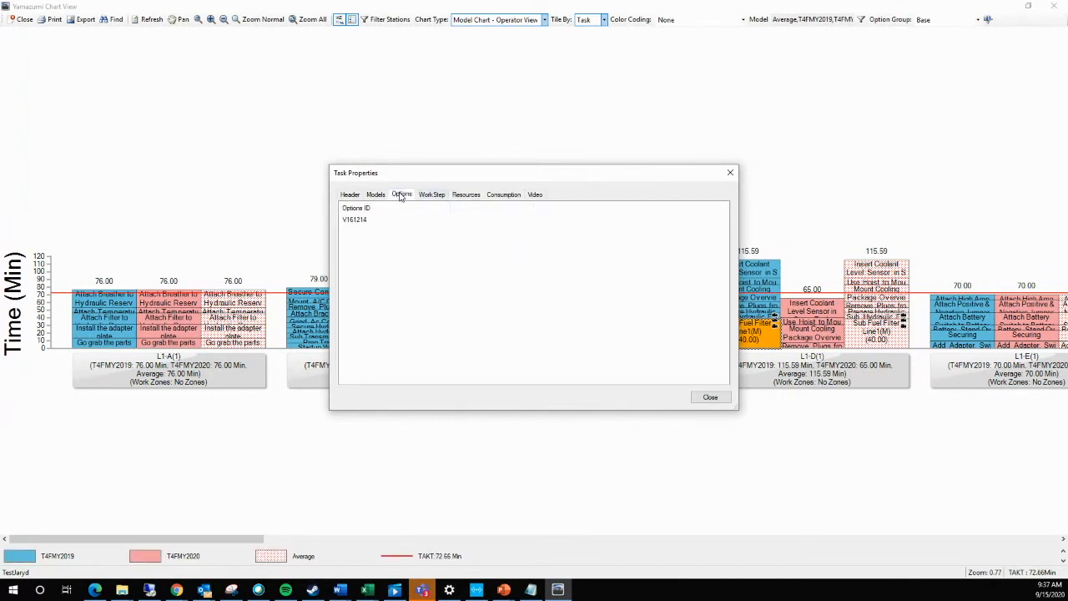
left_click(371, 222)
left_click(375, 195)
left_click(370, 223)
left_click(350, 194)
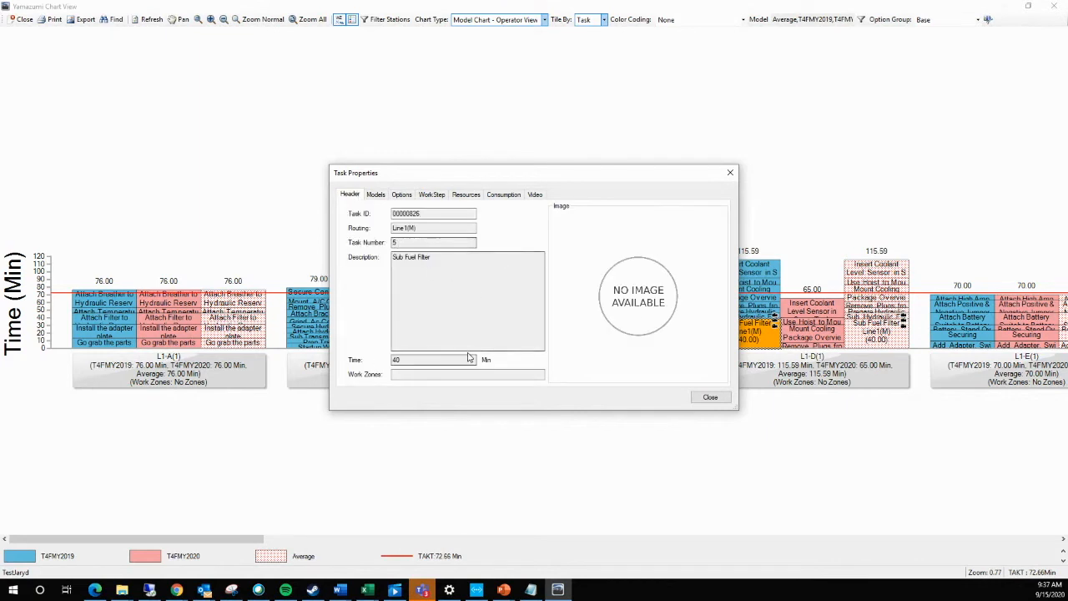
left_click(711, 397)
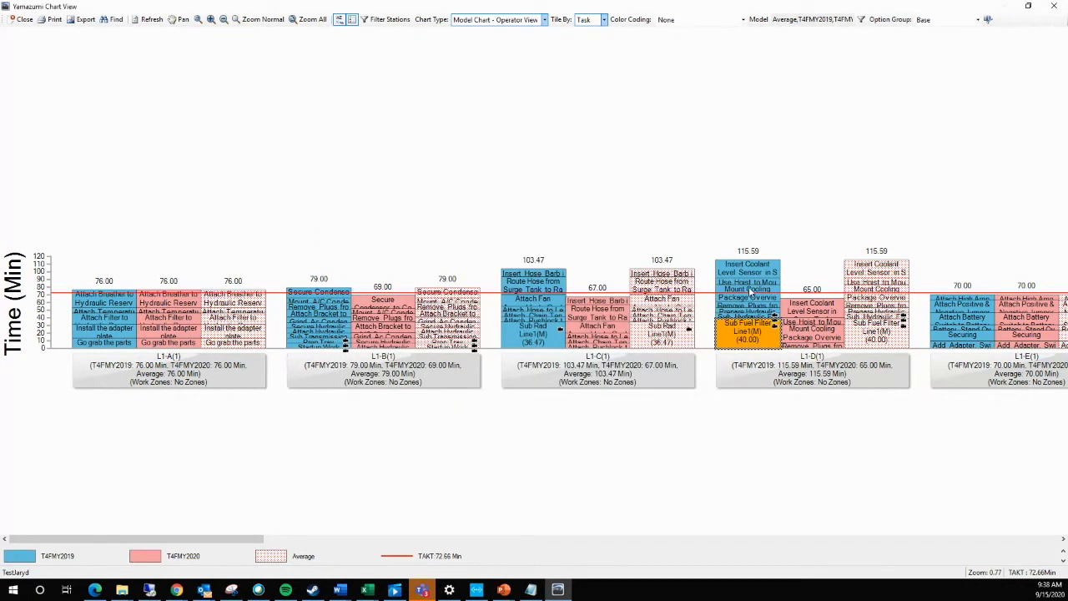
Check the part consumption of the Prepare Hydraulic task in station L1-D
double_click(742, 309)
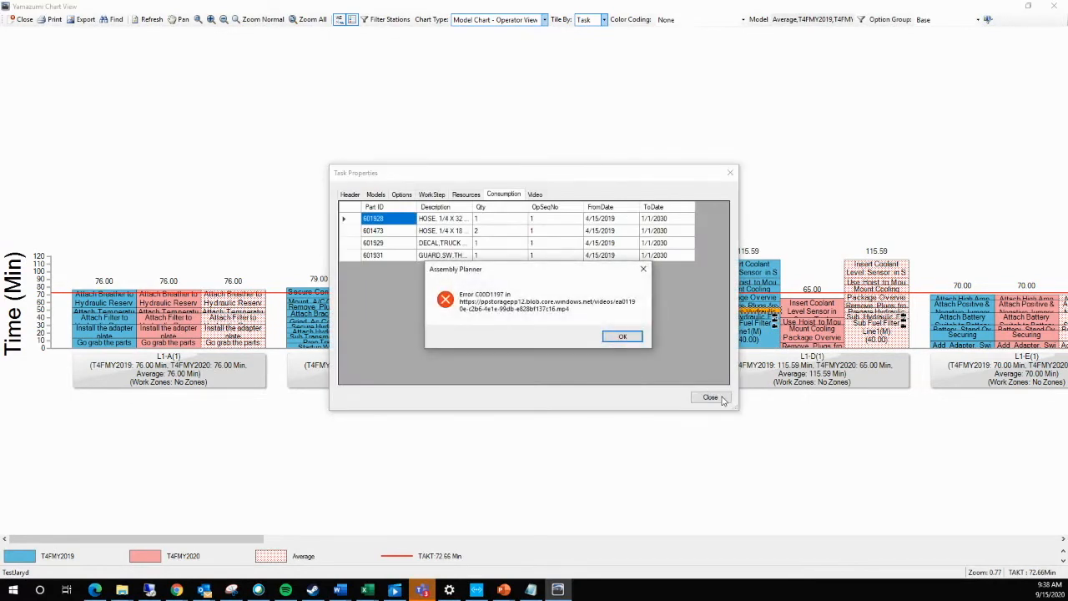
left_click(623, 337)
left_click(710, 398)
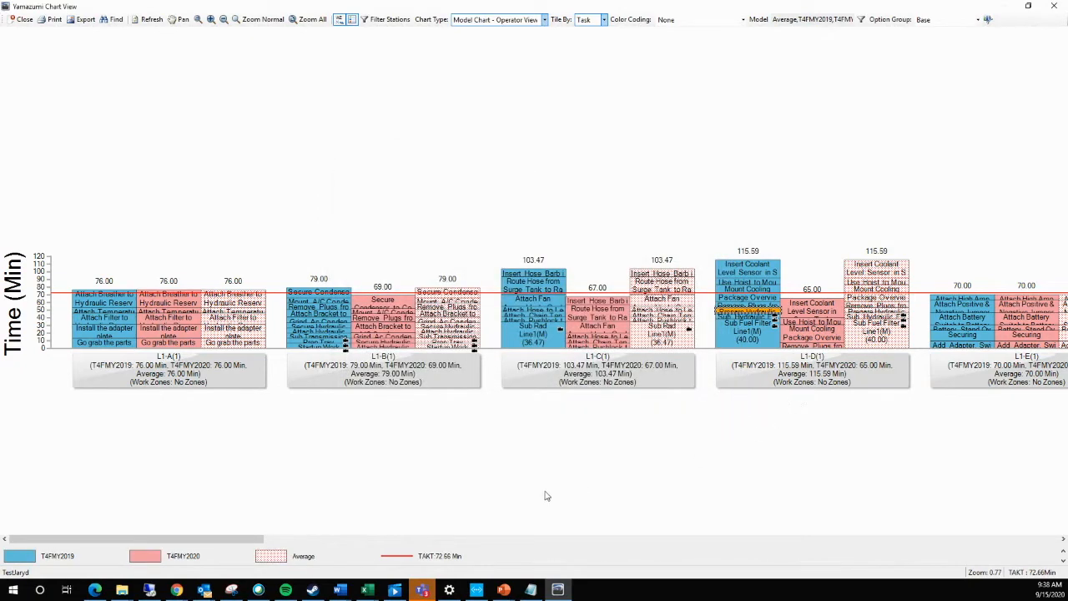
Reassign the Wrap Transmission-Cooler Hoses task from station L2-H to station L2-I in the chart
mouse_move(211, 535)
left_mouse_down()
mouse_move(706, 484)
mouse_move(982, 475)
mouse_move(993, 468)
mouse_move(960, 394)
left_mouse_up()
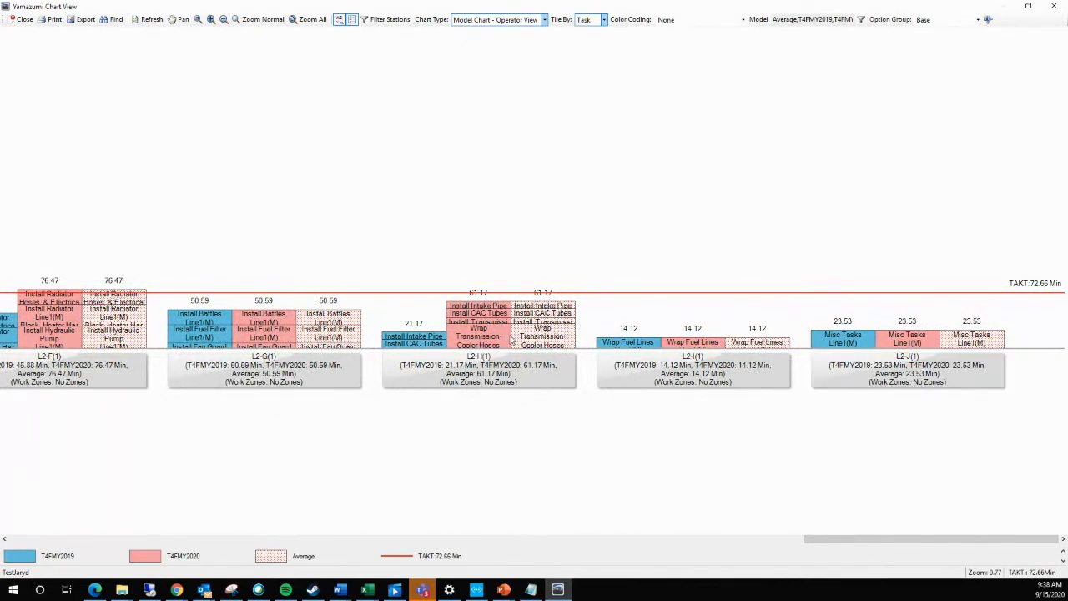
left_click(486, 339)
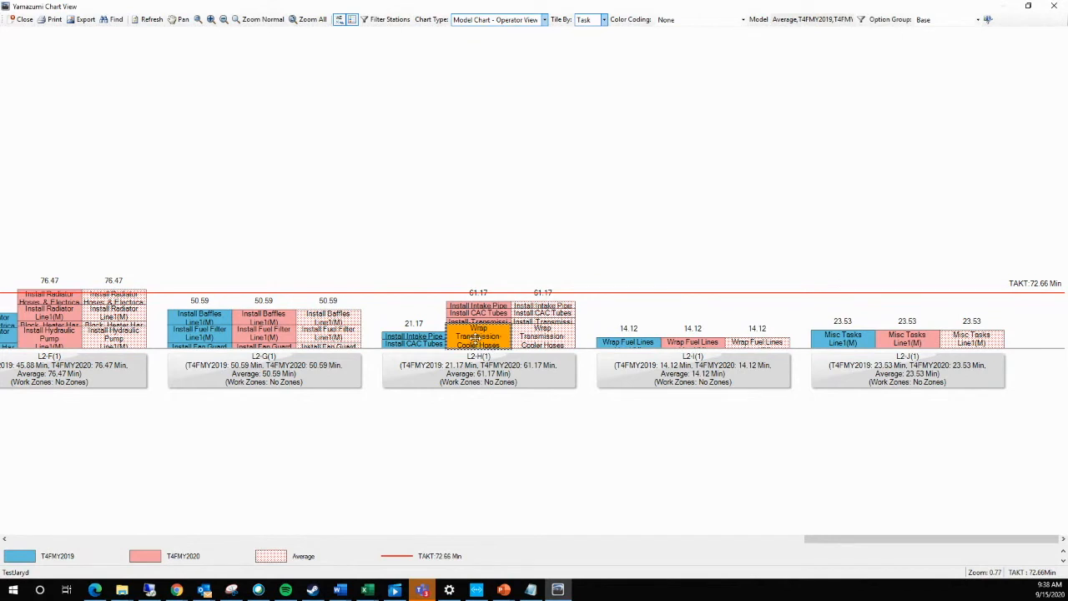
left_click_drag(477, 338, 695, 328)
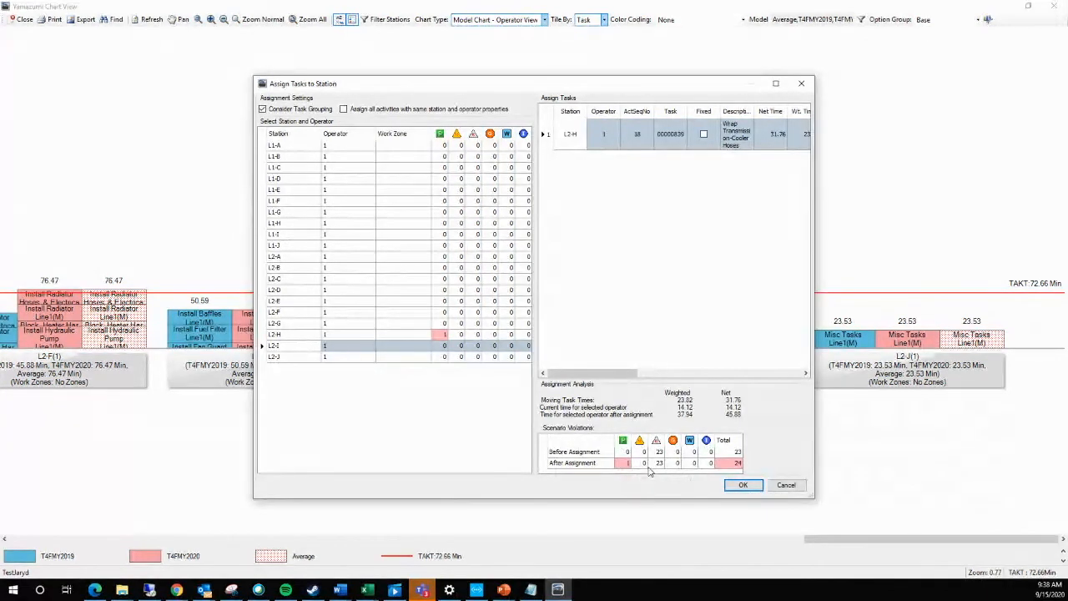
left_click(742, 487)
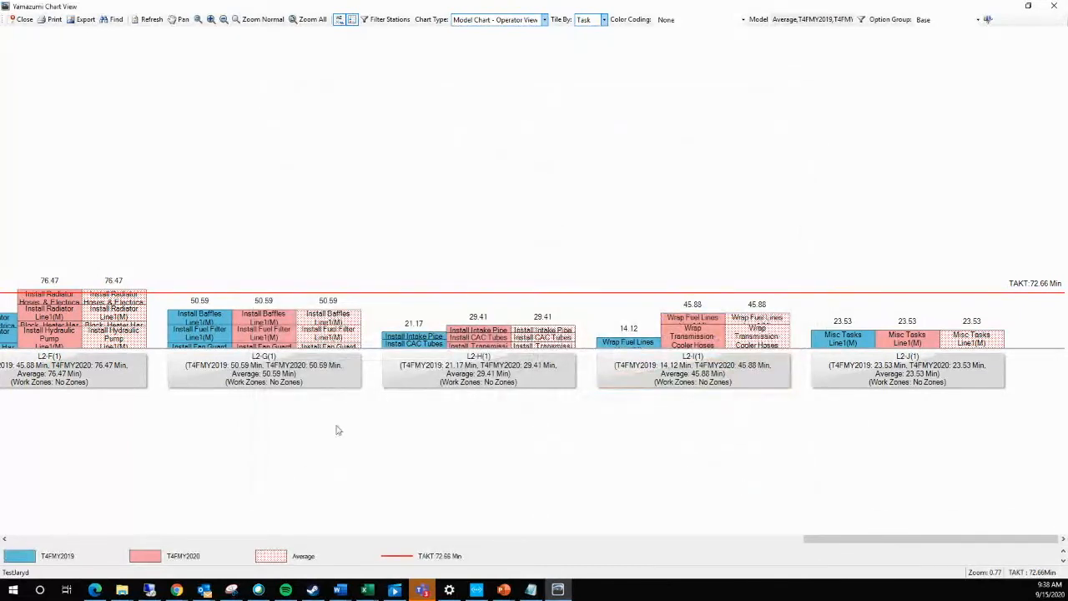
Reassign the Install Radiator Hoses & Electrical task from station L2-F to station L2-J in the chart
left_click_drag(821, 538, 737, 541)
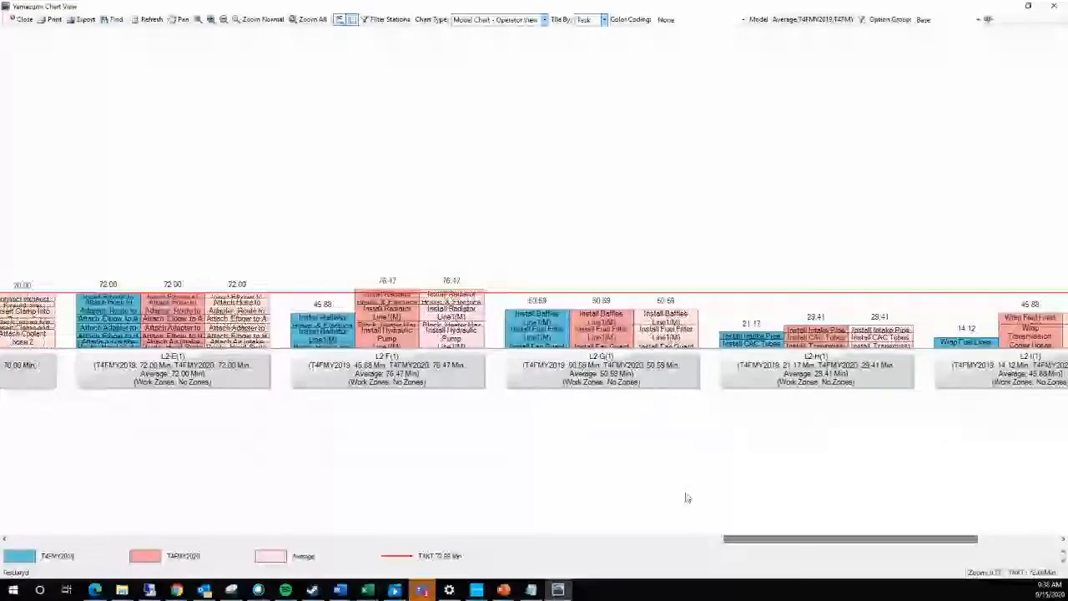
left_click(387, 298)
left_click_drag(781, 539, 850, 536)
left_click_drag(125, 297, 989, 316)
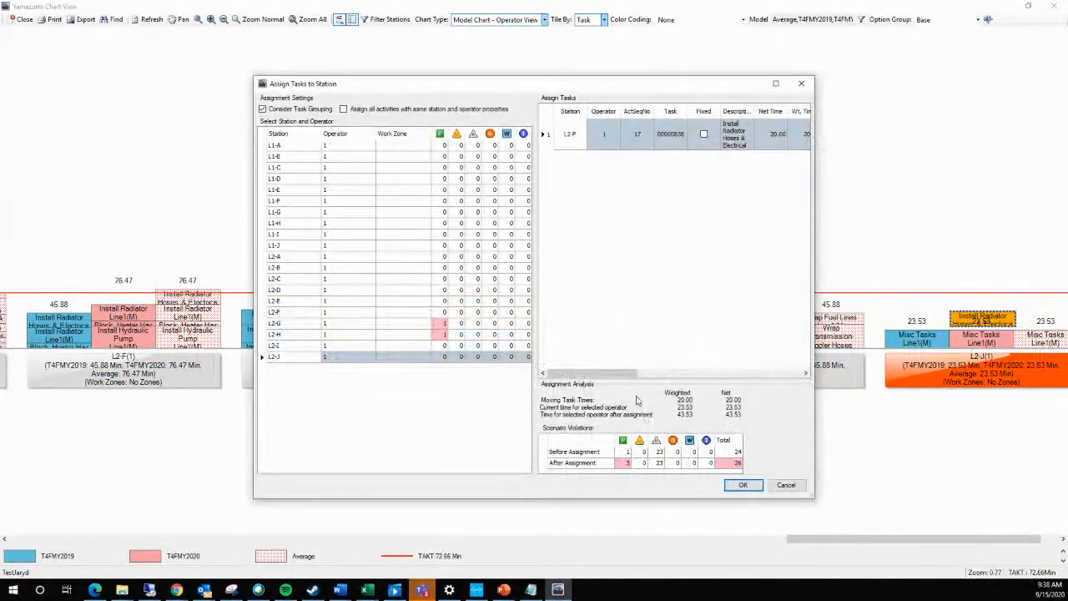
left_click(739, 485)
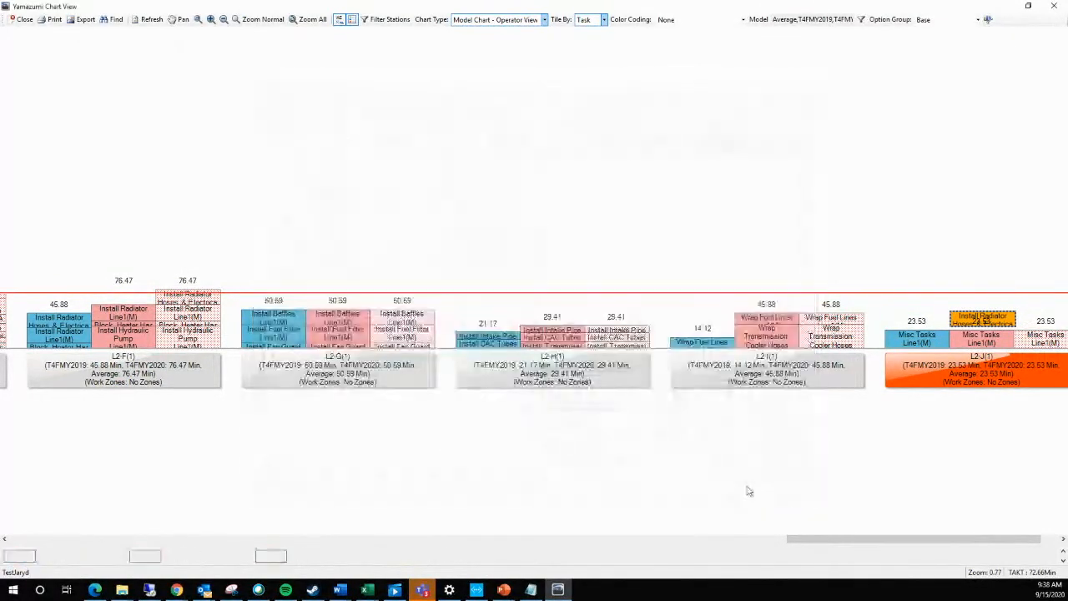
Look over the Line 1 and Line 2 station loads in the Yamazumi chart, and close the chart
left_click_drag(824, 543, 208, 506)
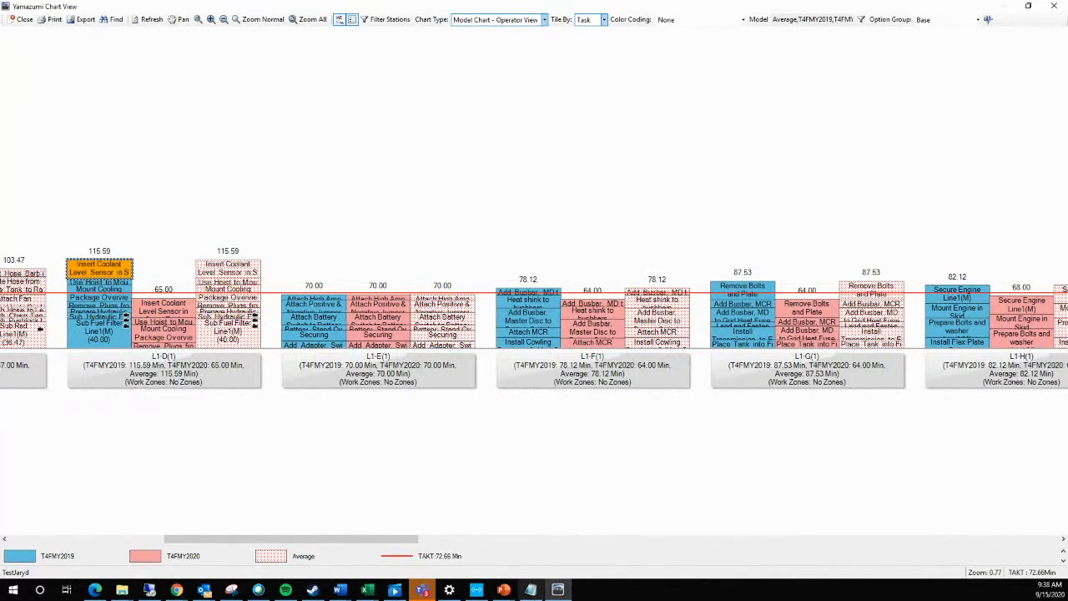
left_click_drag(417, 544, 867, 496)
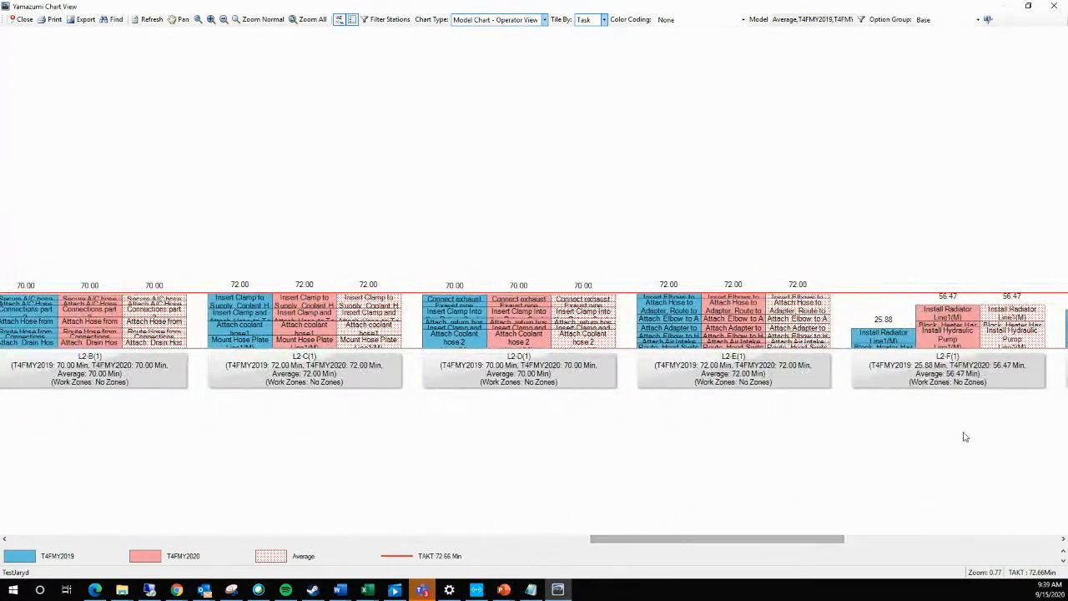
left_click(1054, 6)
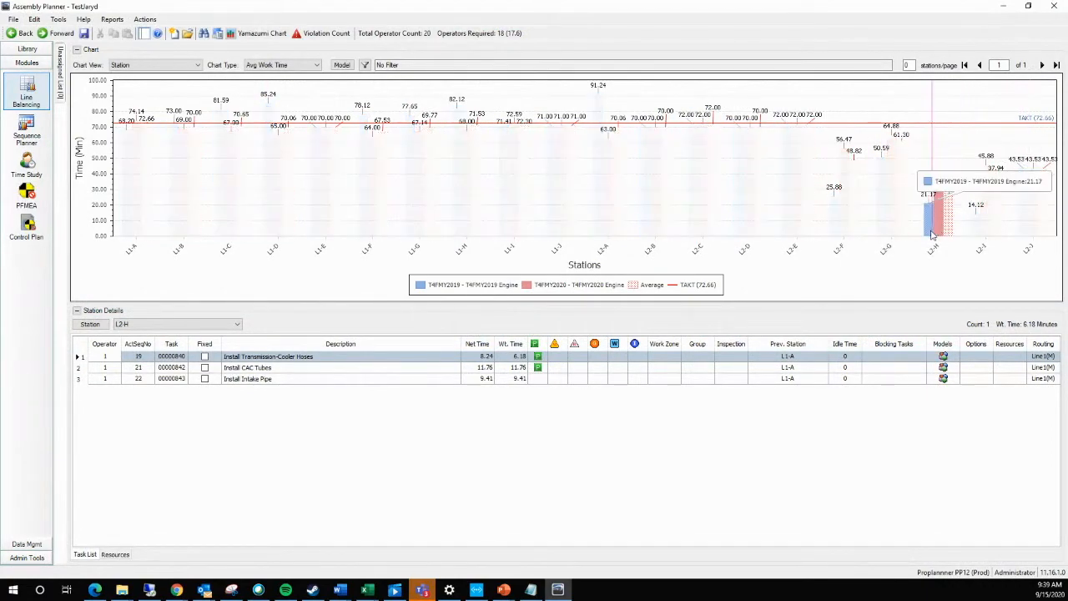
Reassign the Wrap Transmission-Cooler Hoses and Wrap Fuel Lines tasks from station L2-I to station L2-H
left_click(629, 449)
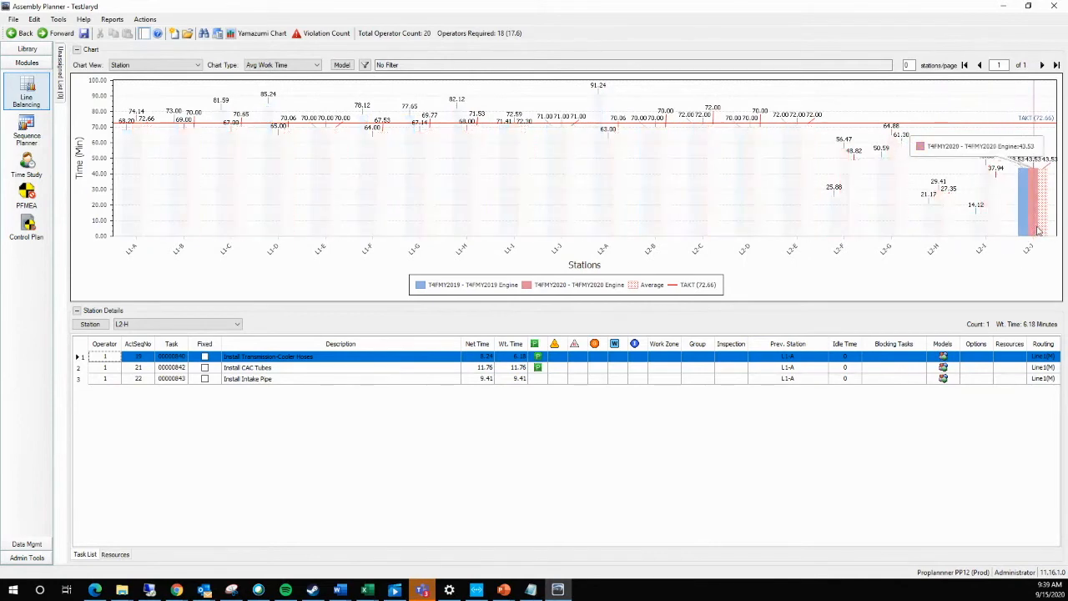
left_click(995, 225)
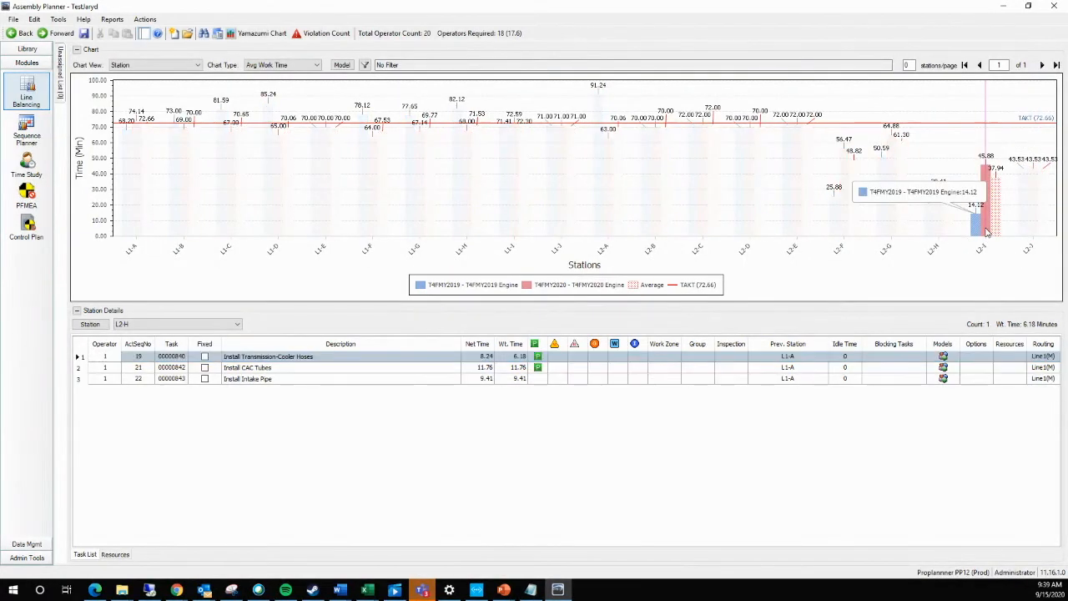
left_click(175, 357)
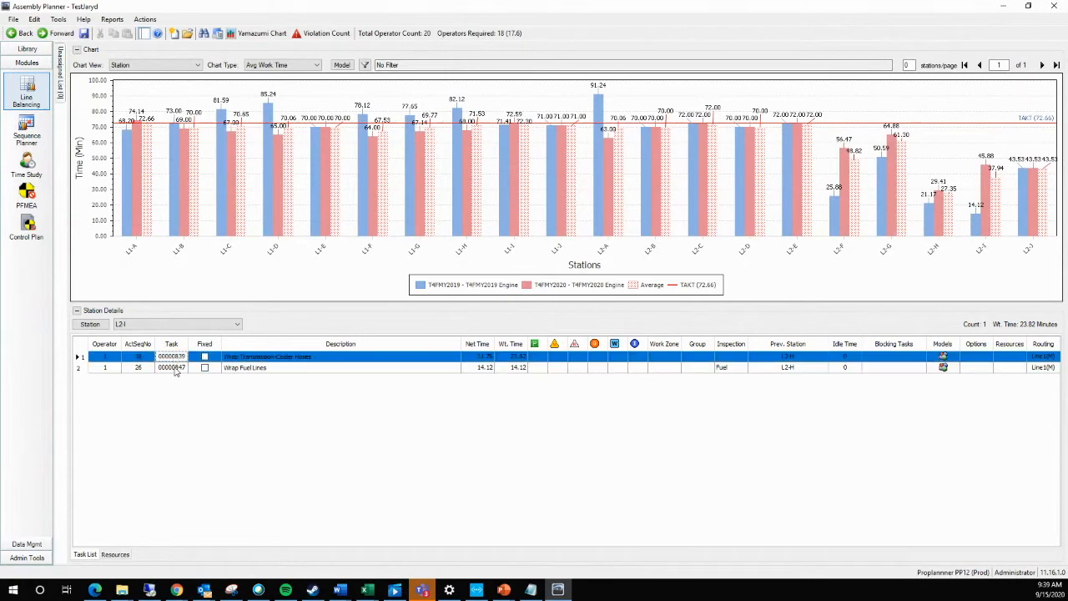
left_click(177, 371, "shift")
left_click(378, 368)
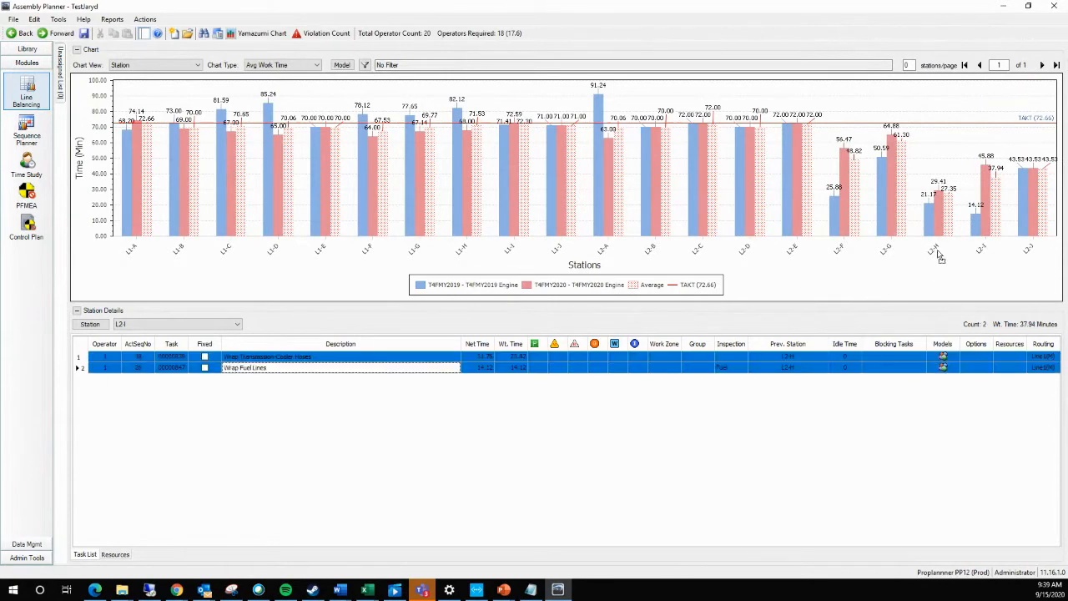
left_click_drag(935, 246, 934, 248)
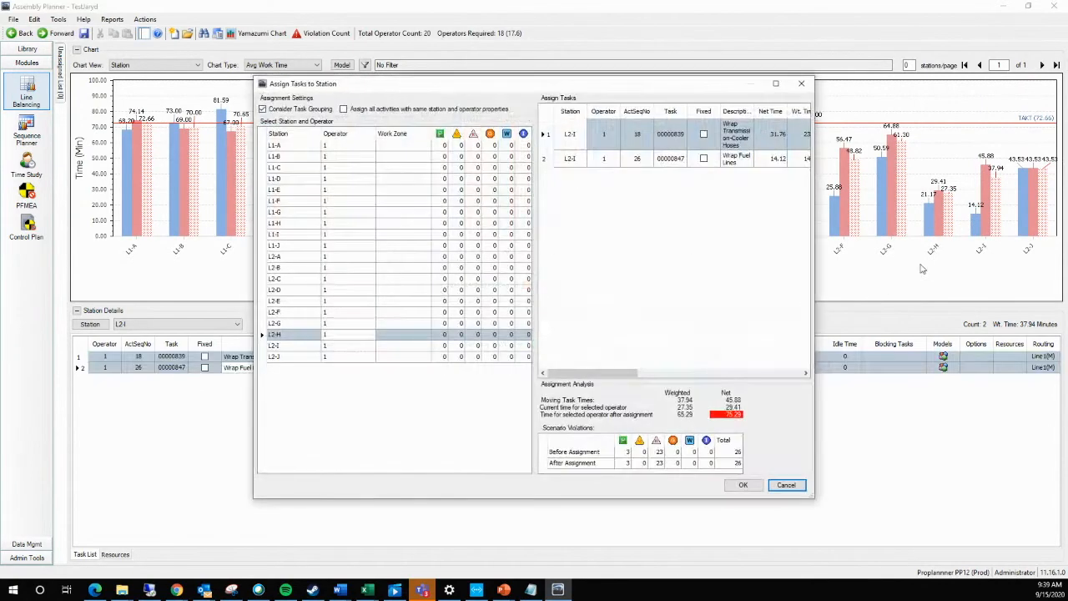
left_click(742, 484)
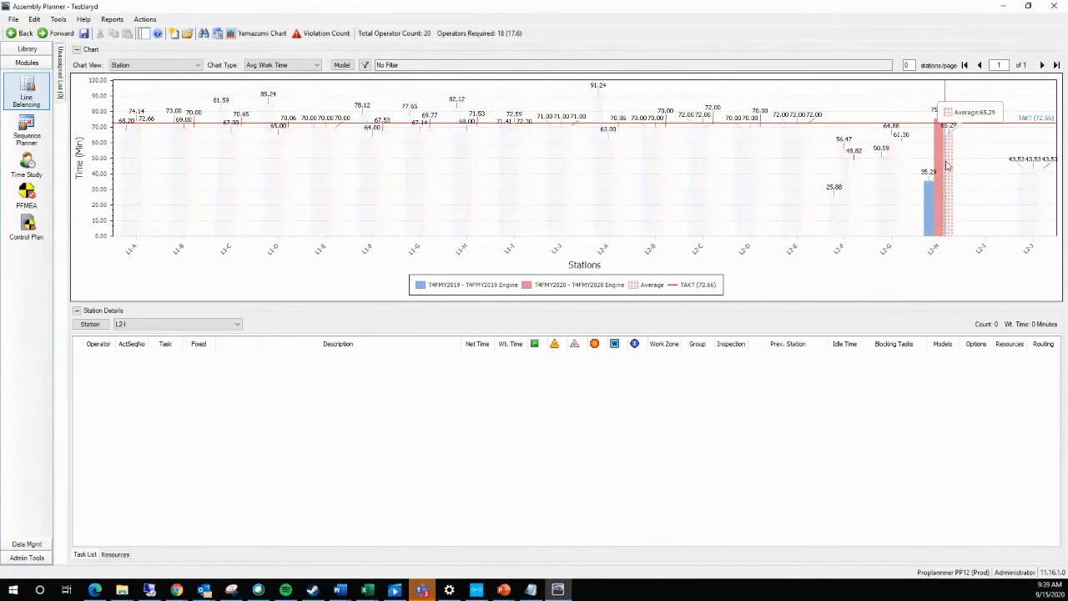
Reassign the Install Transmission-Cooler Hoses task from station L2-H to station L2-F
left_click(934, 214)
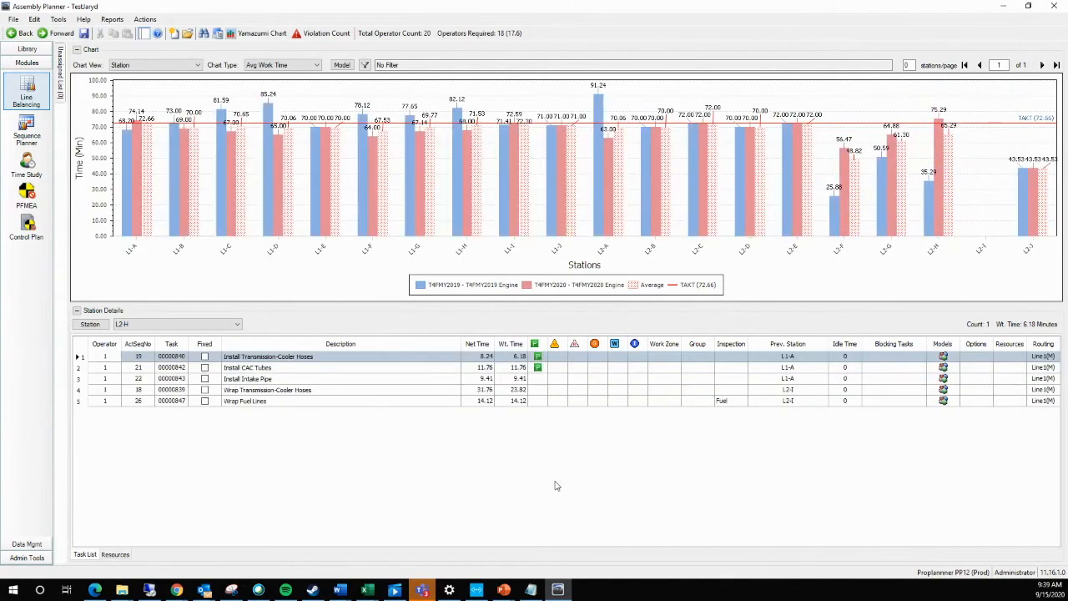
left_click(415, 361)
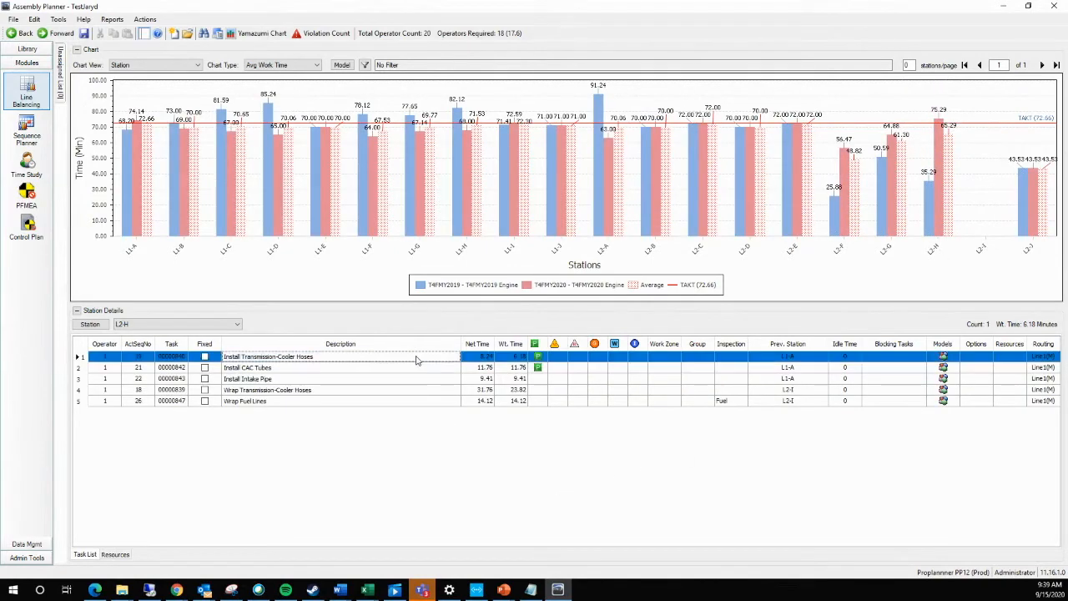
left_click_drag(454, 348, 851, 262)
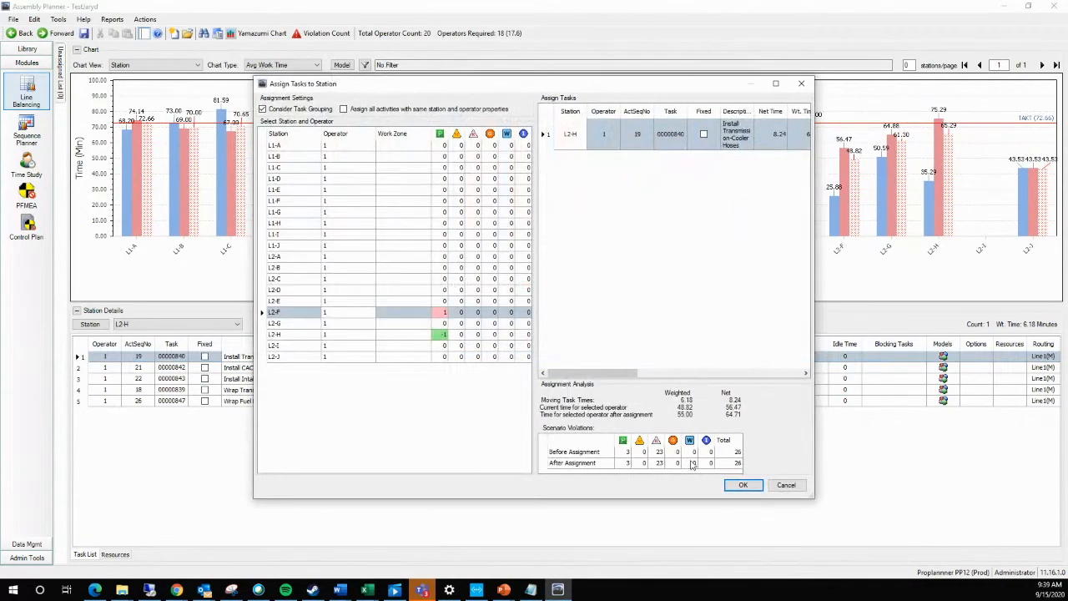
left_click(743, 485)
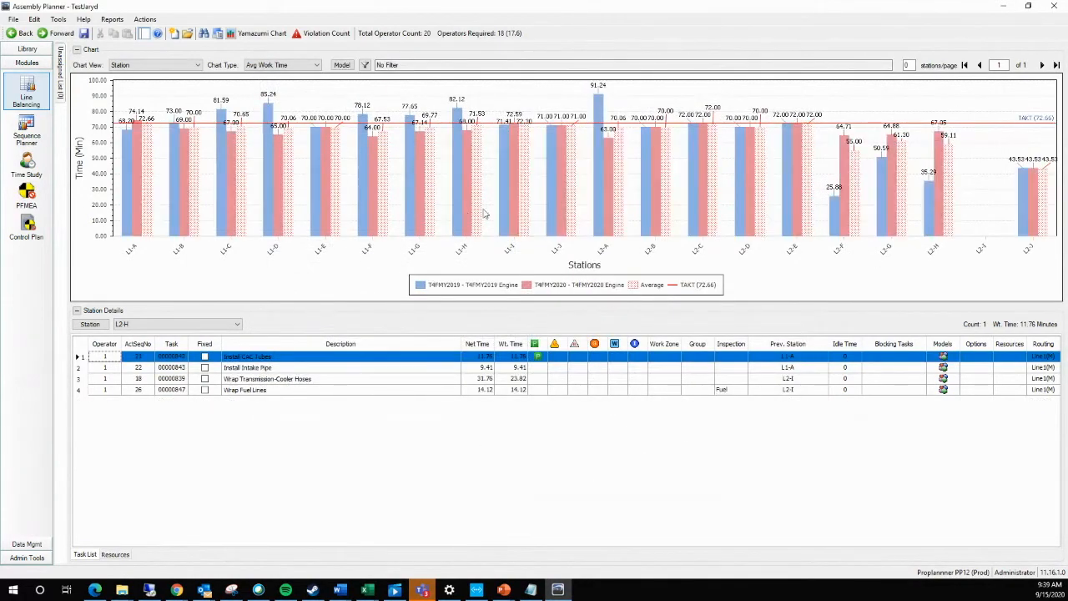
Save the changes to the line balancing scenario
left_click(34, 19)
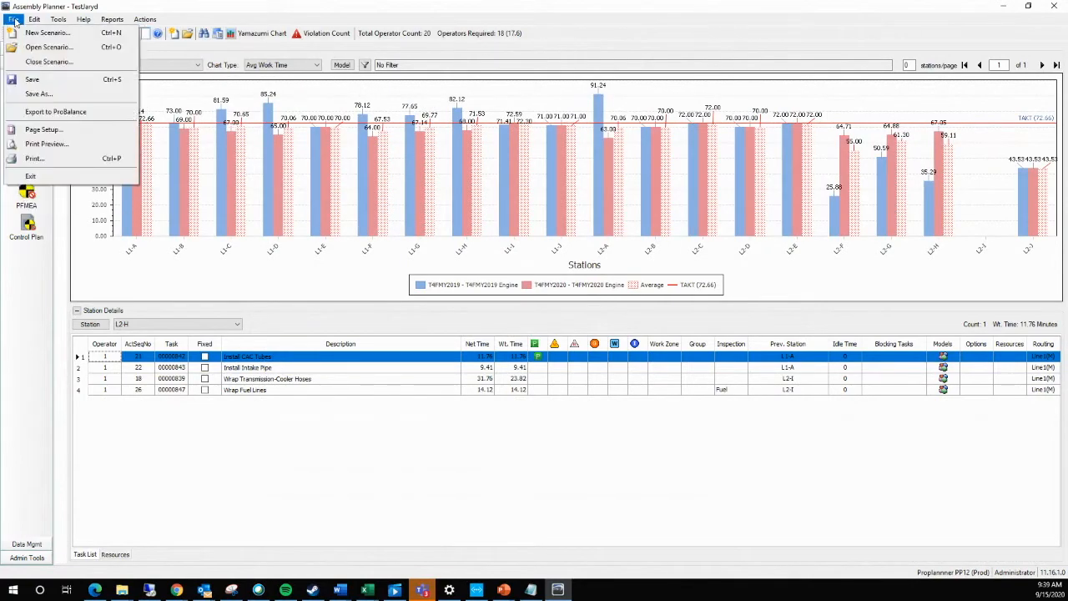
left_click(42, 79)
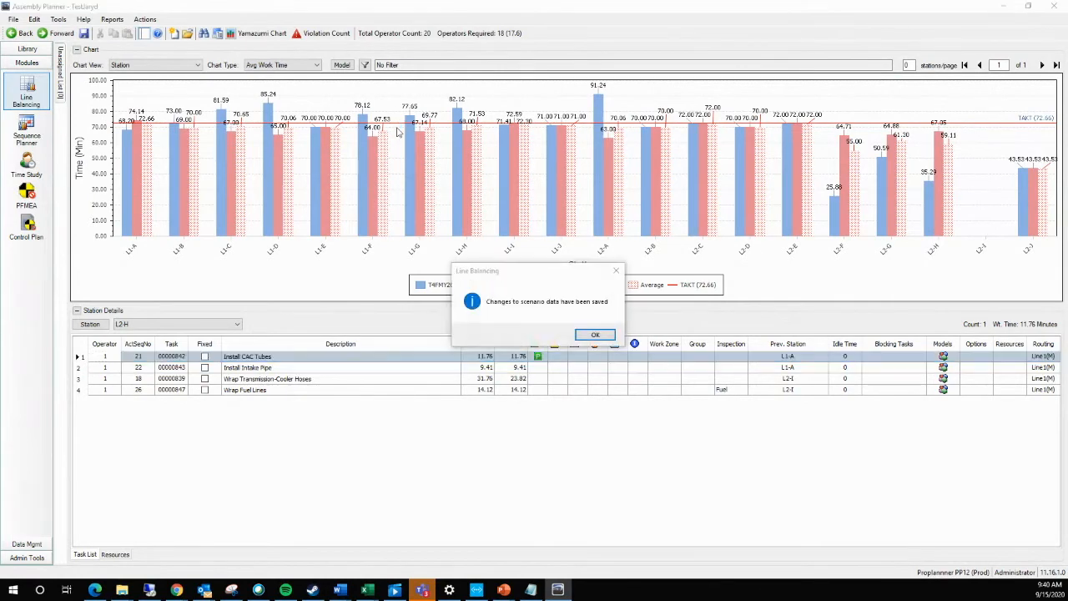
left_click(595, 333)
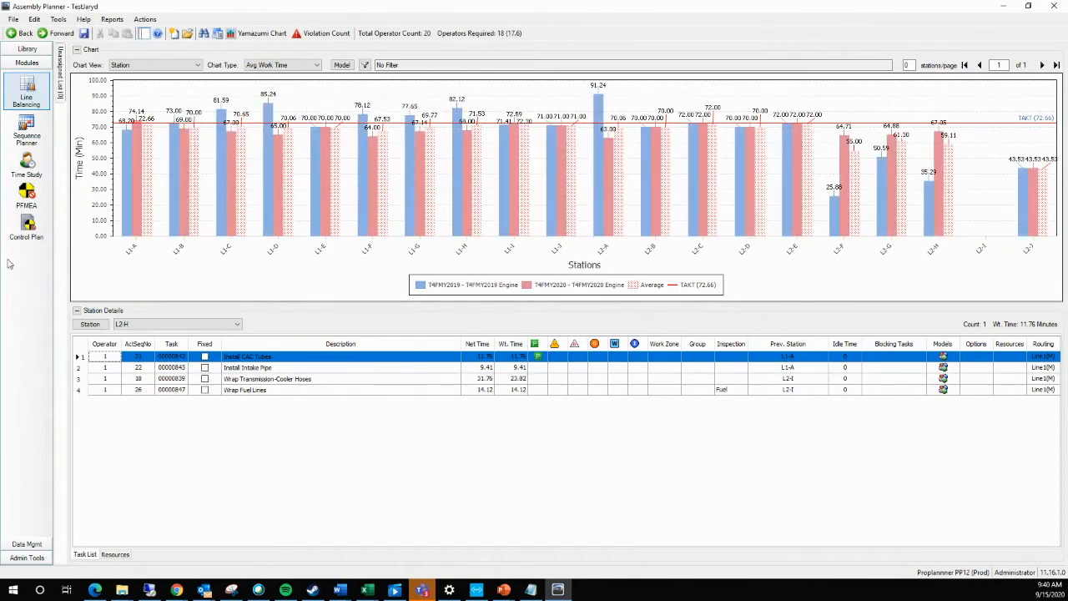
Load the just-saved test scenario from the 2020 in process folder into Scenario Publishing
left_click(38, 546)
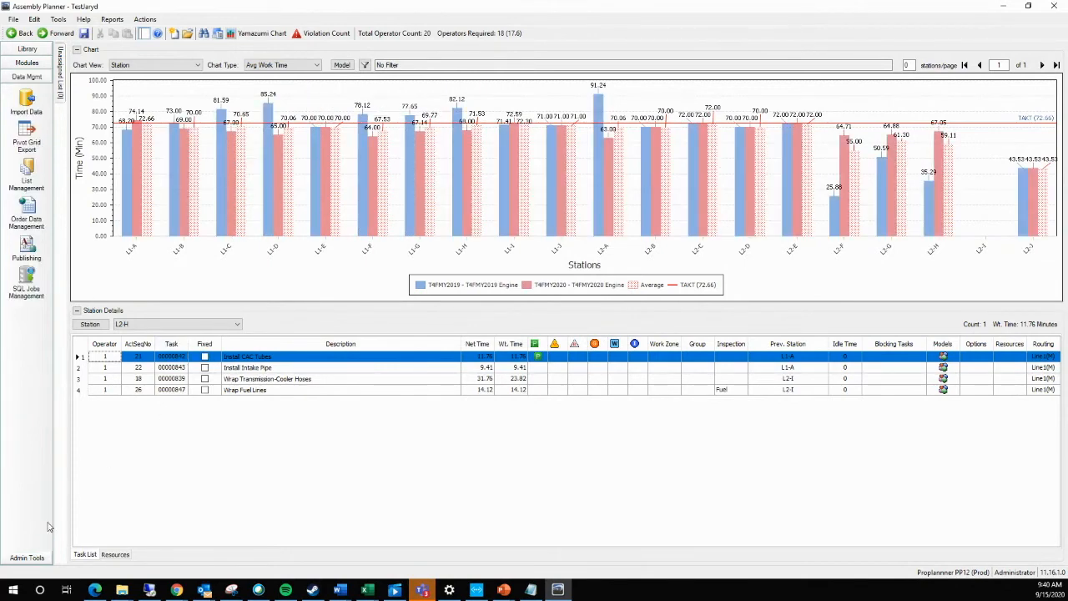
left_click(28, 251)
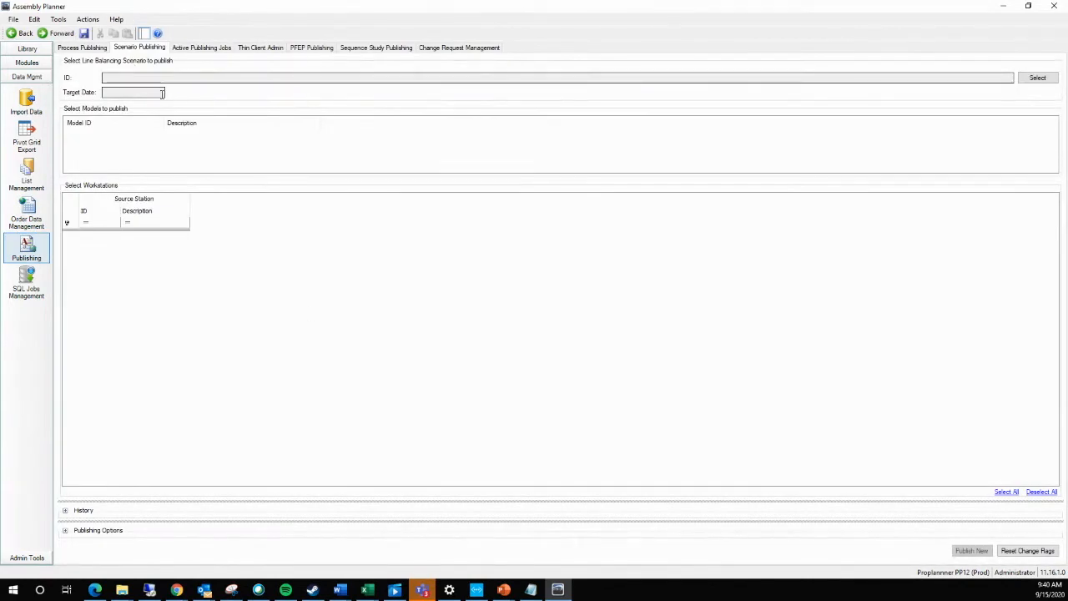
left_click(1038, 78)
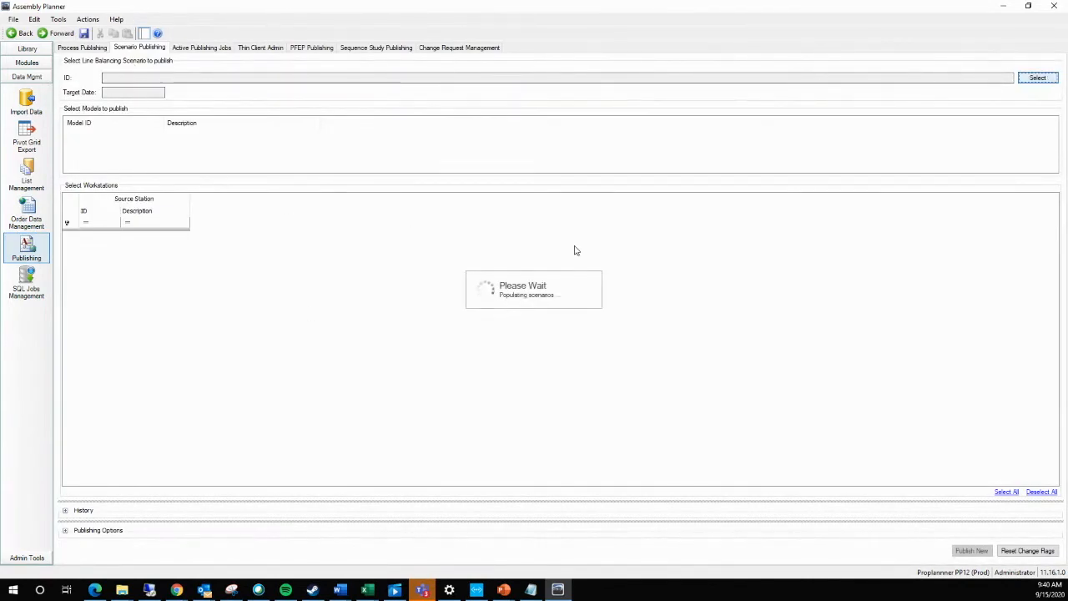
double_click(332, 221)
double_click(347, 249)
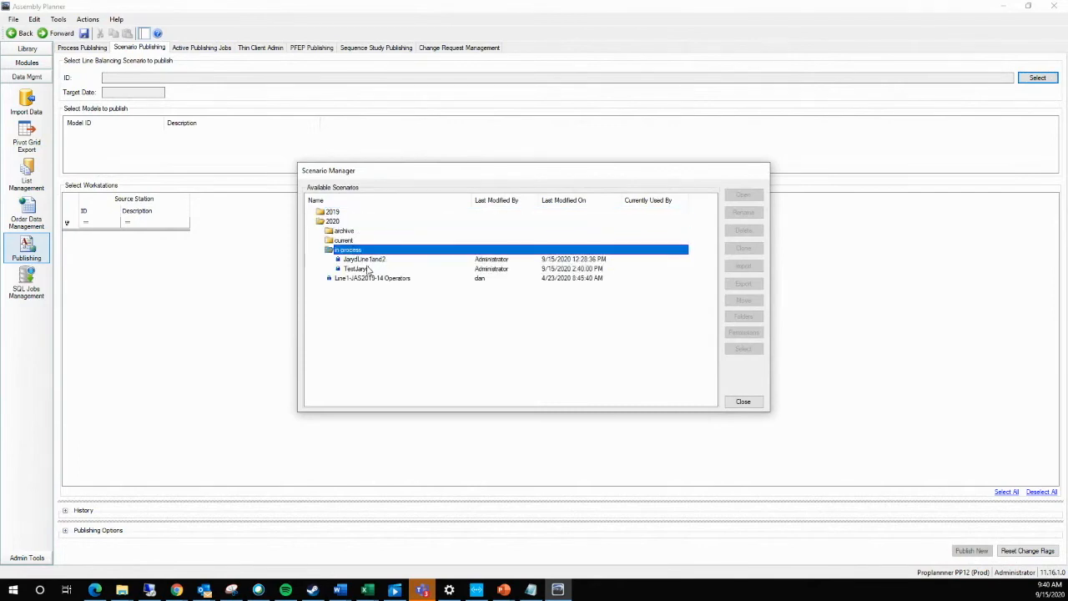
left_click(367, 269)
left_click(742, 349)
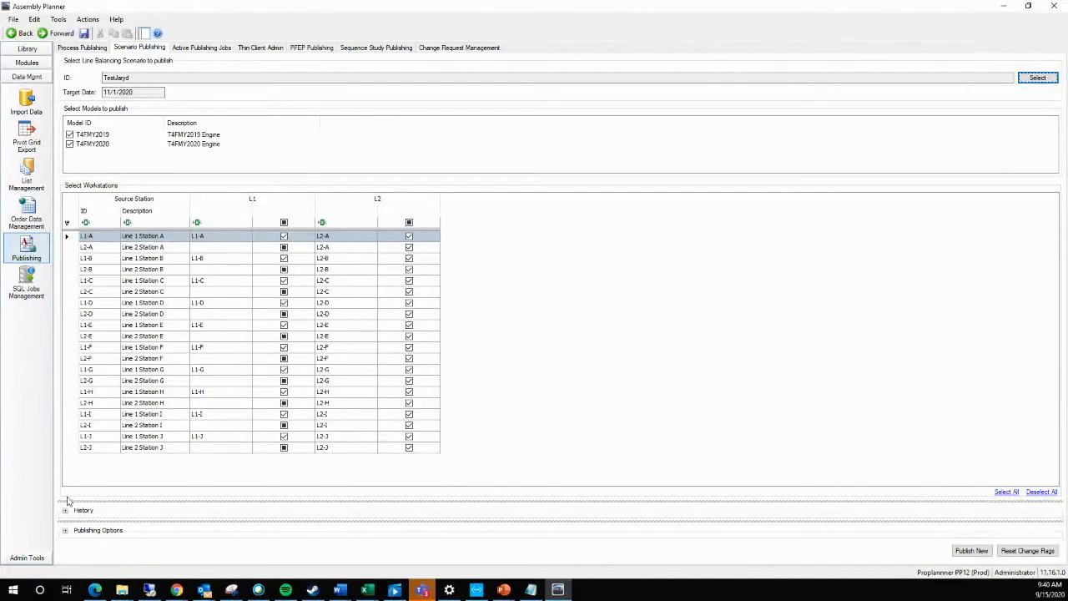
Return to Line Balancing and view the reports available in the Report Manager
left_click(30, 66)
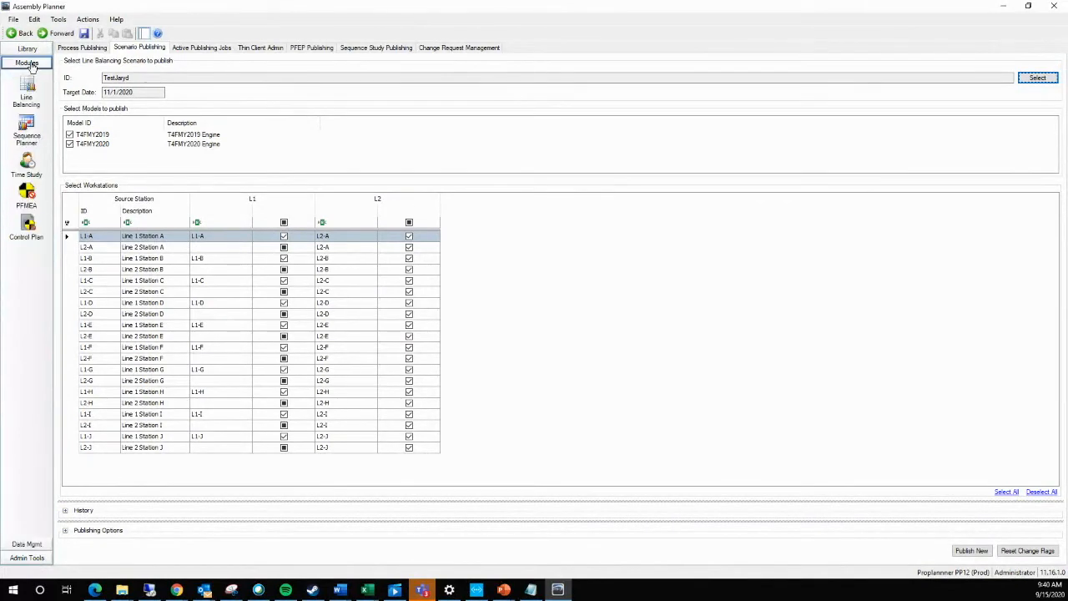
left_click(26, 92)
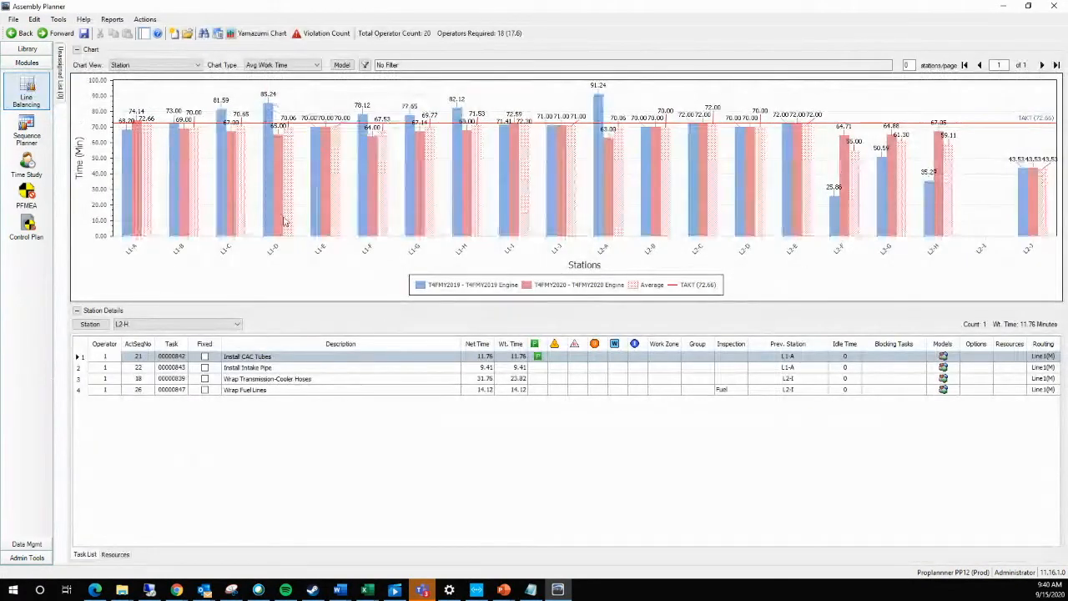
left_click(112, 19)
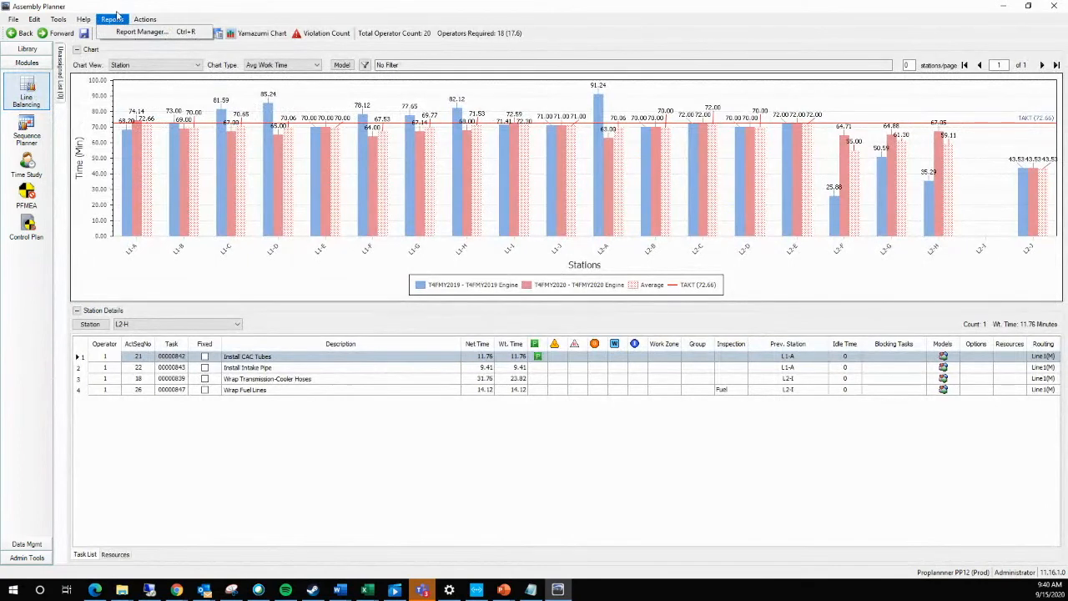
left_click(138, 32)
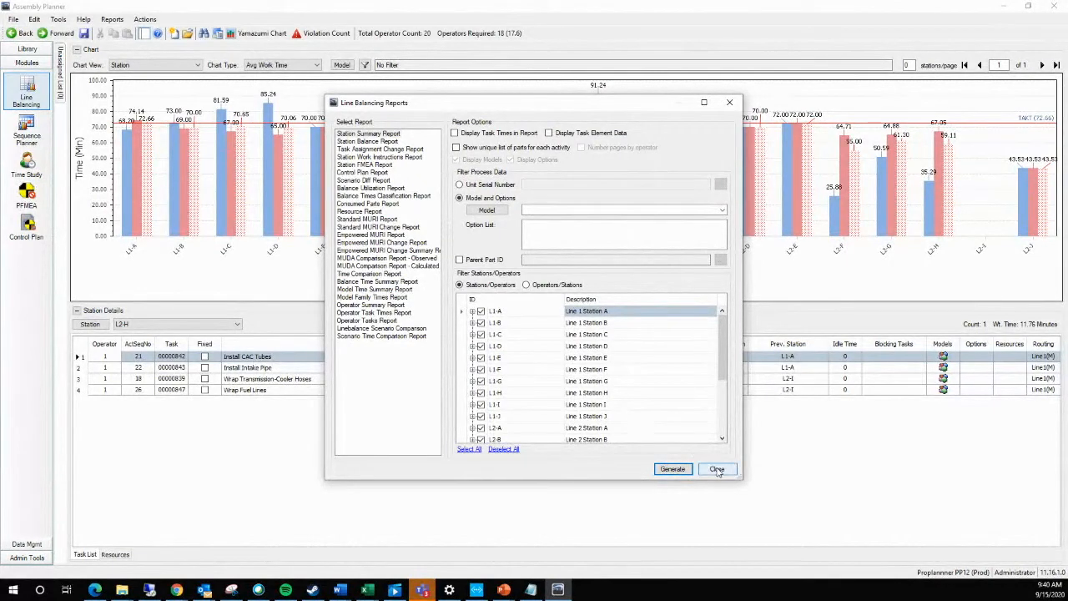
left_click(717, 470)
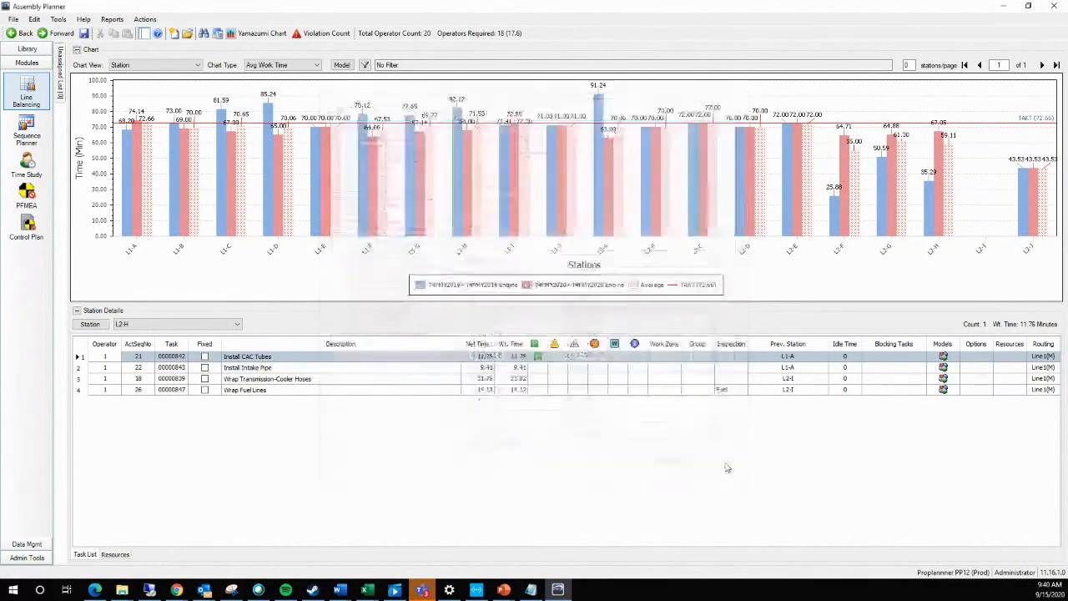
Remove the empty stations from the line balancing scenario
left_click(114, 21)
mouse_move(139, 24)
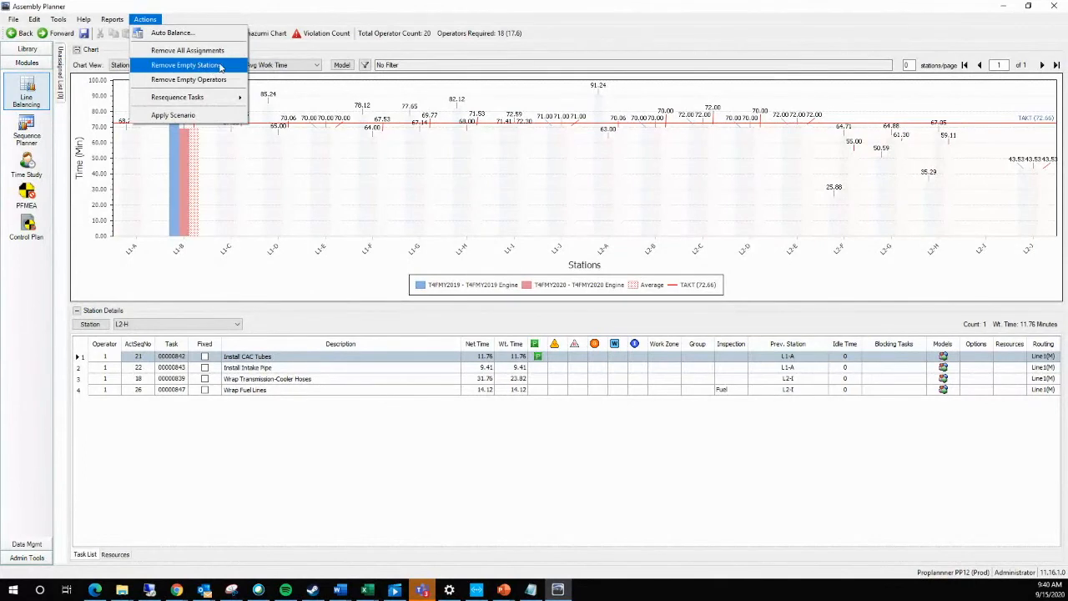
left_click(186, 65)
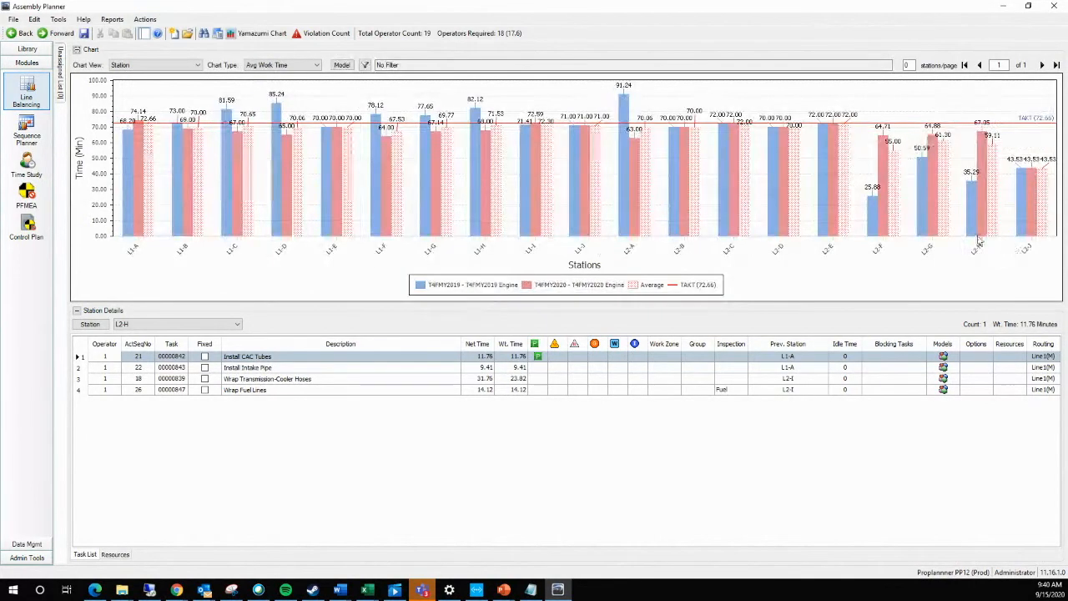
Generate the Station Work Instructions Report for stations L1-A and L1-B only, and review its pages
left_click(111, 20)
left_click(138, 32)
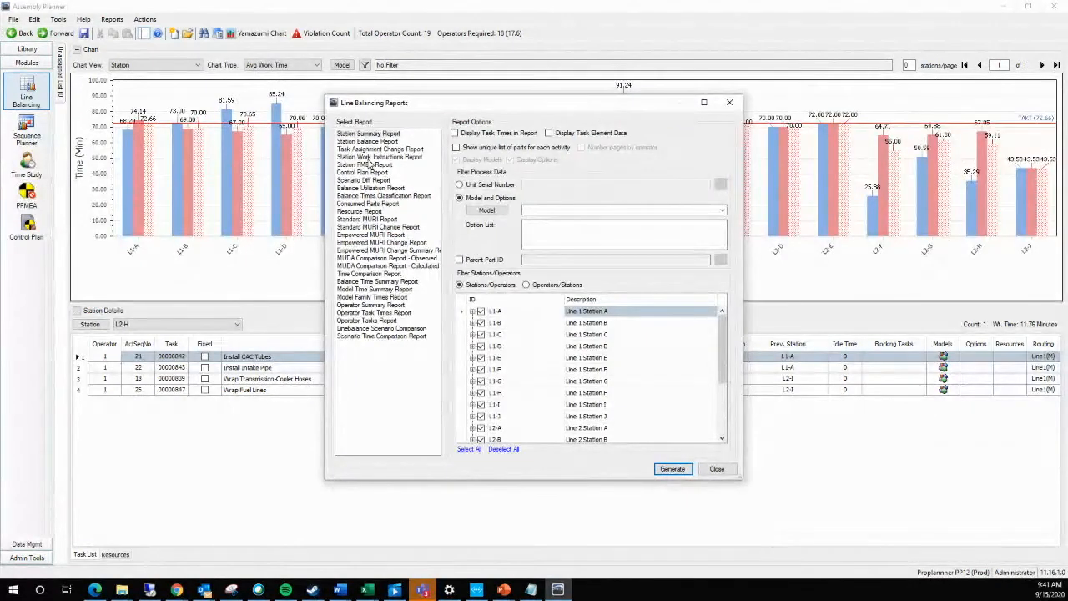
left_click(369, 158)
left_click(503, 449)
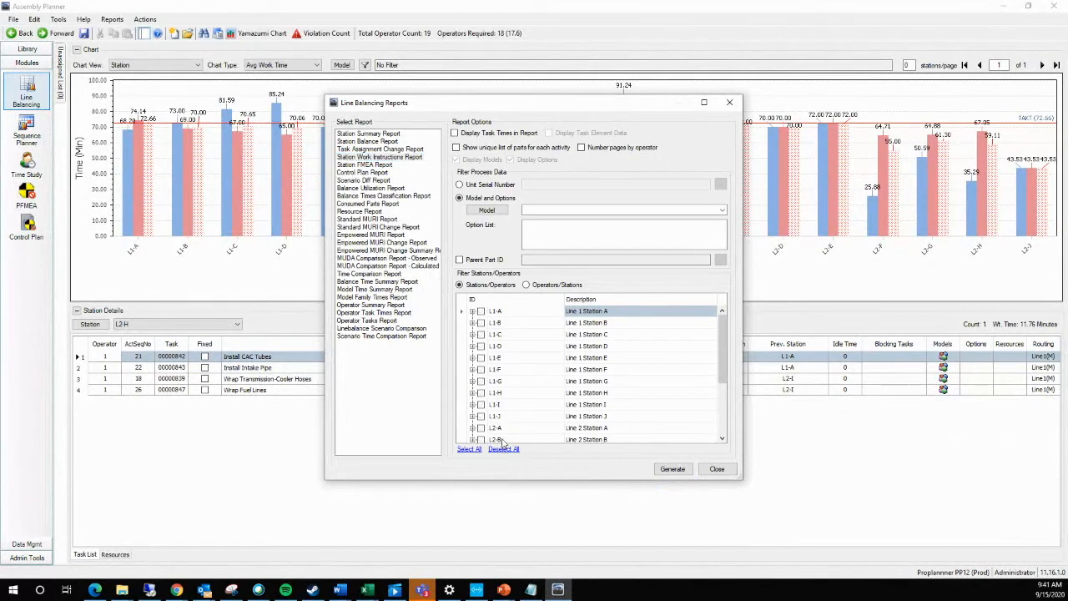
left_click(480, 310)
left_click(480, 323)
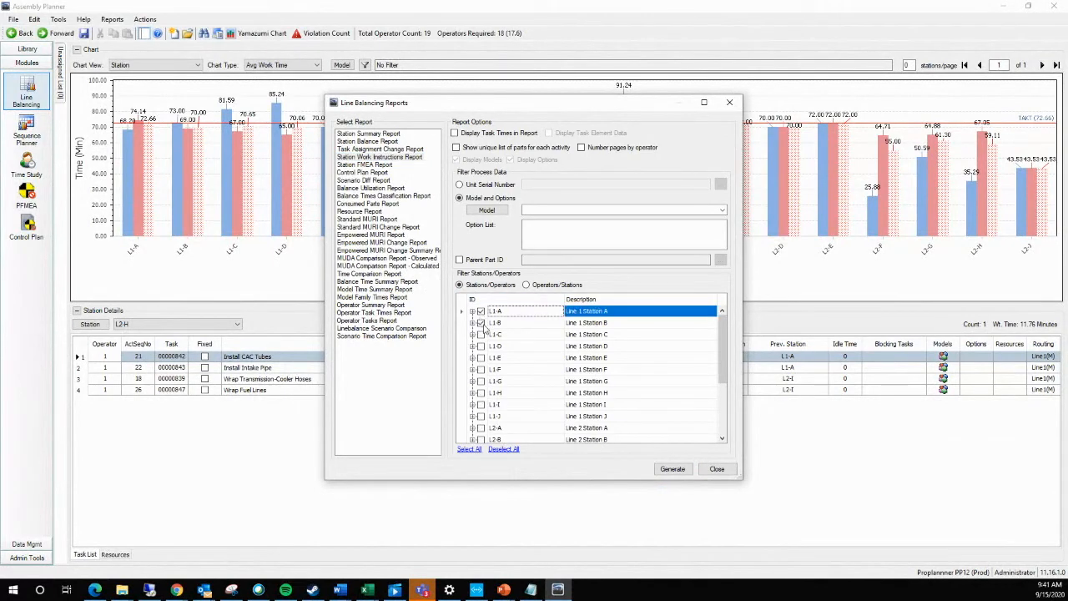
left_click(668, 468)
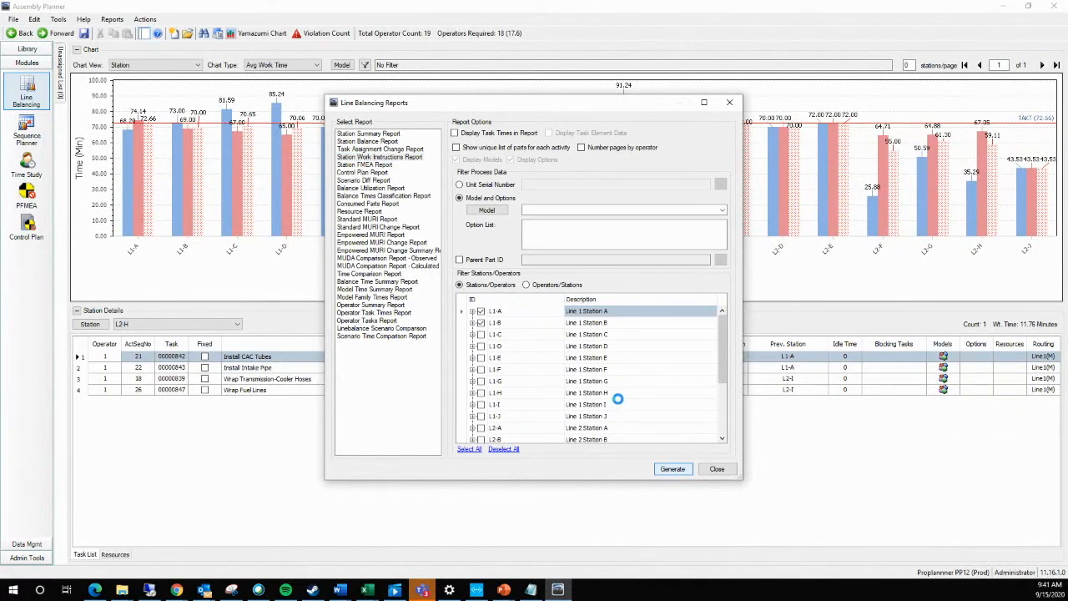
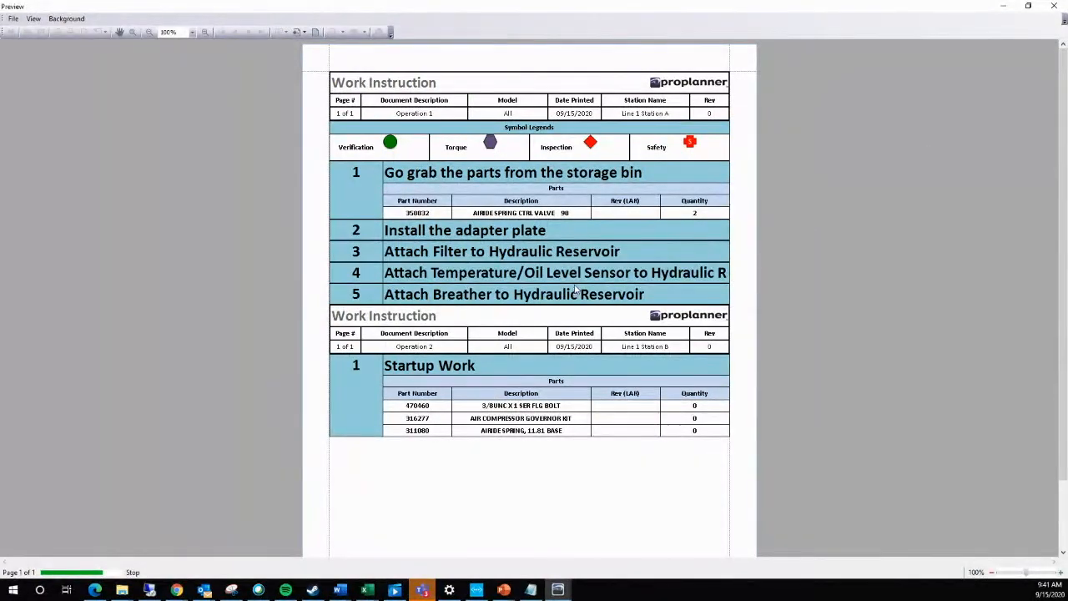
scroll(640, 238, "down", 5)
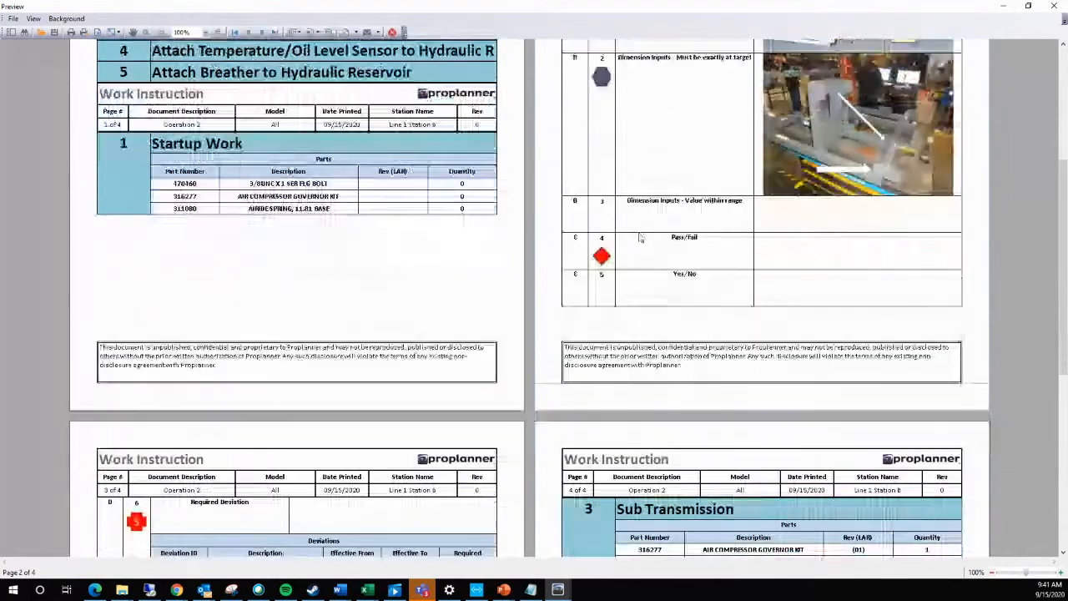
scroll(639, 238, "down", 10)
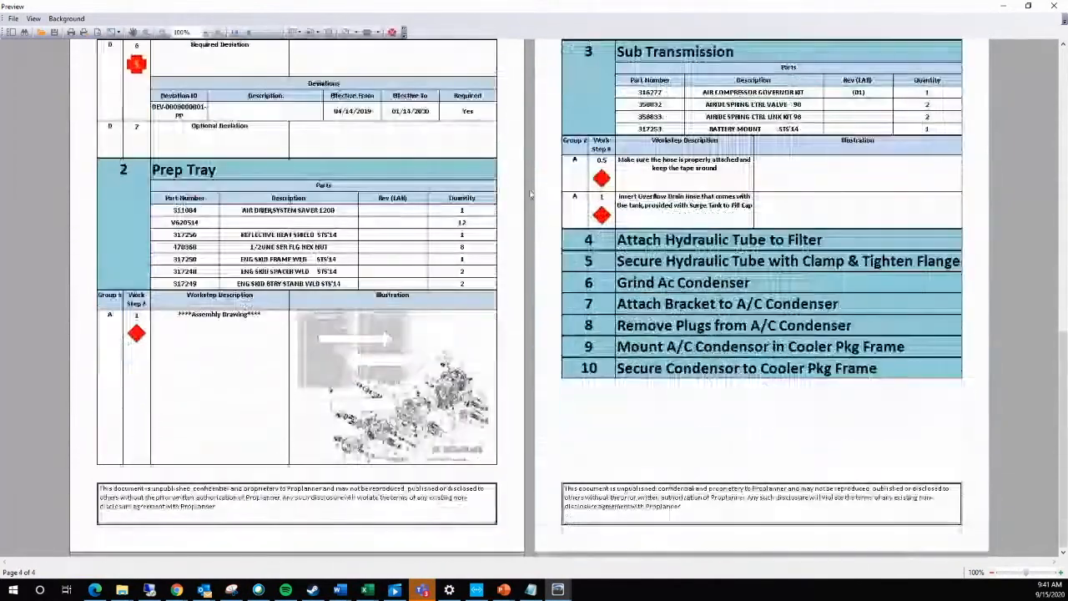
Generate the Linebalance Scenario Comparison report with the database as previous scenario, the current balance as new scenario, and all stations included
left_click(392, 31)
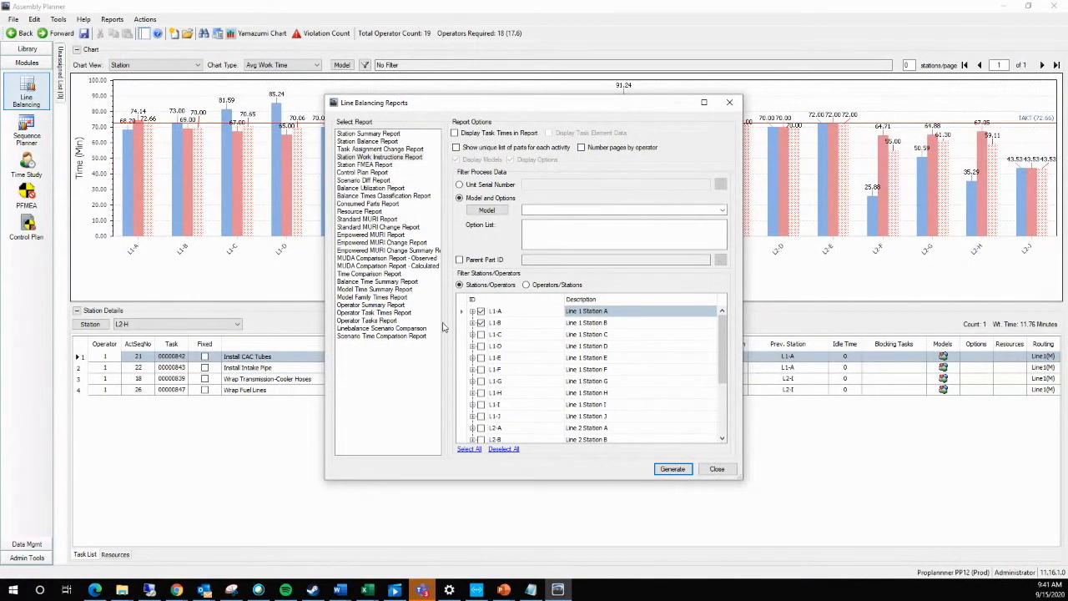
left_click(386, 329)
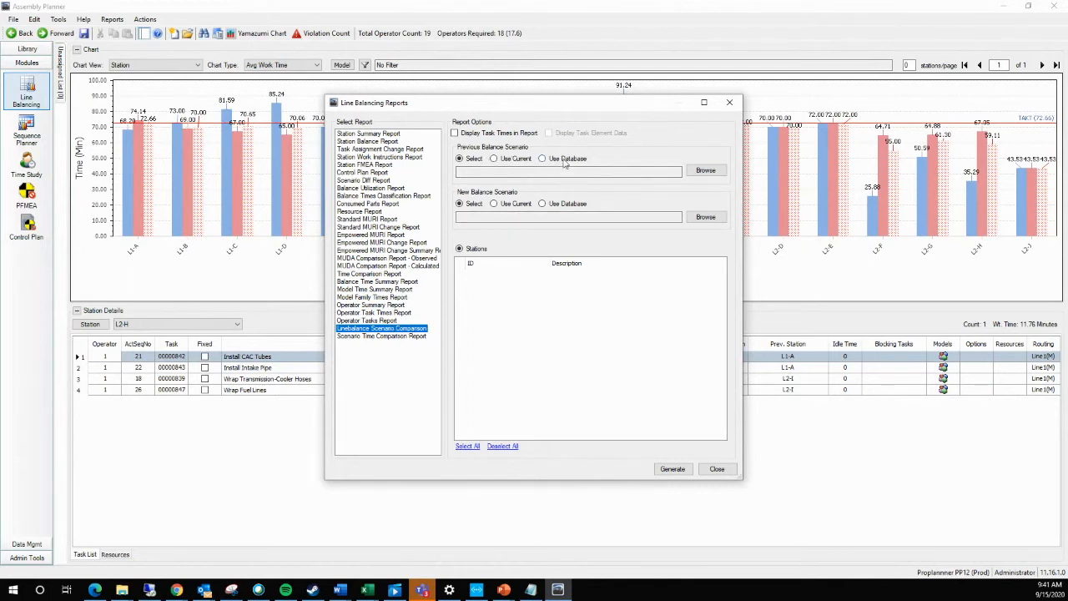
left_click(568, 160)
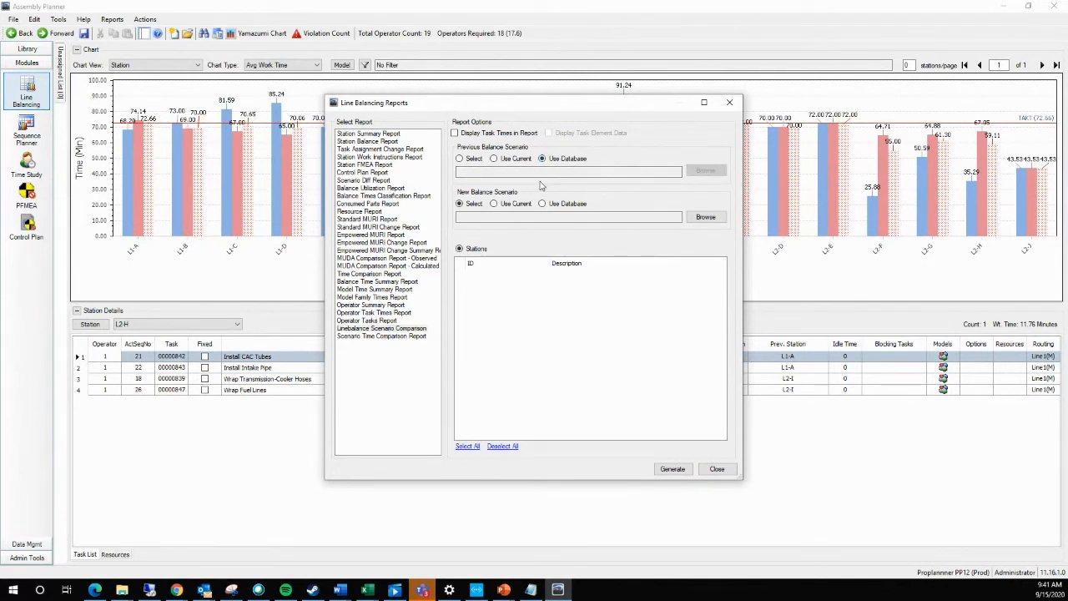
left_click(511, 207)
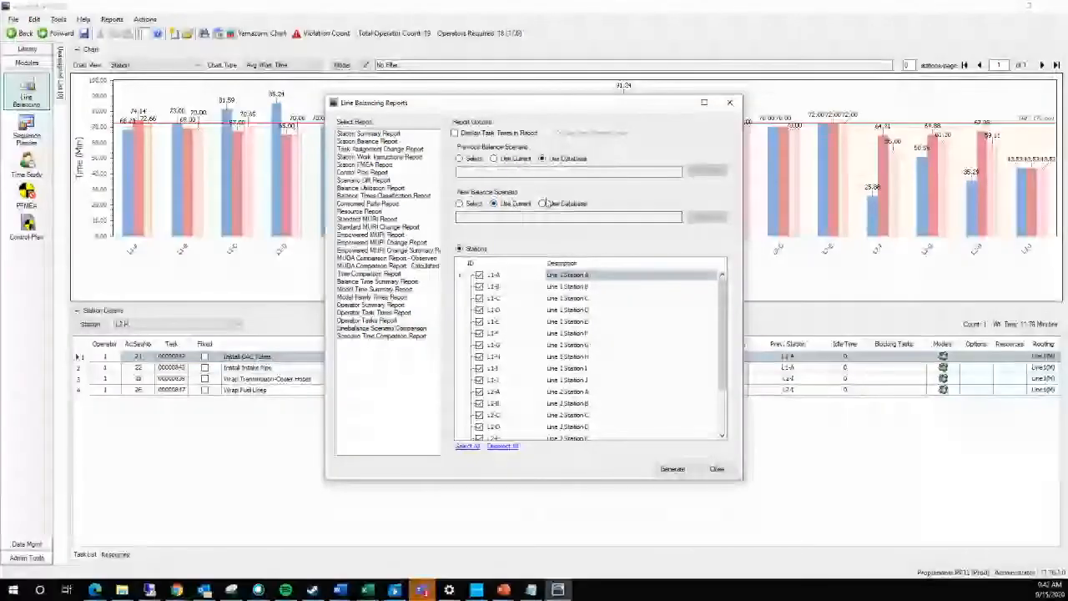
scroll(527, 354, "down", 2)
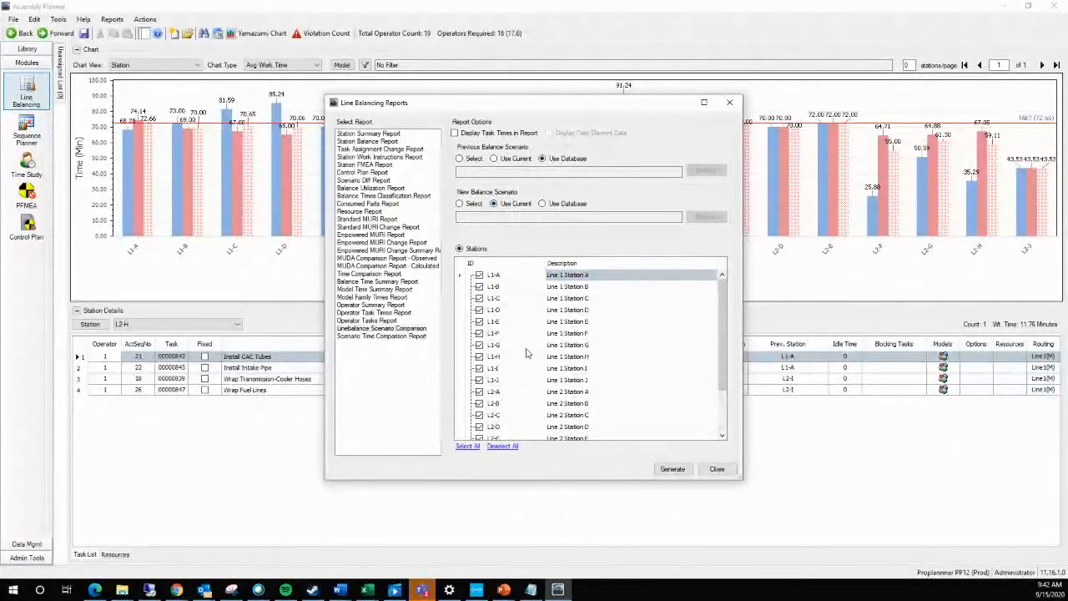
left_click(672, 468)
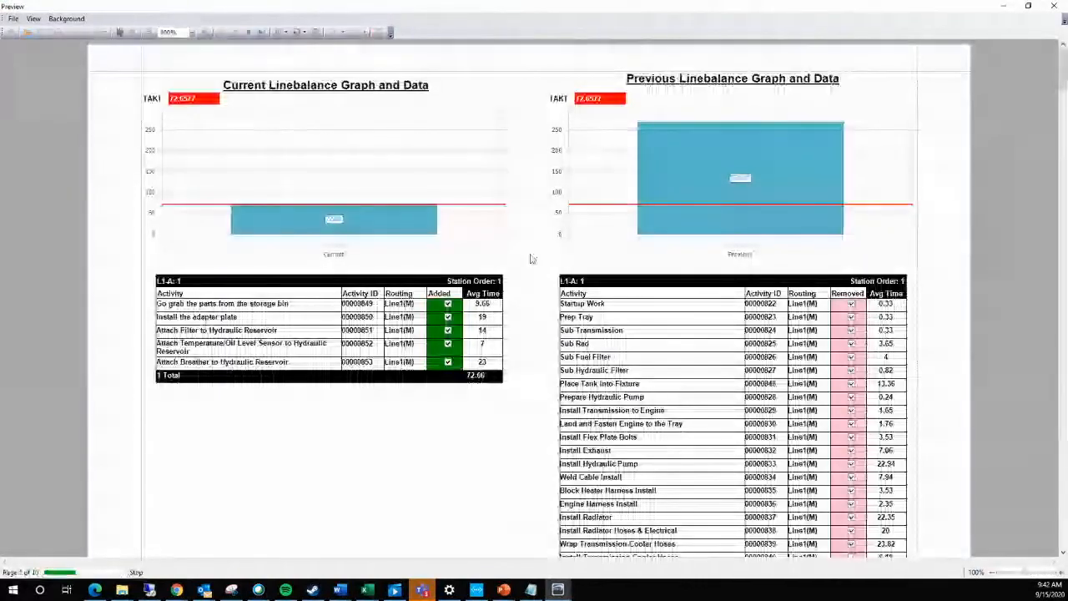
Compare current and previous activities, added and removed tasks, and times for stations L1-A through L1-I in the report, and close the reports
scroll(529, 258, "down", 3)
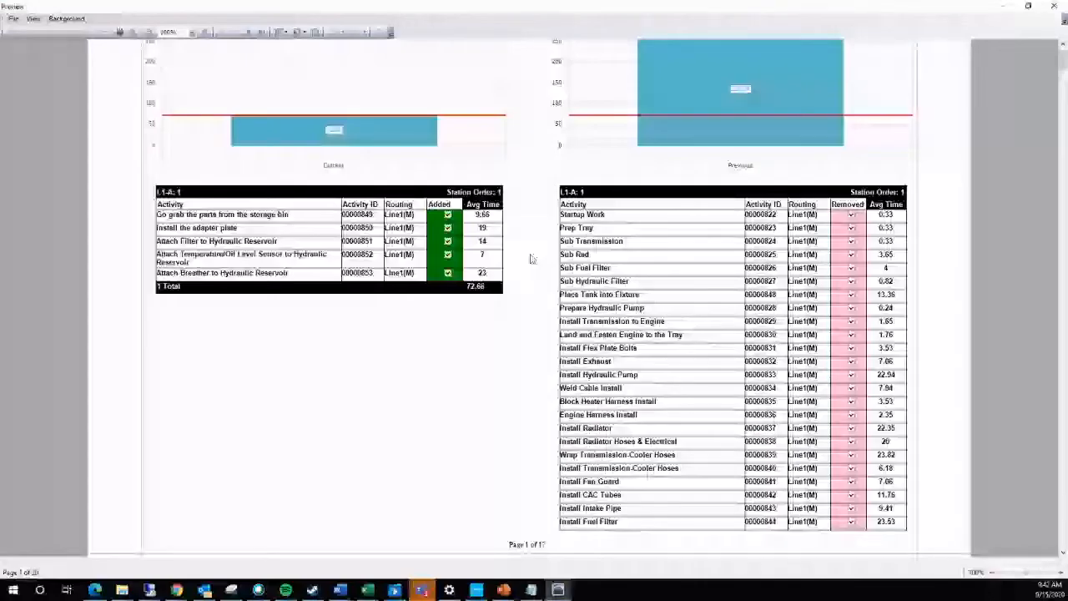
scroll(509, 248, "up", 3)
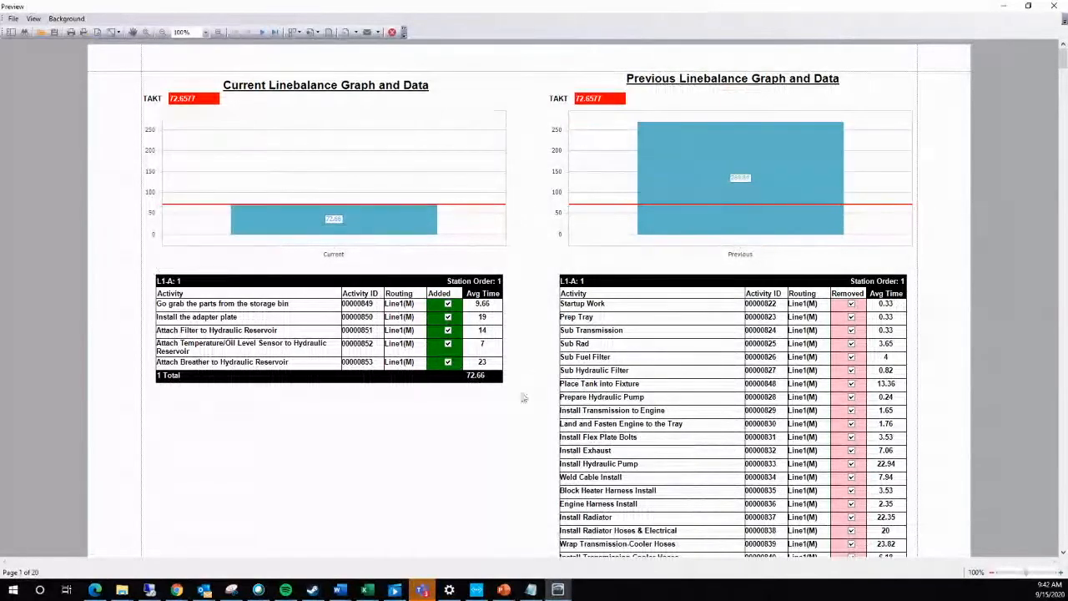
scroll(729, 298, "down", 5)
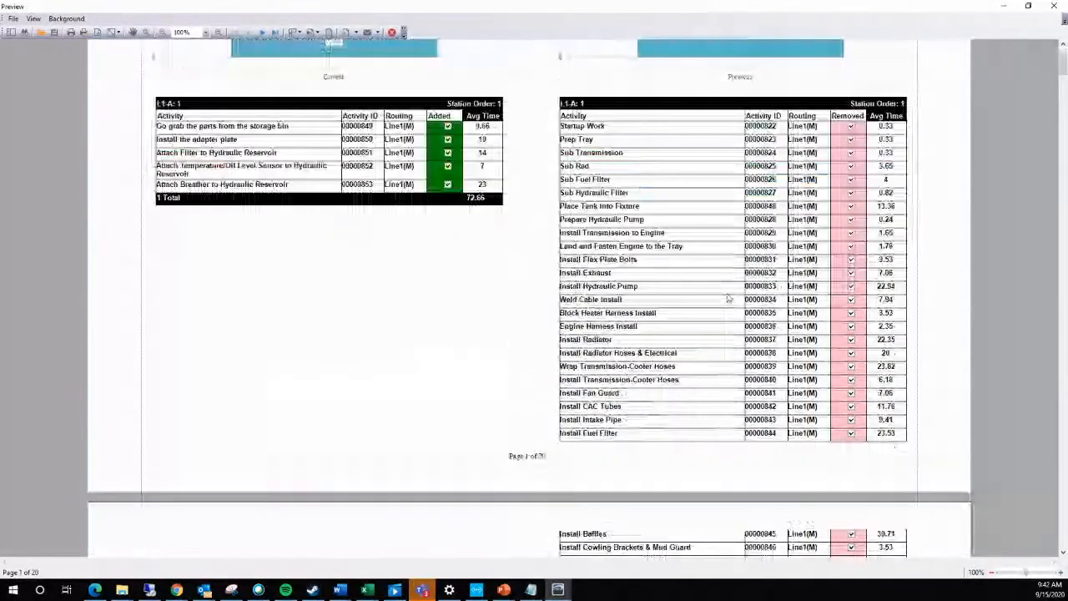
scroll(706, 159, "down", 20)
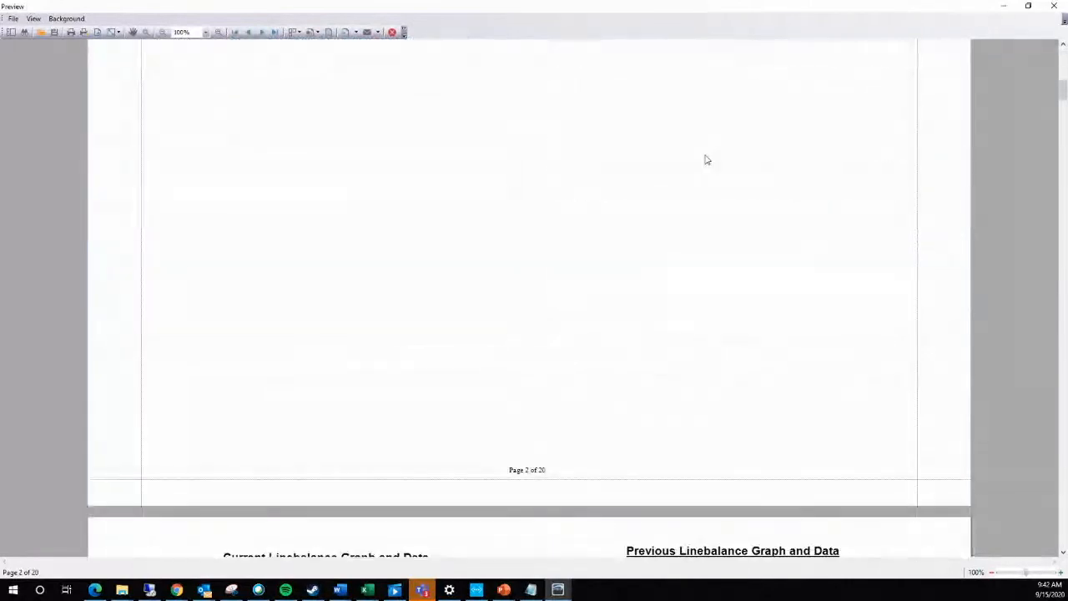
scroll(706, 160, "down", 4)
scroll(706, 159, "down", 7)
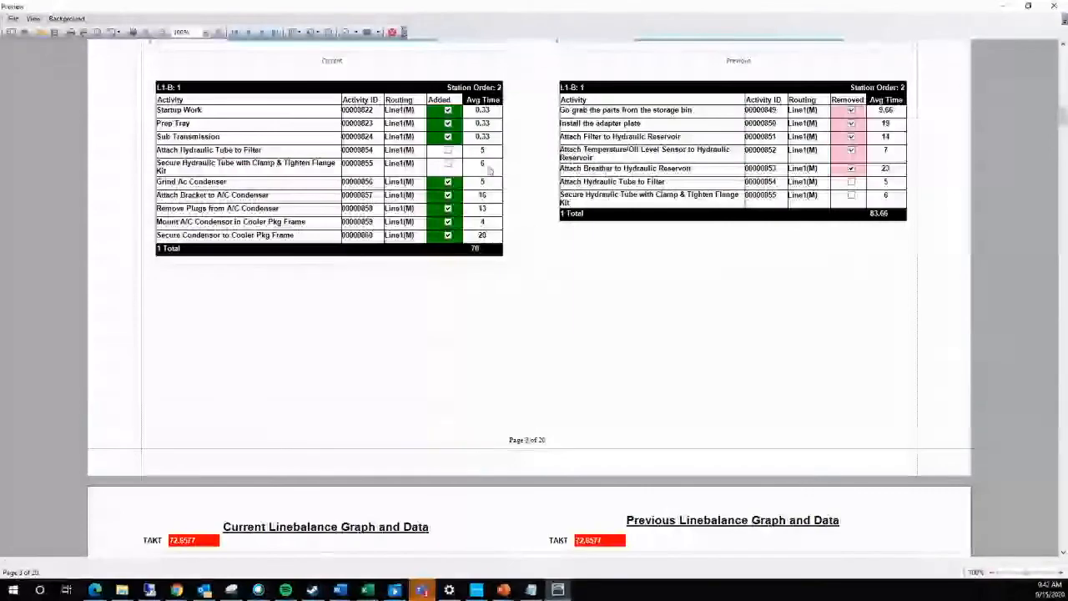
scroll(754, 208, "down", 2)
scroll(754, 208, "down", 20)
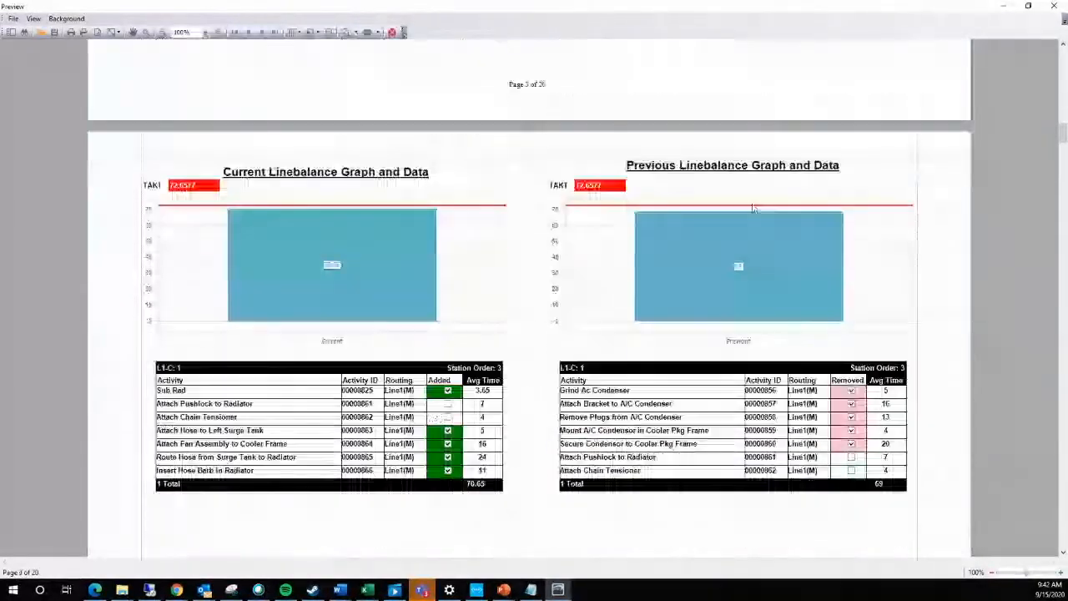
scroll(752, 208, "down", 13)
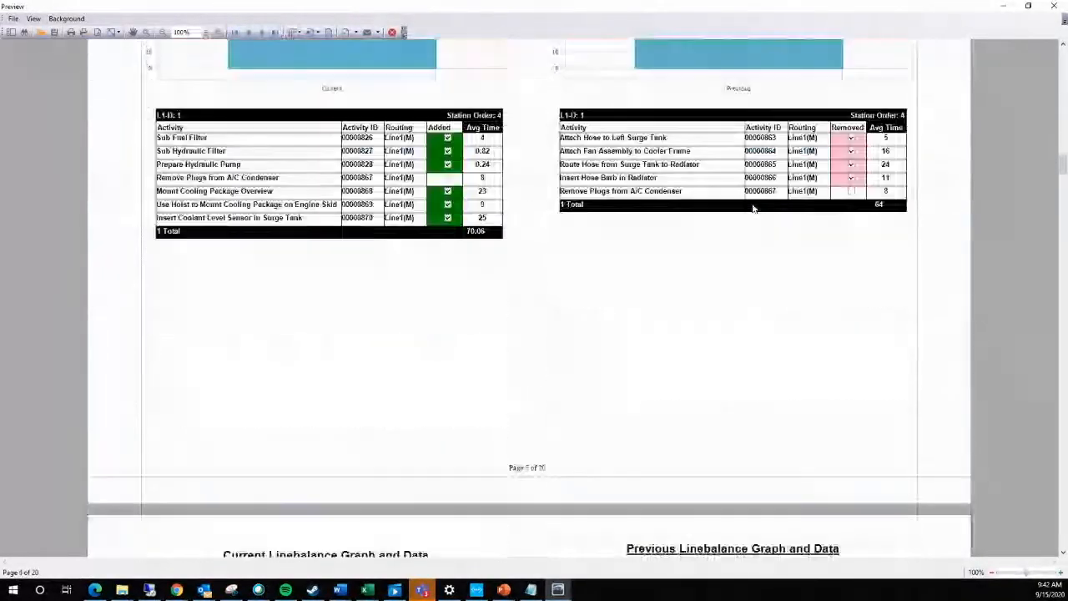
scroll(693, 301, "down", 13)
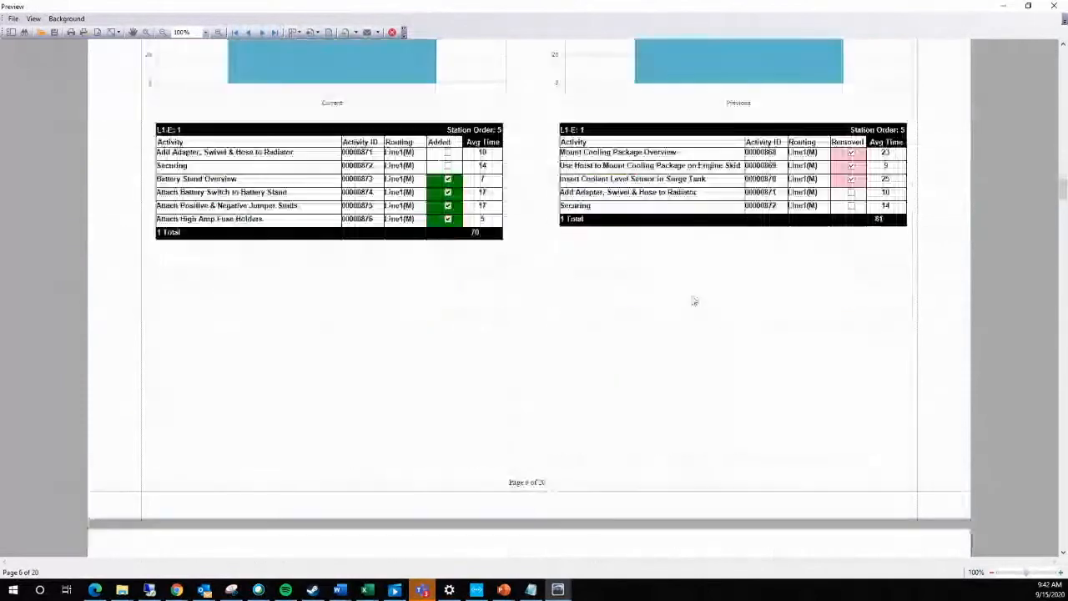
scroll(693, 300, "down", 13)
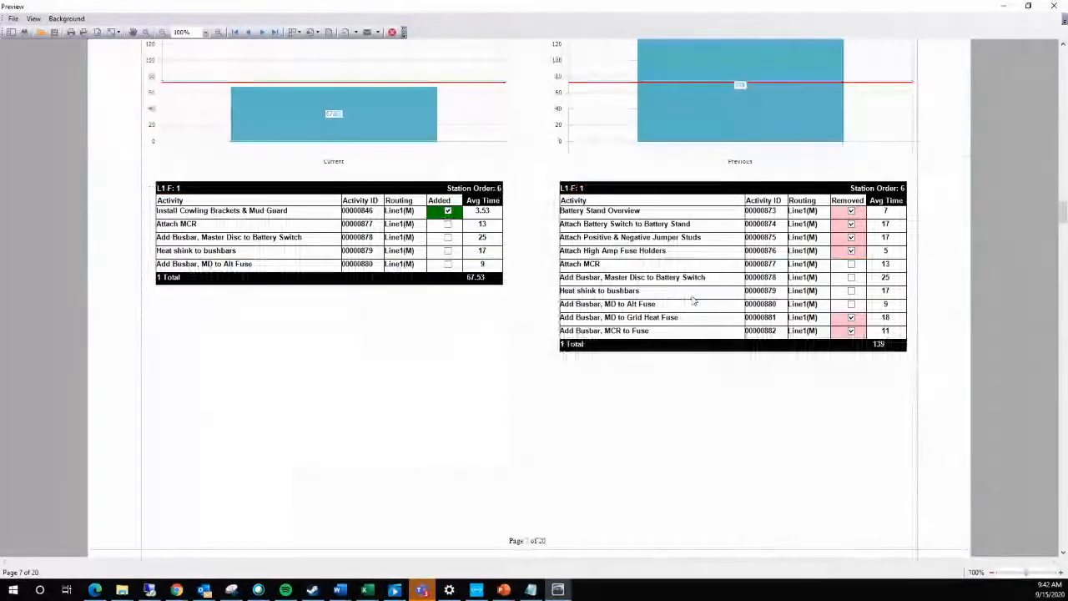
scroll(693, 301, "down", 13)
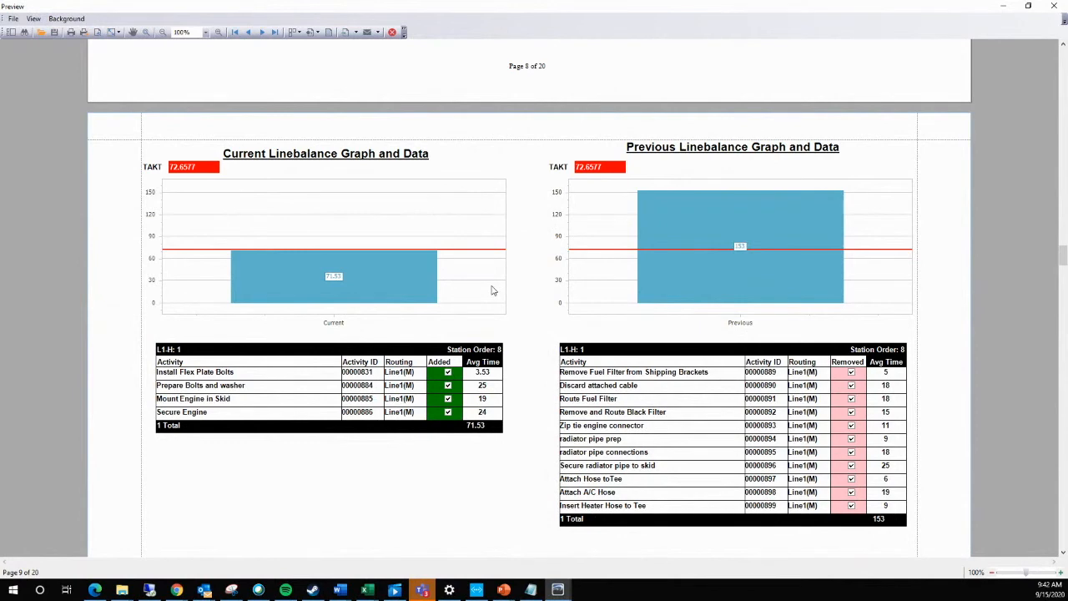
scroll(493, 290, "down", 12)
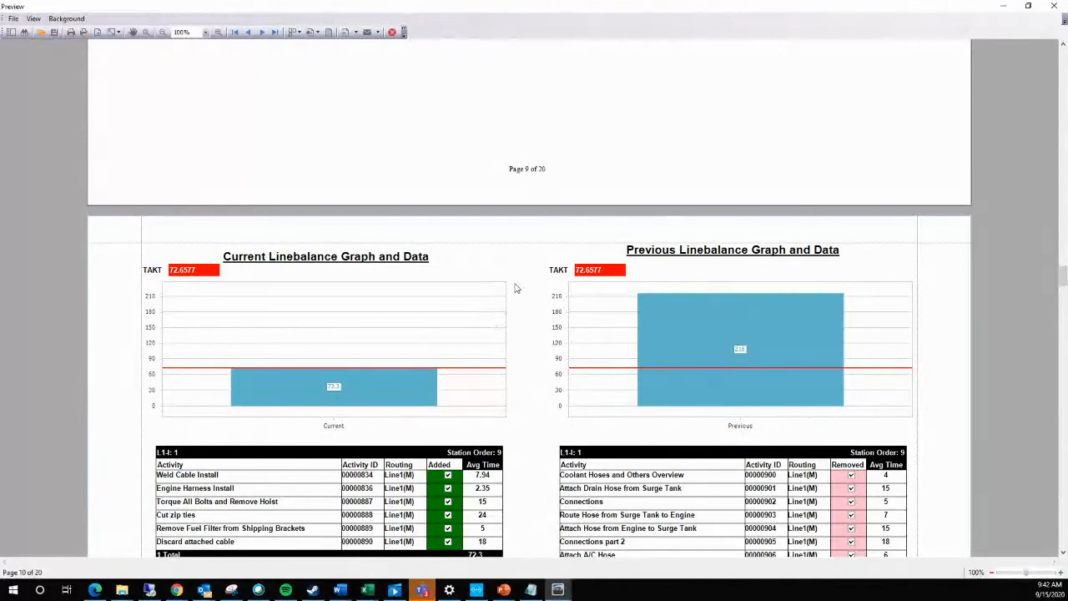
scroll(515, 288, "down", 1)
scroll(515, 288, "down", 6)
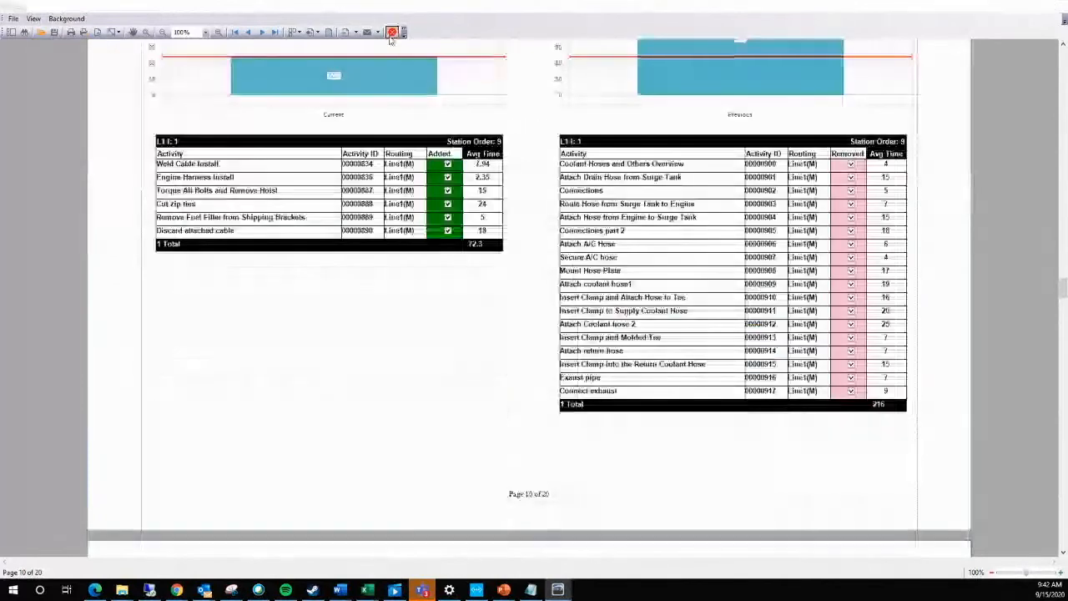
left_click(391, 32)
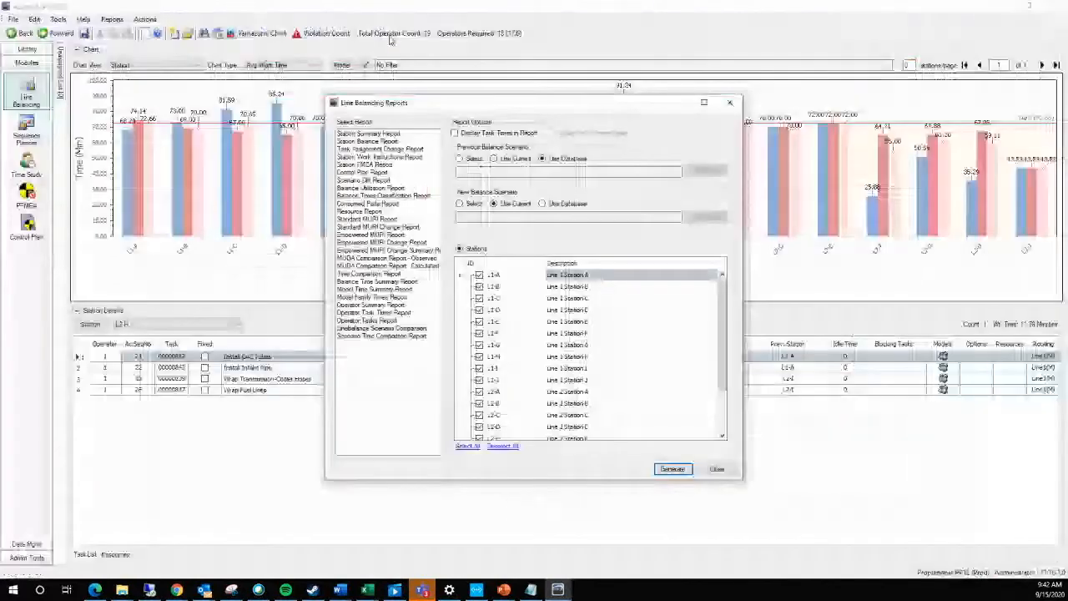
left_click(717, 469)
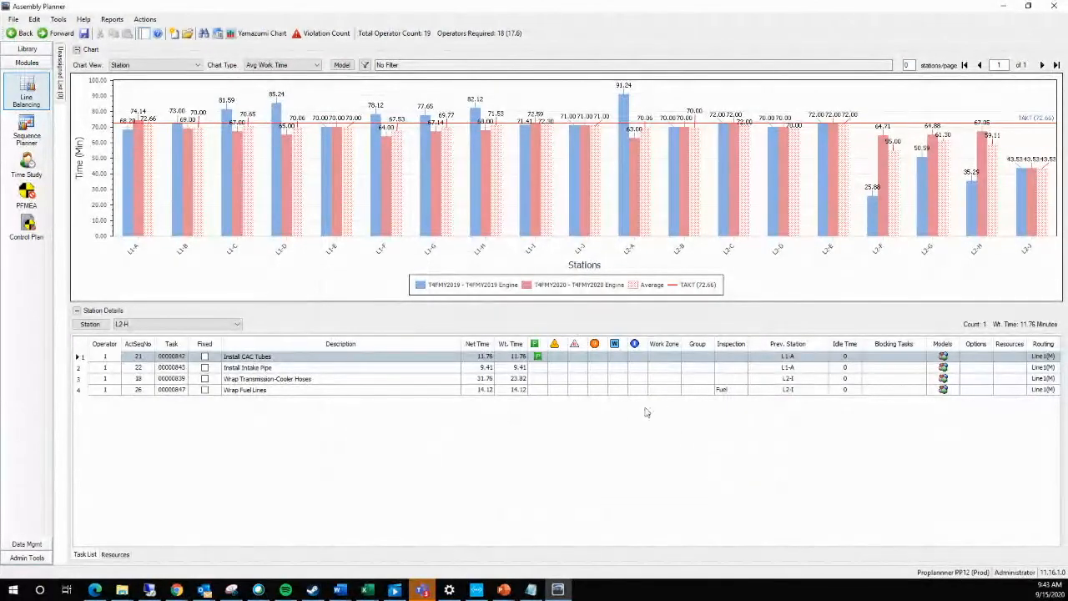
Switch to the Routing library, saving the changes made to the line balancing scenario
left_click(27, 49)
left_click(26, 105)
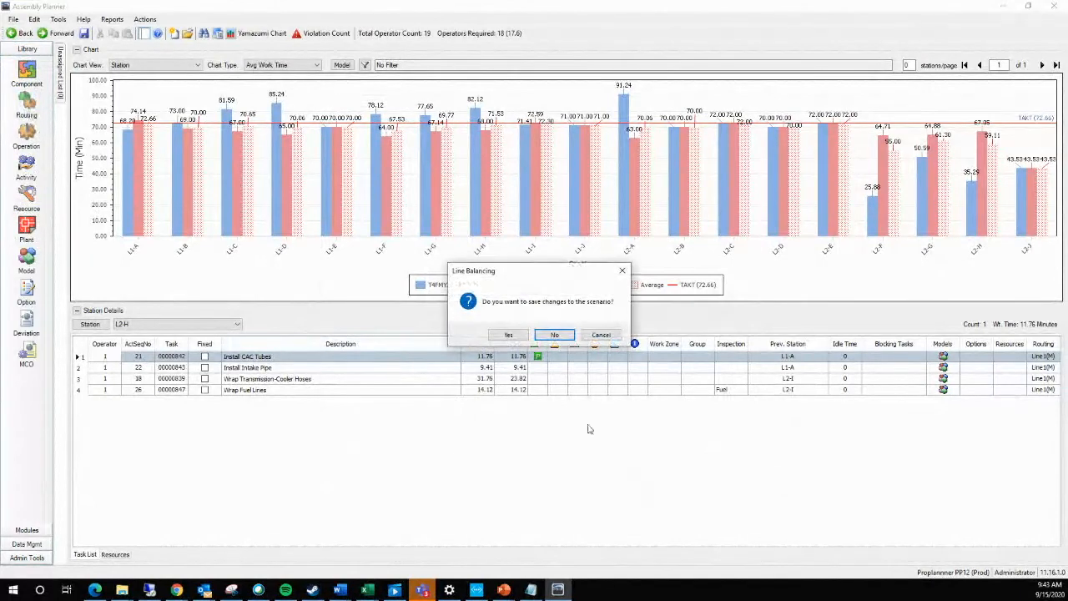
left_click(515, 334)
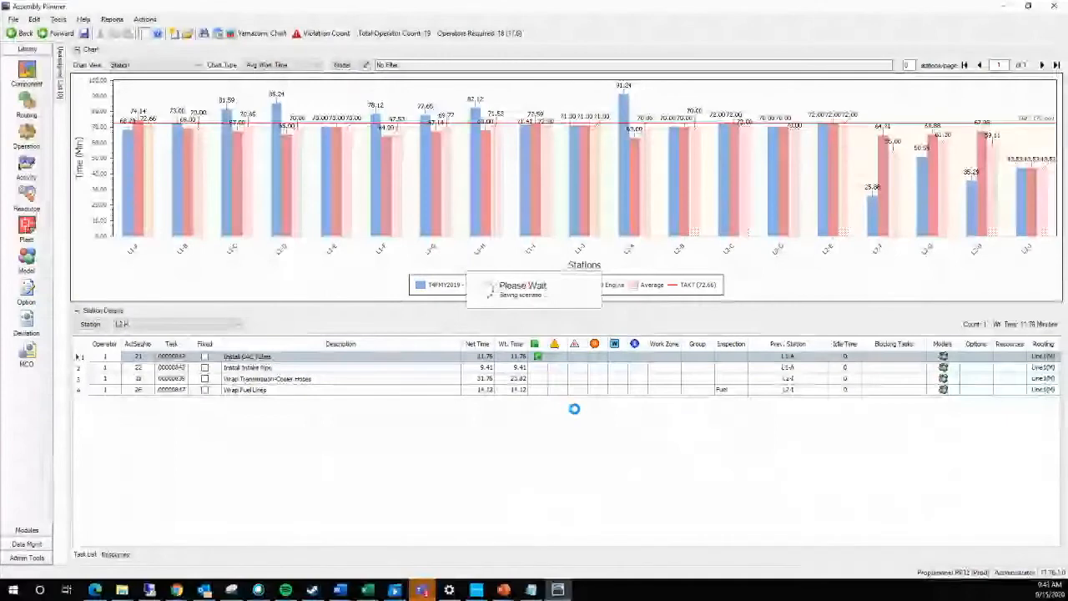
left_click(595, 335)
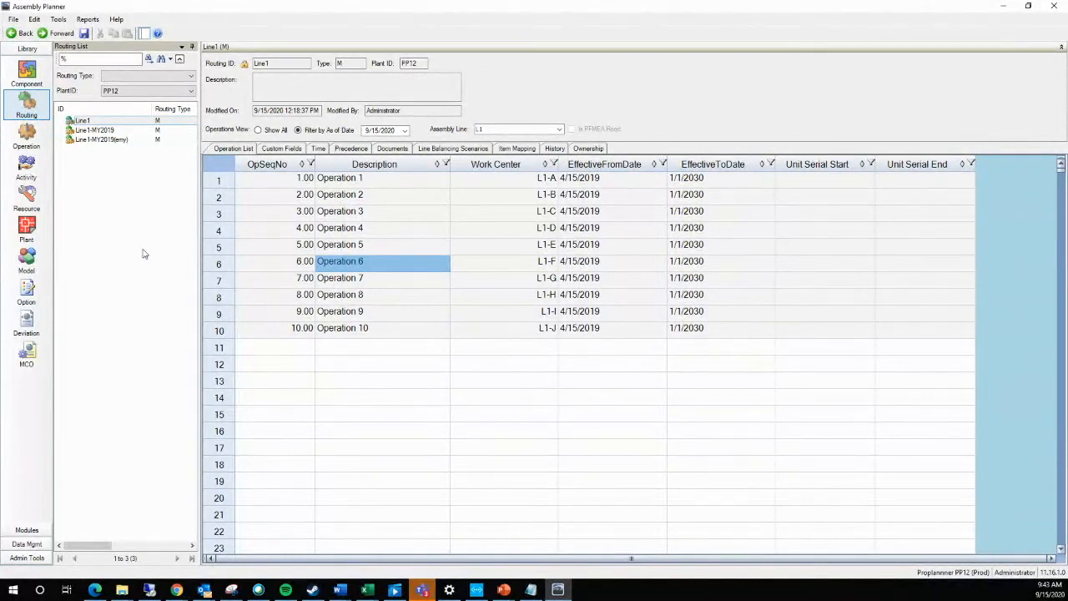
Return to Line Balancing and view the scenarios stored in the current and in process folders under 2020
left_click(20, 532)
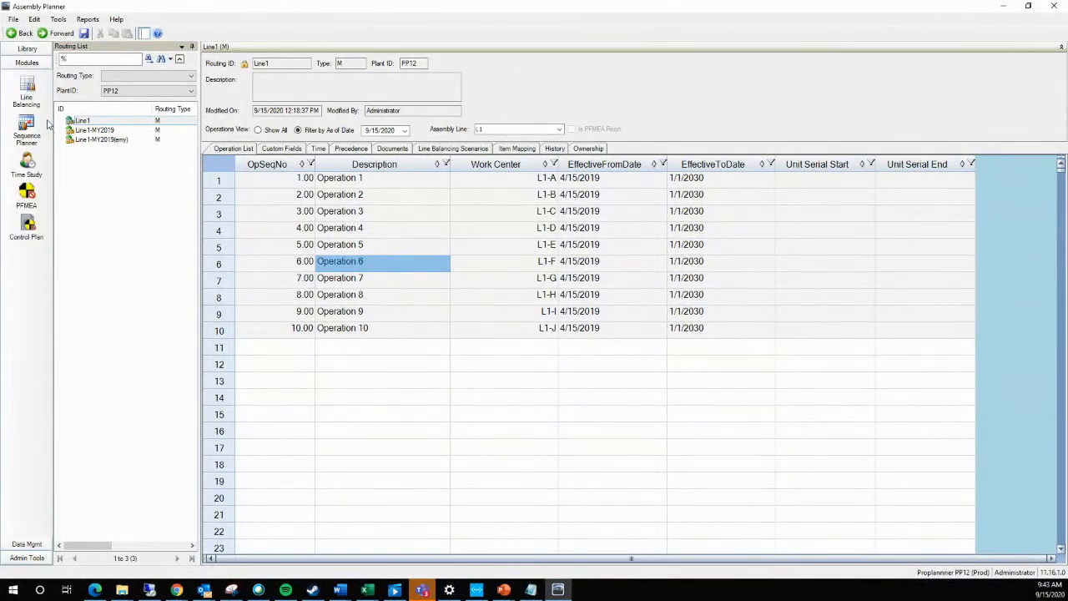
left_click(29, 90)
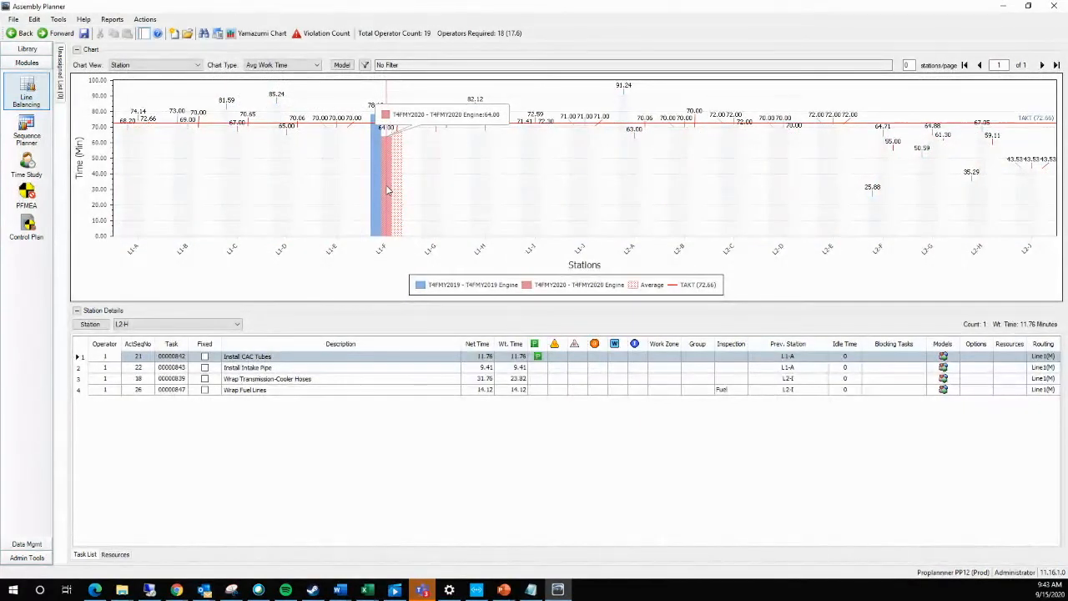
left_click(176, 34)
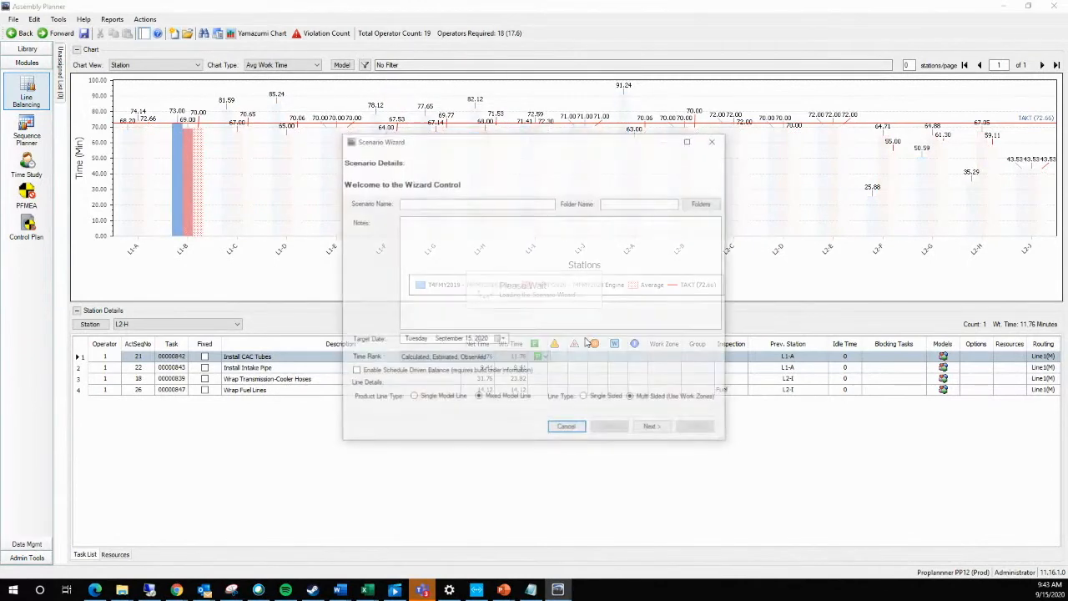
left_click(567, 429)
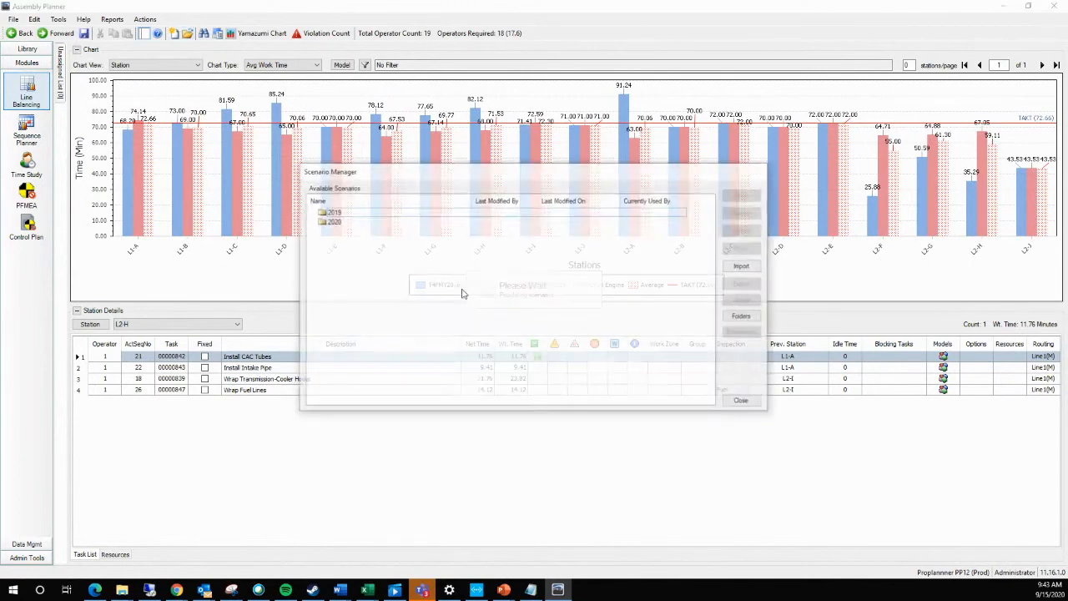
double_click(340, 221)
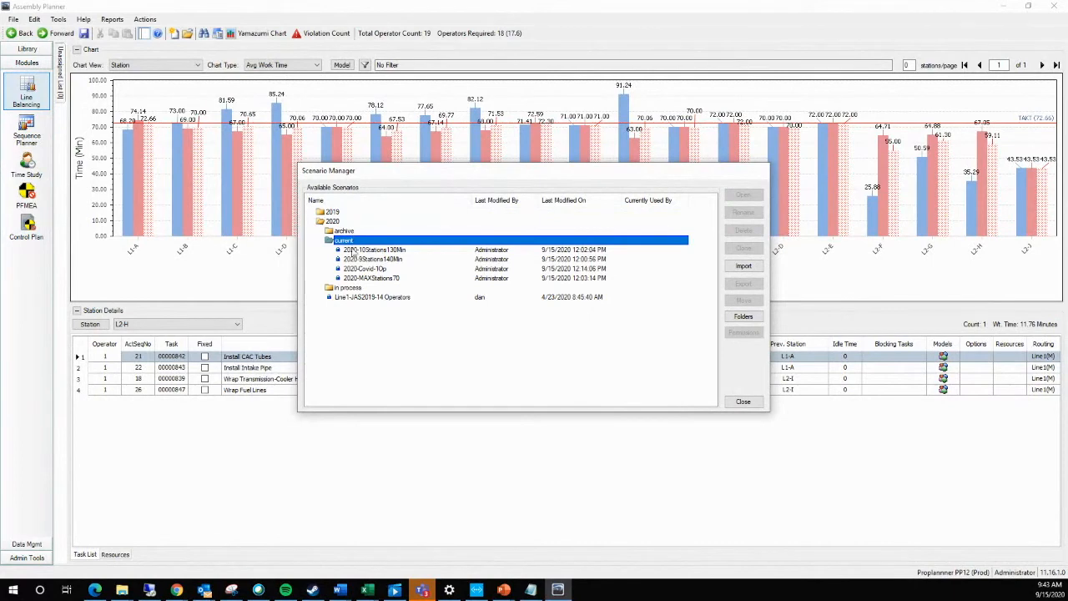
double_click(347, 288)
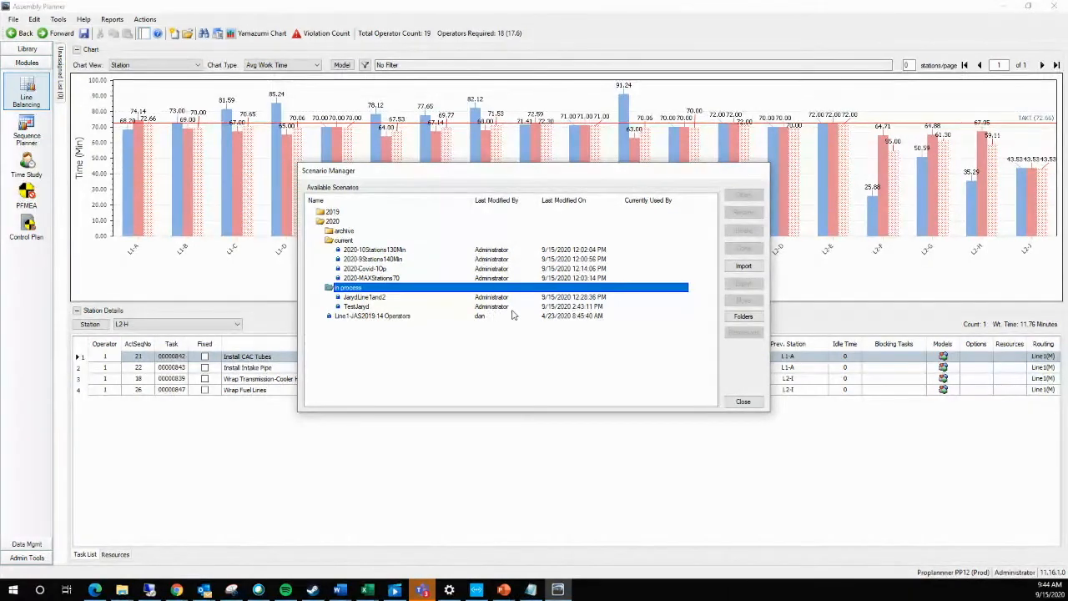
left_click(743, 402)
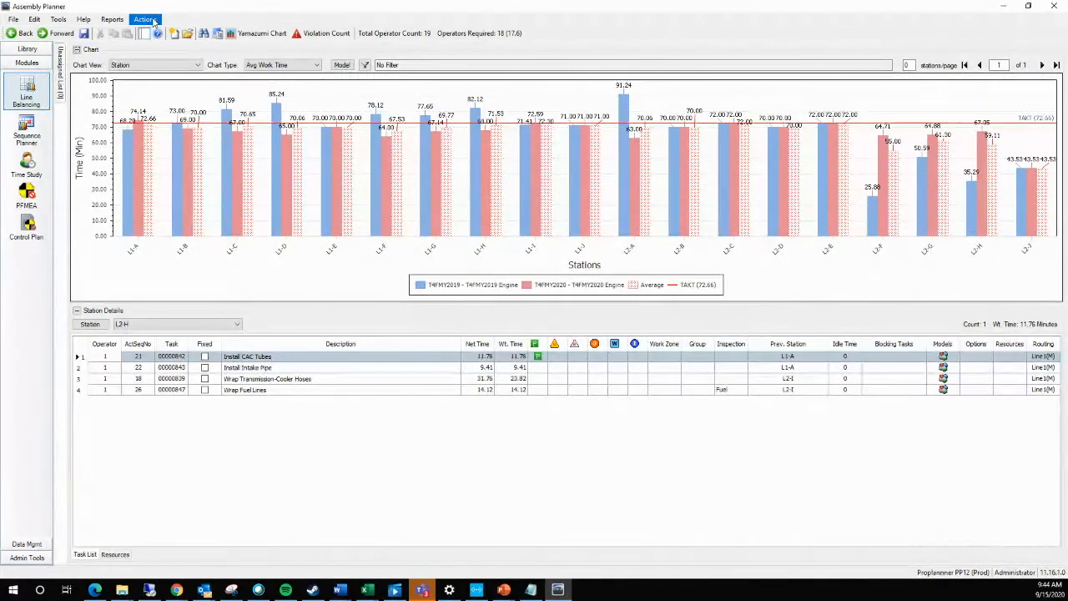
Apply the open line balancing scenario to the Line1 routing for the 11/1/2020 target date
left_click(153, 23)
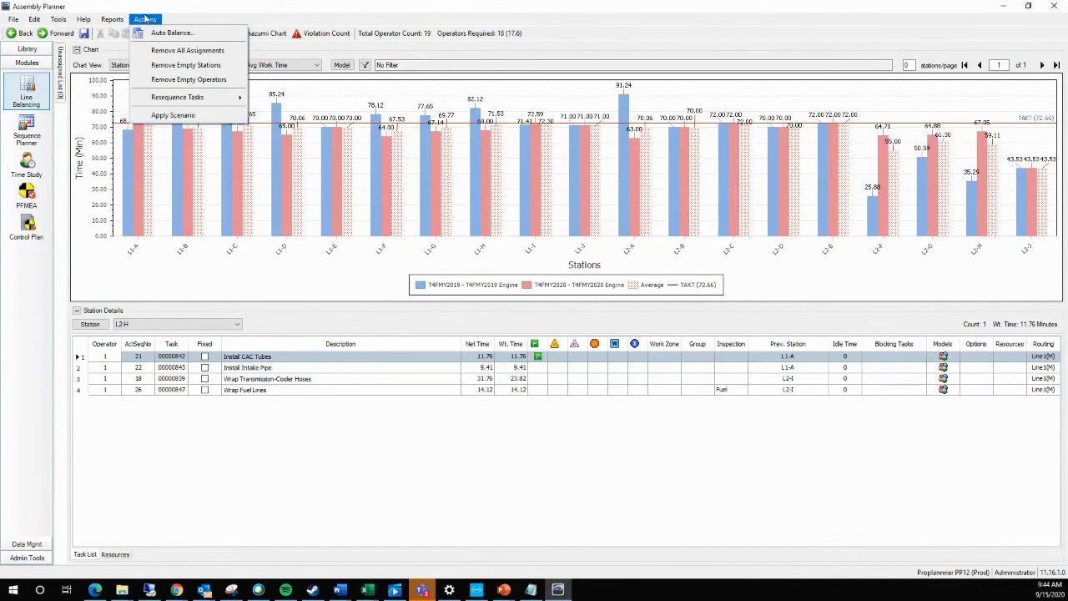
left_click(189, 116)
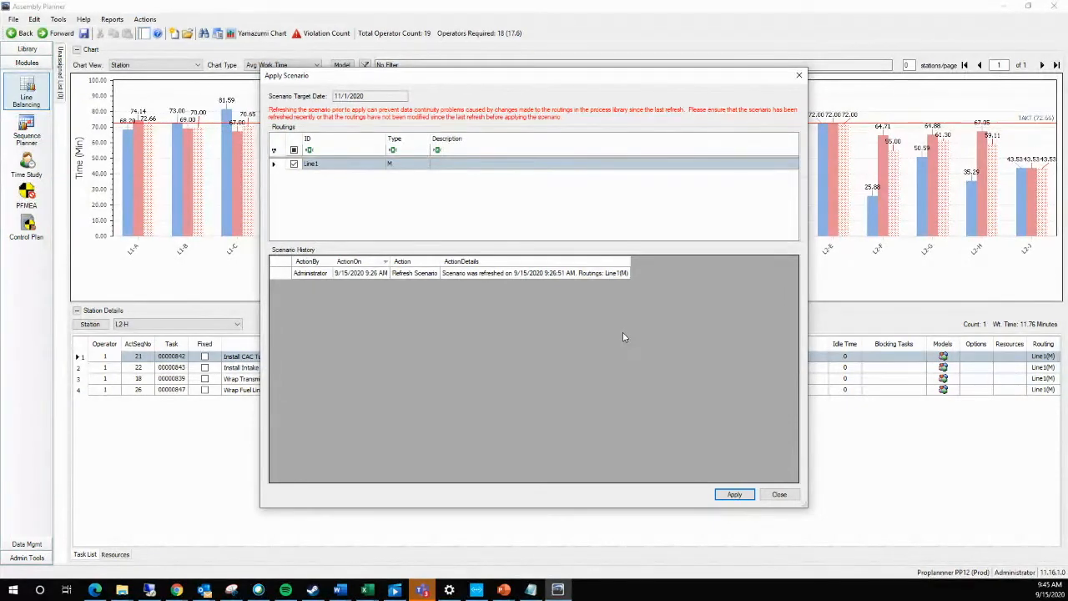
left_click(735, 495)
left_click(544, 341)
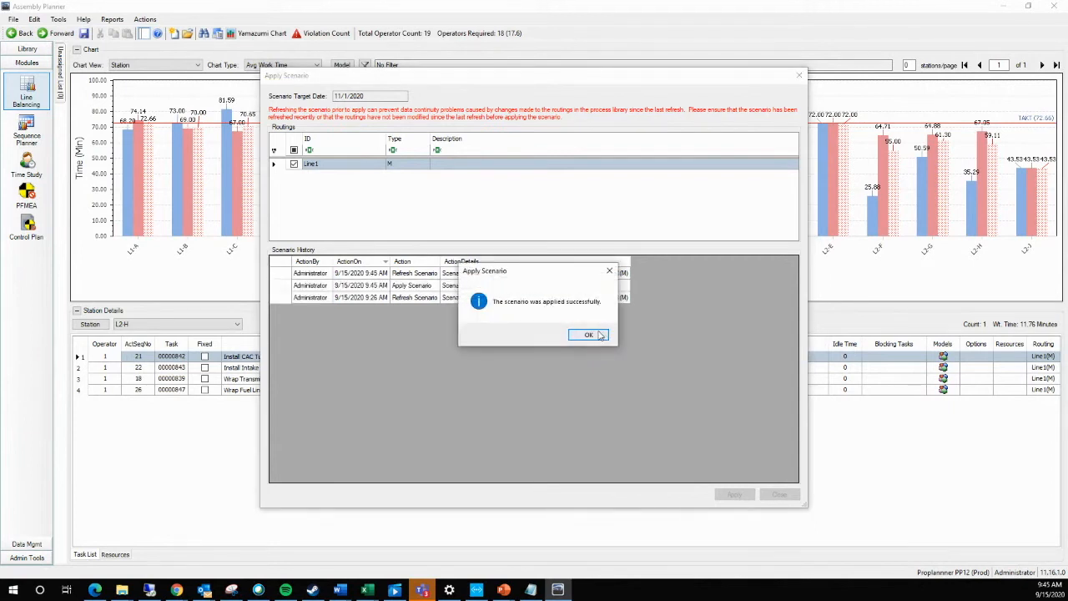
left_click(591, 337)
Check the apply and refresh entries in the scenario history and close the Apply Scenario window
left_click(514, 287)
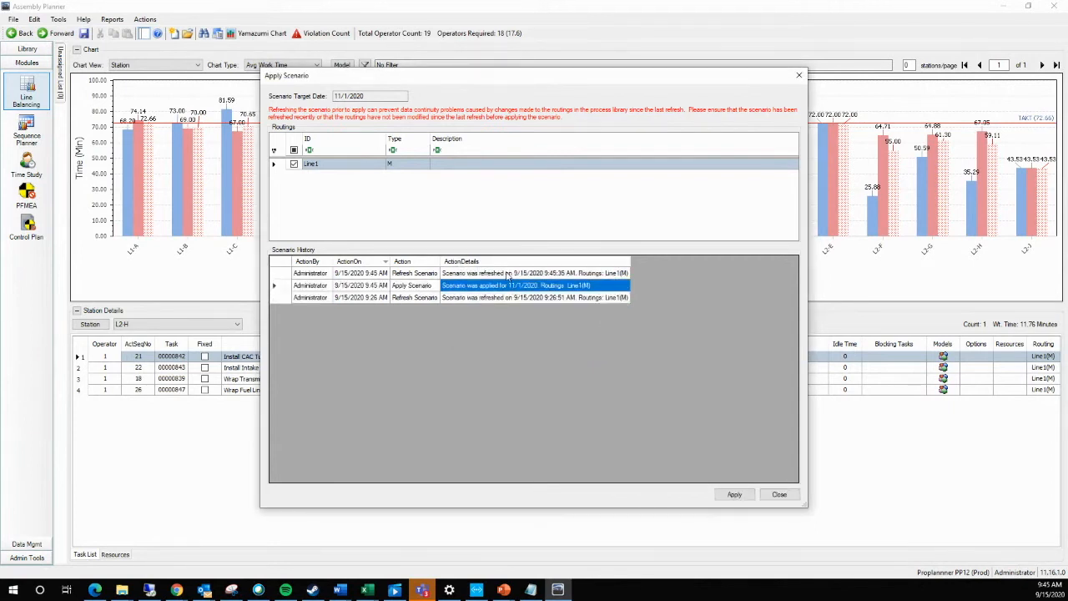
left_click(508, 273)
left_click(778, 494)
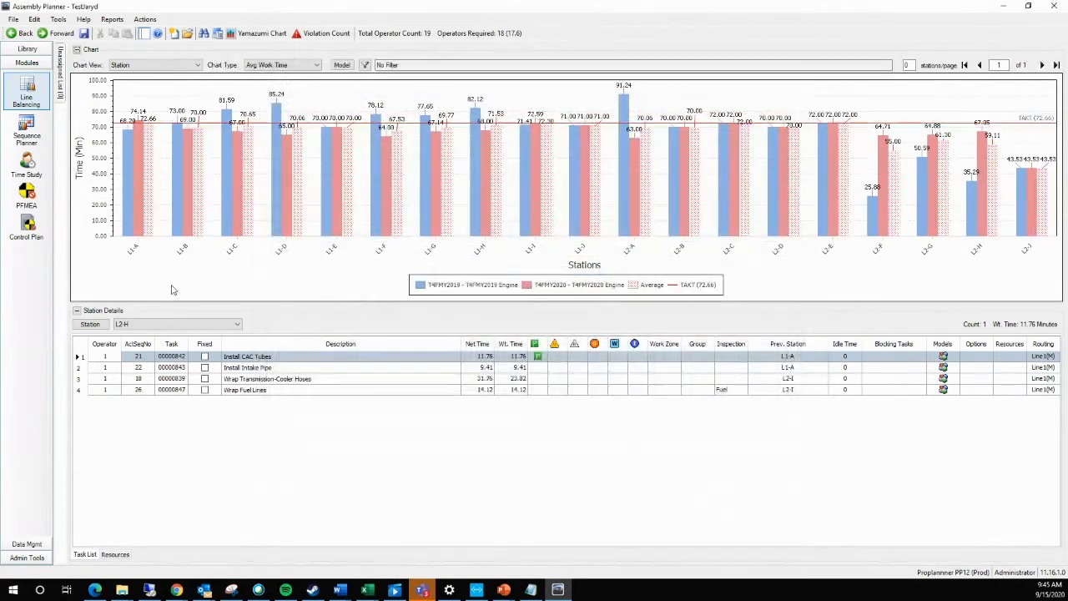
Return to the Routing library without saving the scenario and check the effective-from dates of the L2 operations in the Line1 routing
left_click(27, 48)
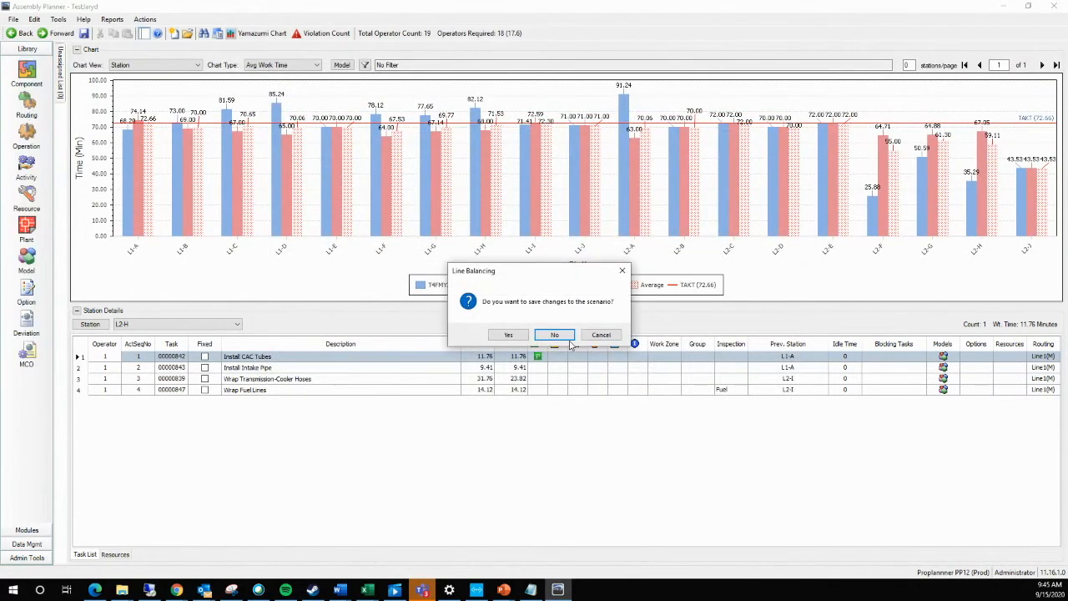
left_click(567, 338)
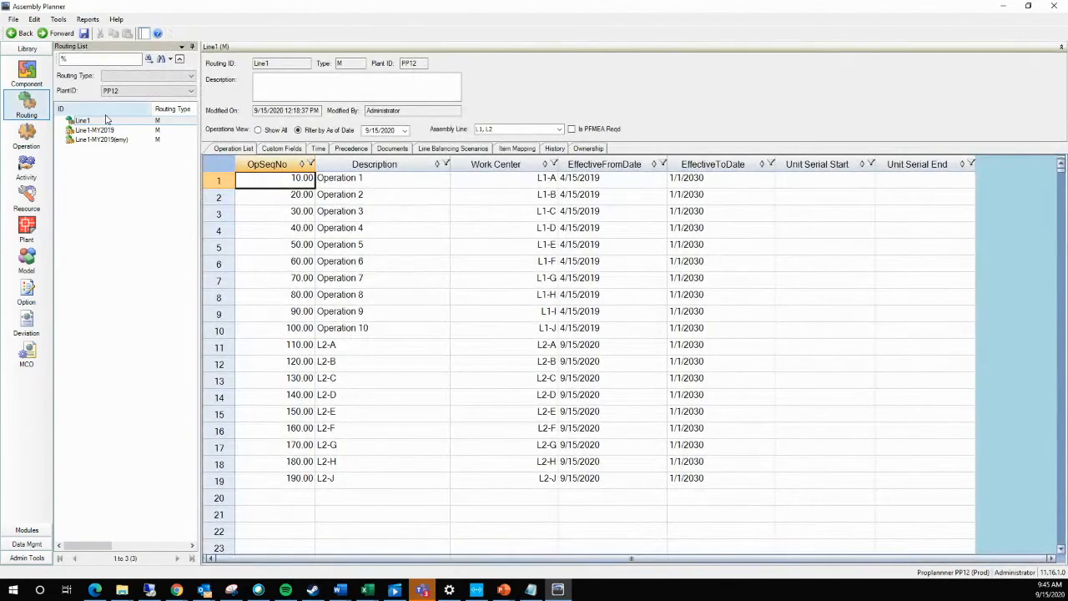
left_click(98, 121)
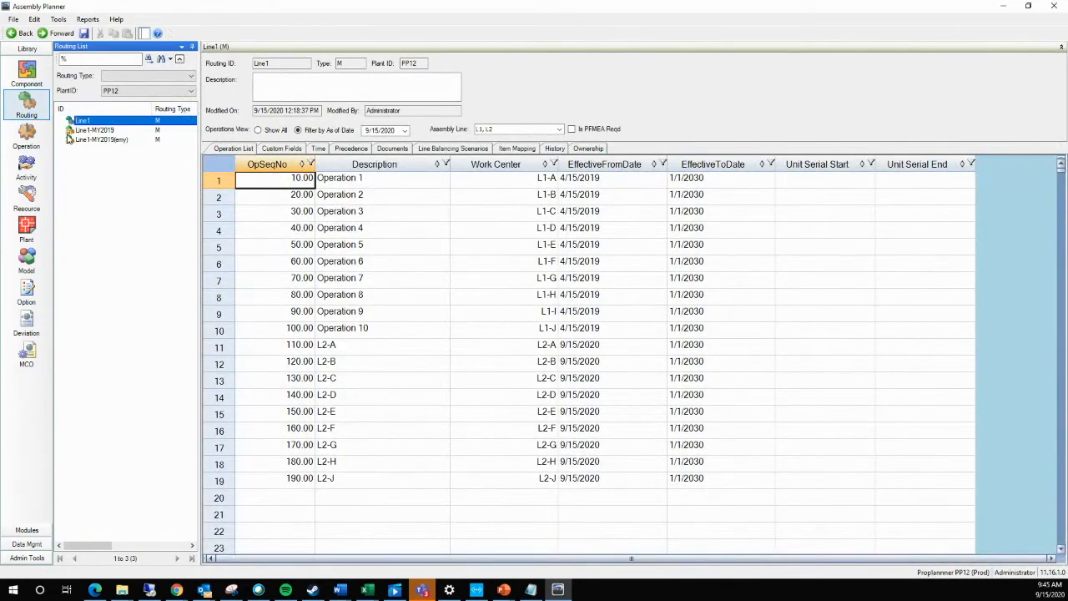
left_click(292, 202)
left_click_drag(291, 345, 288, 481)
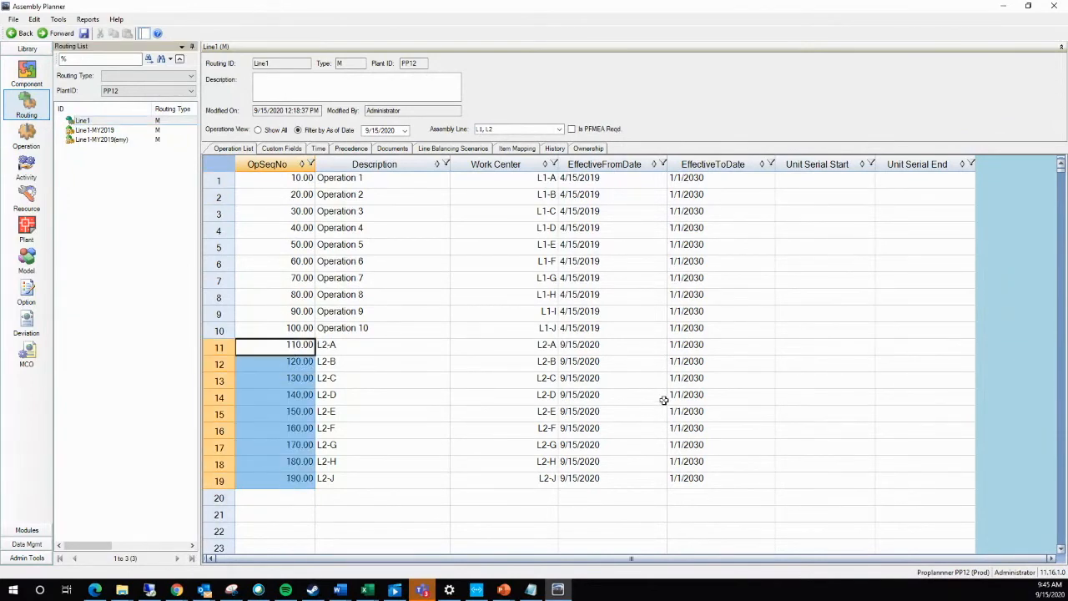
left_click_drag(611, 346, 619, 479)
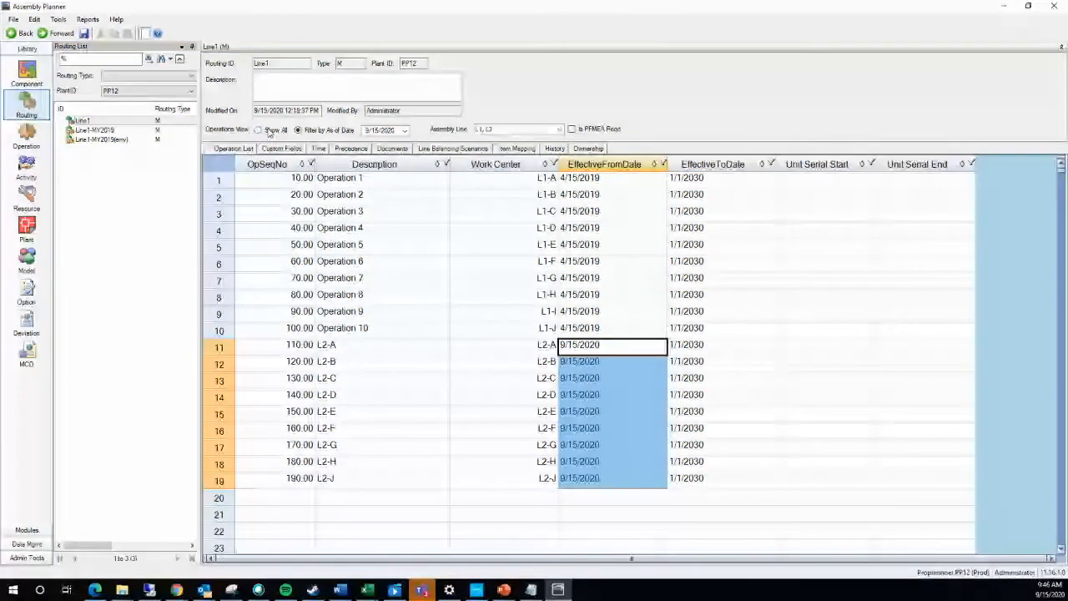
Open Operation 1 of the Line1 routing and compare the effective-from and effective-to dates of its activities
left_click(266, 362)
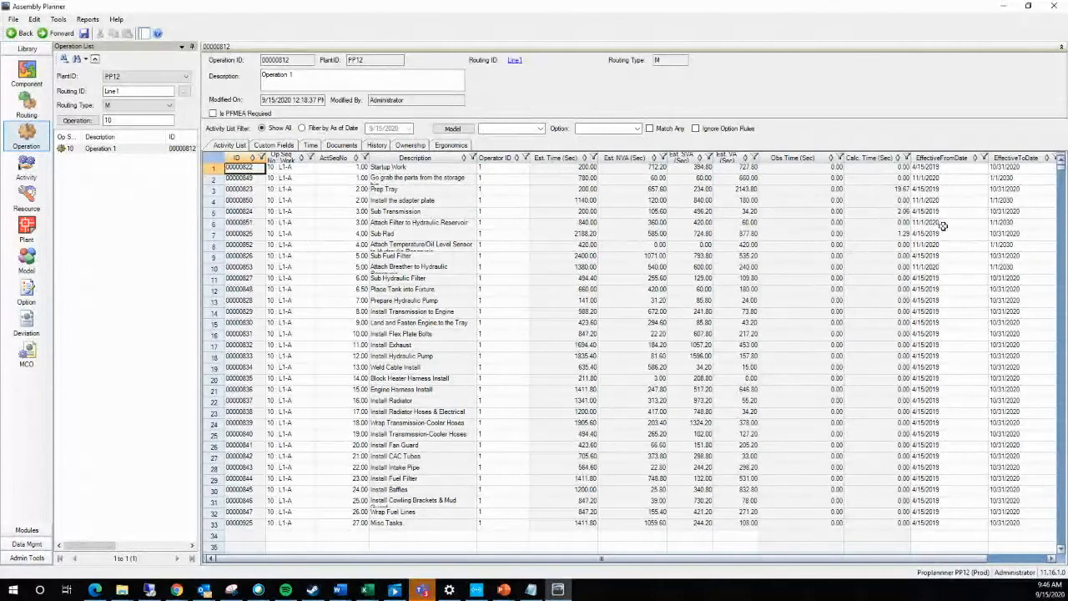
left_click(1012, 179)
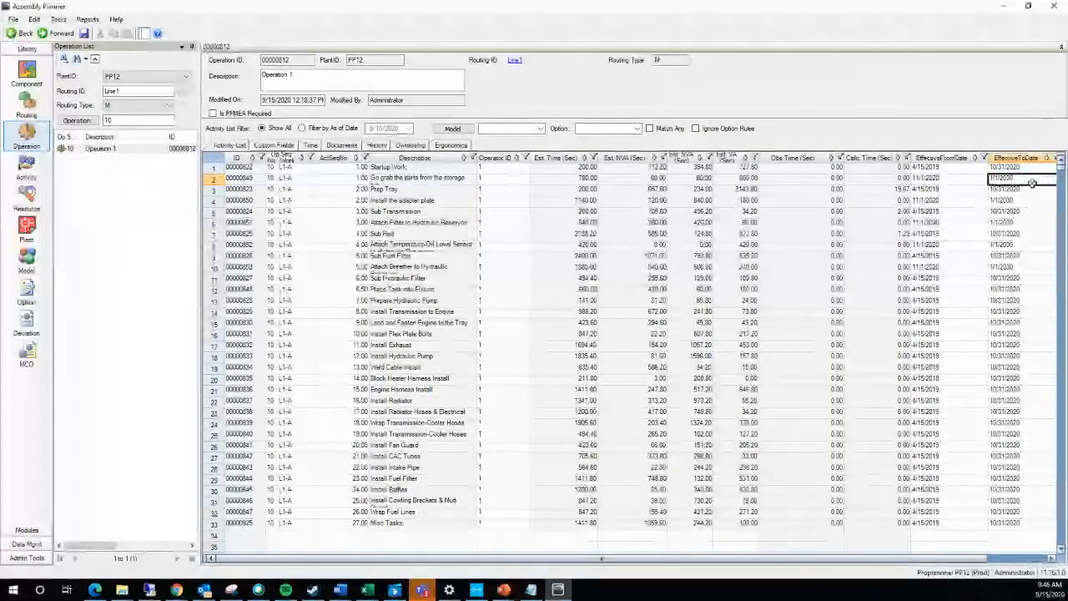
left_click(1032, 190)
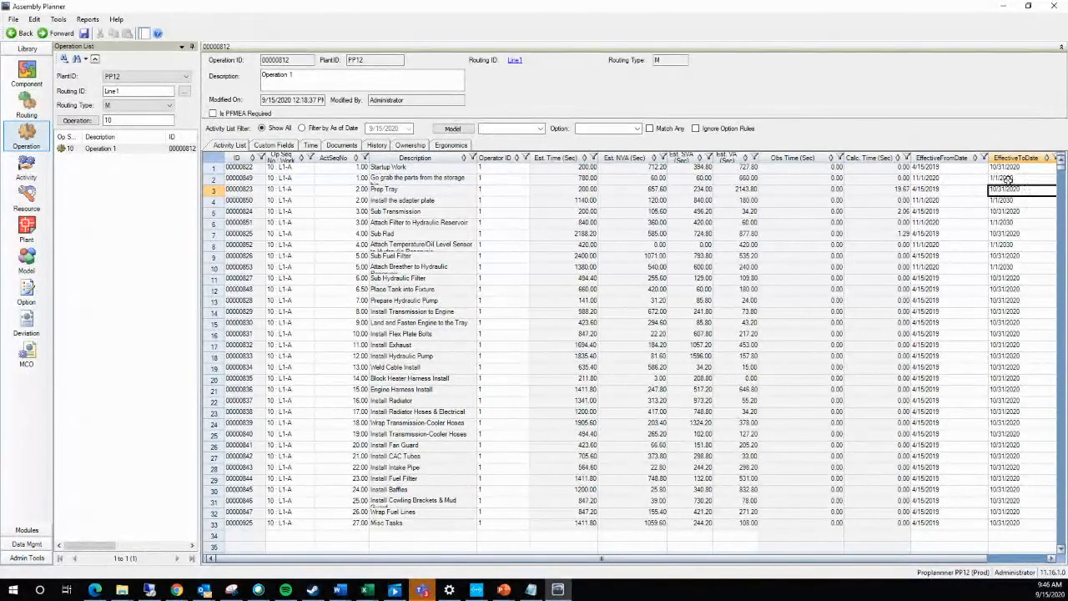
left_click(943, 179)
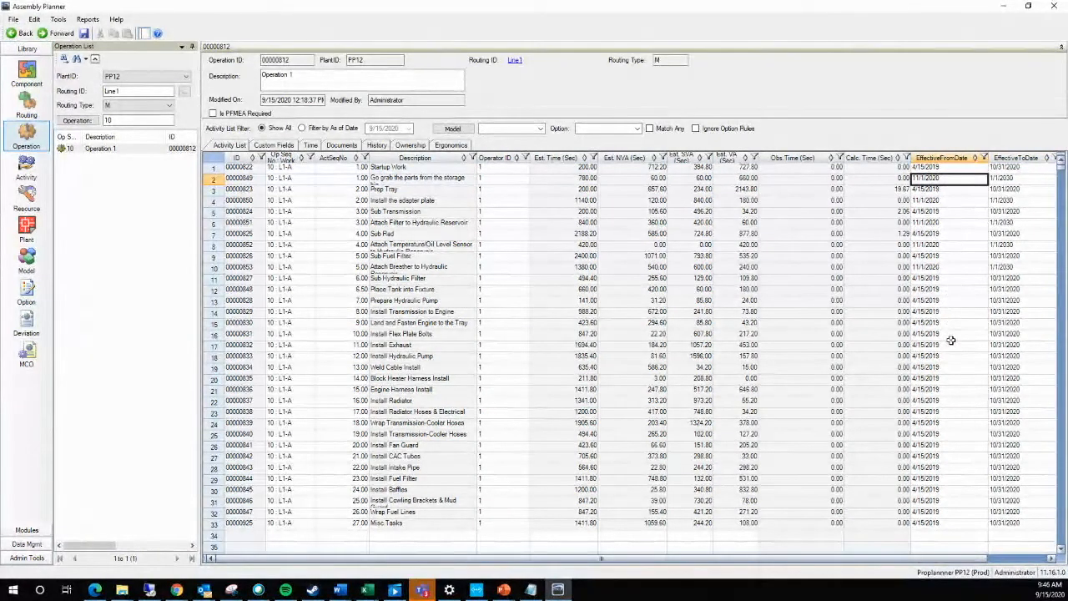
Filter Operation 1's activity list by the as-of date 12/16/2020 and check the effective-from dates of the activities
left_click(338, 129)
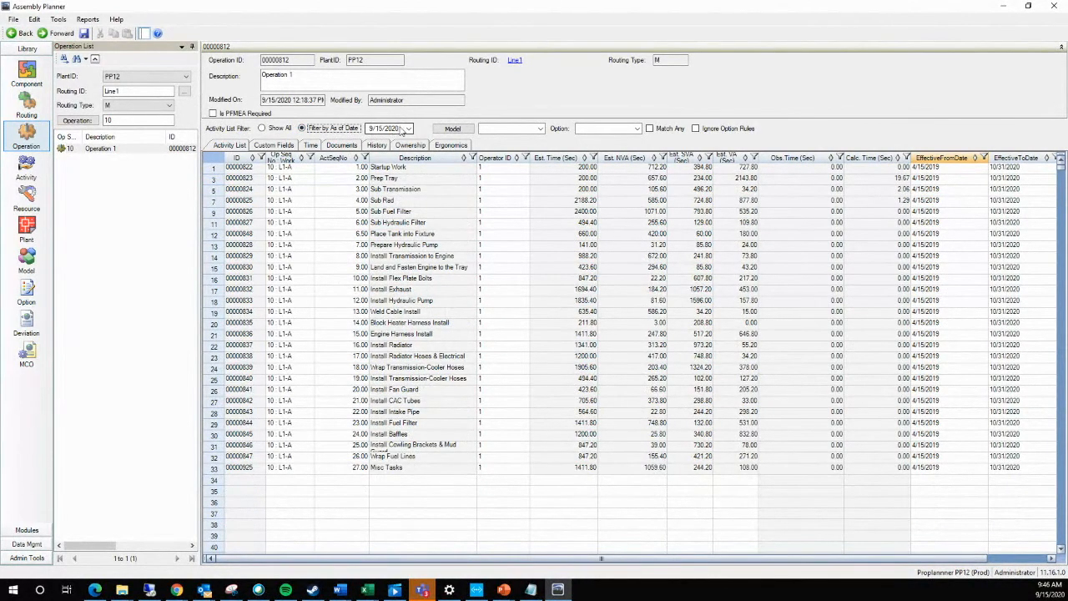
left_click(409, 129)
left_click(482, 145)
left_click(483, 144)
left_click(482, 144)
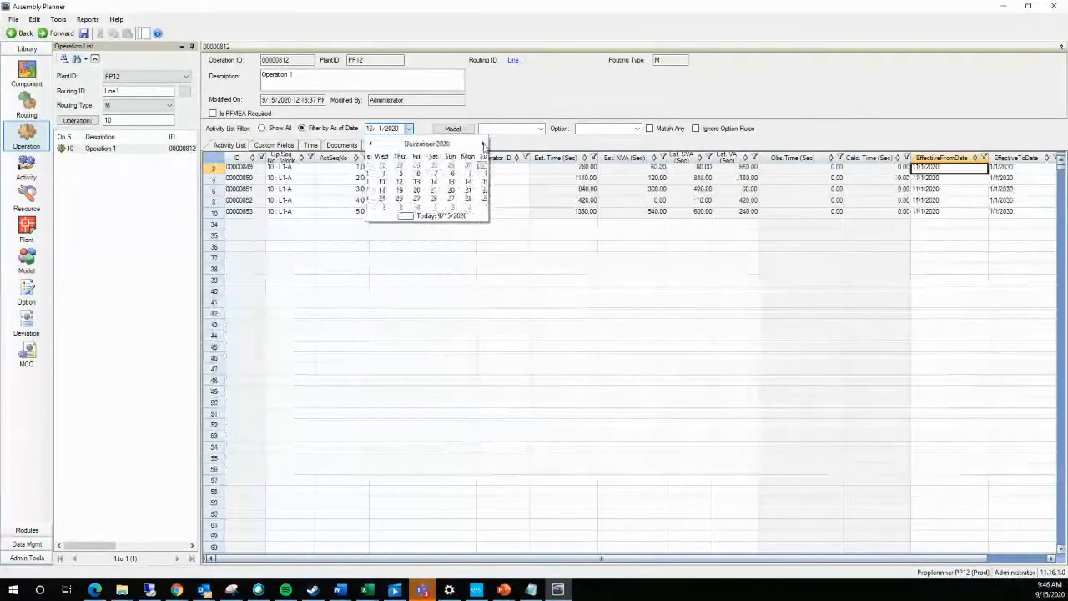
left_click(426, 181)
left_click(940, 191)
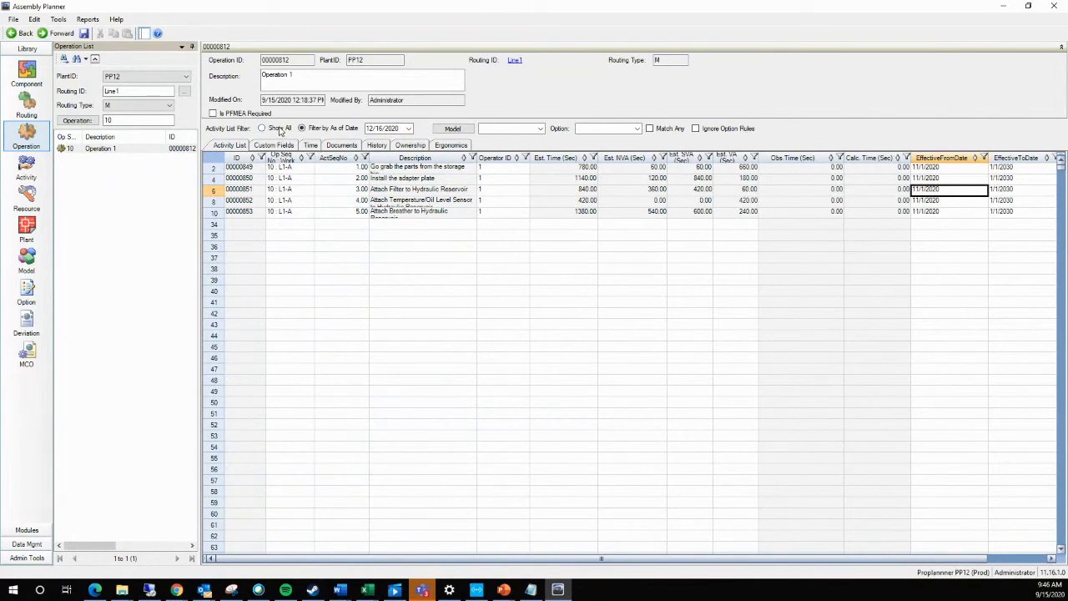
List all Line1 operations, open Operation 4, and review its activities' effective dates with the date filter applied and with all activities shown
left_click(108, 120)
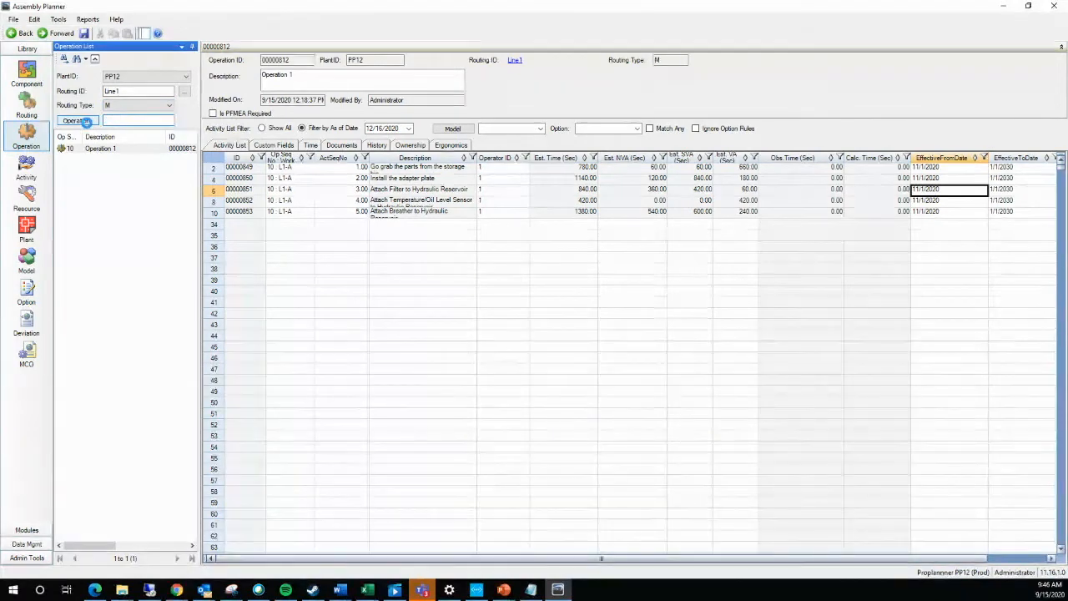
left_click(88, 123)
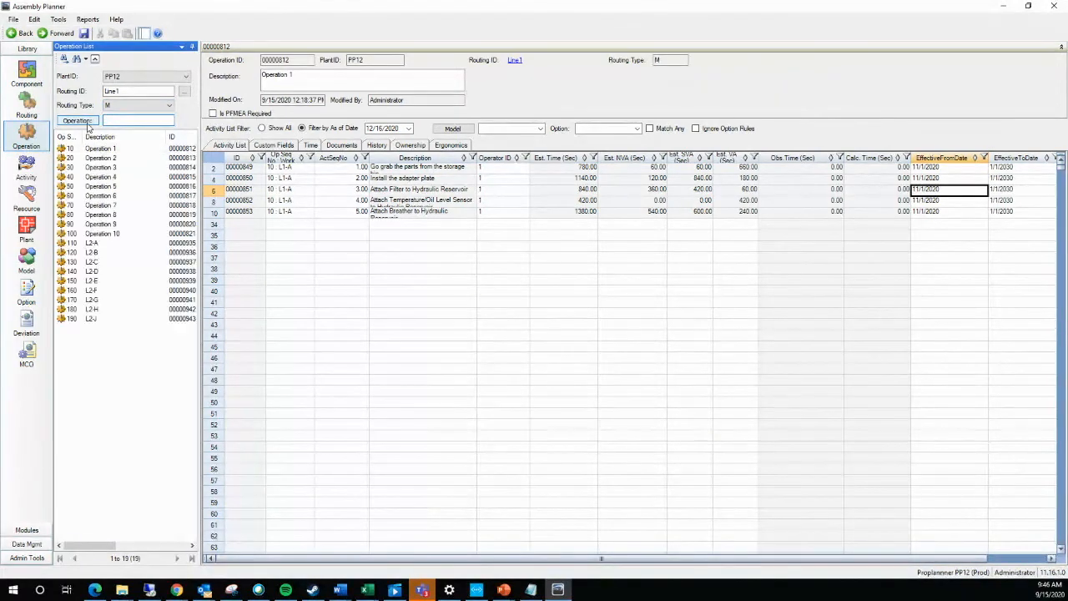
left_click(101, 177)
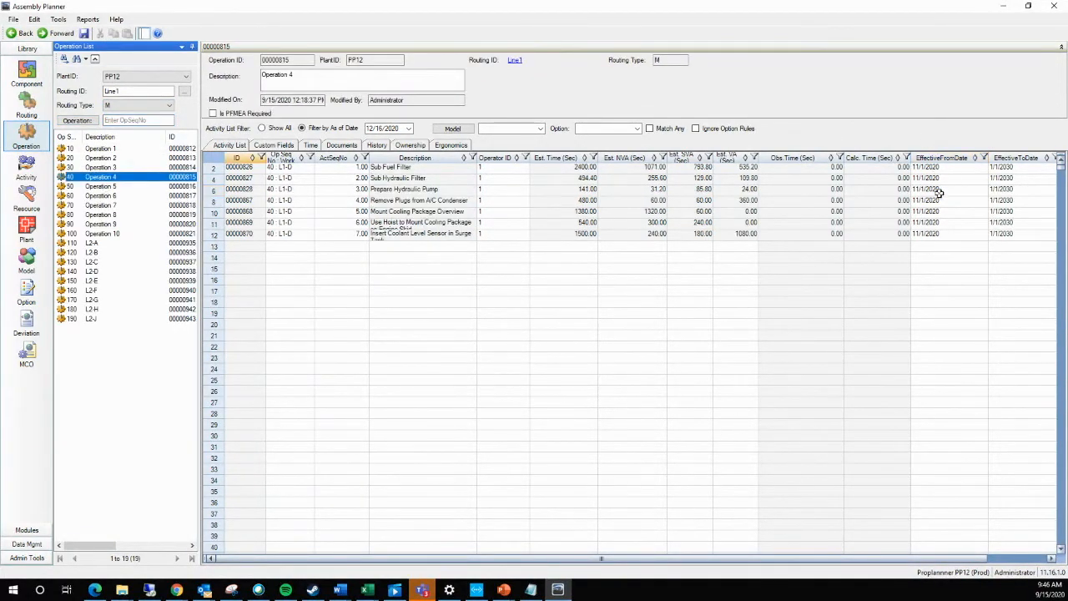
left_click_drag(934, 168, 947, 237)
left_click(263, 127)
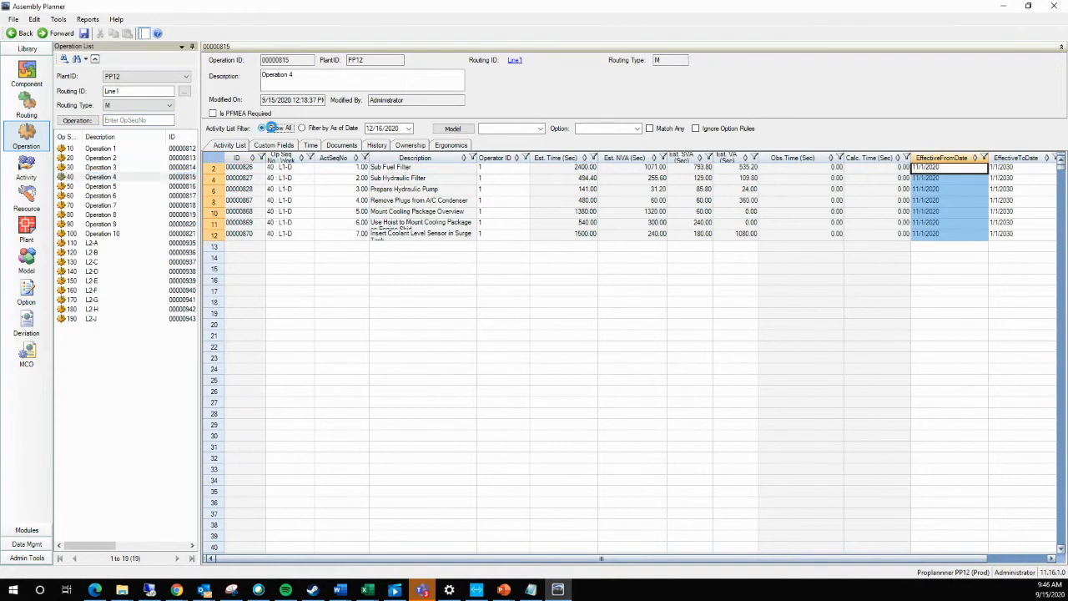
left_click(945, 214)
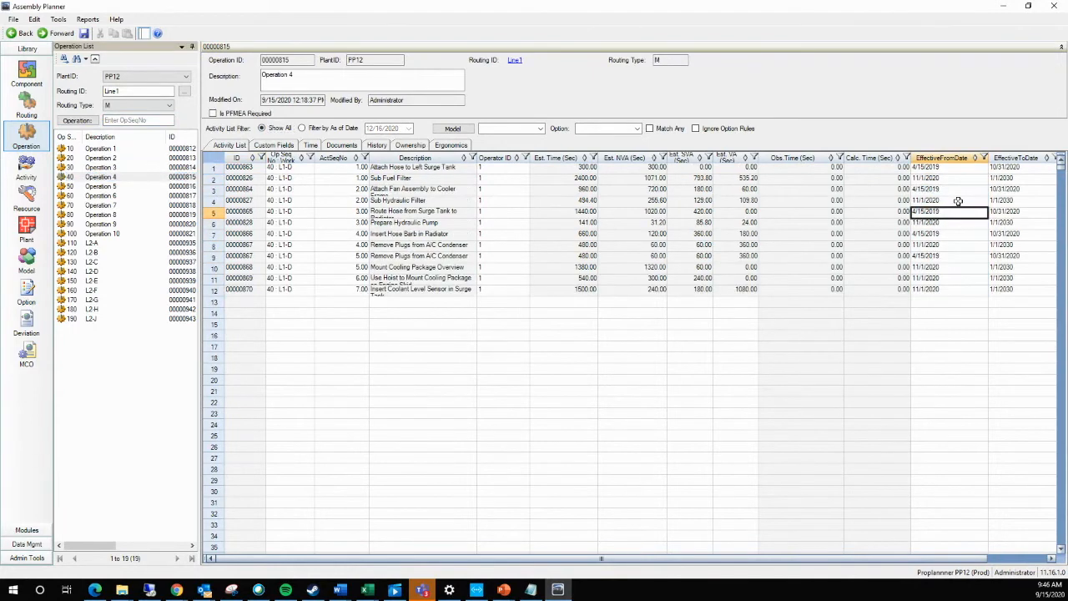
left_click_drag(946, 191, 998, 194)
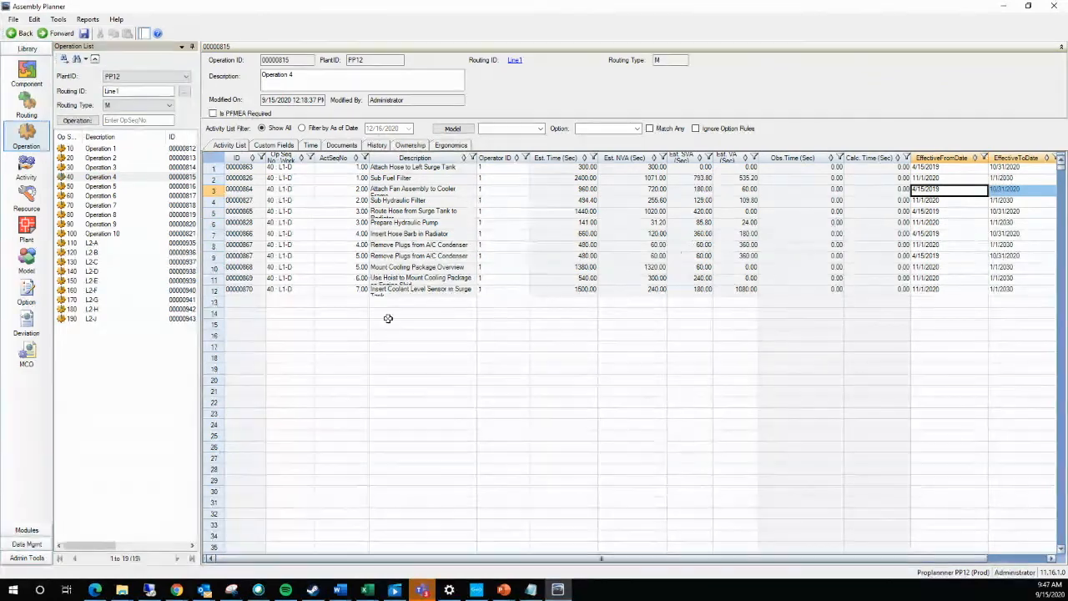
Review the activities and effective-from dates of operations L2-A, L2-B and L2-C
left_click(91, 243)
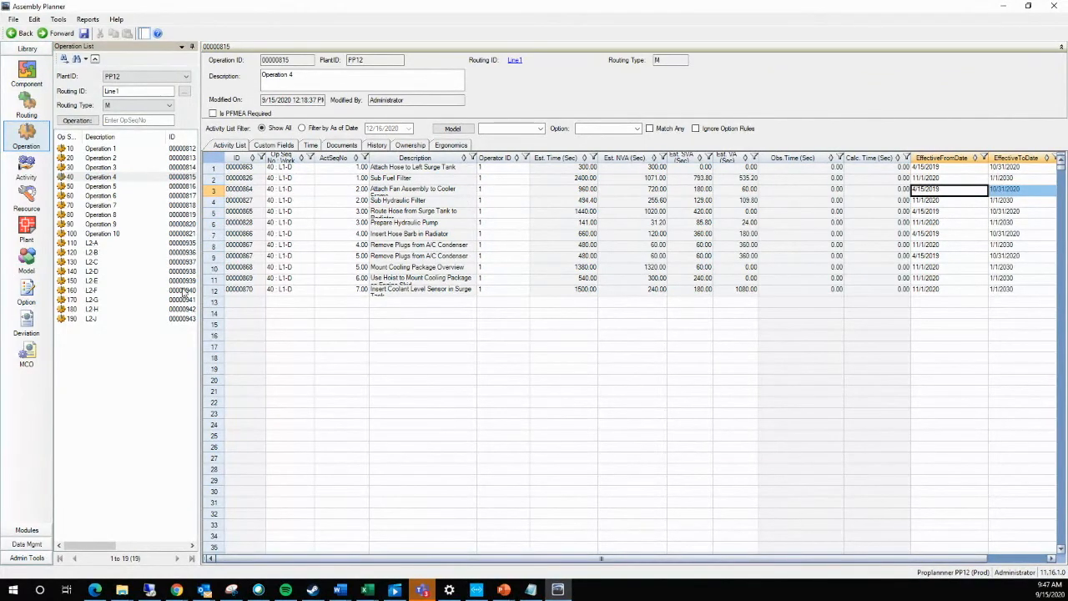
left_click_drag(941, 168, 954, 222)
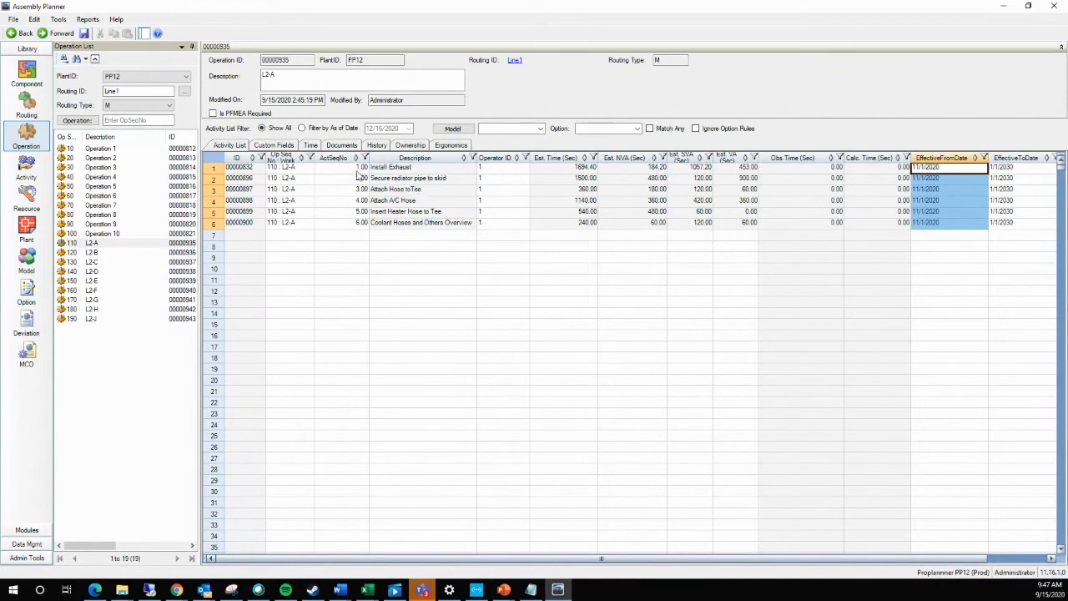
left_click(90, 253)
left_click(91, 263)
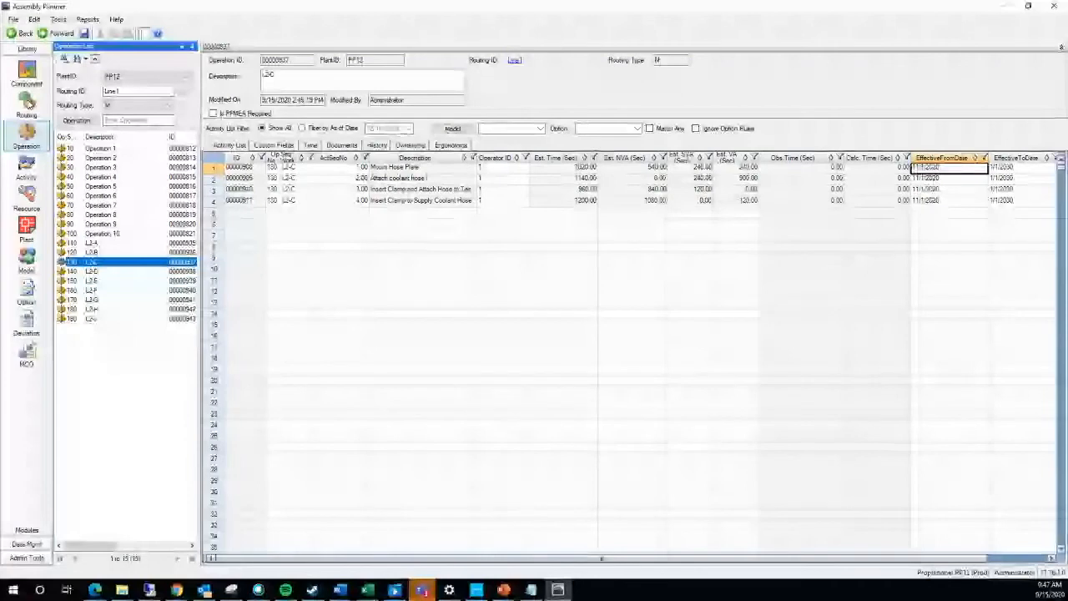
Return to the Routing library and check in the Line1 routing together with everything under it
left_click(28, 102)
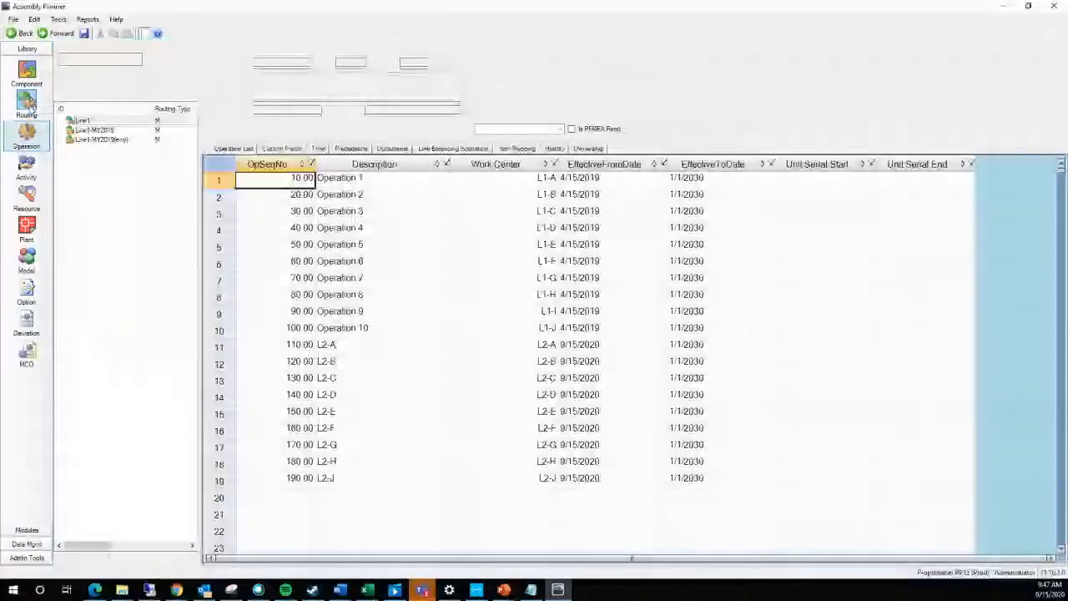
right_click(110, 123)
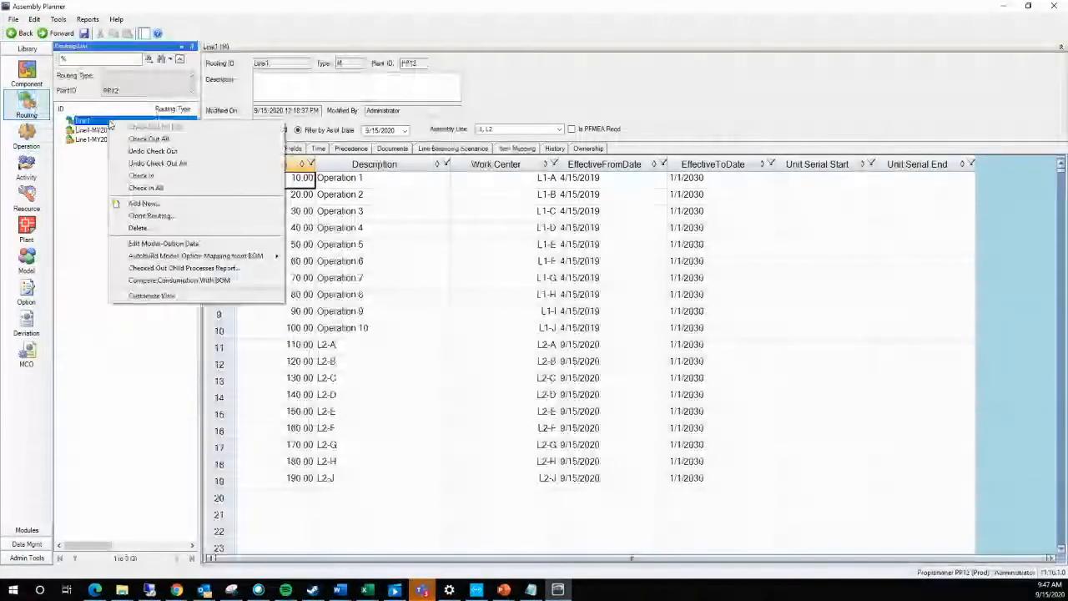
left_click(168, 188)
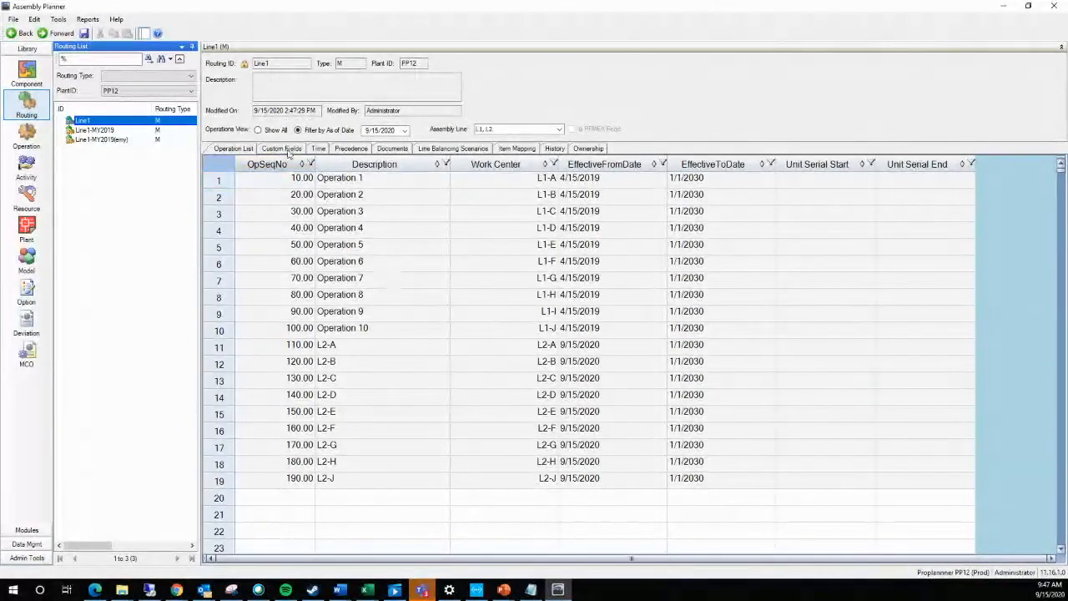
View the line balancing scenarios linked to the Line1 routing, select the one with target date 11/1/2020, and return to the operation list
left_click(472, 150)
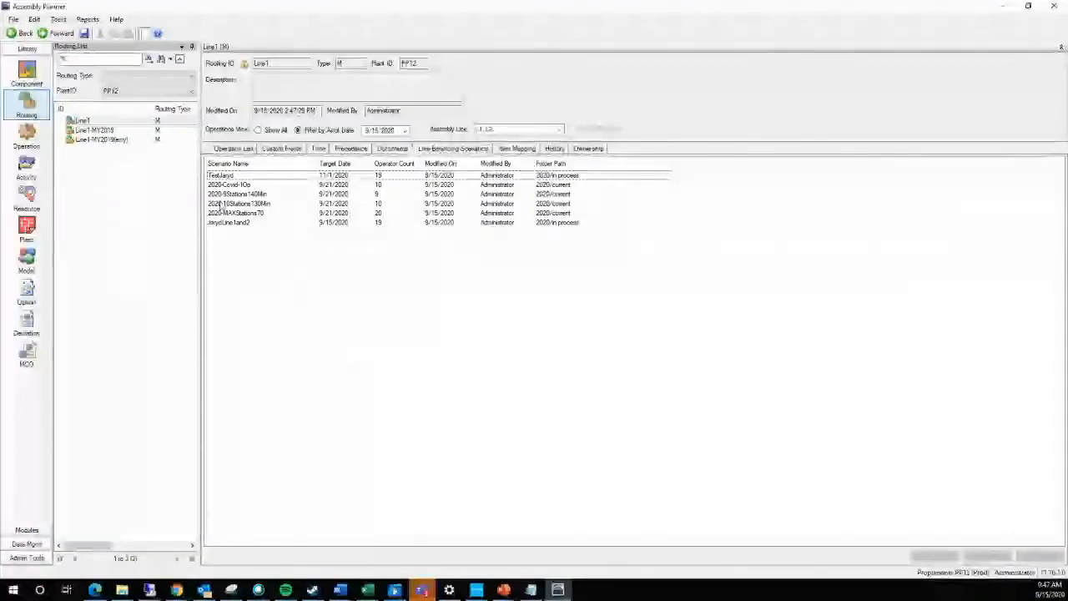
left_click(277, 178)
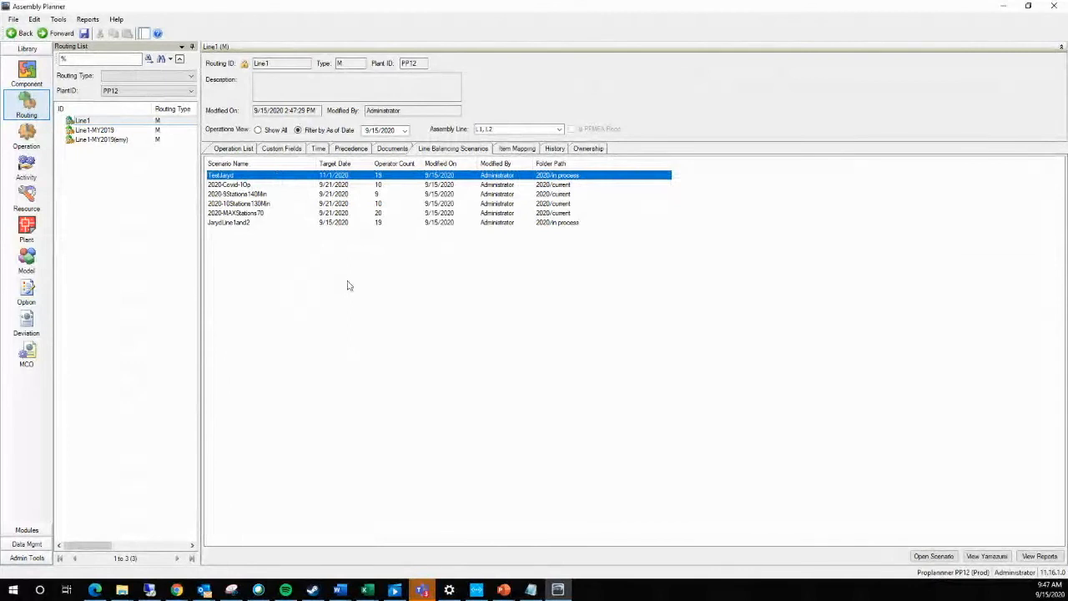
double_click(290, 174)
left_click(340, 212)
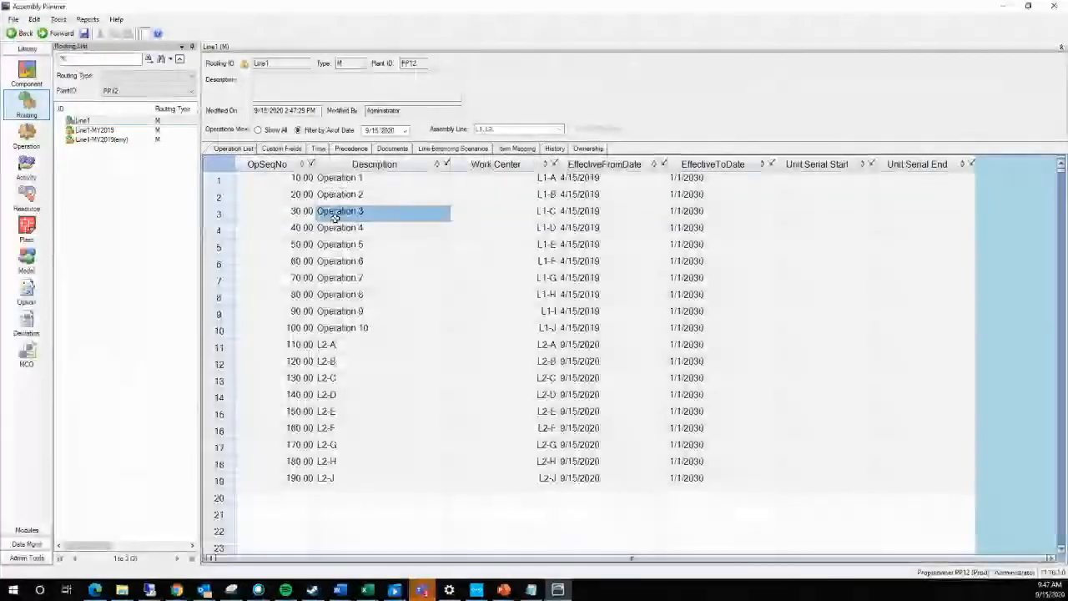
Return to the Line Balancing module and review the scenario's station work time chart
left_click(27, 530)
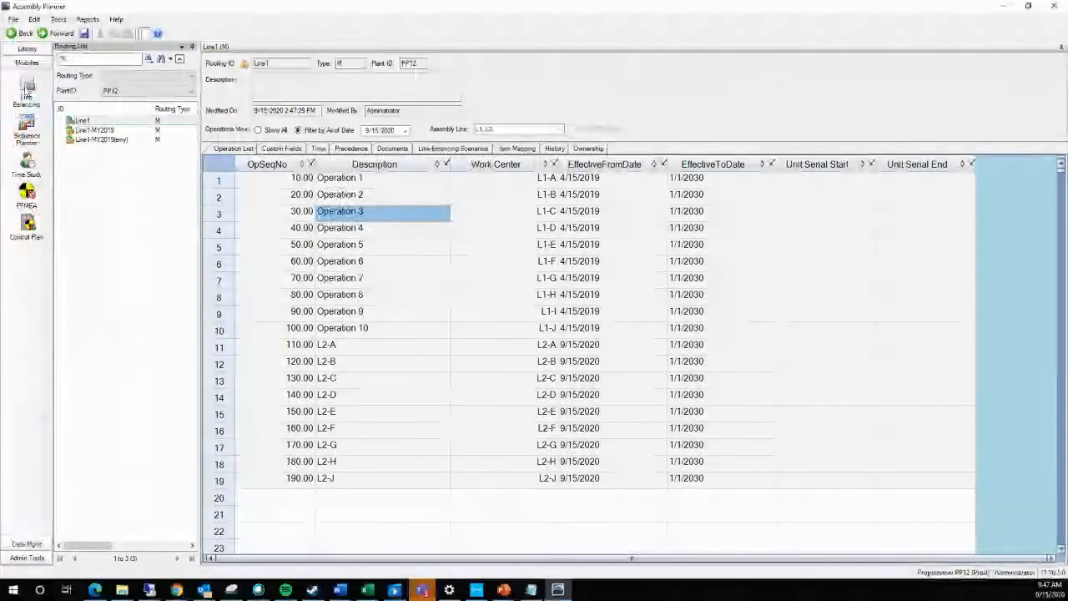
left_click(26, 93)
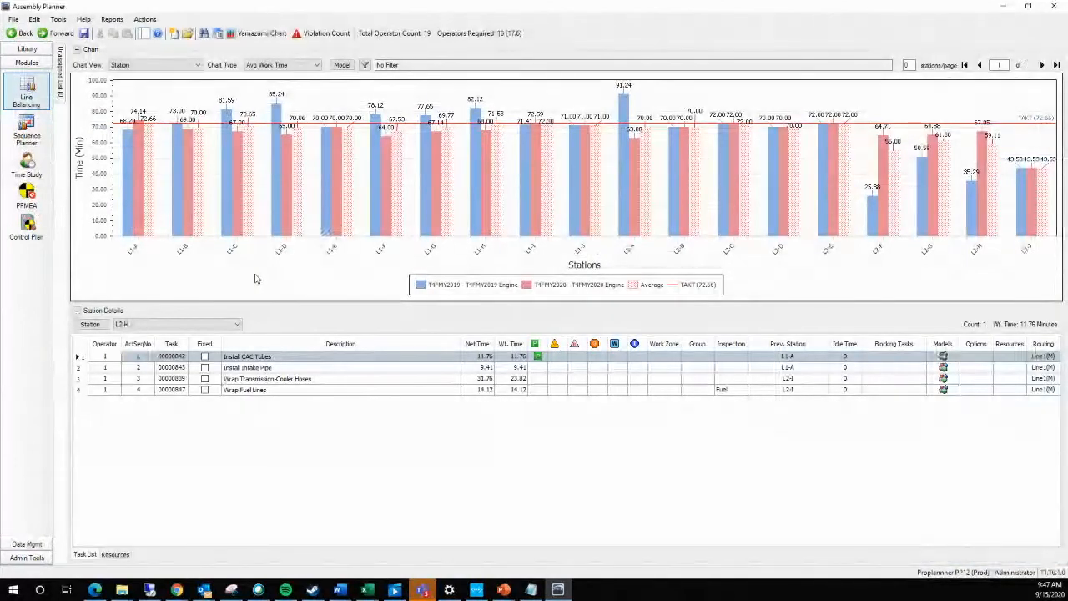
mouse_move(479, 195)
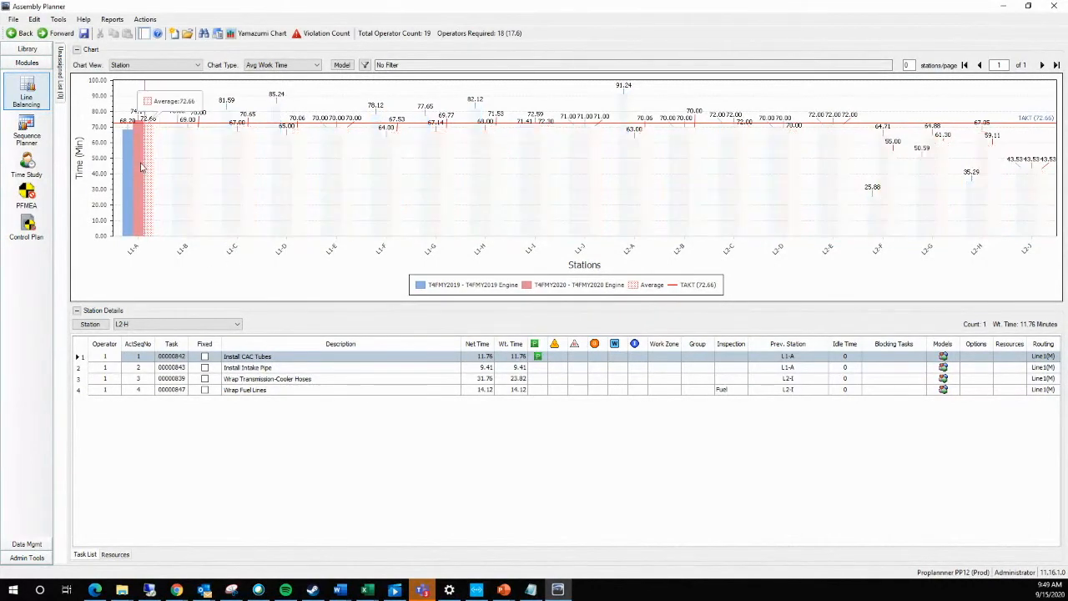
Save the changes to the open line balancing scenario while switching back to the Routing library
left_click(22, 51)
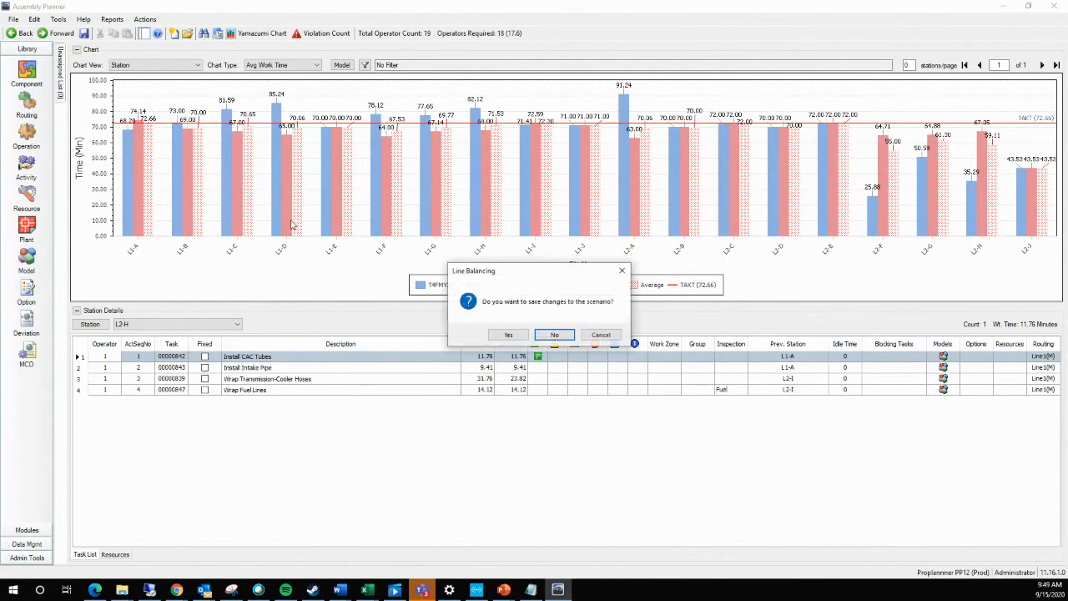
left_click(506, 335)
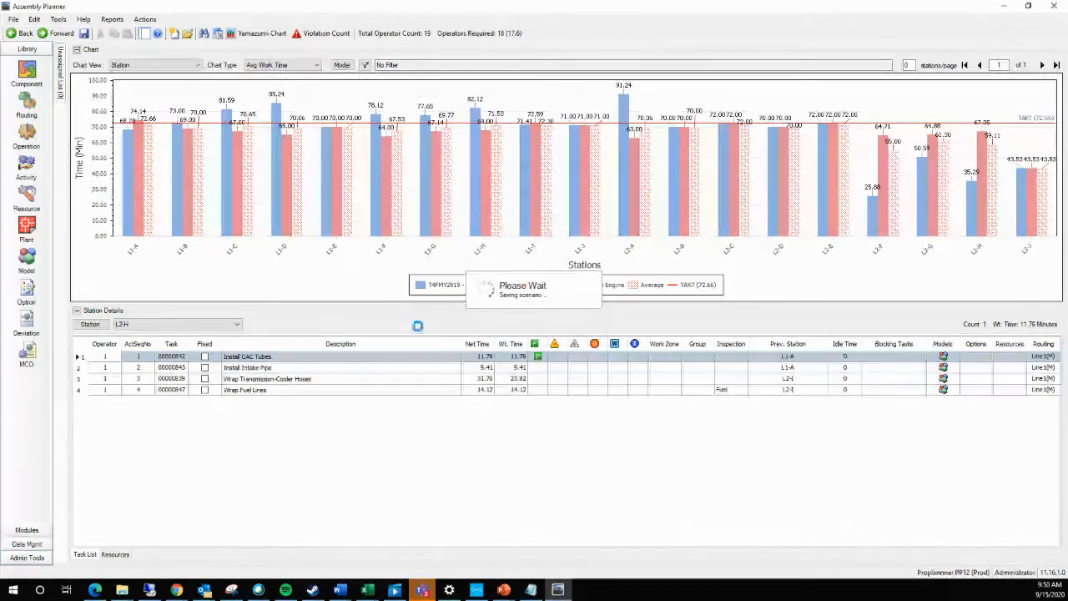
left_click(587, 336)
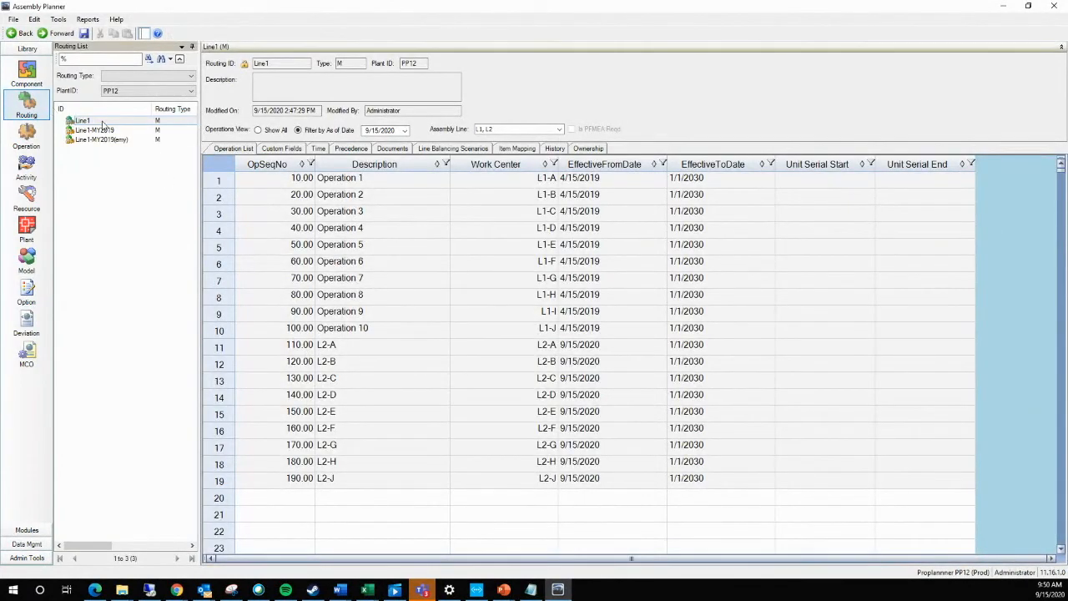
Check out the Line1 routing for editing and select the Work Center cell in the first empty operation row
left_click(101, 123)
right_click(101, 123)
left_click(162, 132)
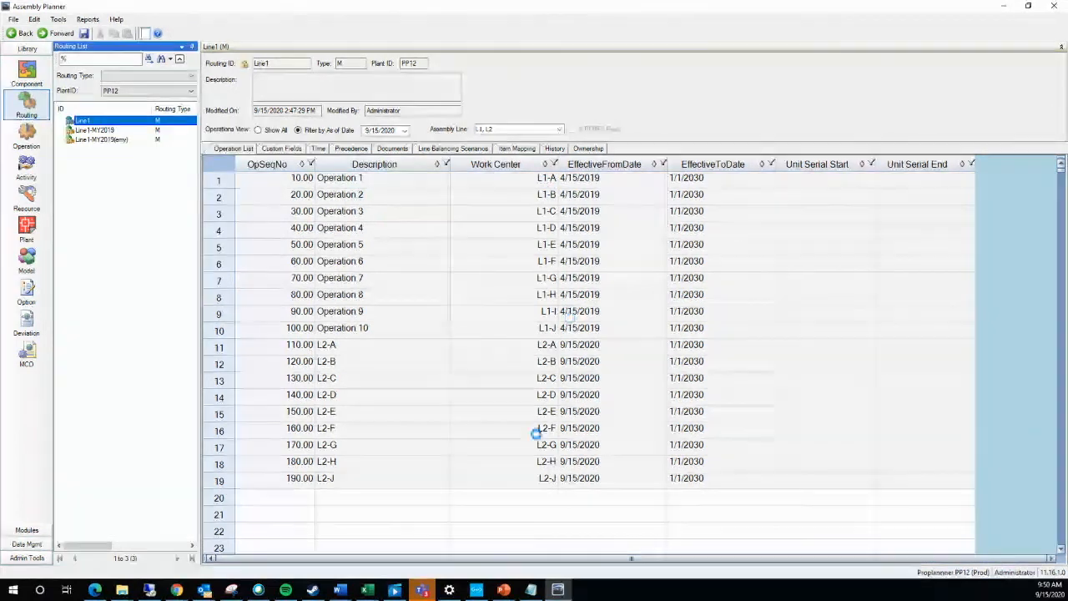
left_click(543, 499)
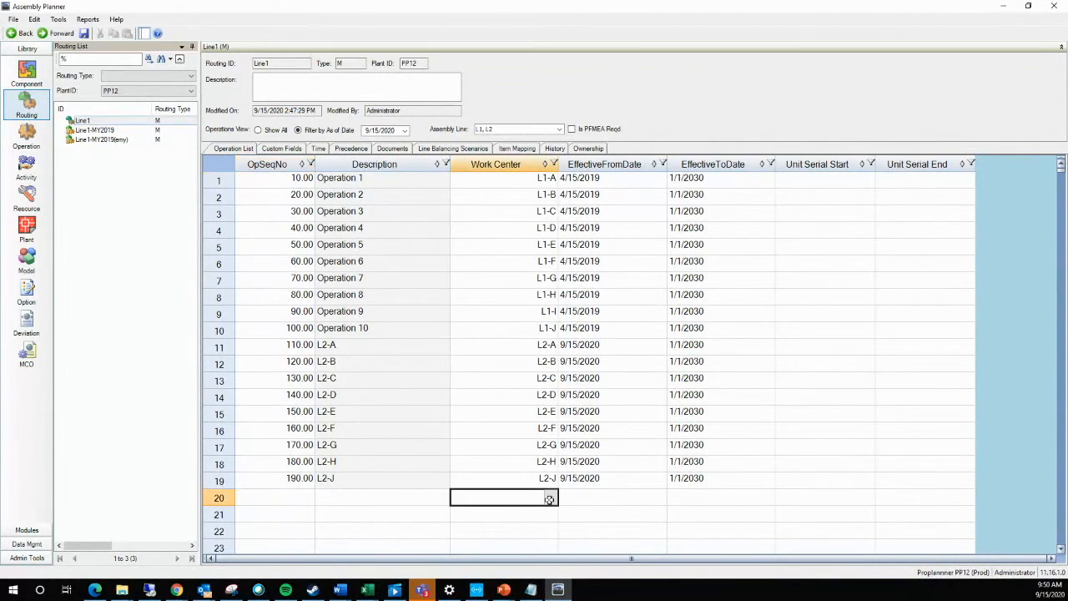
Add three operation rows to the Line1 routing with sequence numbers 11, 12 and 13, assigning work center L1-A to operation 11
left_click(549, 497)
left_click(489, 405)
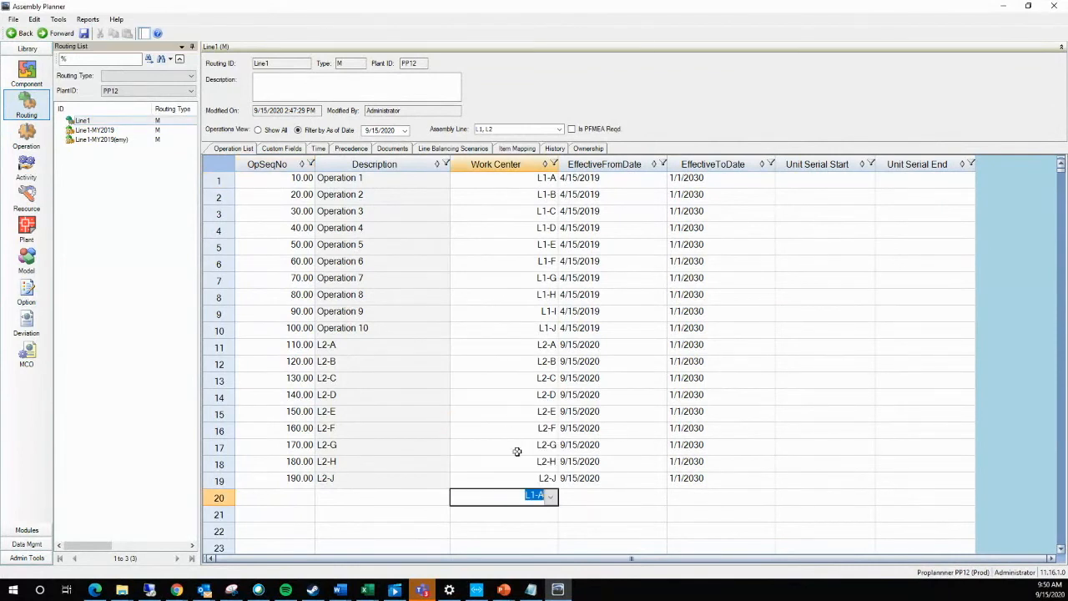
left_click(293, 495)
type("11")
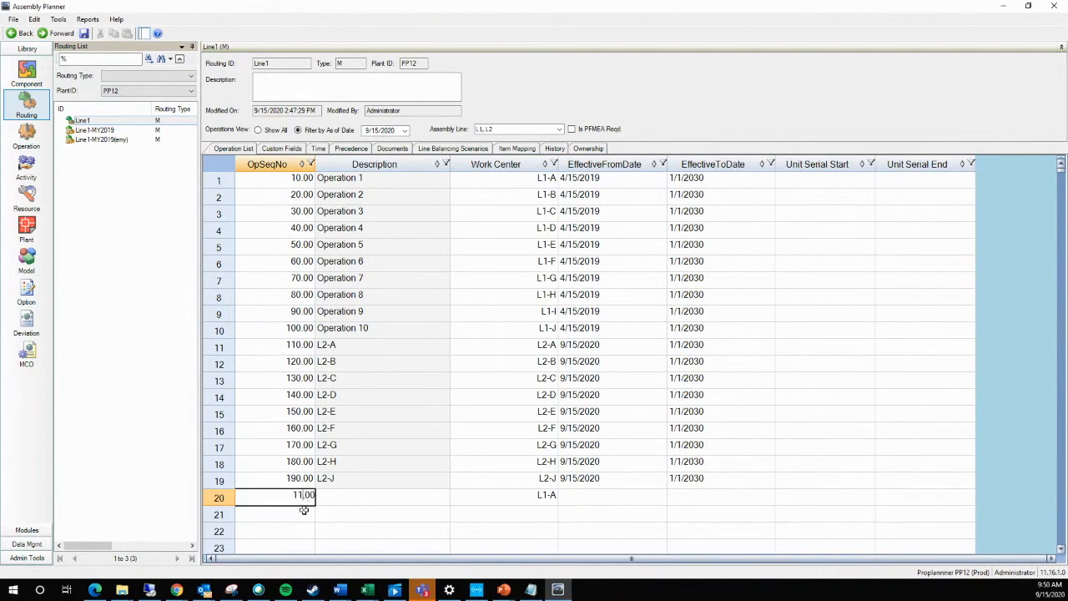
left_click(301, 513)
type("12")
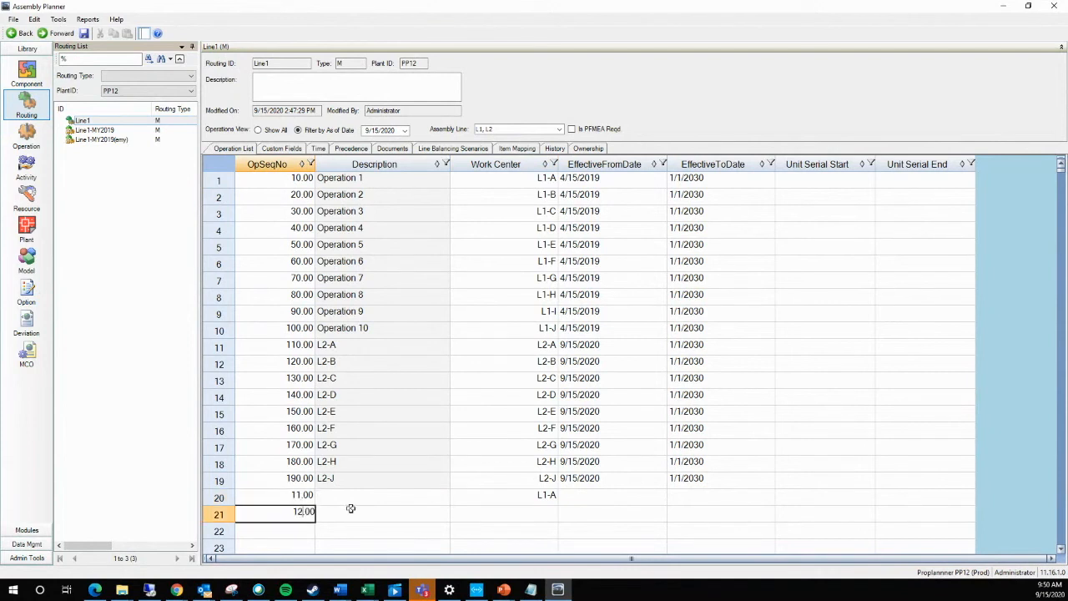
left_click(298, 527)
type("13")
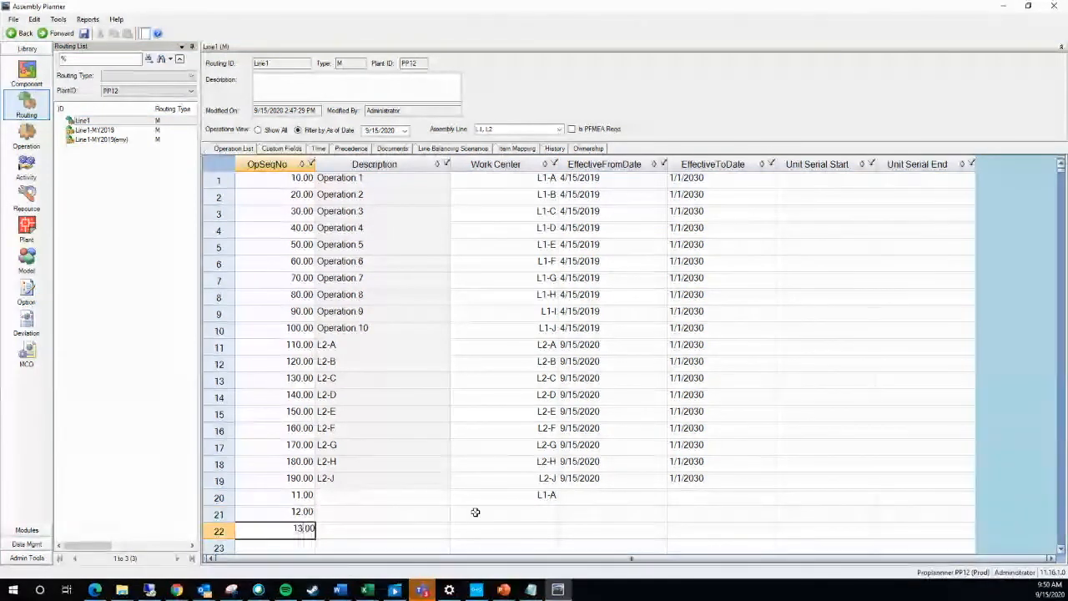
Assign work center L1-A to operations 12 and 13 and save the routing
left_click(536, 515)
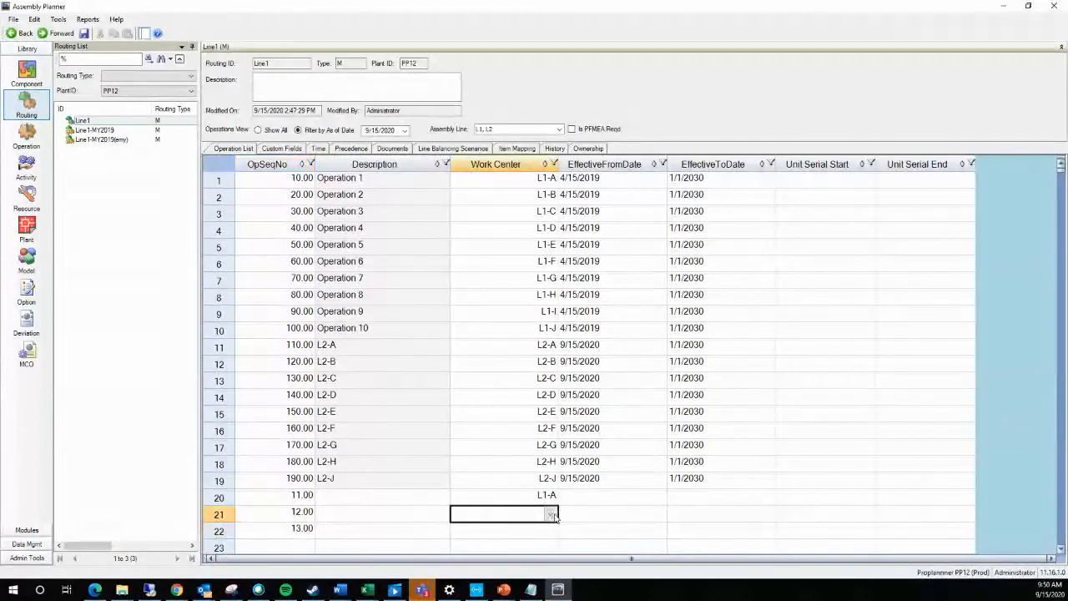
left_click(554, 516)
left_click(490, 425)
left_click(548, 533)
left_click(482, 439)
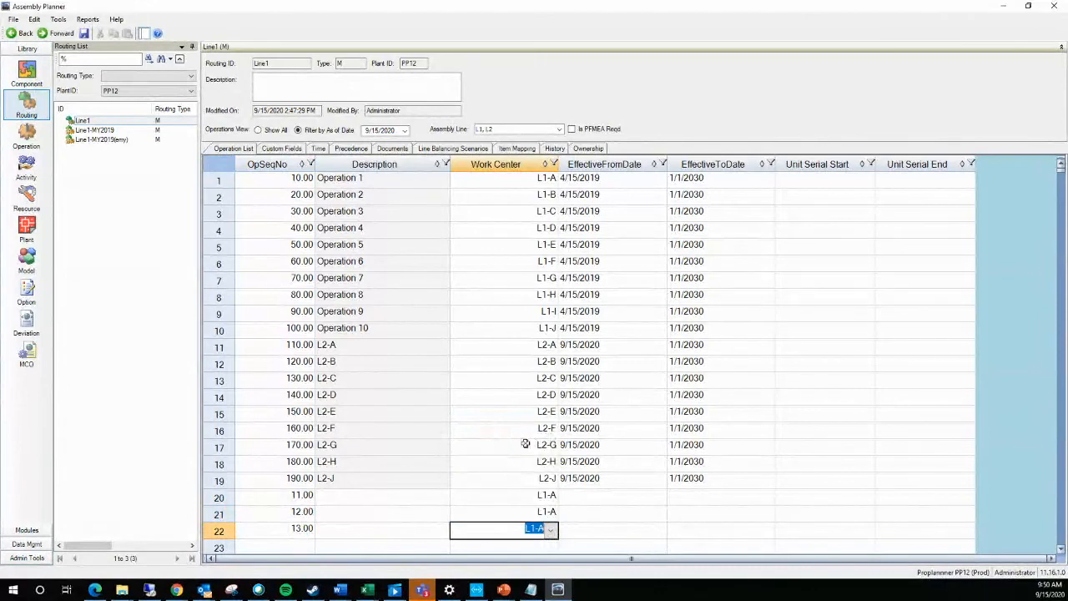
left_click(597, 430)
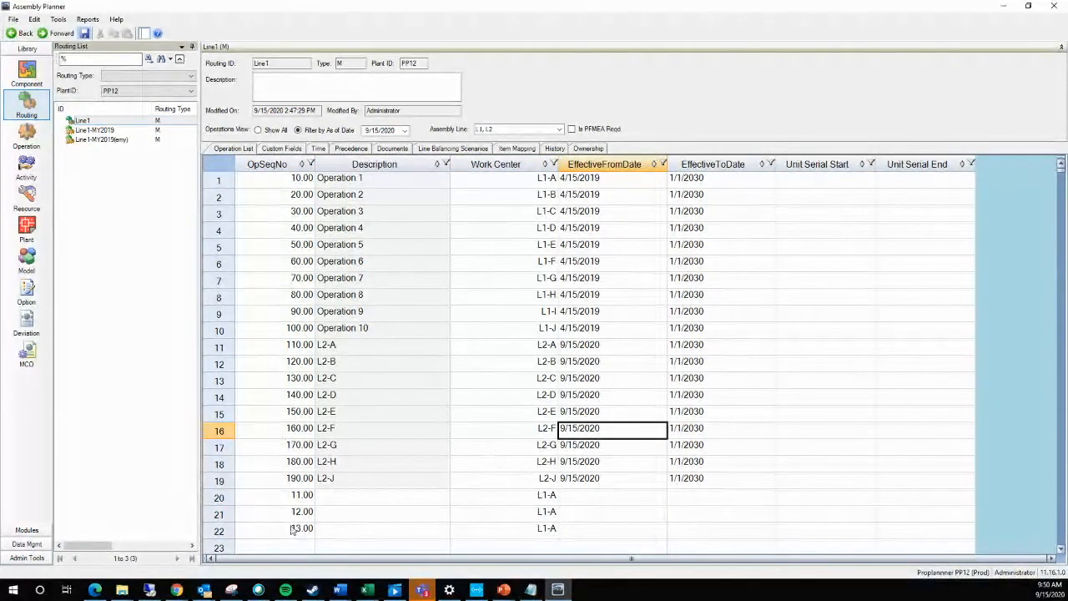
key("ctrl+s")
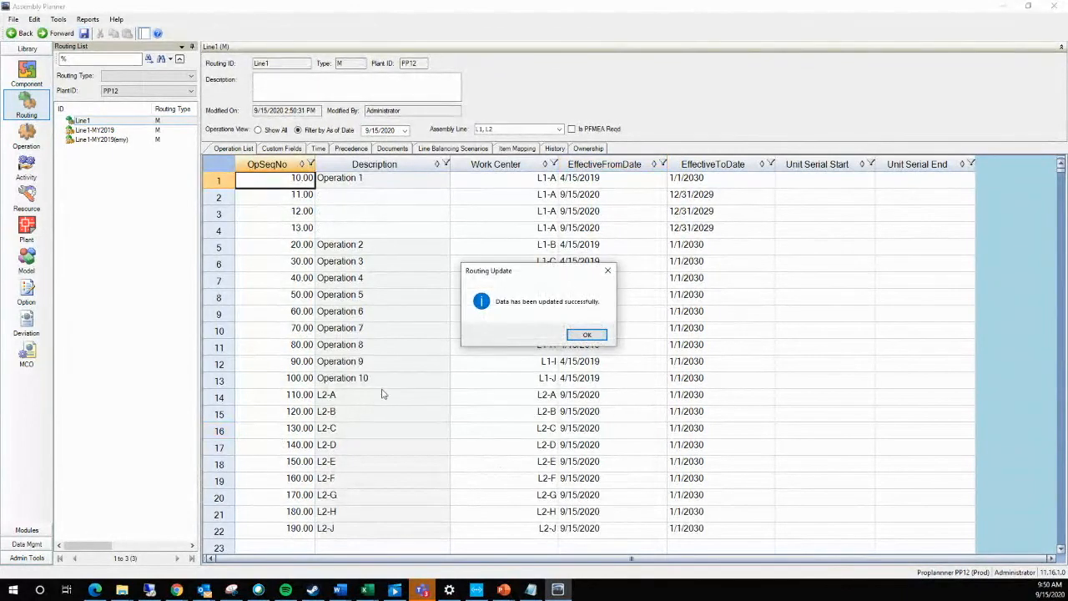
left_click(589, 335)
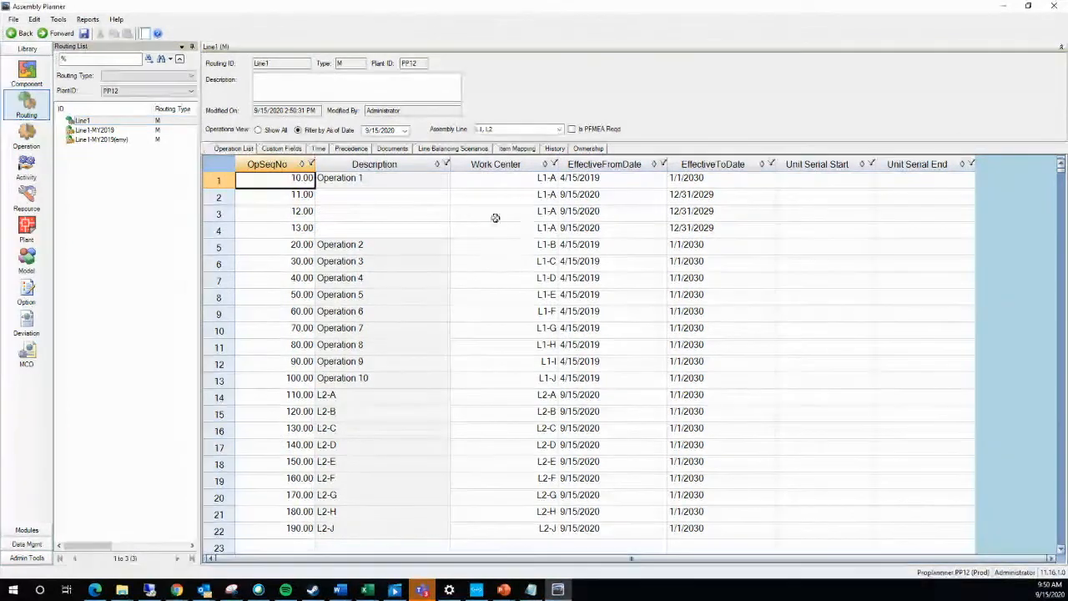
Review the work centers of operations 10 to 13 and the effective-from date of operation 13
left_click(512, 185)
left_click(507, 197)
left_click(509, 222)
left_click(496, 212)
left_click(500, 223)
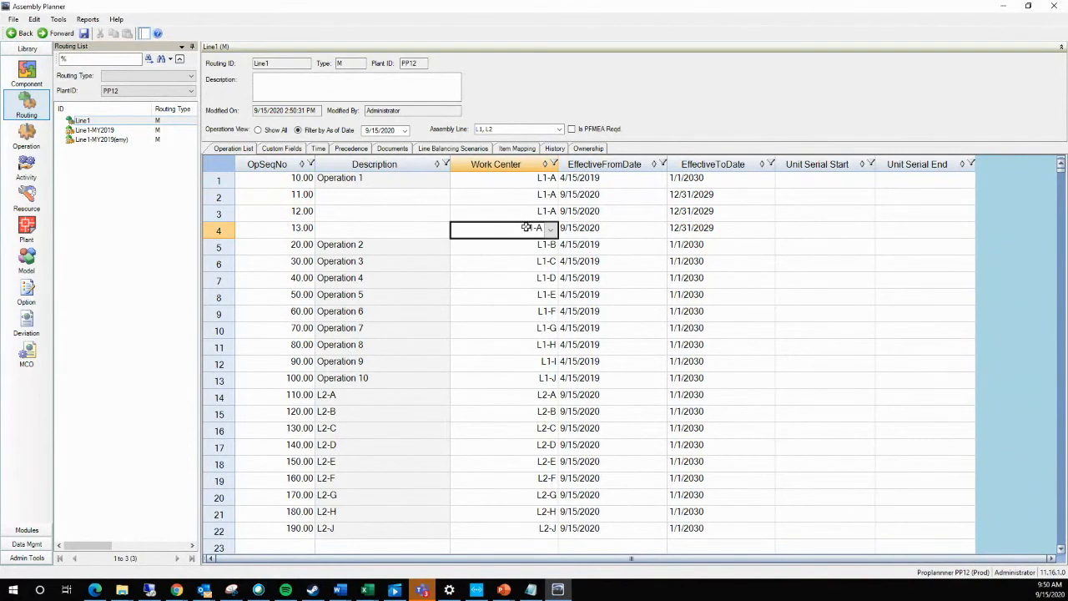
left_click(604, 226)
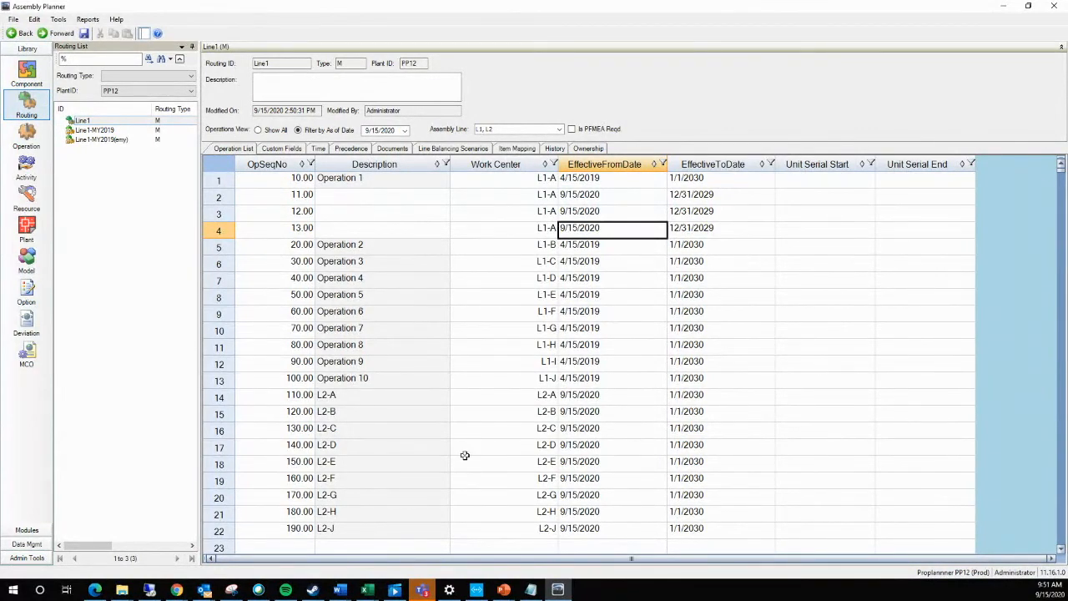
Open Operation 3 of the Line1 routing and examine its activities with their times and effective dates
double_click(222, 267)
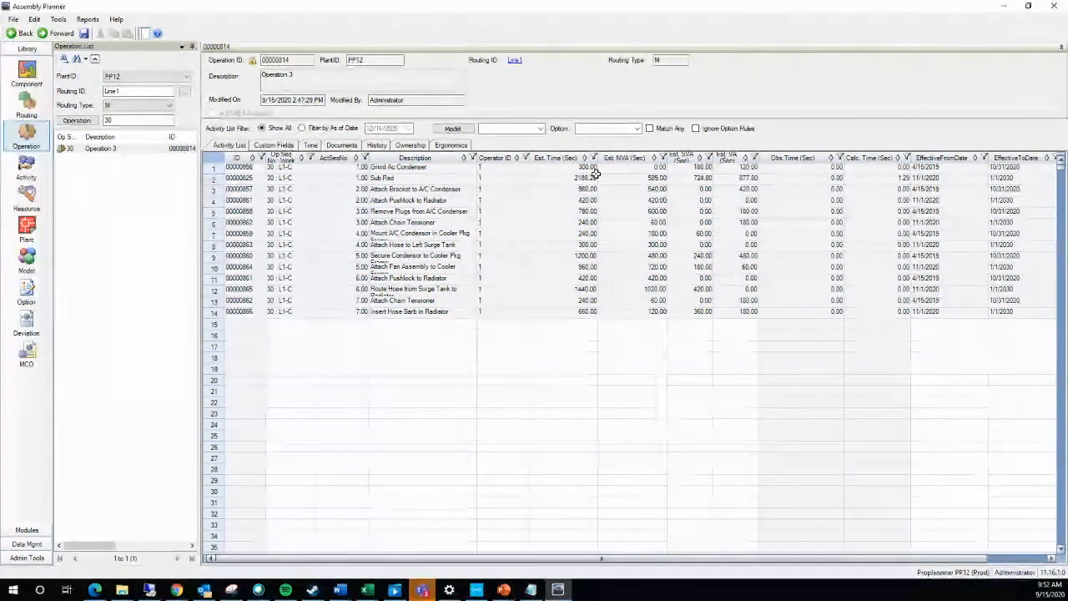
left_click(297, 211)
left_click(112, 229)
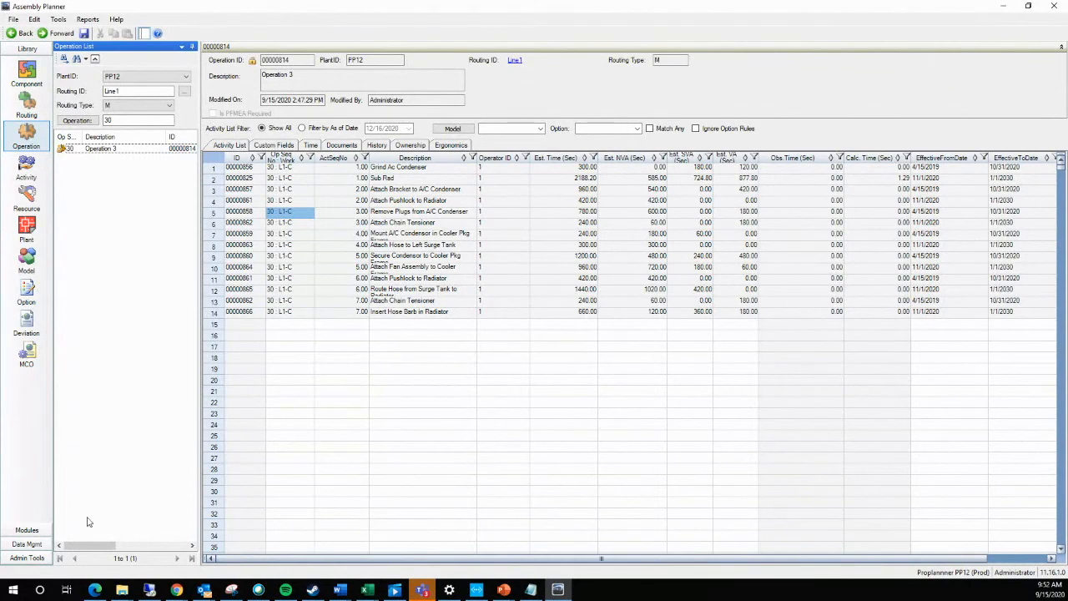
Return to the Line Balancing module and review the Install CAC Tubes task at station L2-H and the station work time chart
left_click(27, 531)
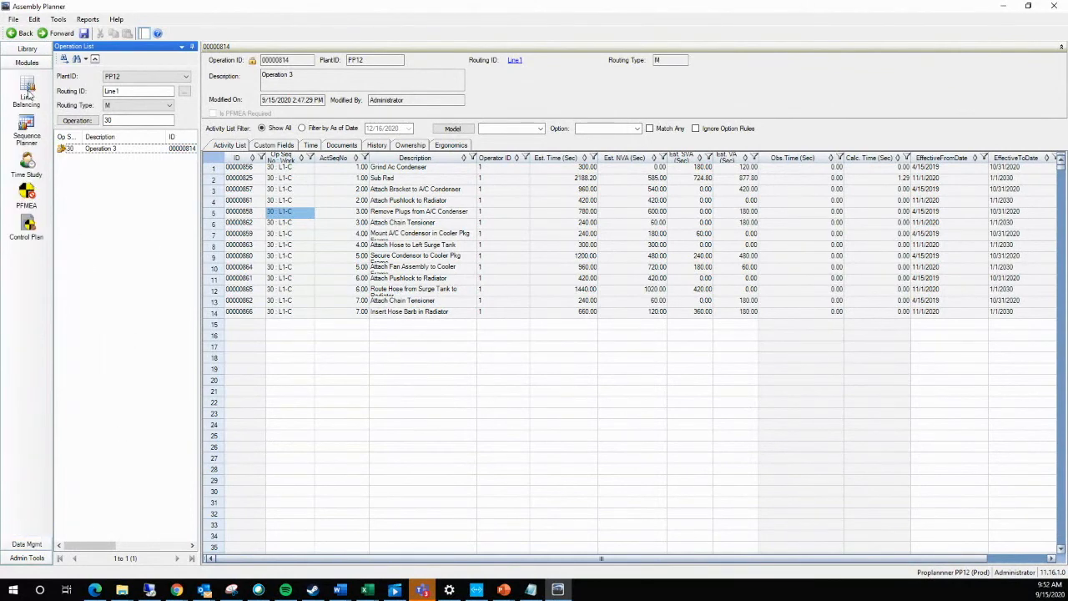
left_click(29, 94)
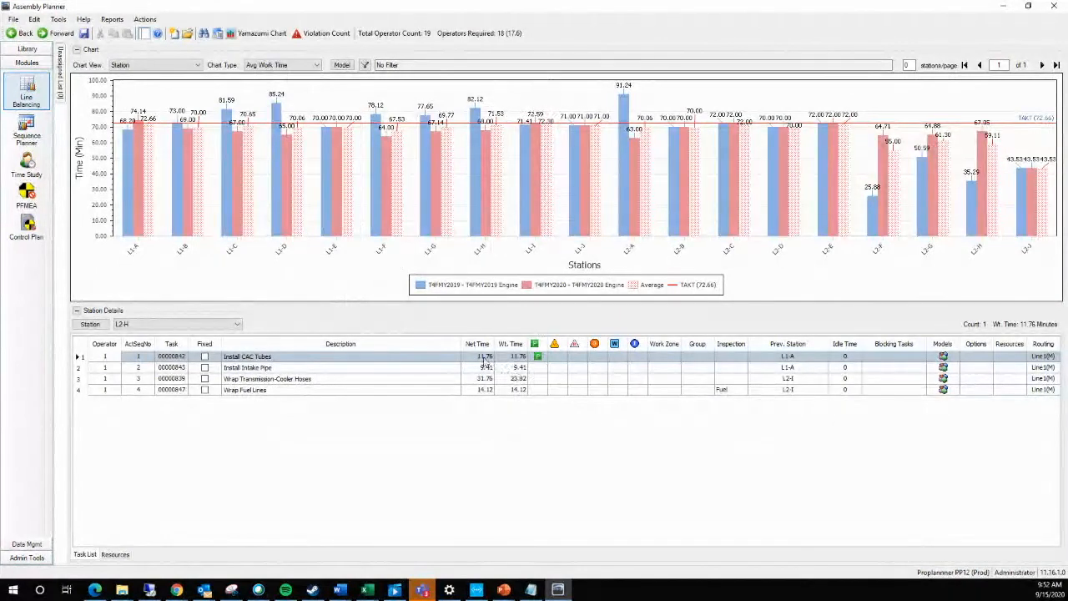
left_click(988, 359)
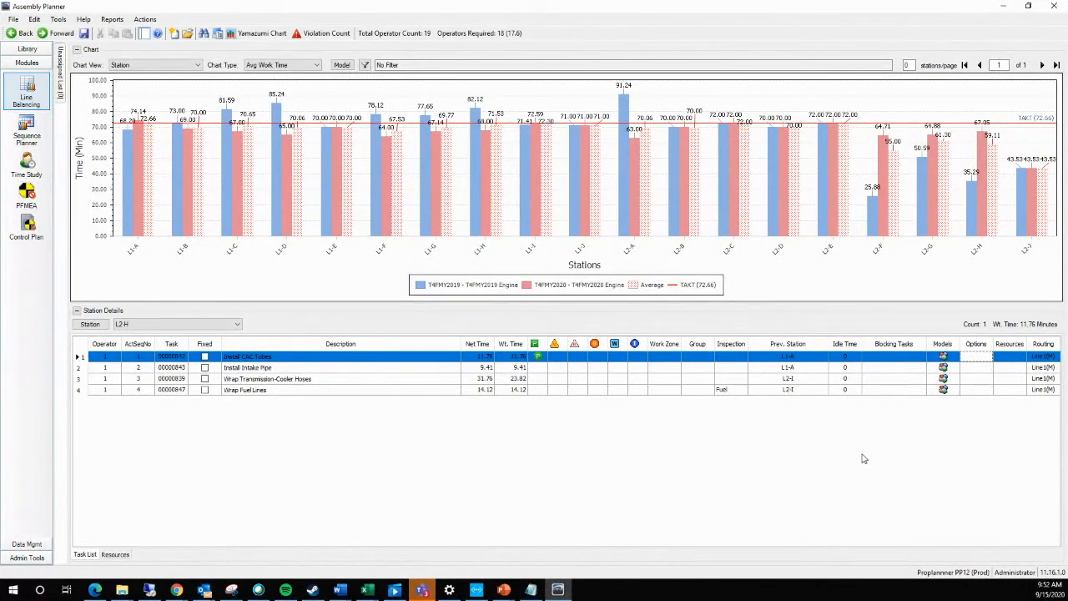
mouse_move(595, 186)
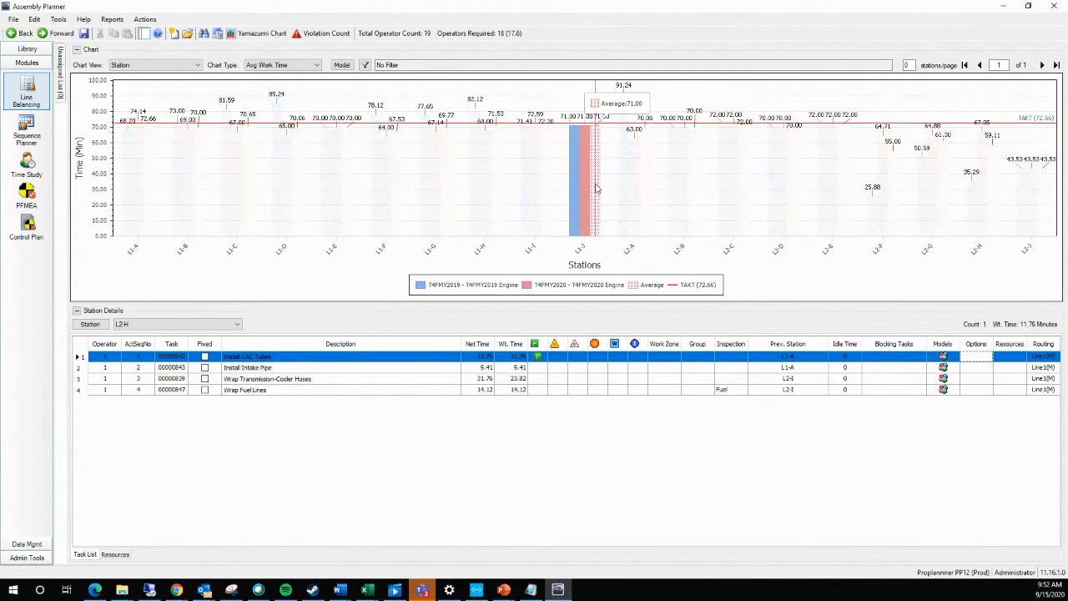
Review the Line Balancing preferences and their Task Configuration options, including model-option mapping requirements, and leave without changing anything
left_click(106, 20)
left_click(117, 30)
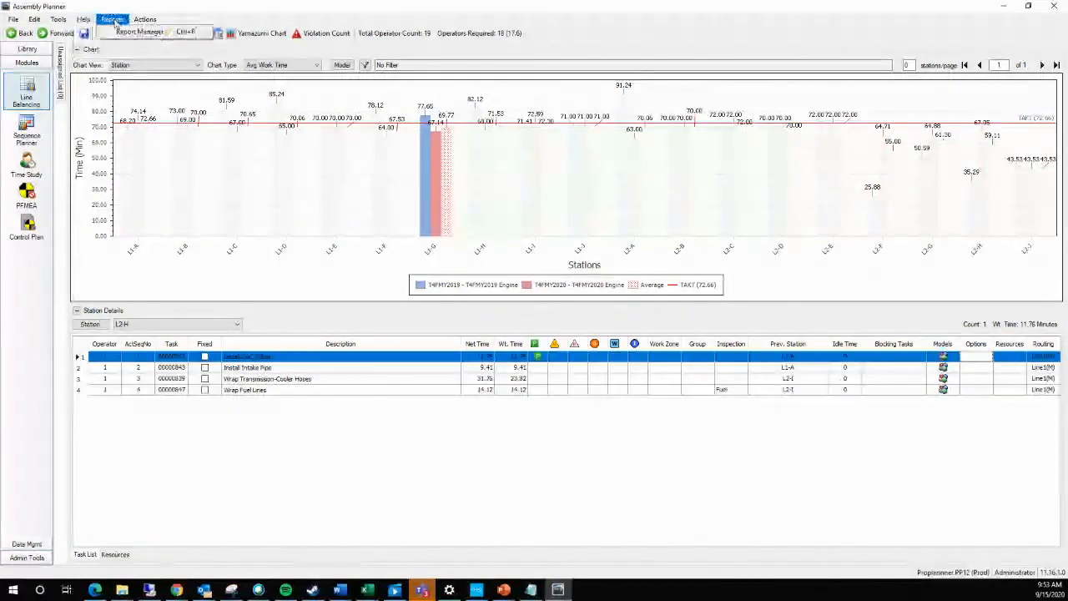
mouse_move(60, 20)
left_click(94, 120)
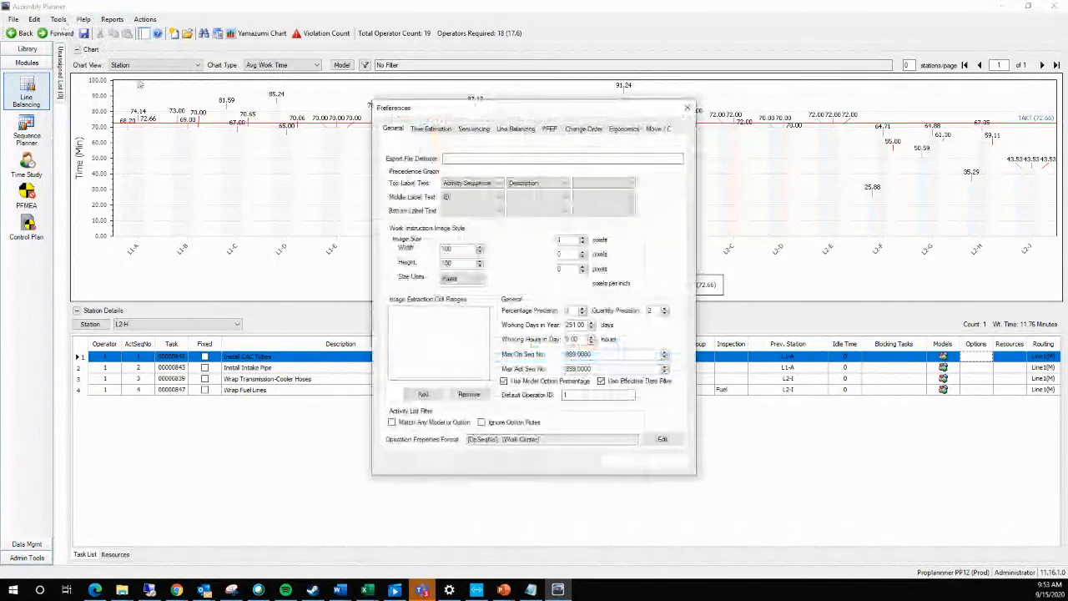
left_click(511, 131)
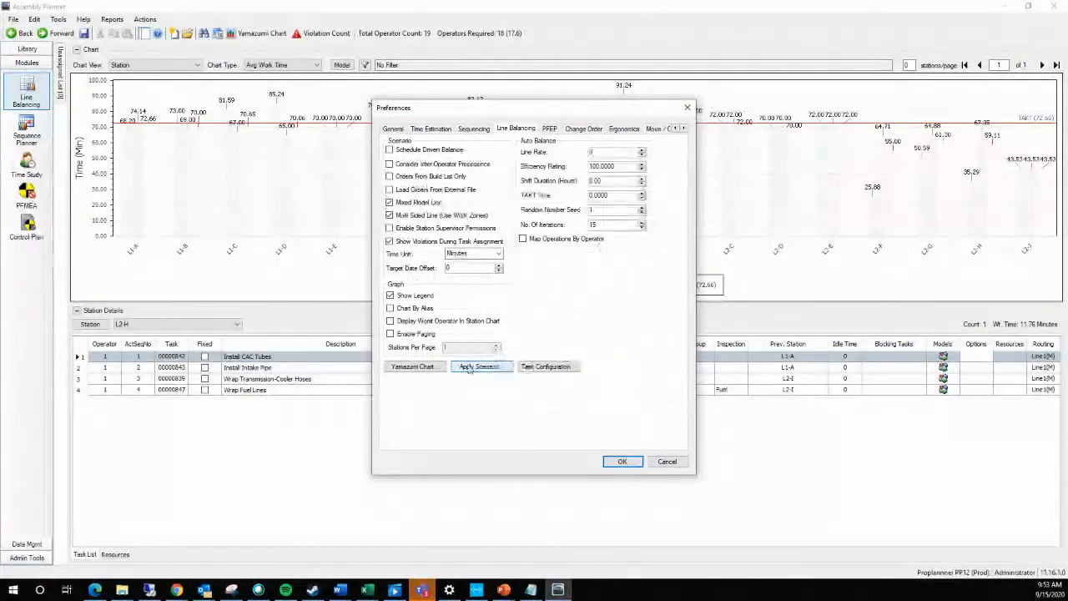
left_click(572, 368)
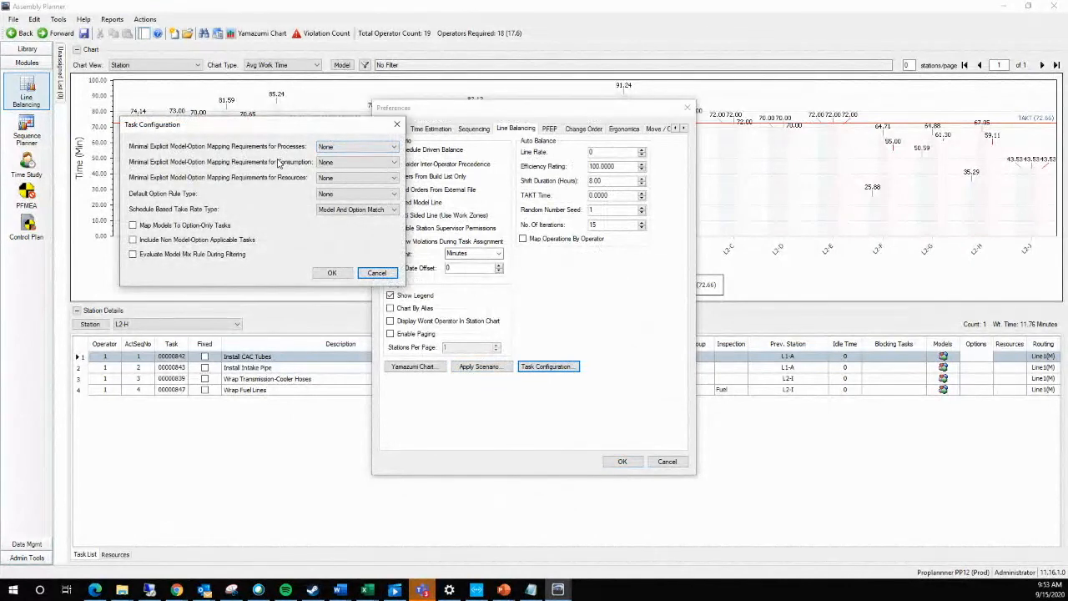
mouse_move(280, 164)
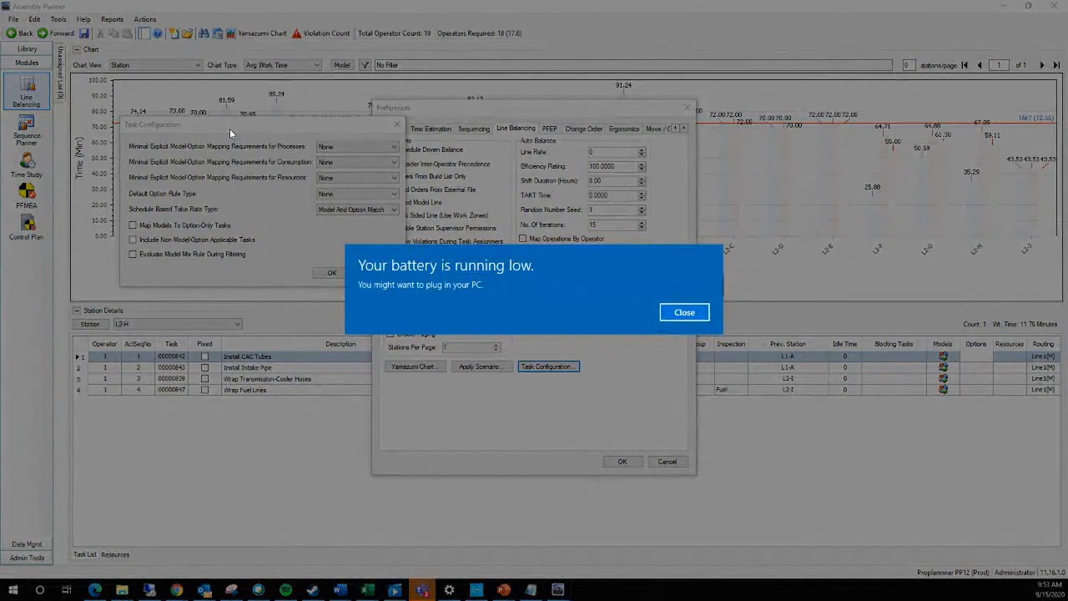
left_click(698, 310)
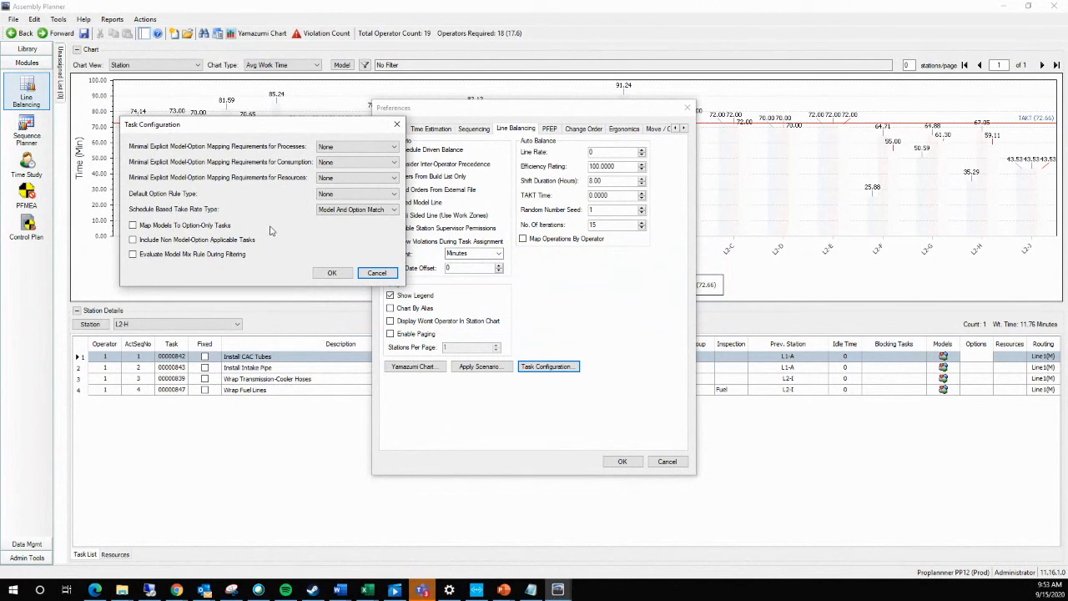
left_click(389, 273)
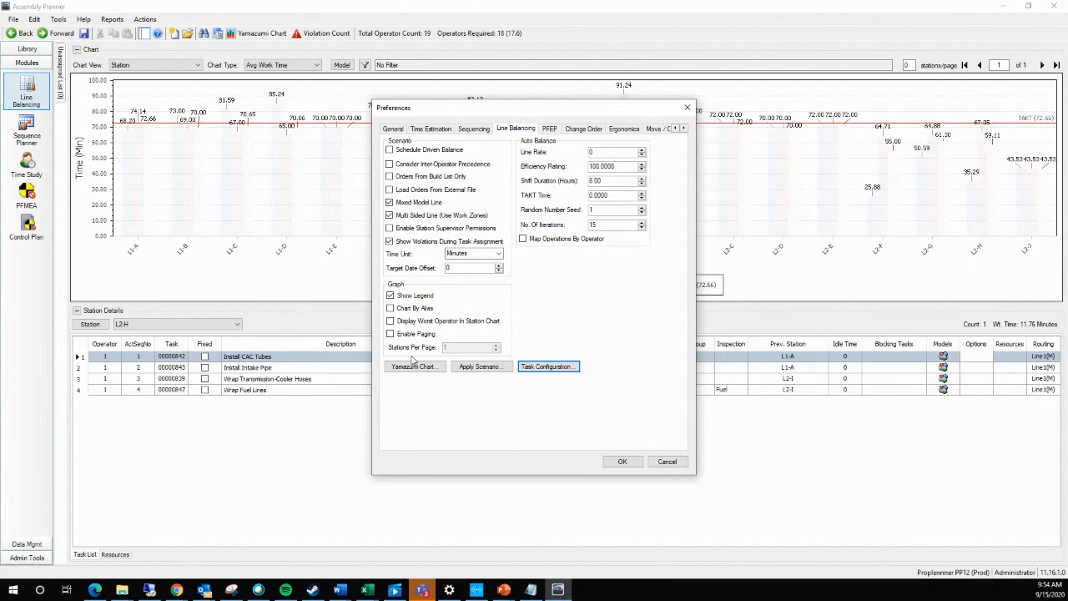
left_click(671, 464)
In the Scenario Manager, select 2020-10Stations130Min in the 2020 current folder and view its zip export settings without saving the file
left_click(187, 33)
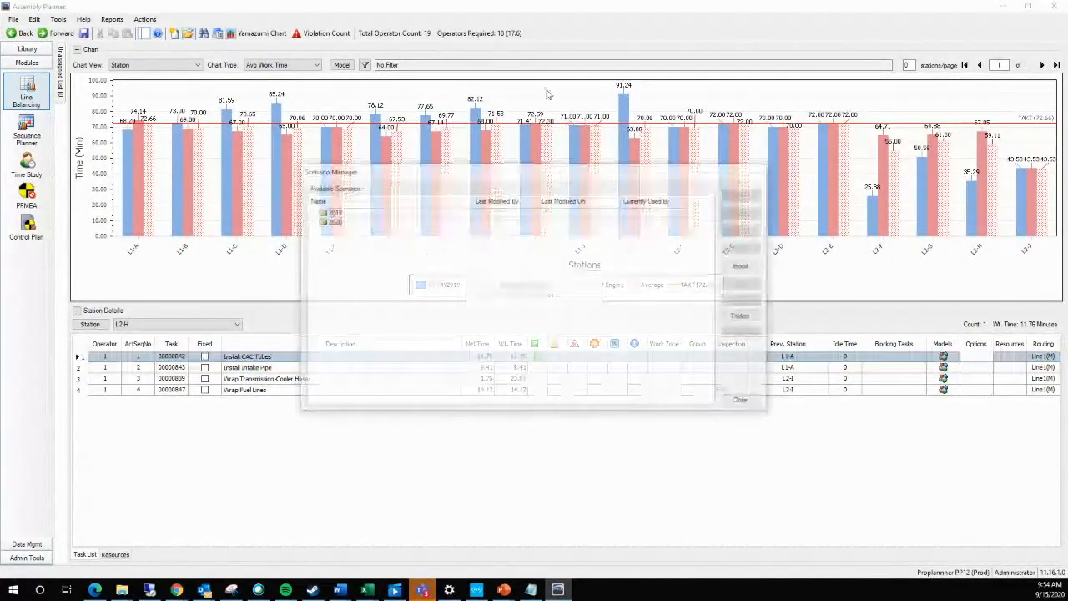
double_click(343, 222)
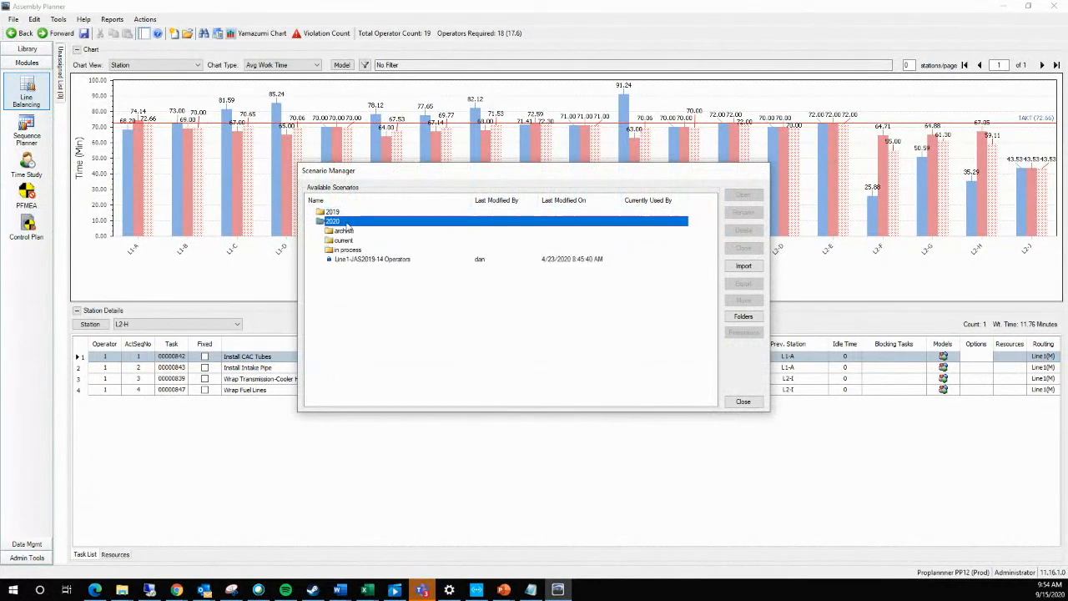
double_click(343, 241)
left_click(374, 249)
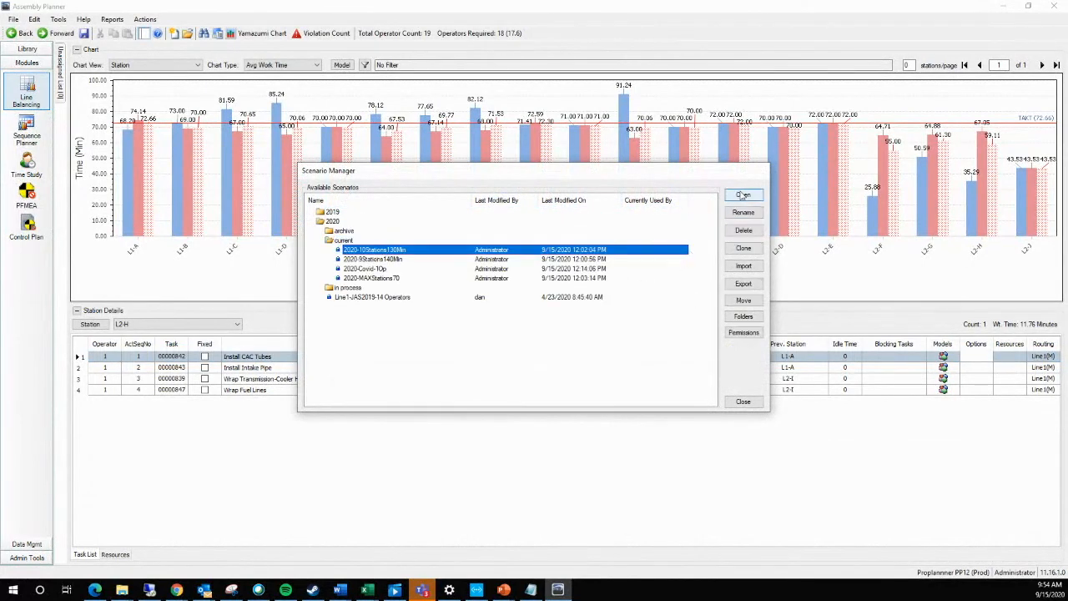
left_click(754, 285)
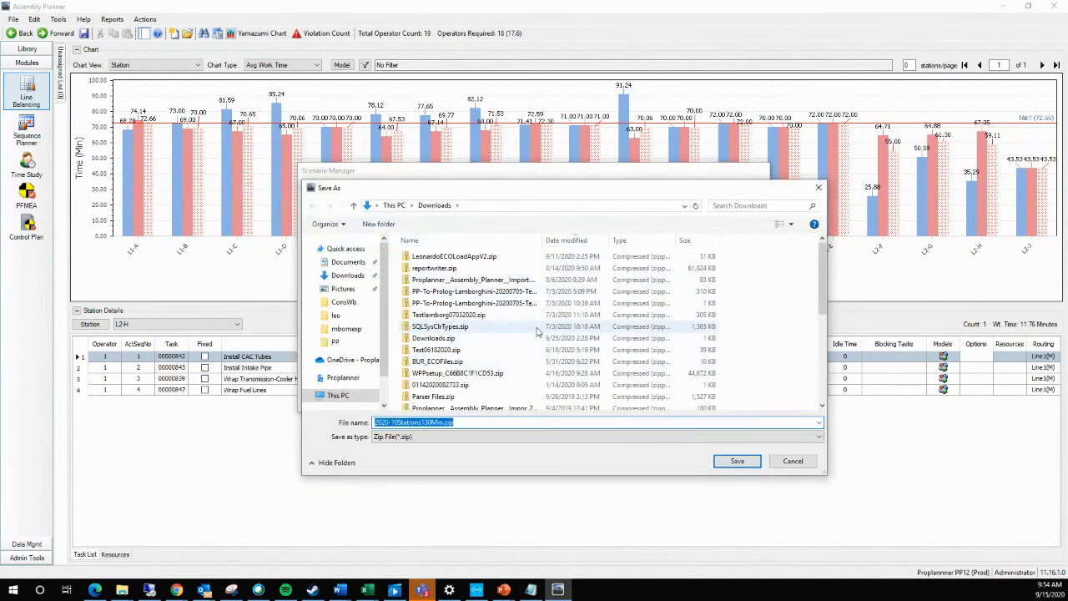
left_click(784, 462)
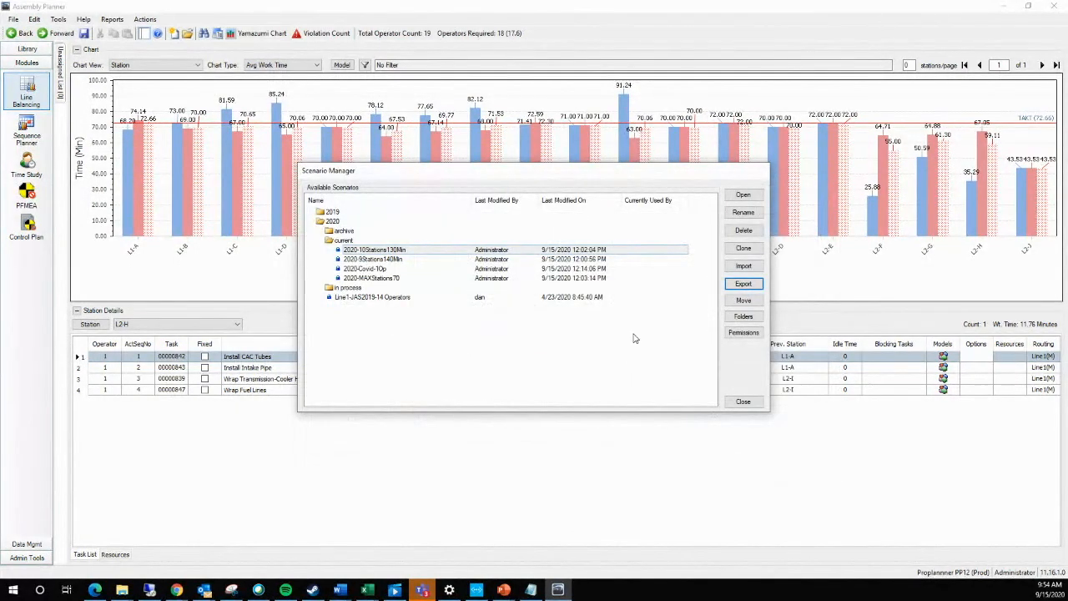